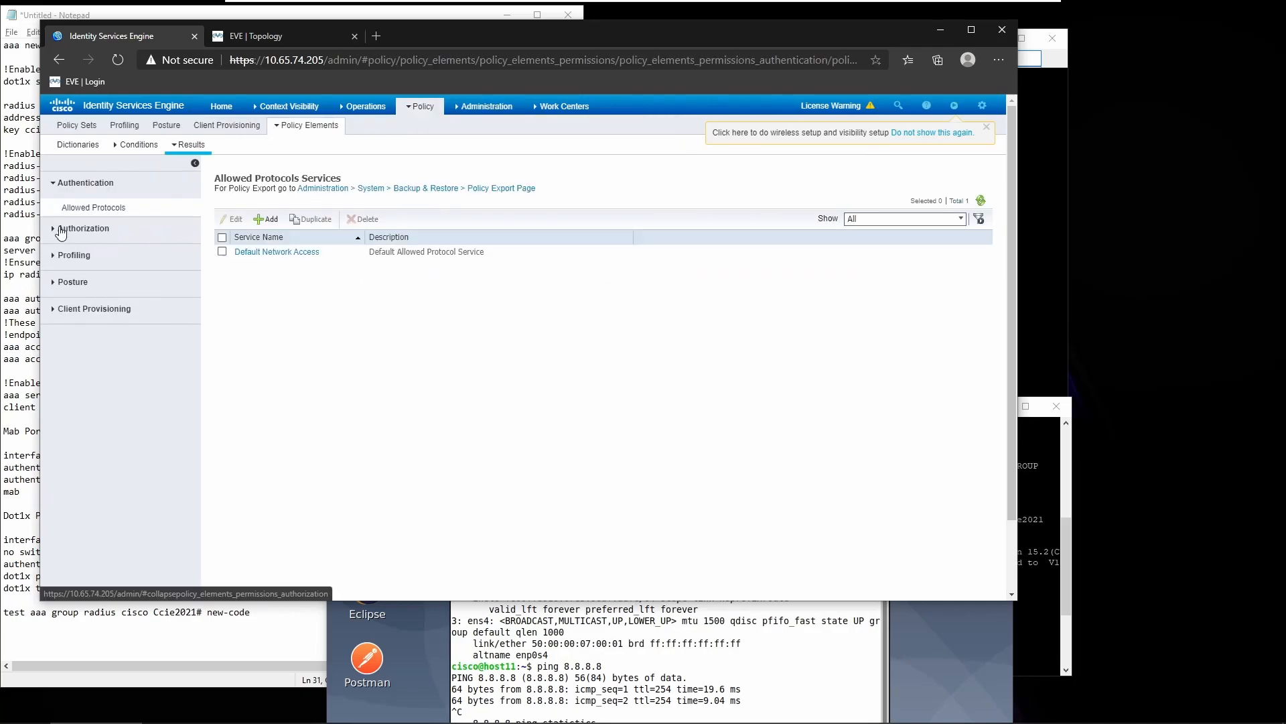
Show the Downloadable ACLs list under Authorization, check the EVE lab topology, and come back.
click(74, 229)
click(87, 253)
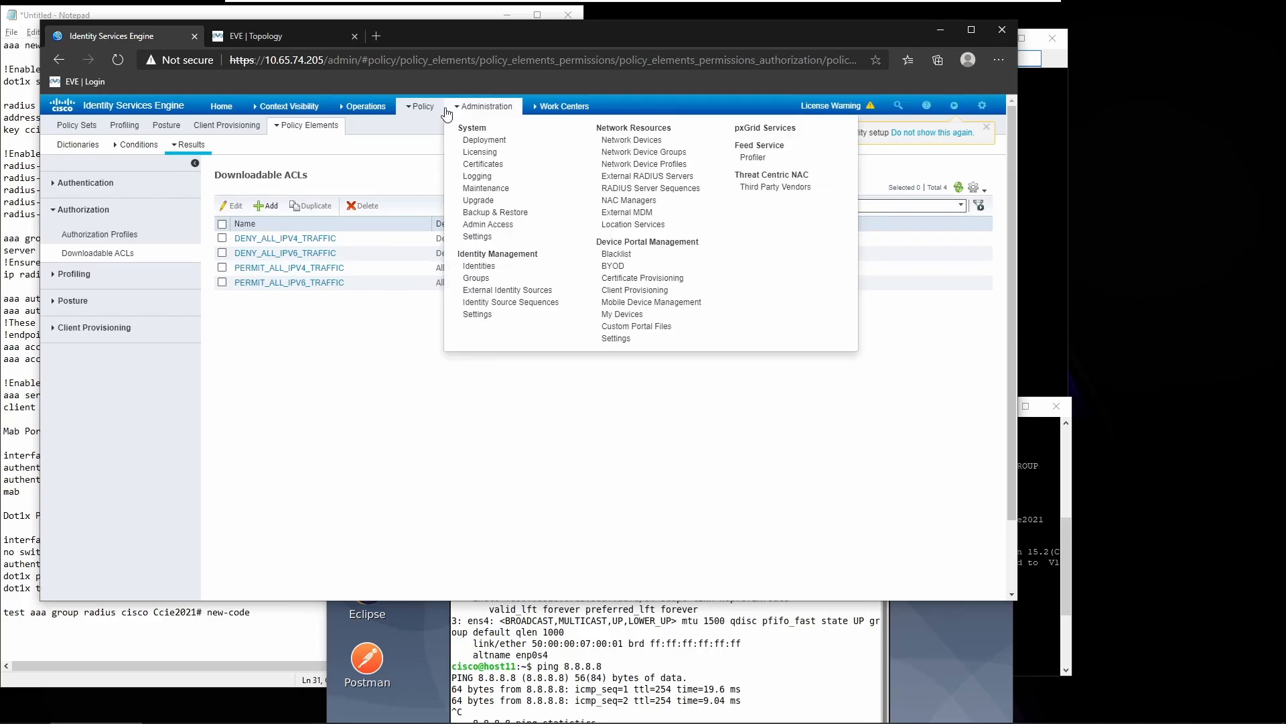
click(243, 36)
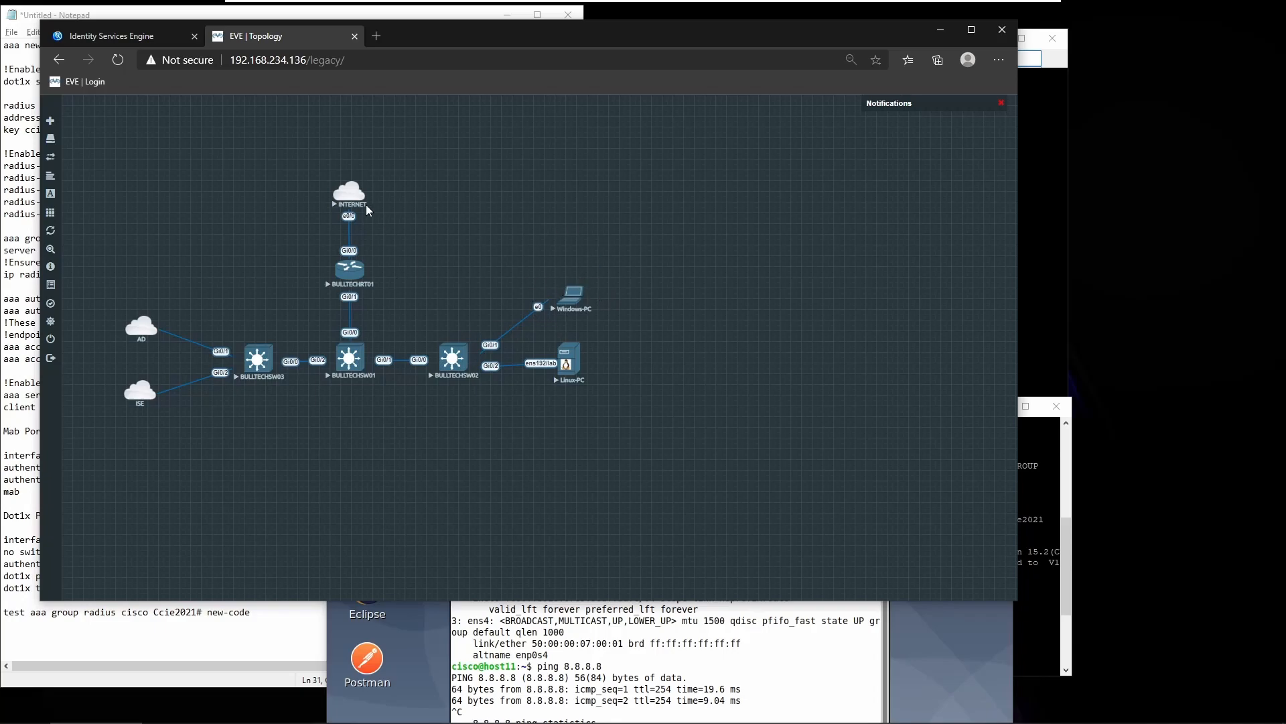
click(151, 36)
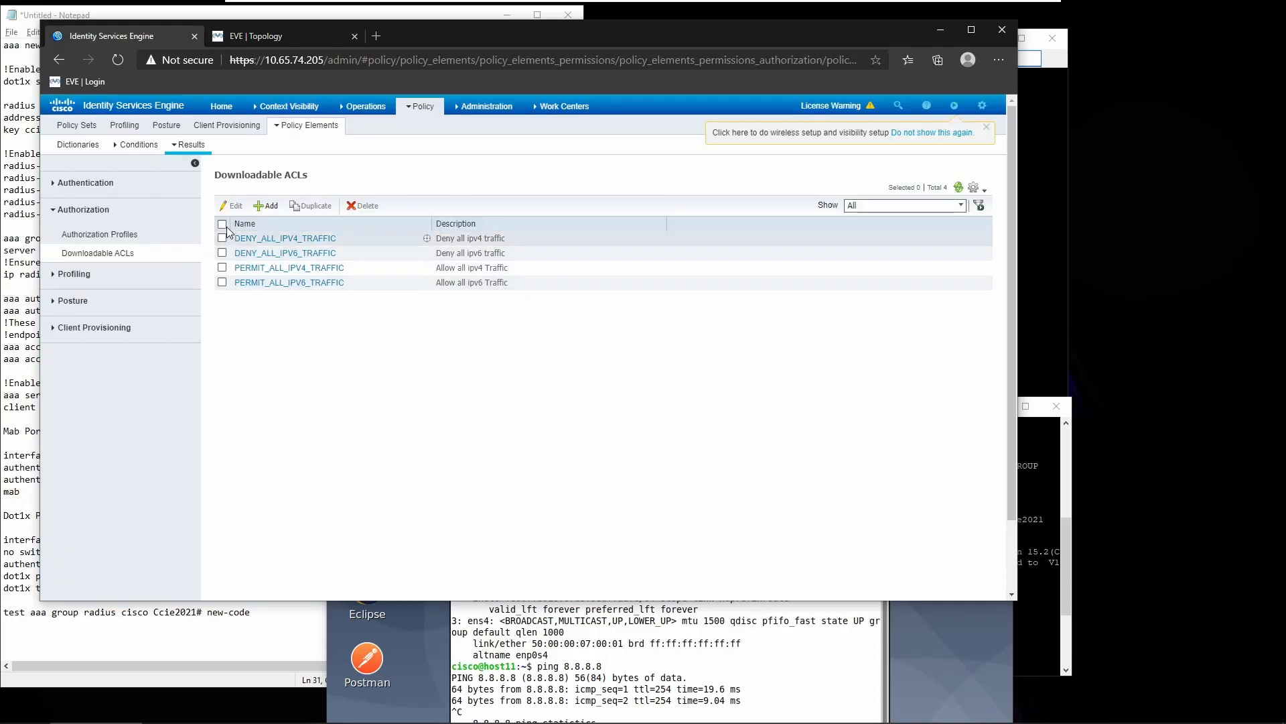
Start a new downloadable ACL and name it ALLOW_LAN_ACL.
click(267, 207)
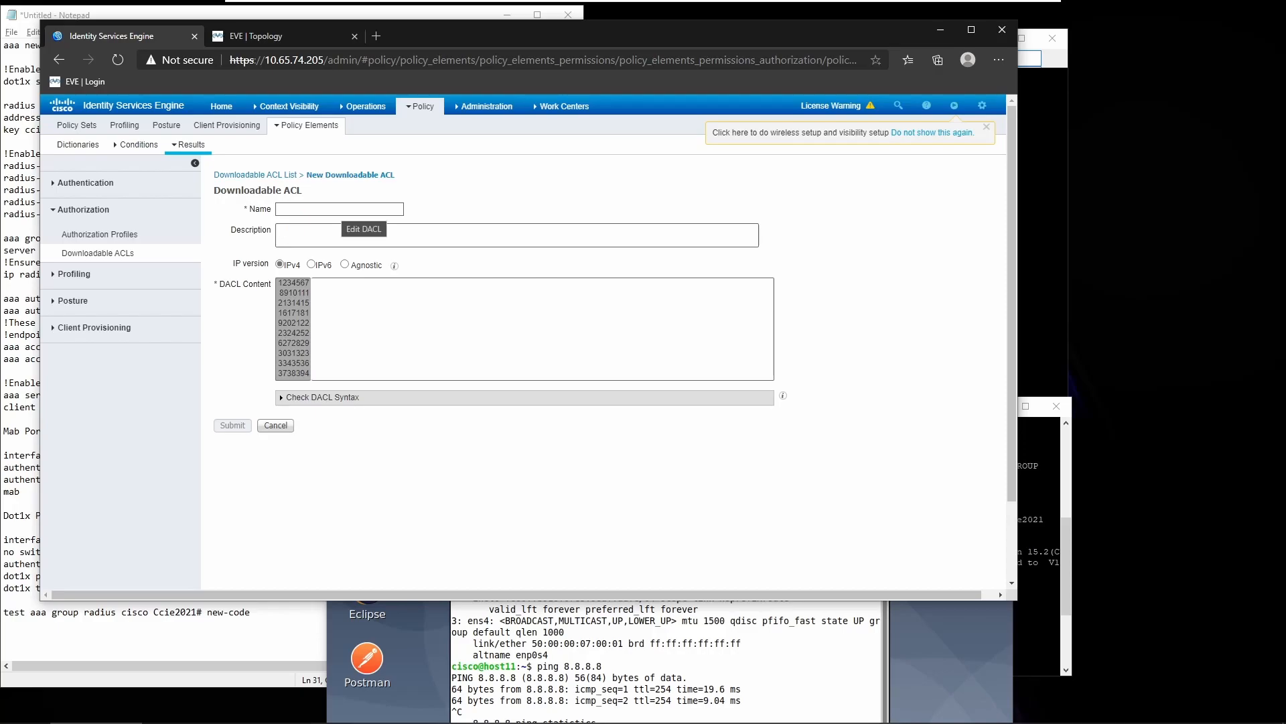
text(AL)
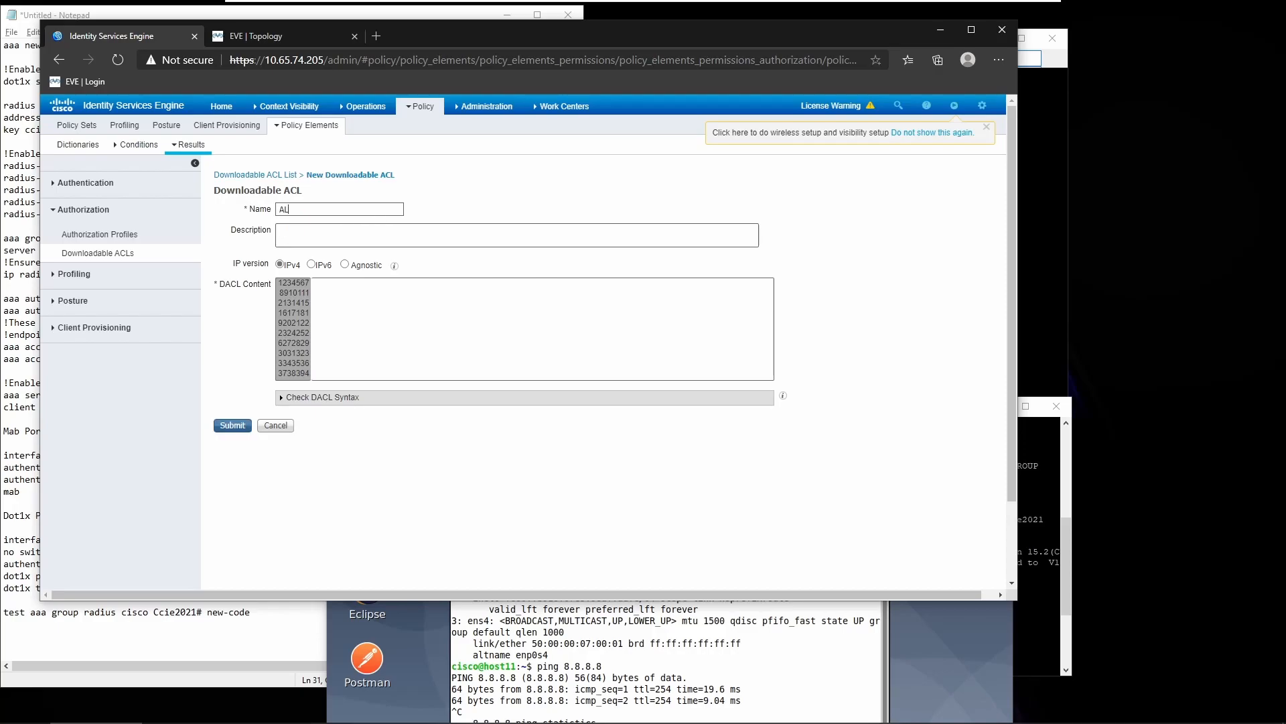
text(LOW_ACLAD_)
key(shift+Tab)
key(Right)
key(BackSpace)
key(BackSpace)
text(LAN)
key(Tab)
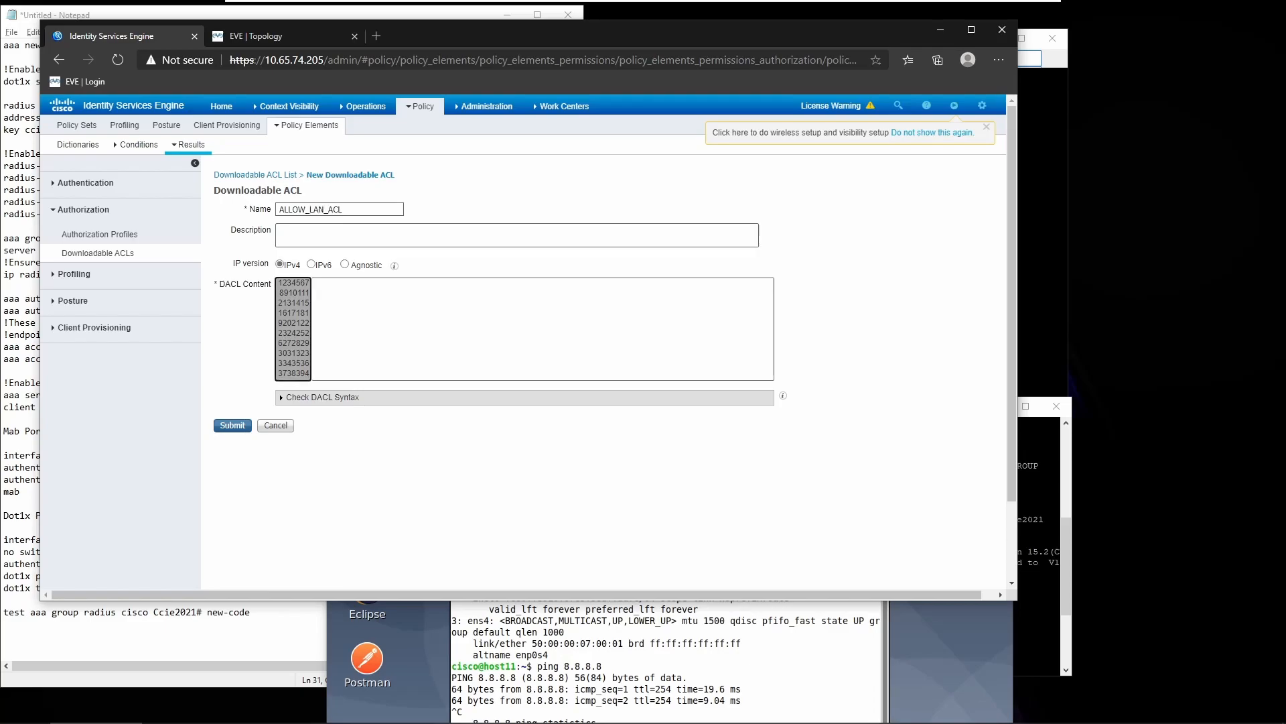
Enter rules 'permit ip any 10.65.74.0 0.0.0.255' and 'deny ip any any', validate syntax, and submit.
click(376, 301)
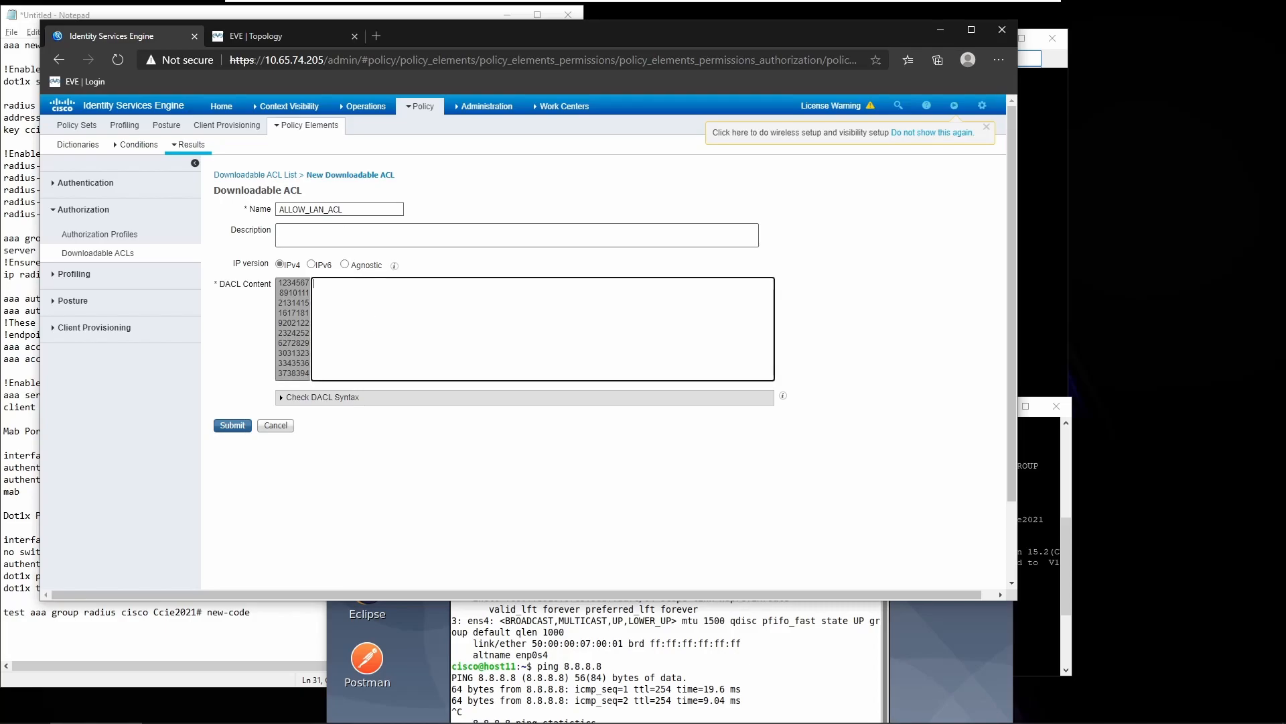
text(permit ip any)
text(10.65.74.0 0.0.0.255)
key(Return)
text(deny ip any any)
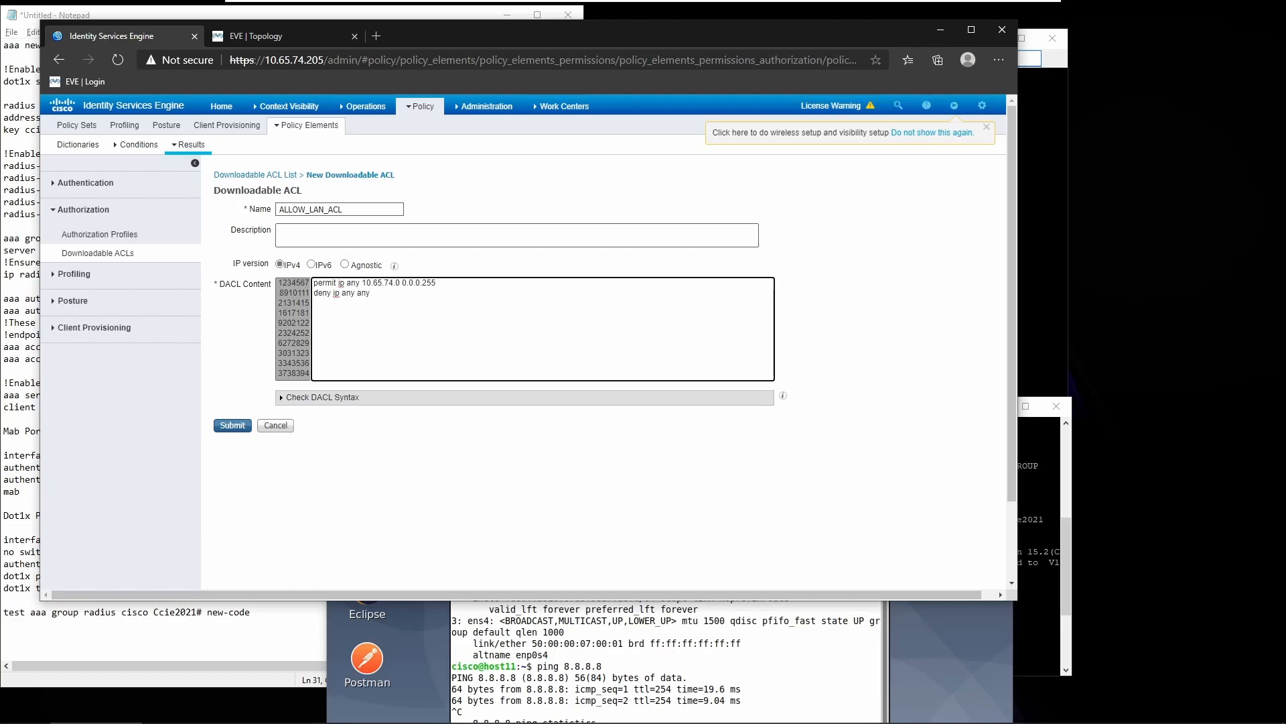
click(336, 401)
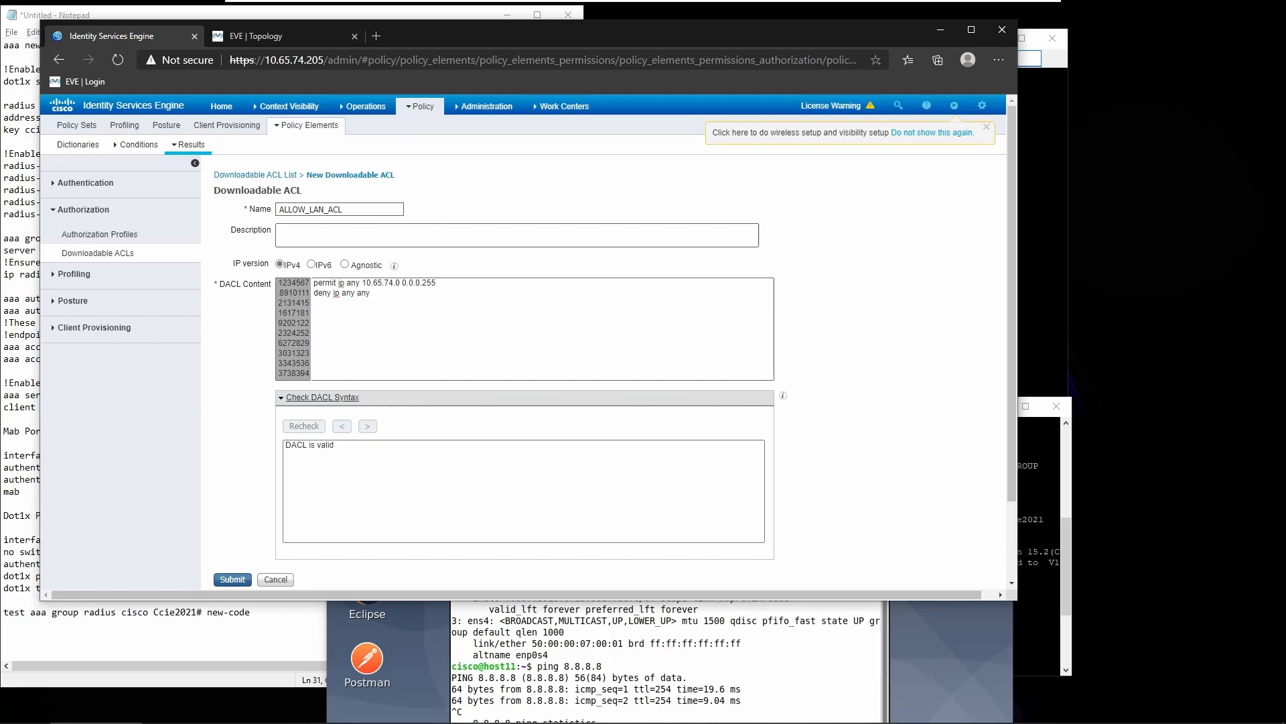
click(233, 579)
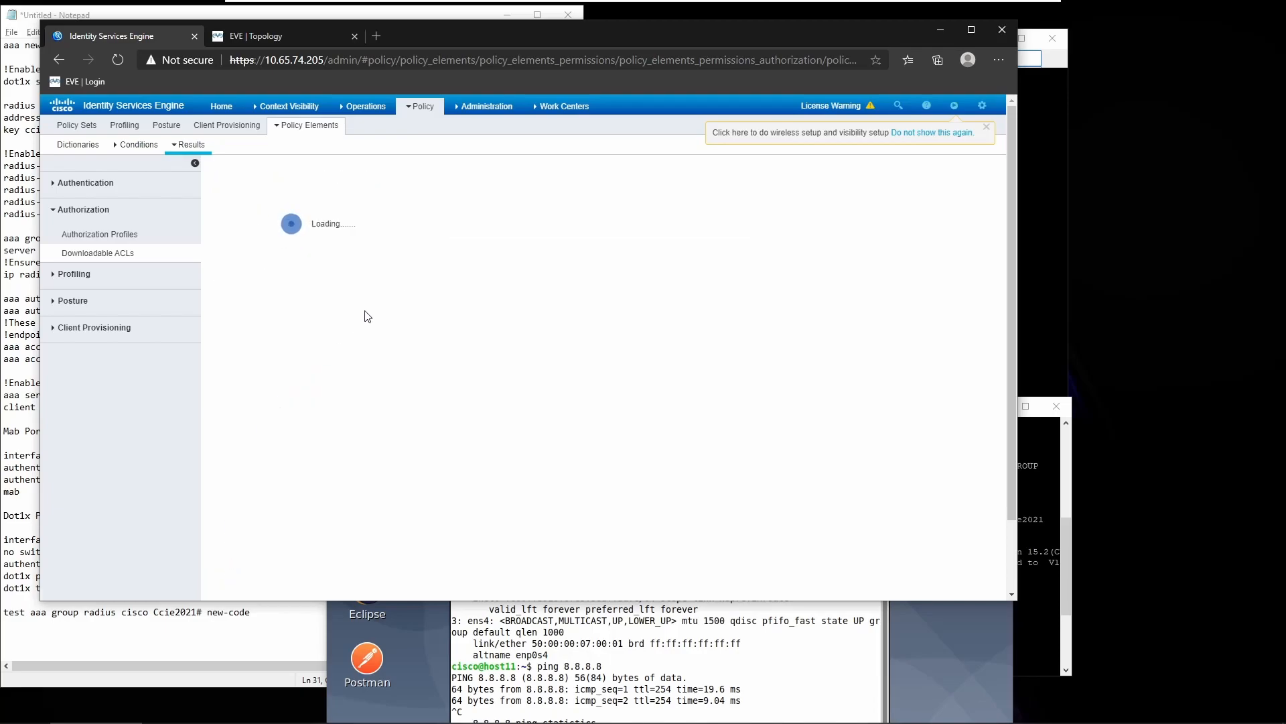
Add ALLOW_AD_ACL with DHCP (udp 68 to 67), DNS port 53 and host IP permit rules, then check syntax.
click(263, 209)
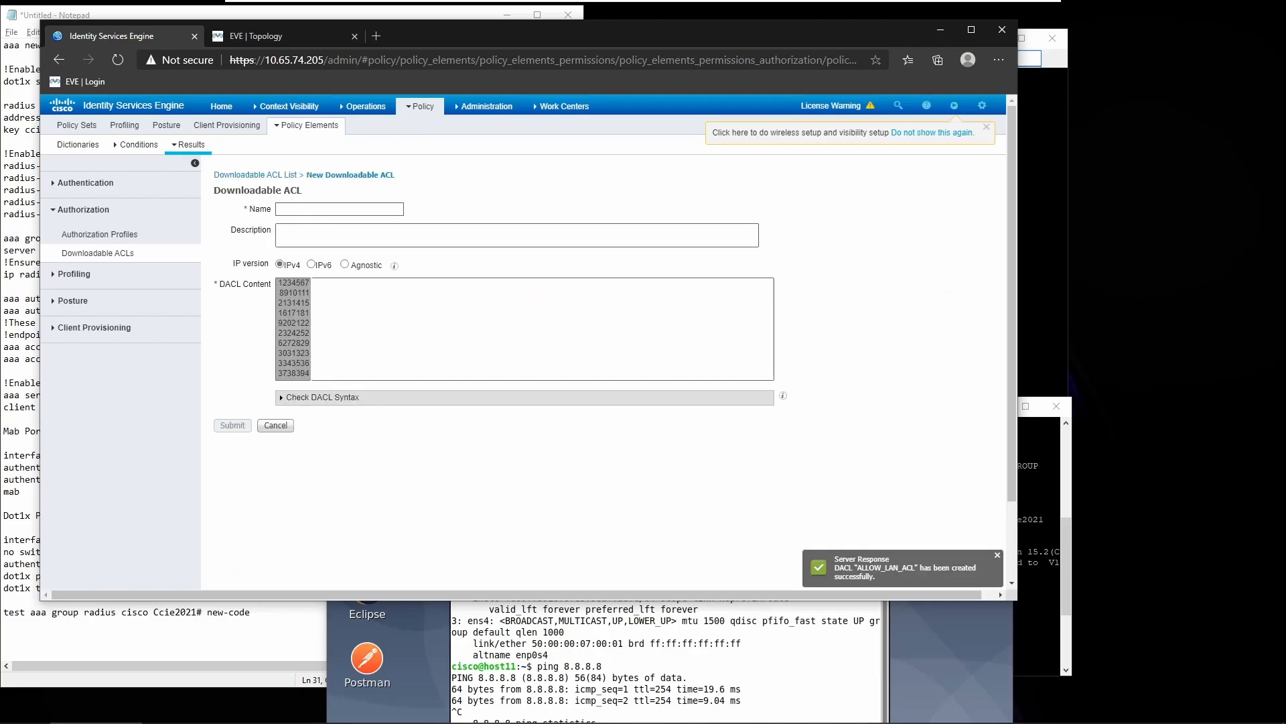
text(ALLOW_AD_ACL)
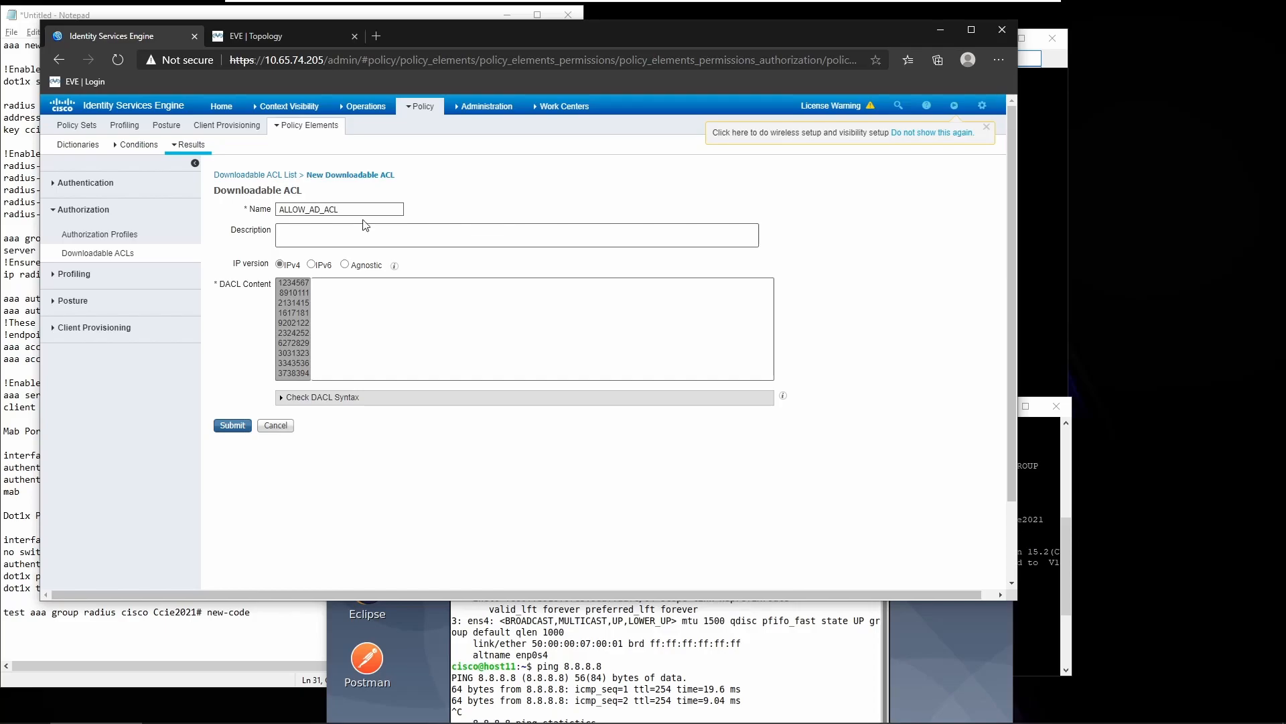
click(395, 295)
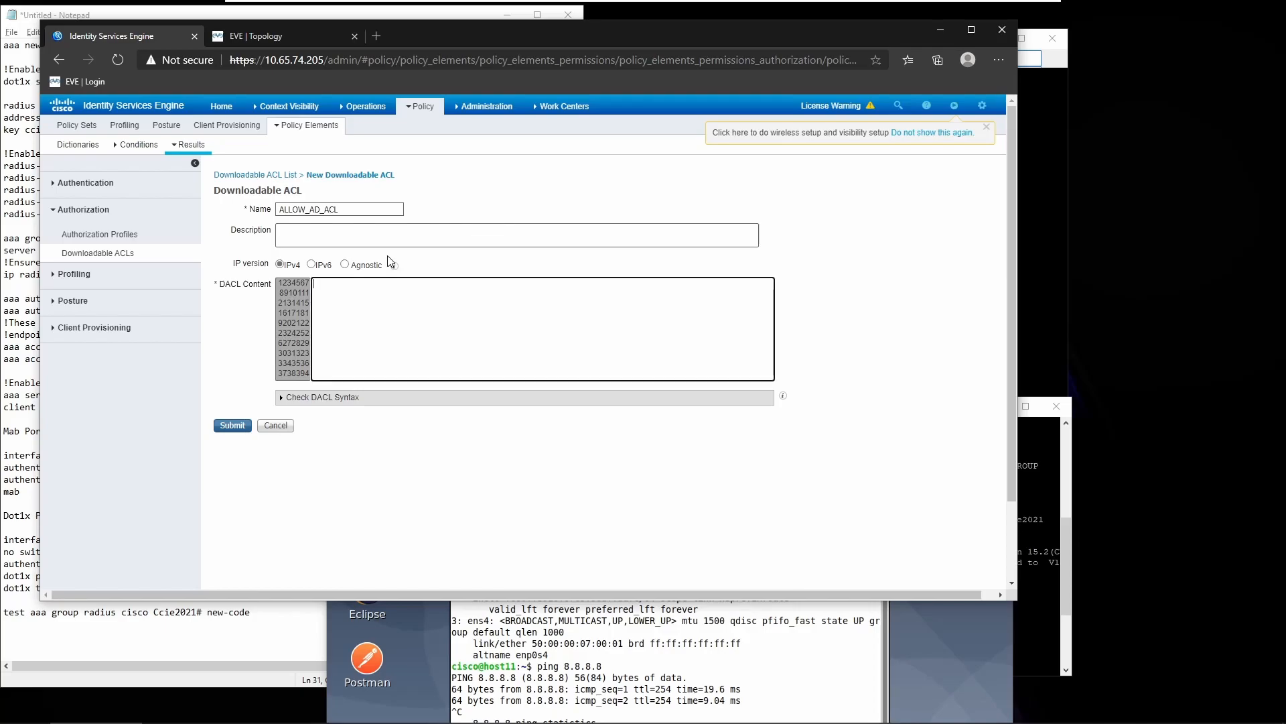
text(permit udp any eq 68 any eq 67)
key(Return)
text(permit udp any any 53 permit )
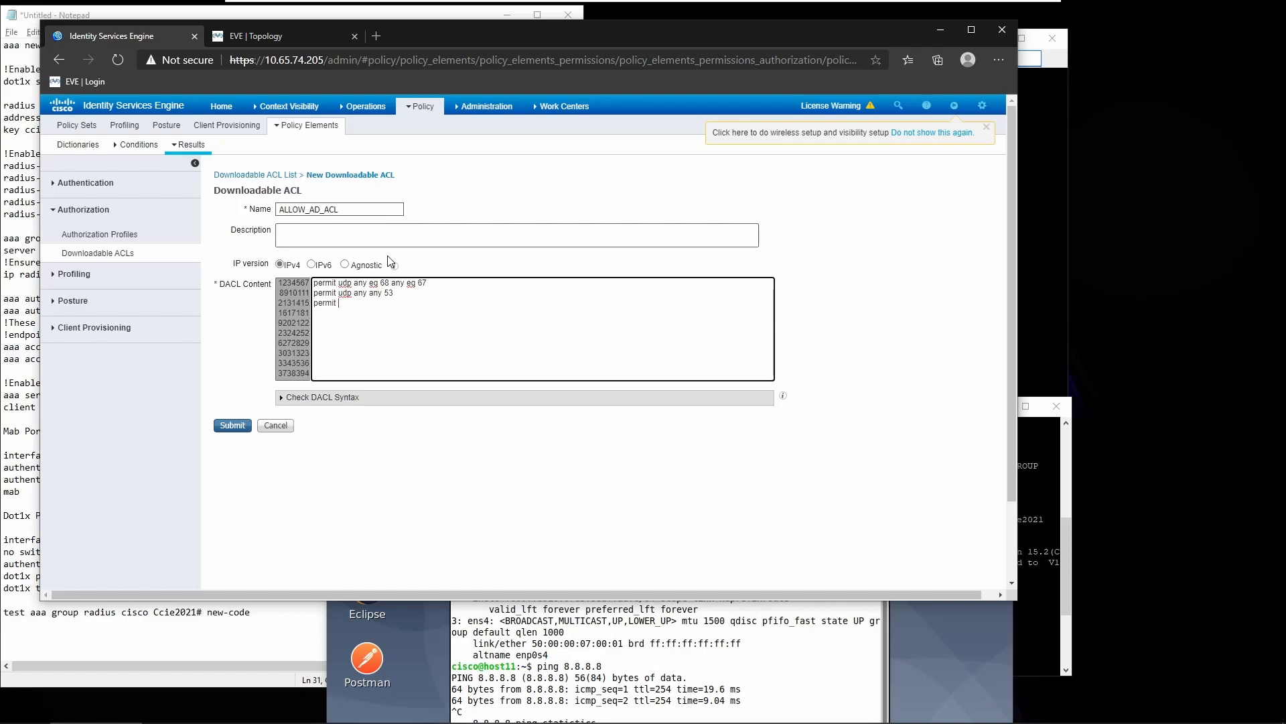
text(ip any host 10.65.74)
click(340, 399)
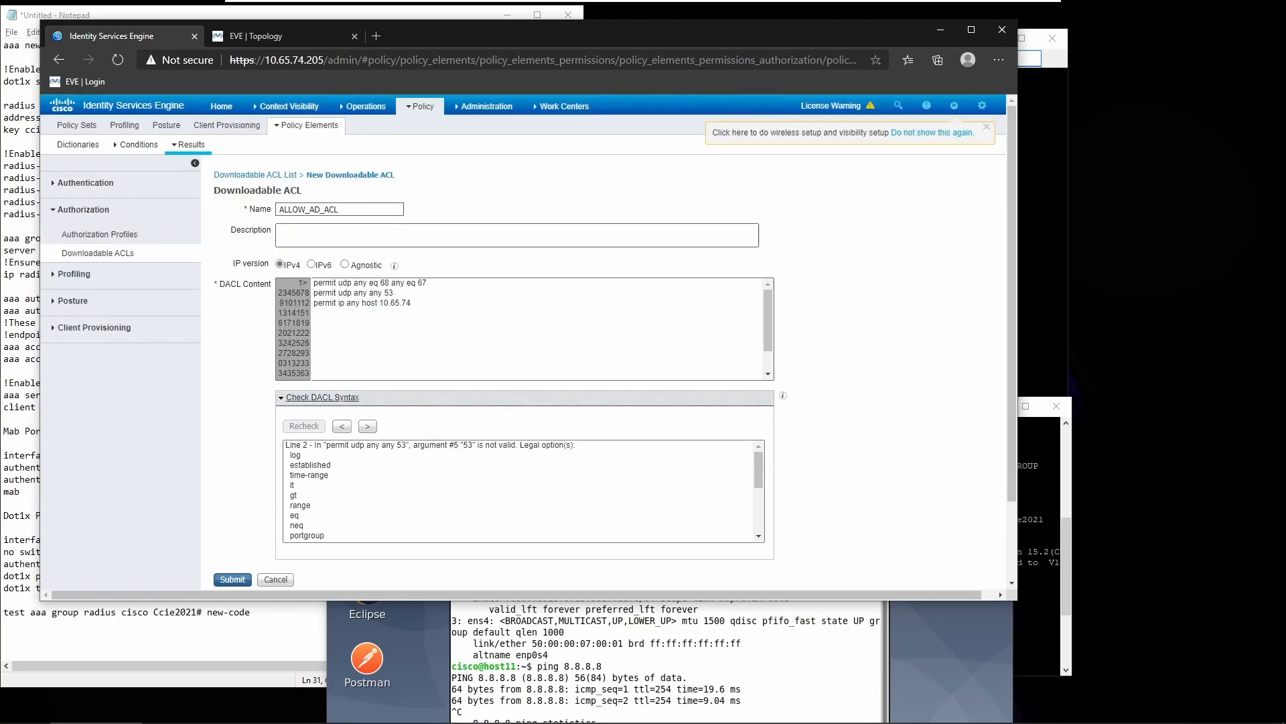
Insert 'eq' before 53 on line 2, recheck the syntax, and submit ALLOW_AD_ACL.
click(388, 293)
text(eq)
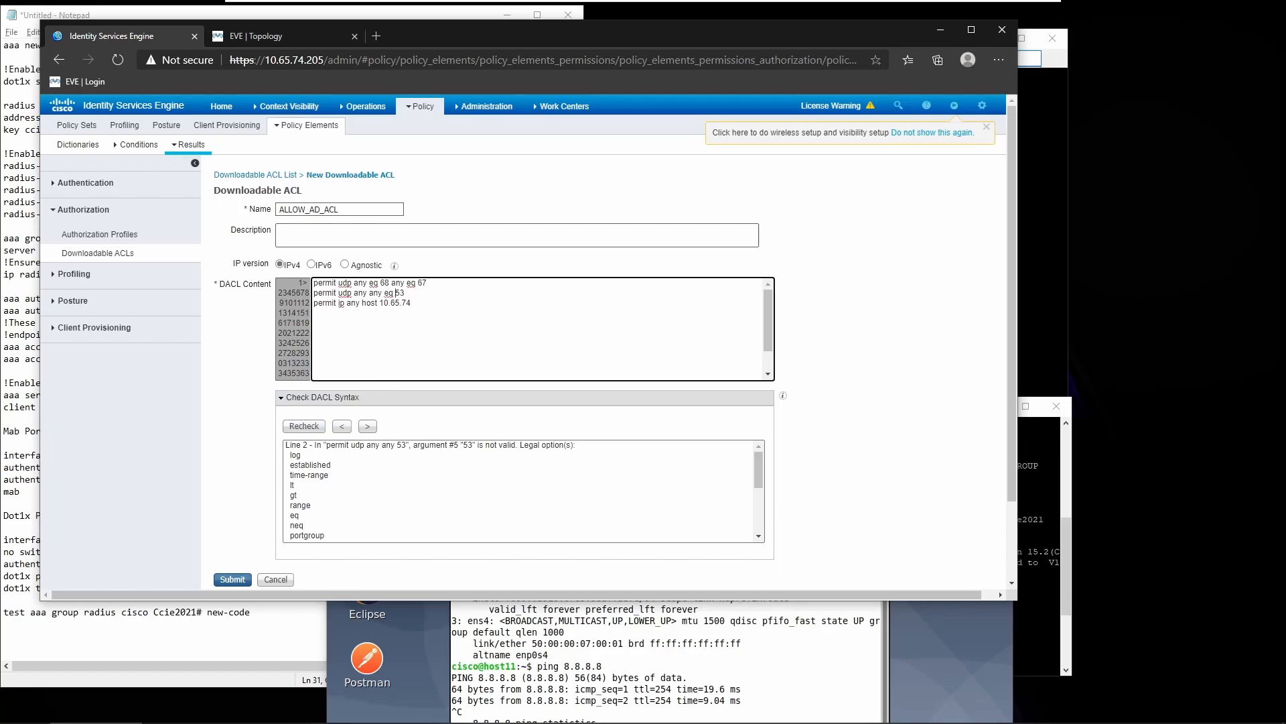
click(307, 425)
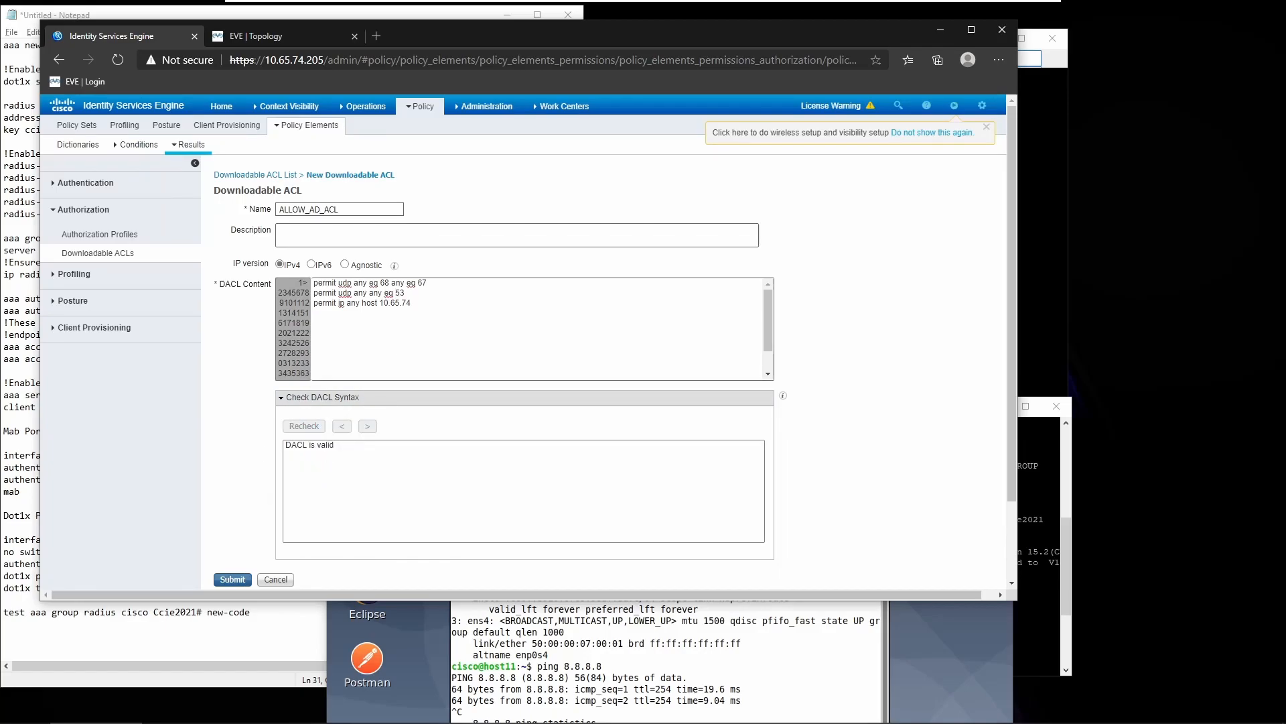
click(234, 581)
click(272, 206)
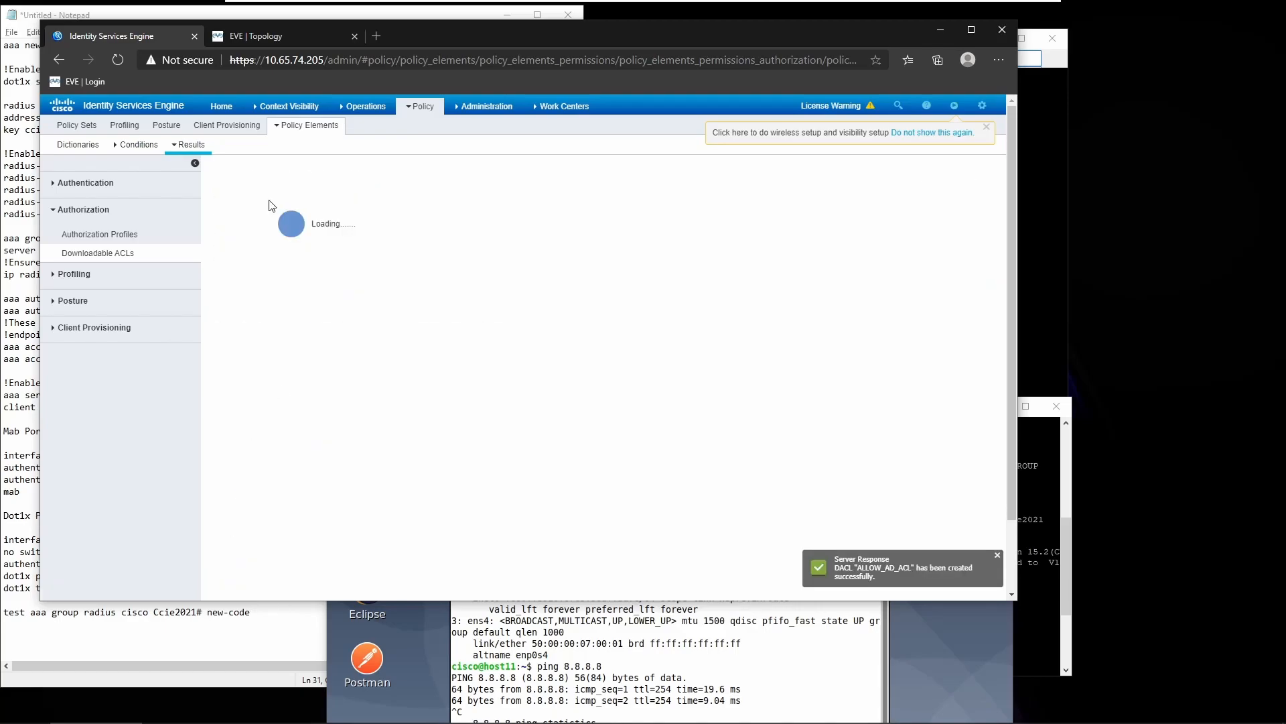
Discard the extra ACL form and start an authorization profile named LAN_AUTHORIZATION_PROFILE.
click(272, 426)
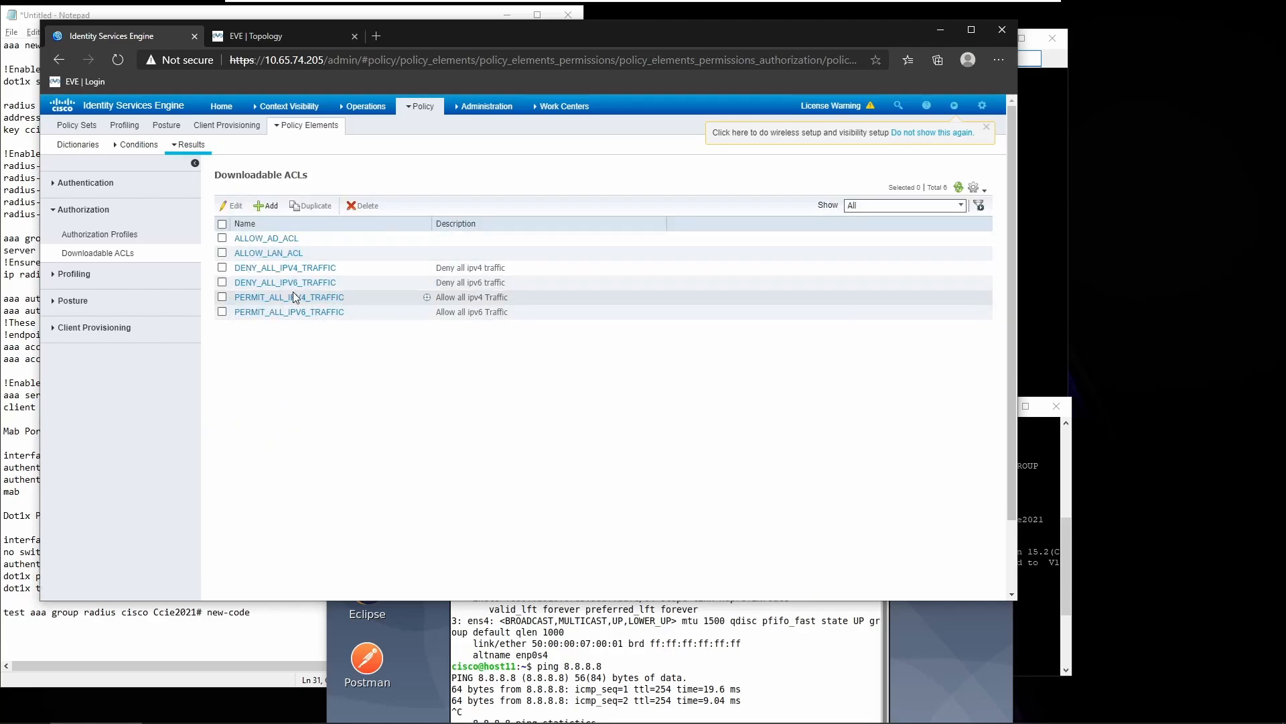
click(184, 234)
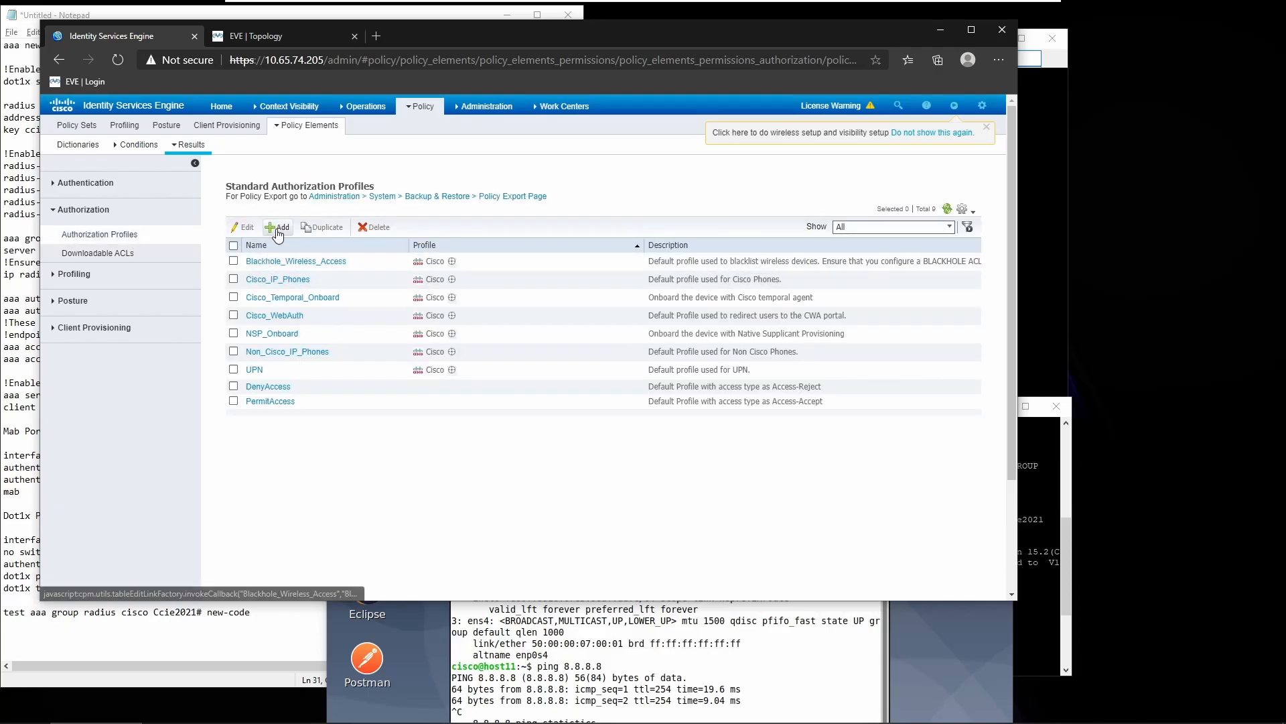
click(278, 228)
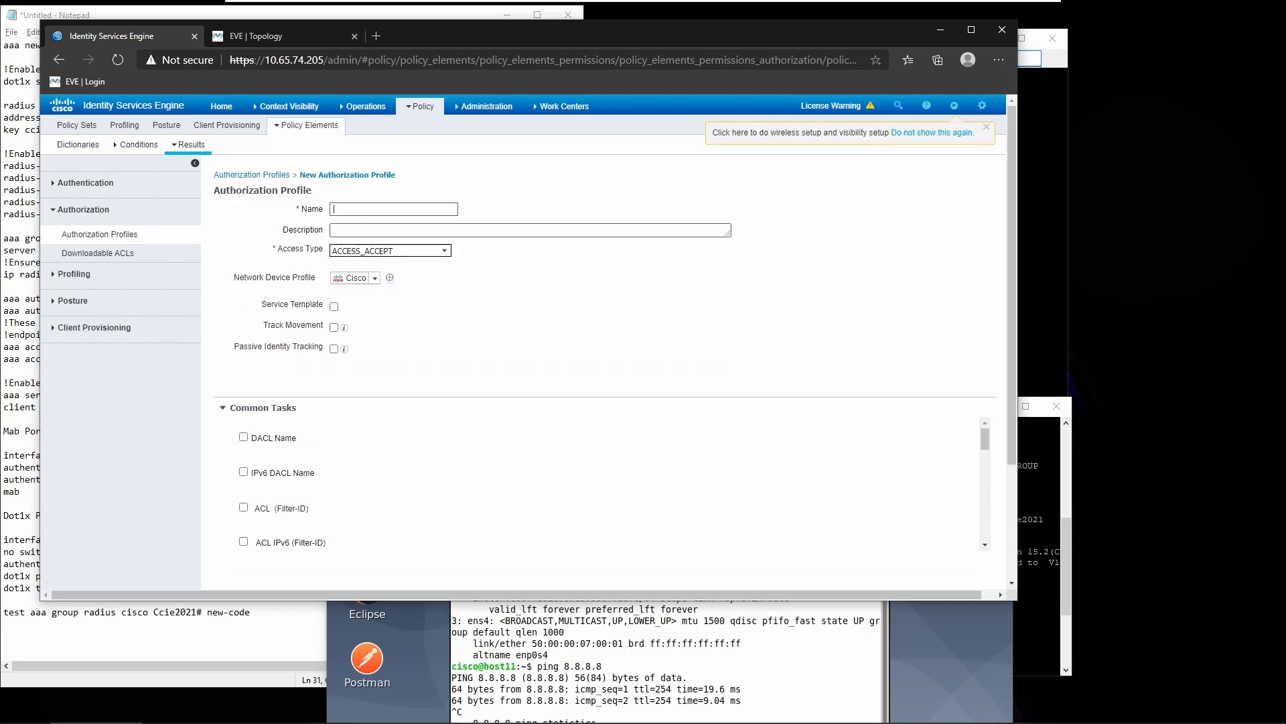
text(LAN_AUTHORIZATION_PROFILE)
Give the profile DACL ALLOW_LAN_ACL and VLAN 10, and submit it.
scroll(357, 402, down, 2)
click(243, 289)
scroll(442, 376, up, 2)
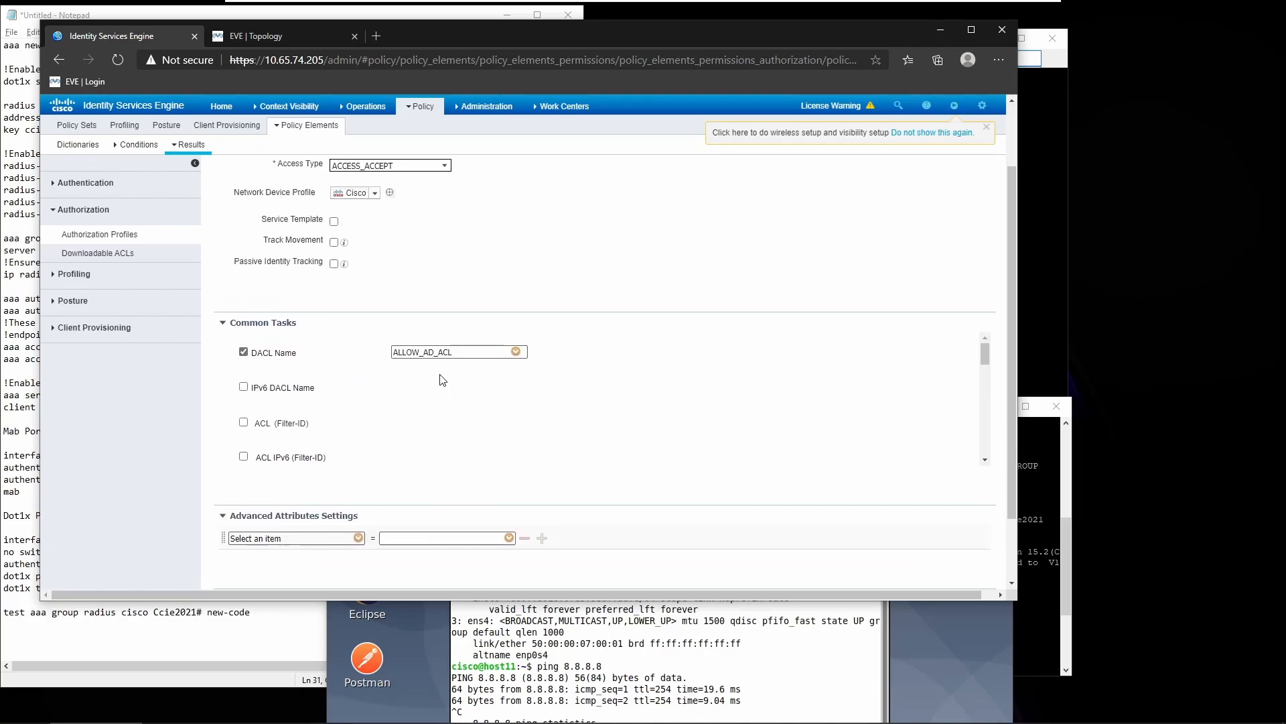
click(516, 437)
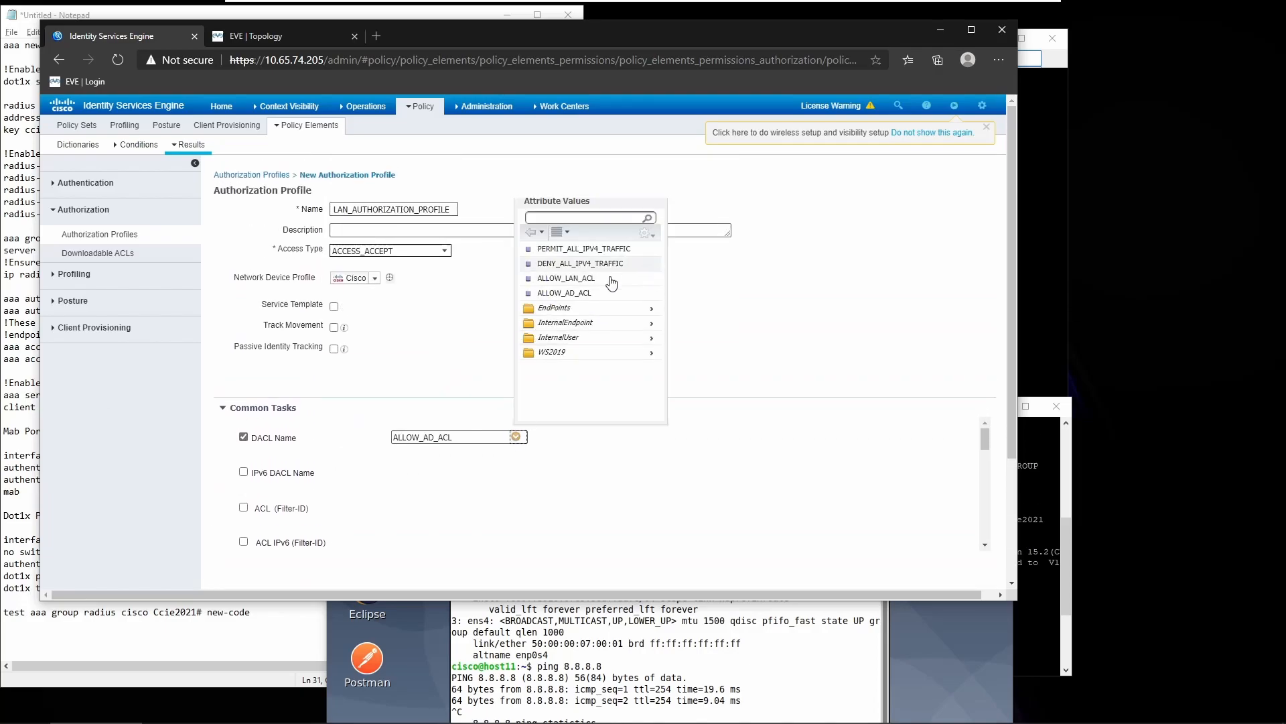
click(584, 280)
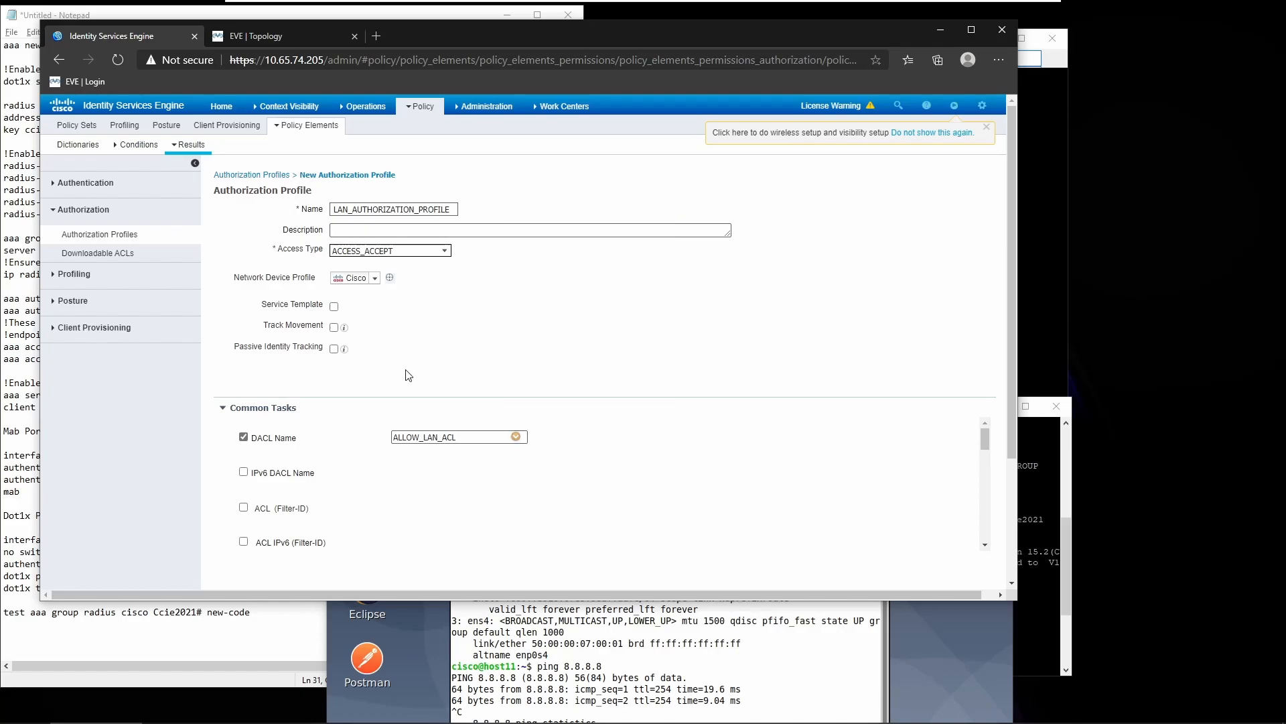
scroll(404, 368, down, 2)
scroll(288, 355, down, 3)
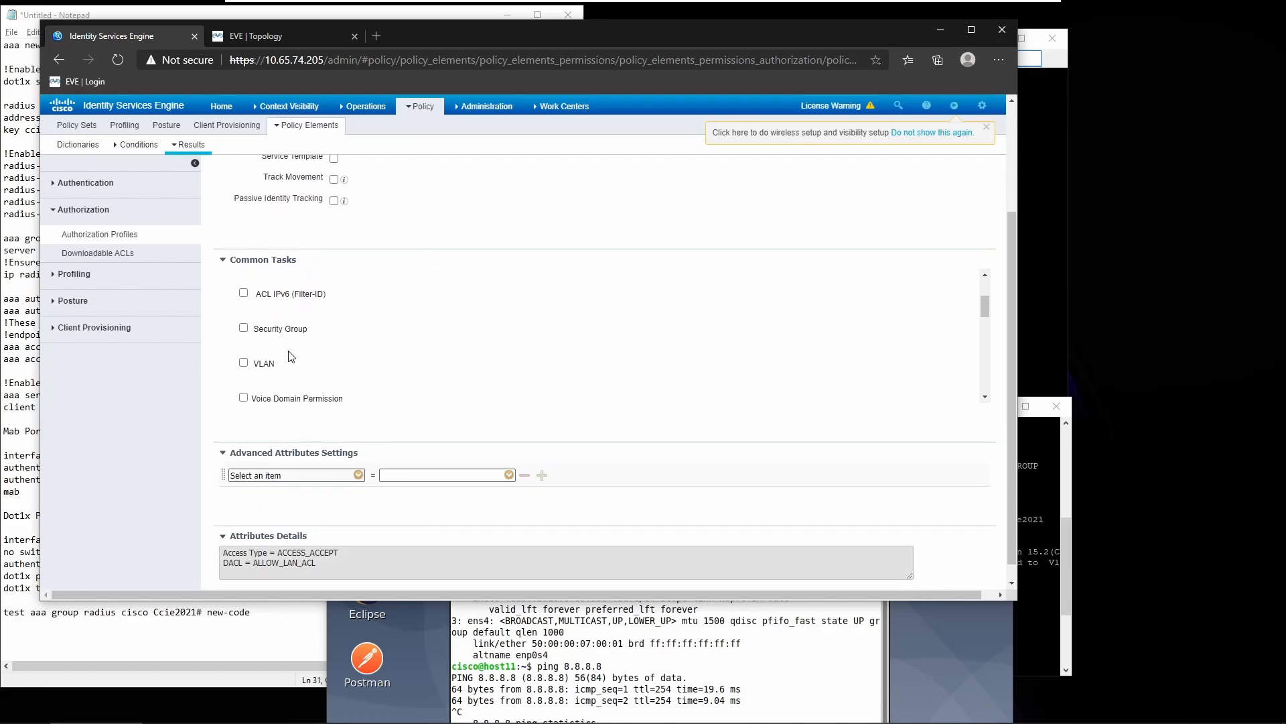
click(243, 362)
text(10)
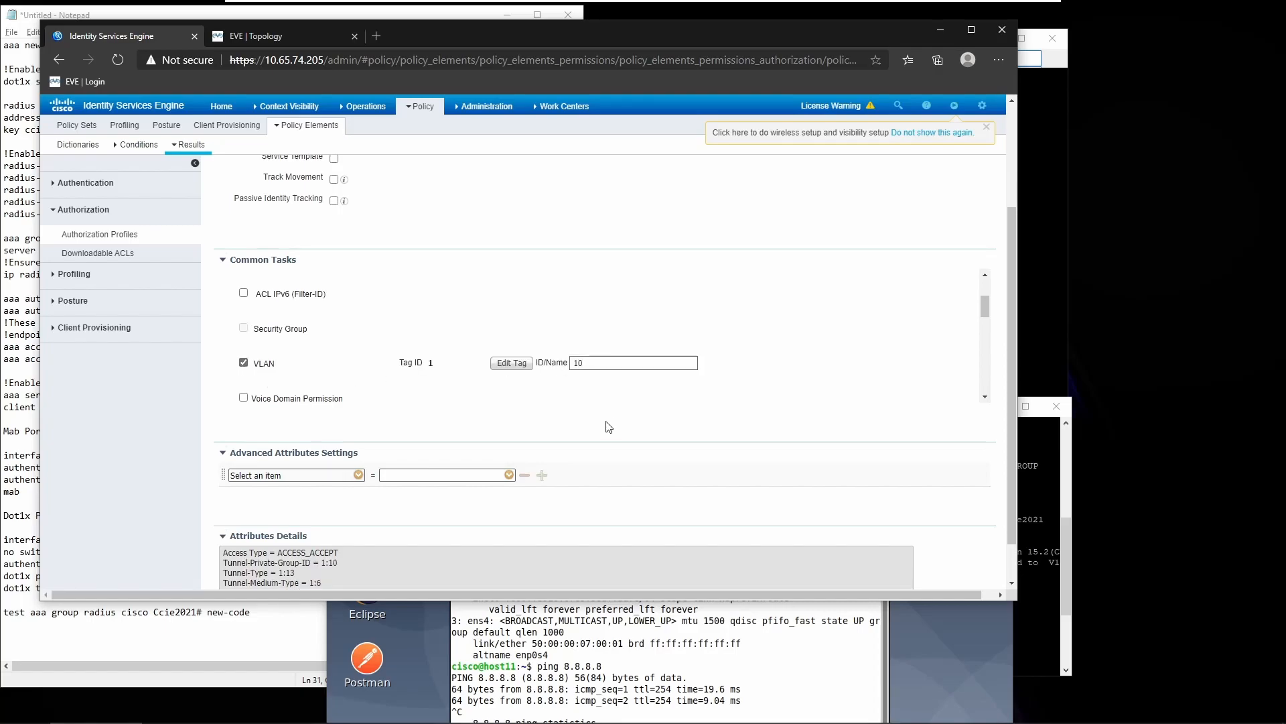
scroll(609, 427, down, 1)
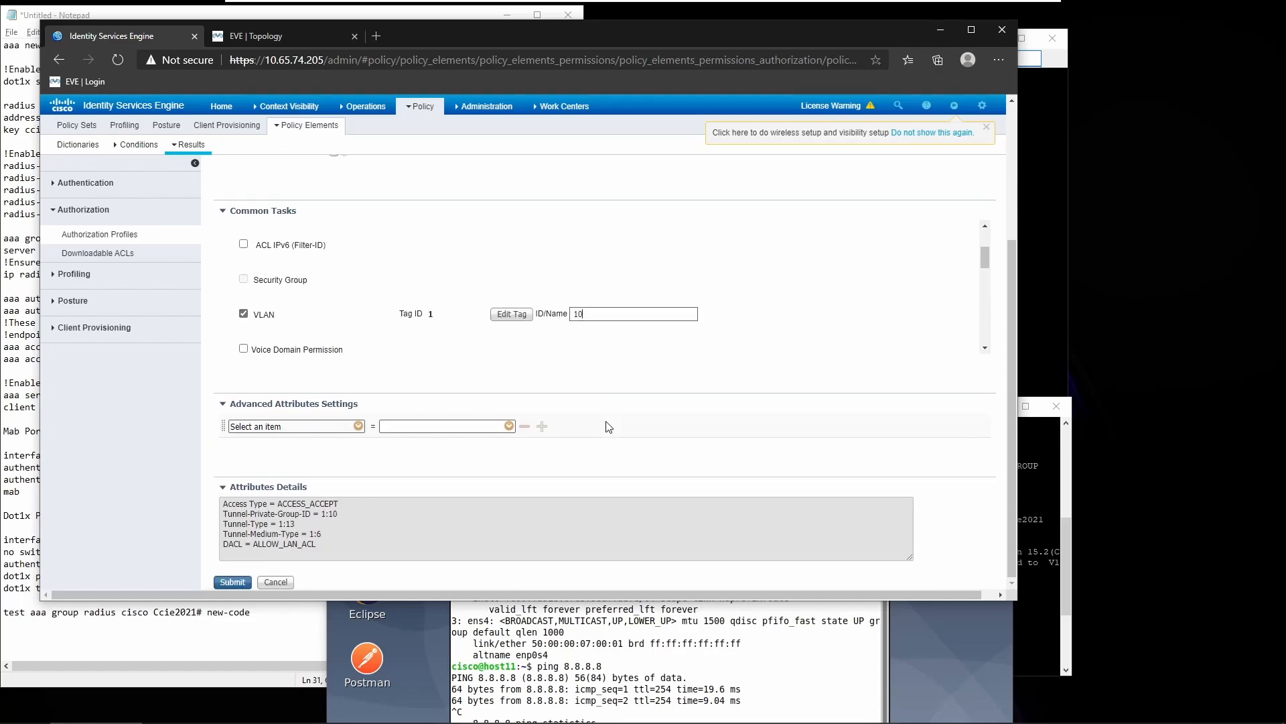
click(233, 582)
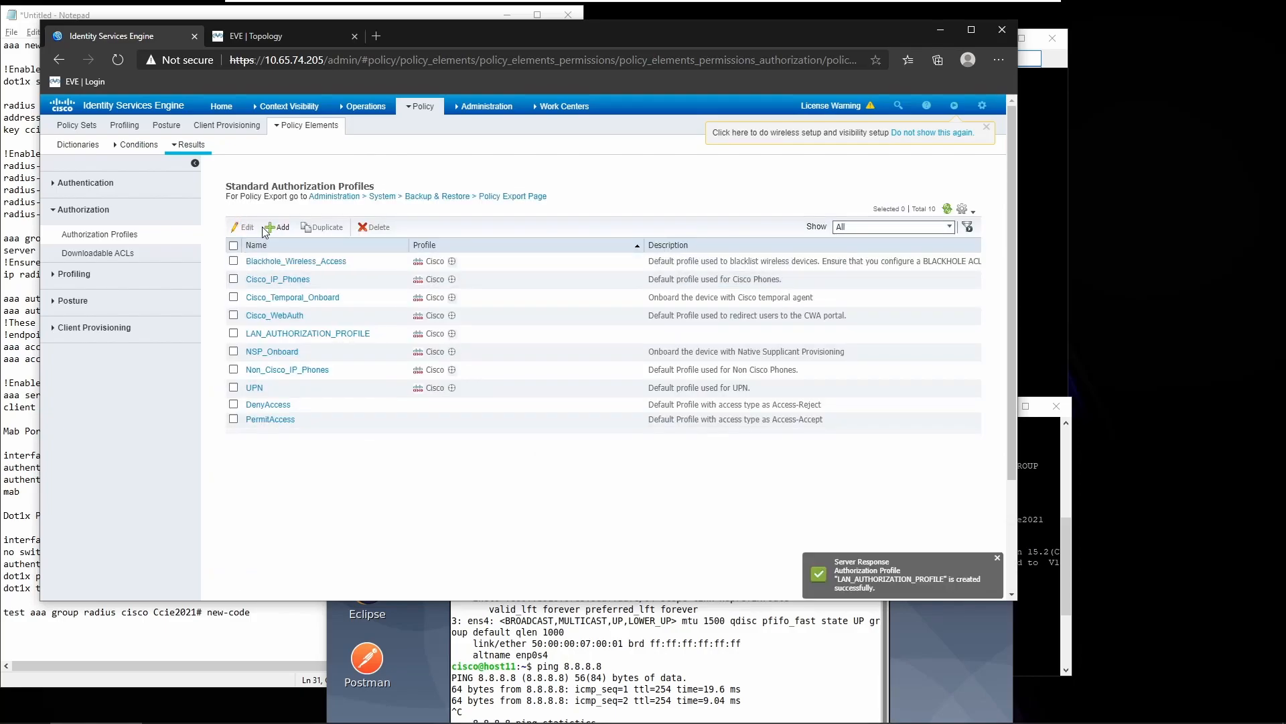
Create profile AD_USERS with DACL ALLOW_AD_ACL and VLAN 10, and submit it.
click(267, 229)
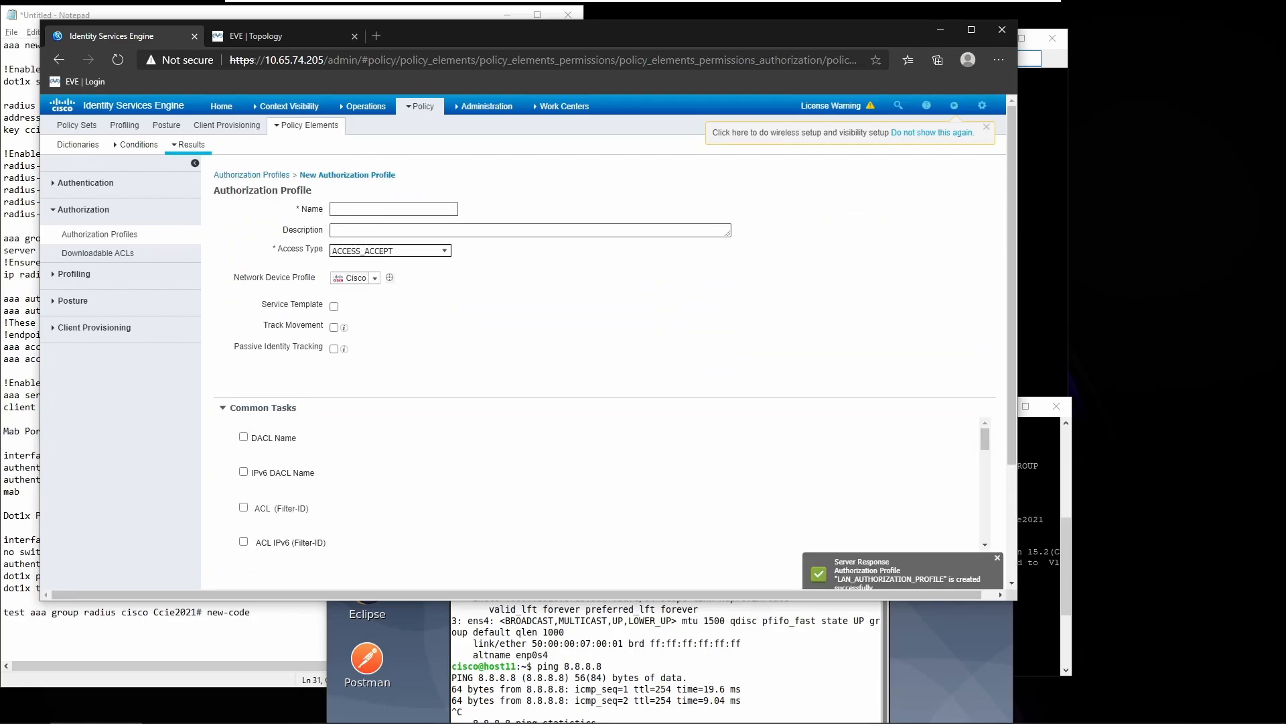
text(AD_USERS)
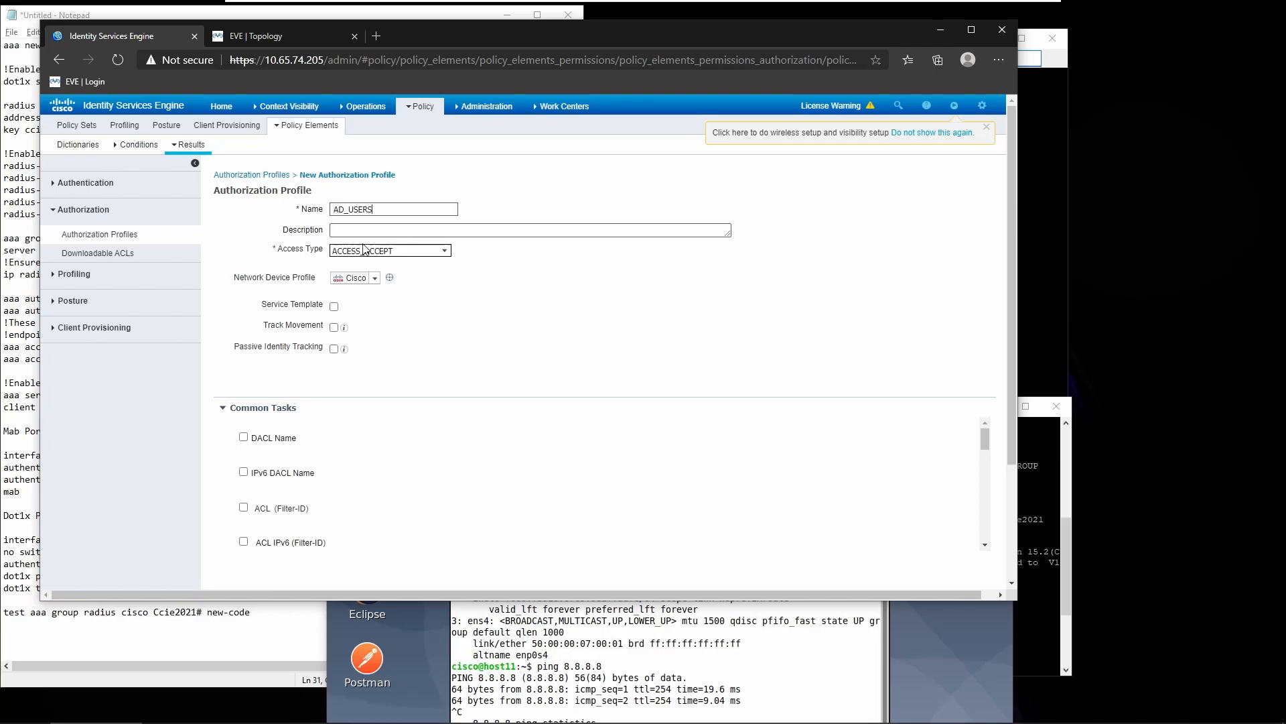
click(243, 437)
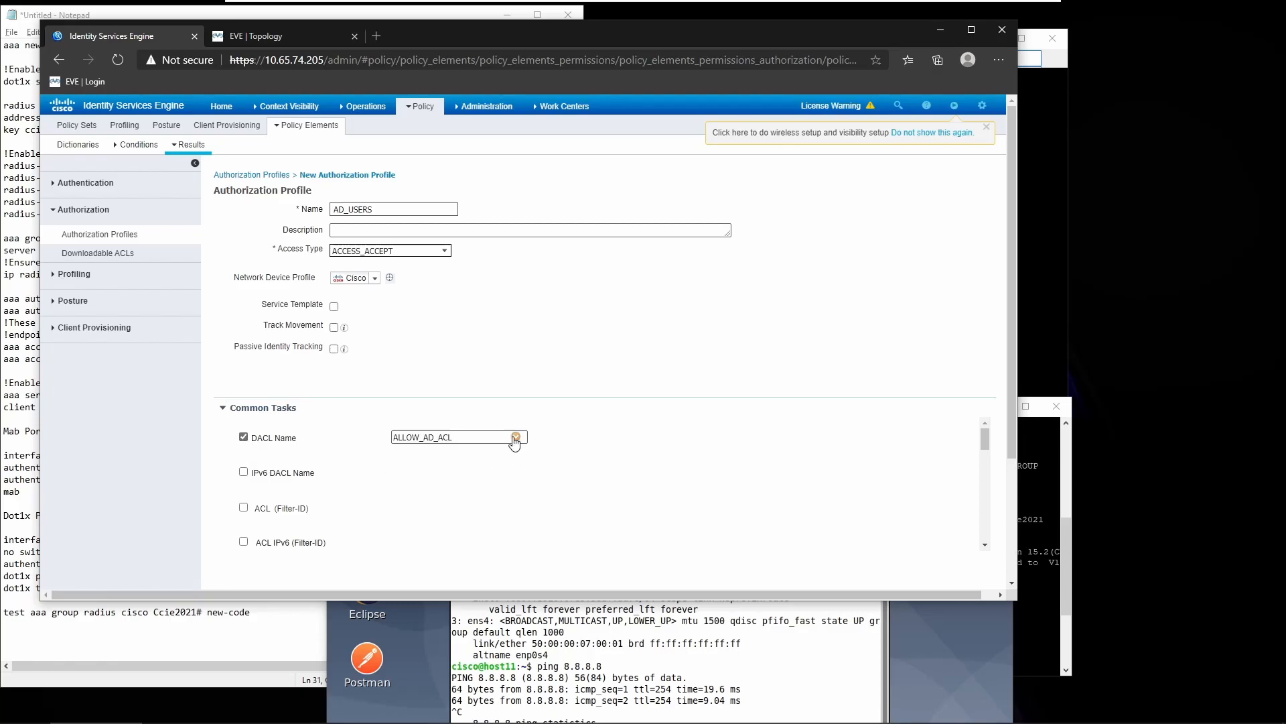
scroll(252, 499, down, 3)
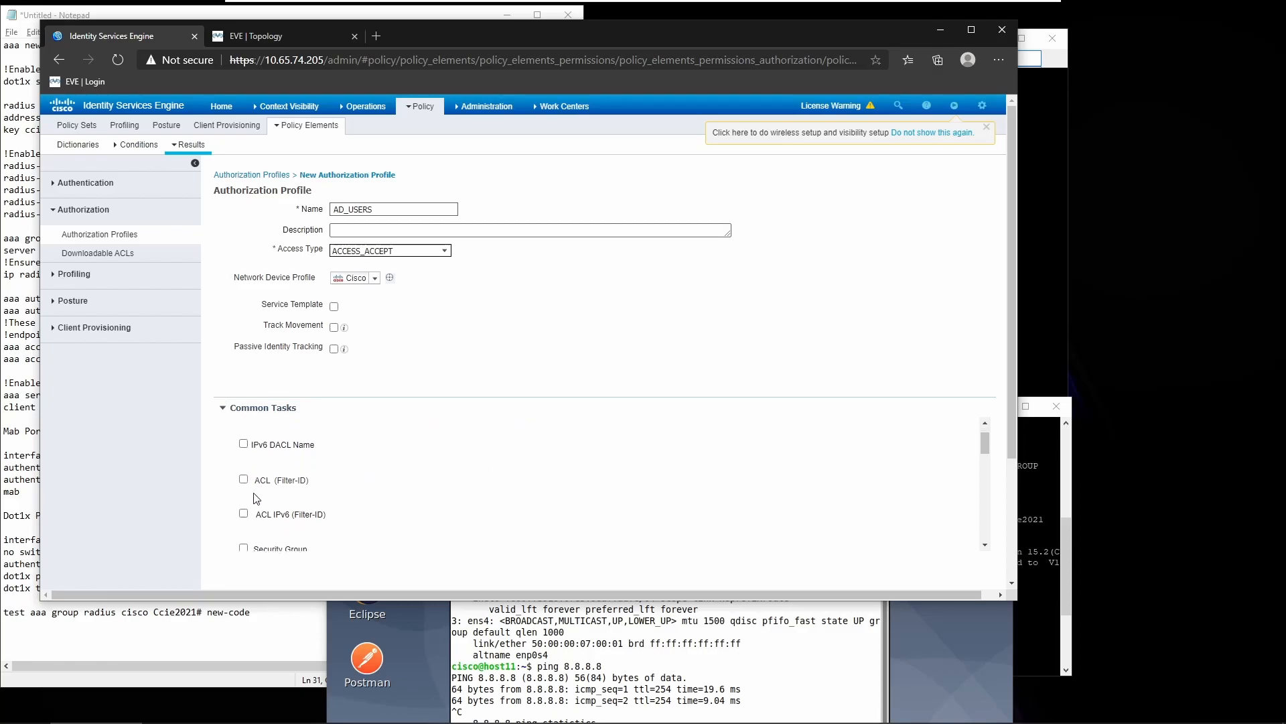
click(244, 531)
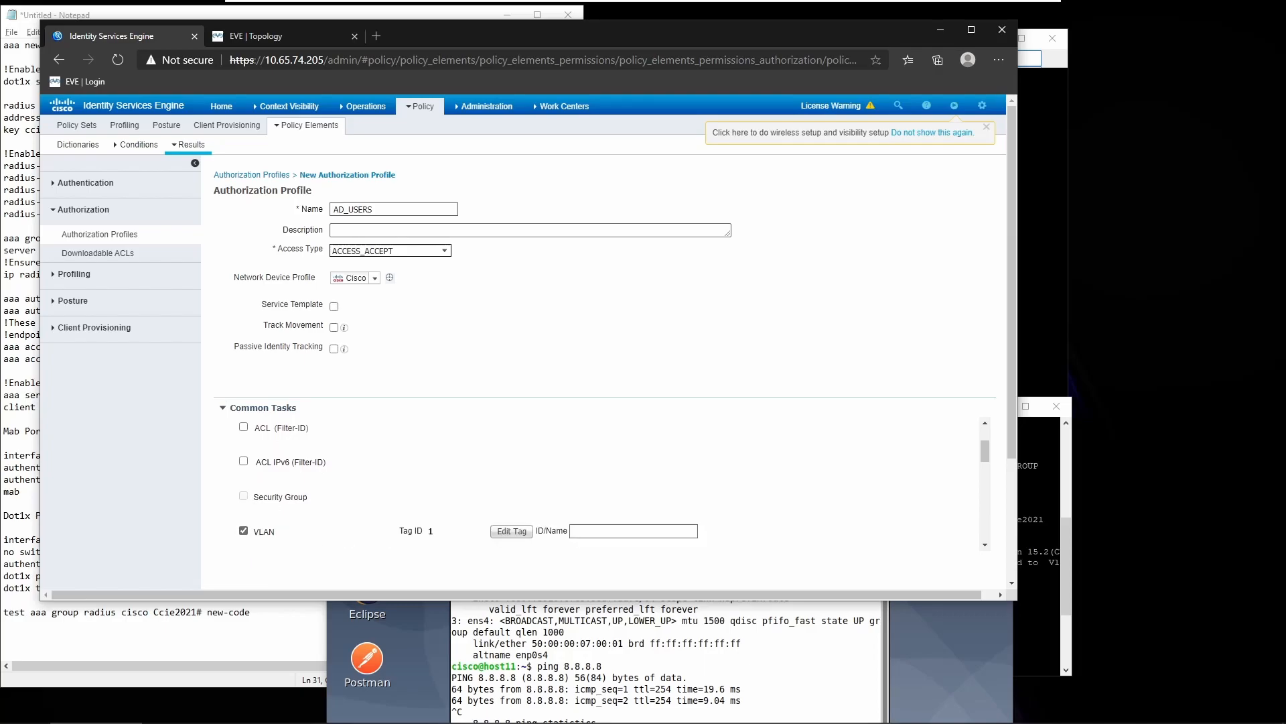
text(10)
scroll(603, 402, down, 3)
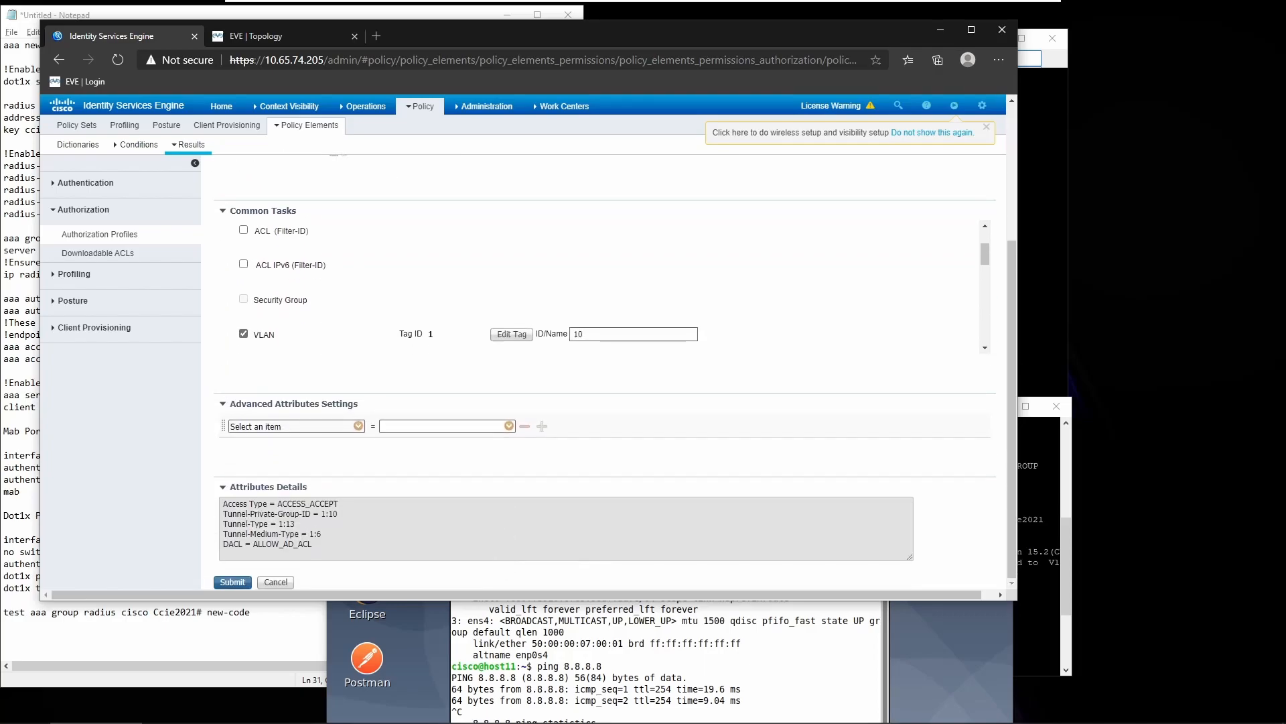
click(234, 583)
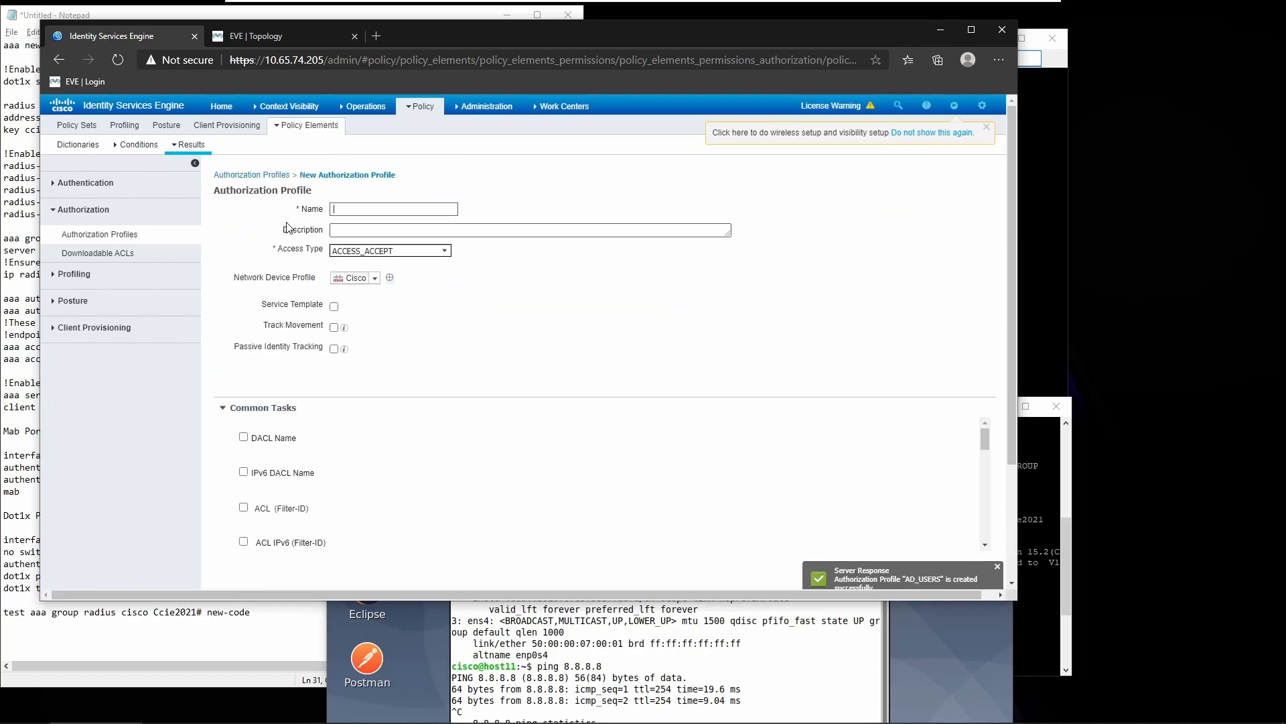
Name the profile ADMIN_AUTHORIZATION_PROFILE, pick DACL PERMIT_ALL_IPV4_TRAFFIC, enable VLAN, and submit.
text(ADMIN_AUTHR)
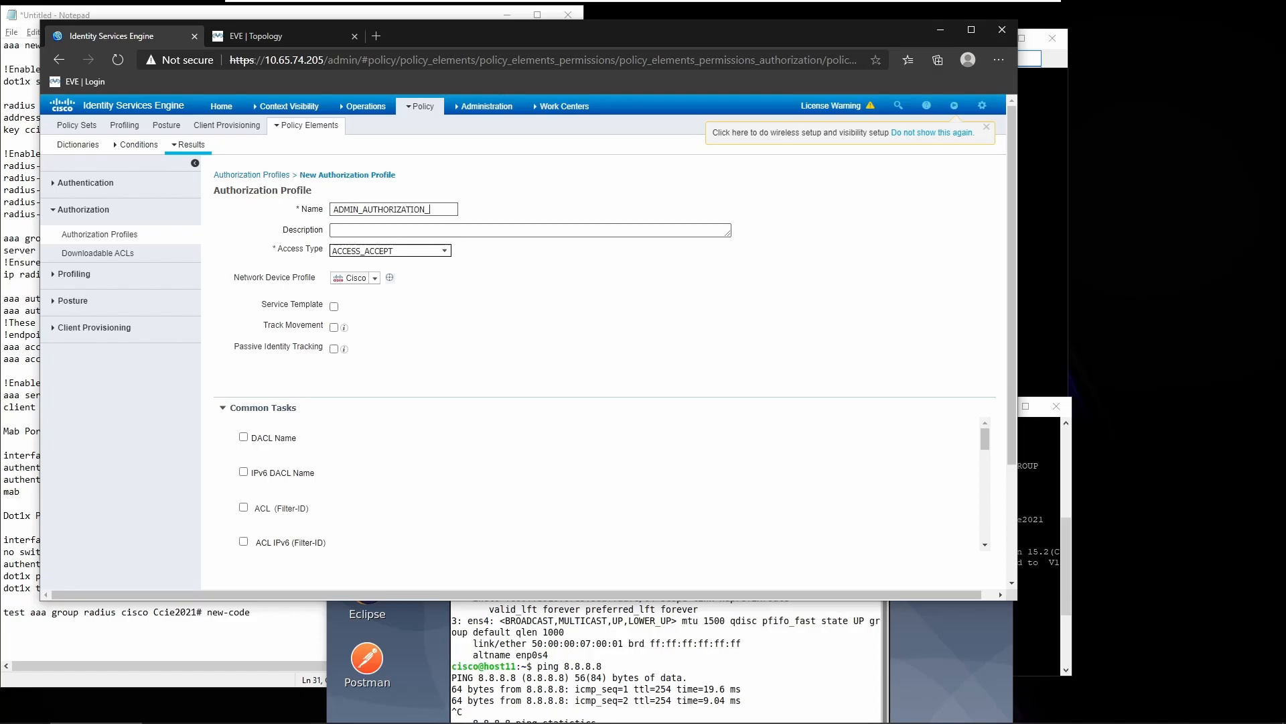
text(LE)
click(244, 438)
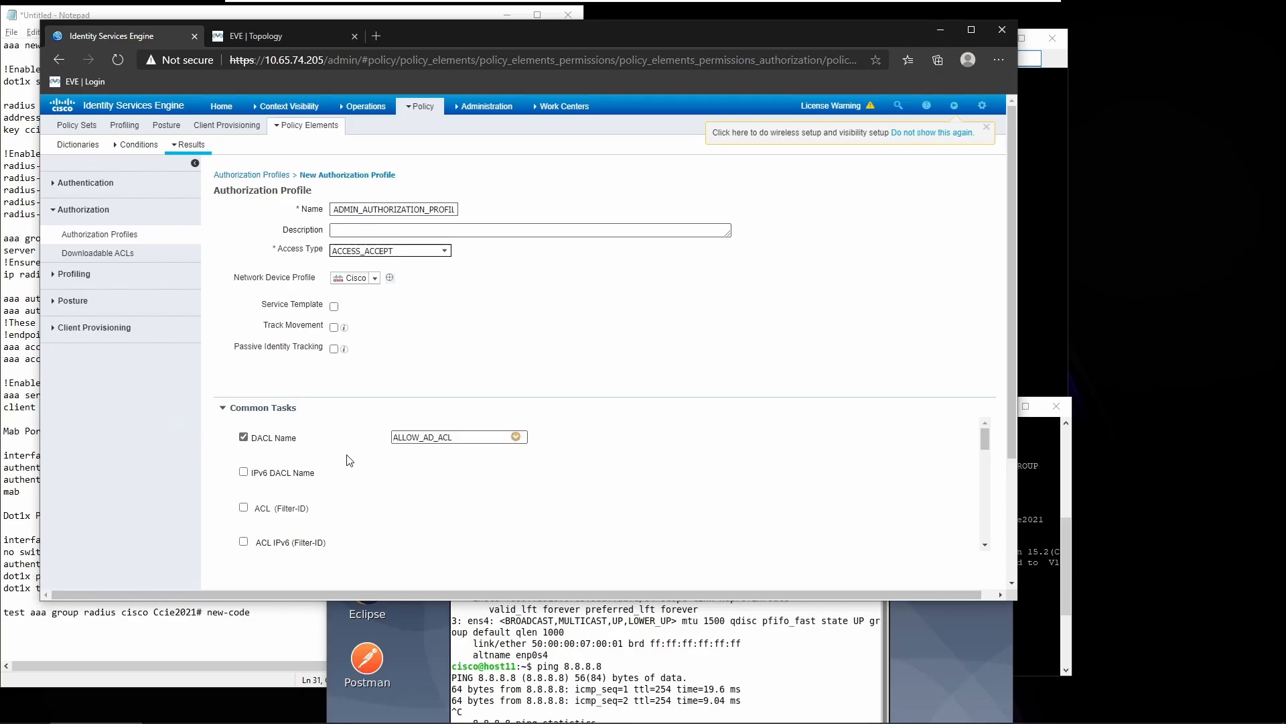
click(516, 437)
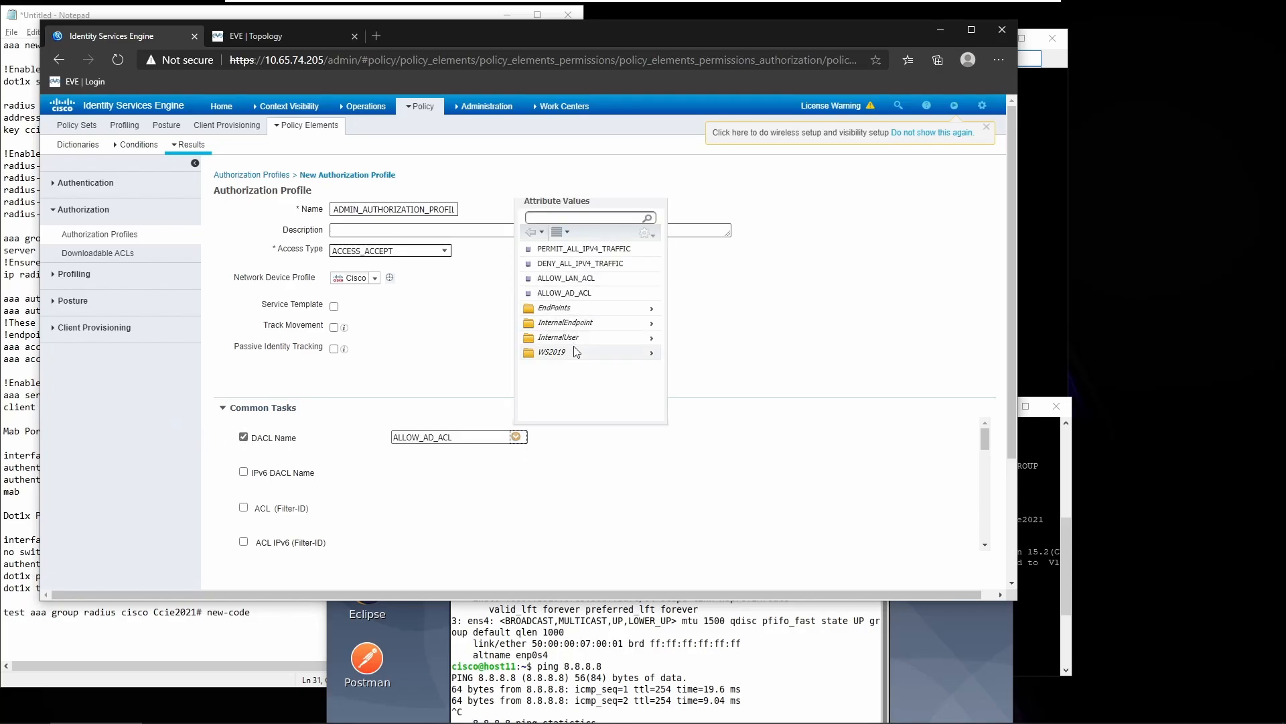
click(581, 252)
scroll(387, 511, down, 1)
scroll(378, 516, down, 2)
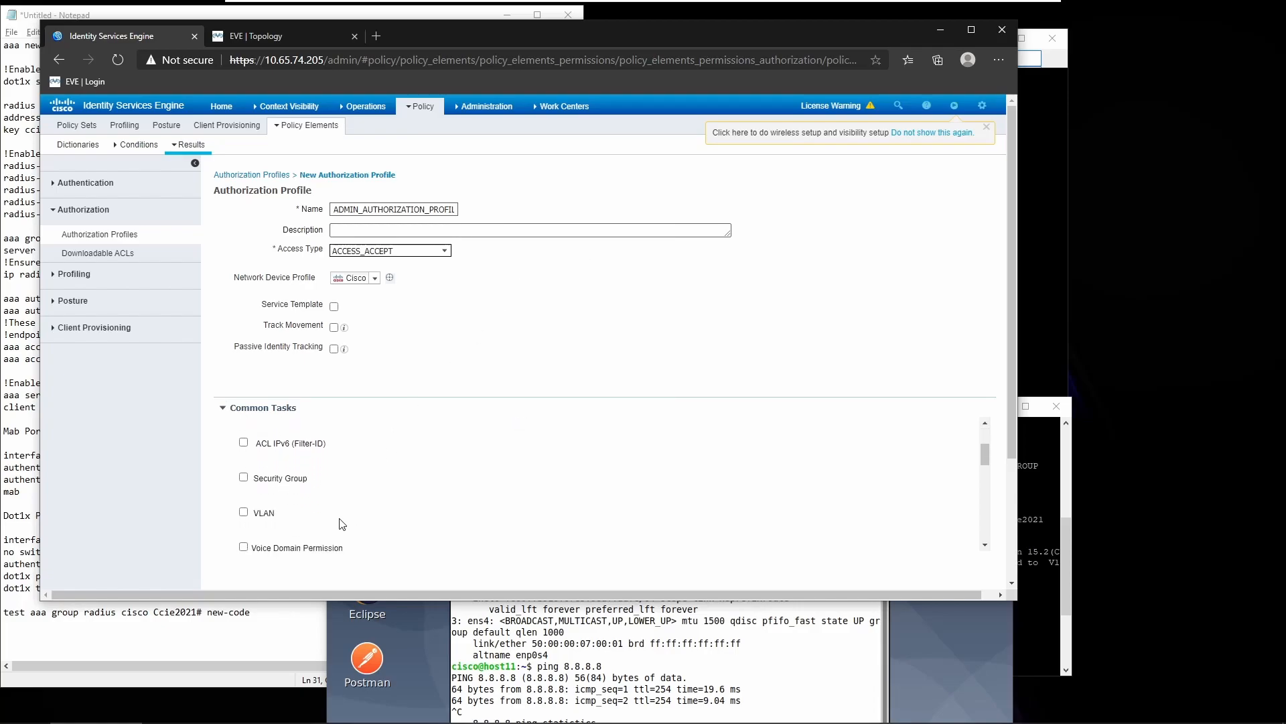
click(244, 512)
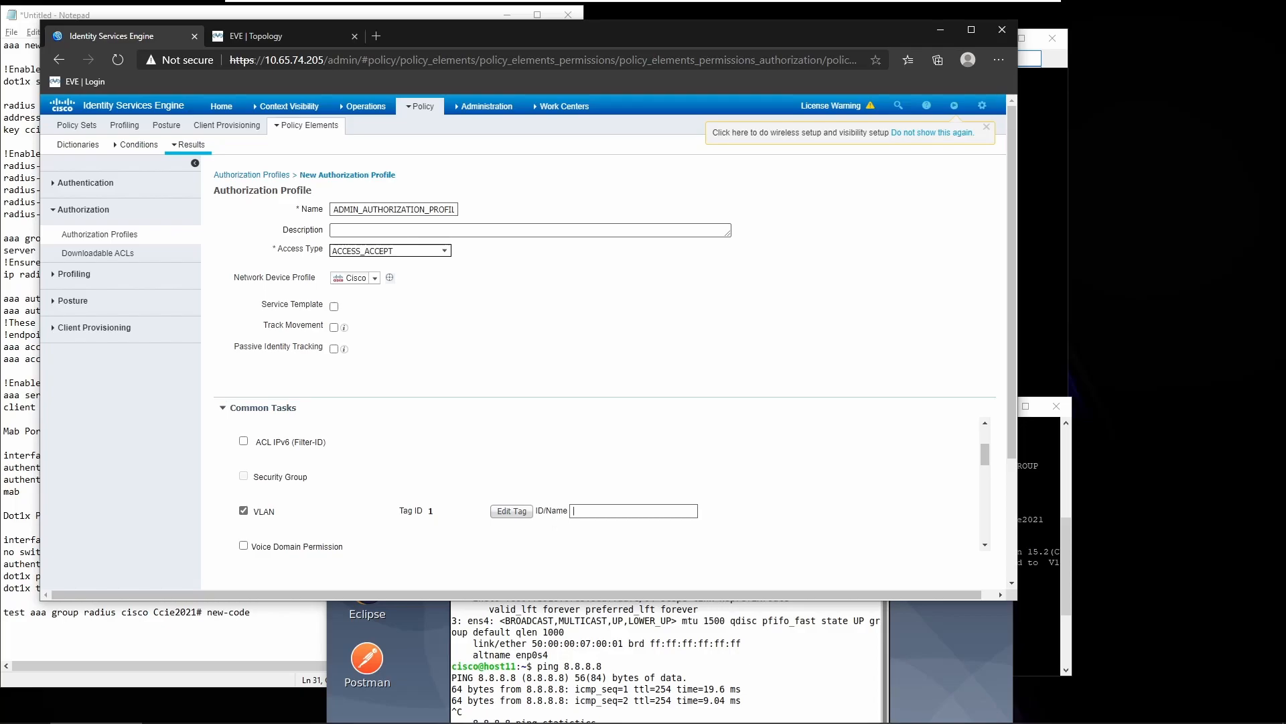
scroll(345, 529, down, 3)
scroll(355, 585, down, 1)
scroll(356, 585, down, 2)
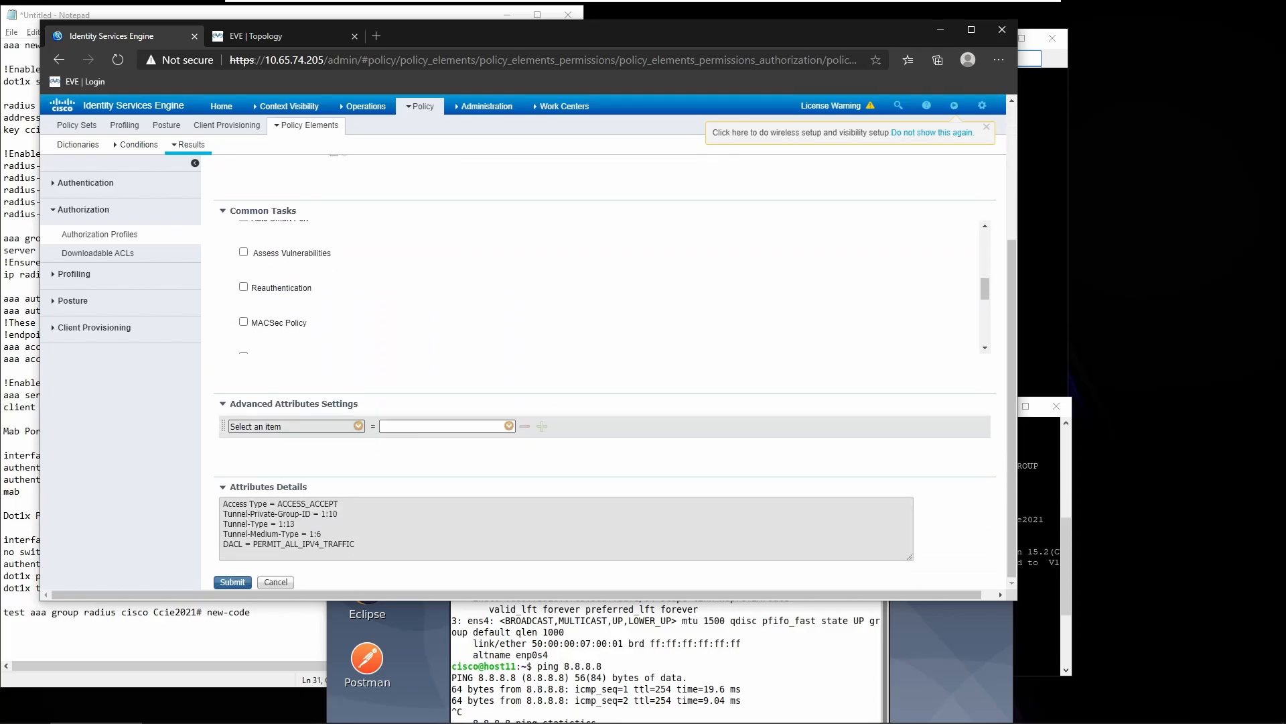
click(241, 585)
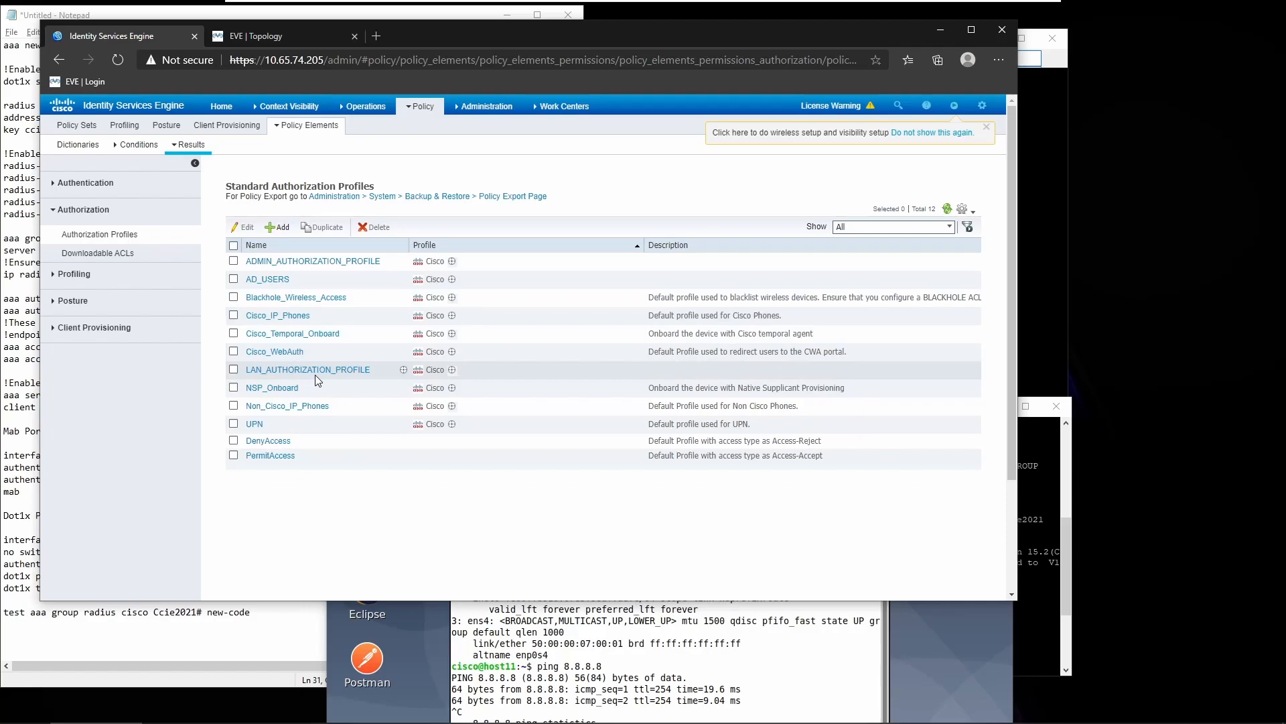
Rename AD_USERS to AD_USERS_AUTHORIZATION_PROFILE by pasting the copied suffix, save, and go to Policy Sets.
drag(385, 260, 266, 261)
key(ctrl+c)
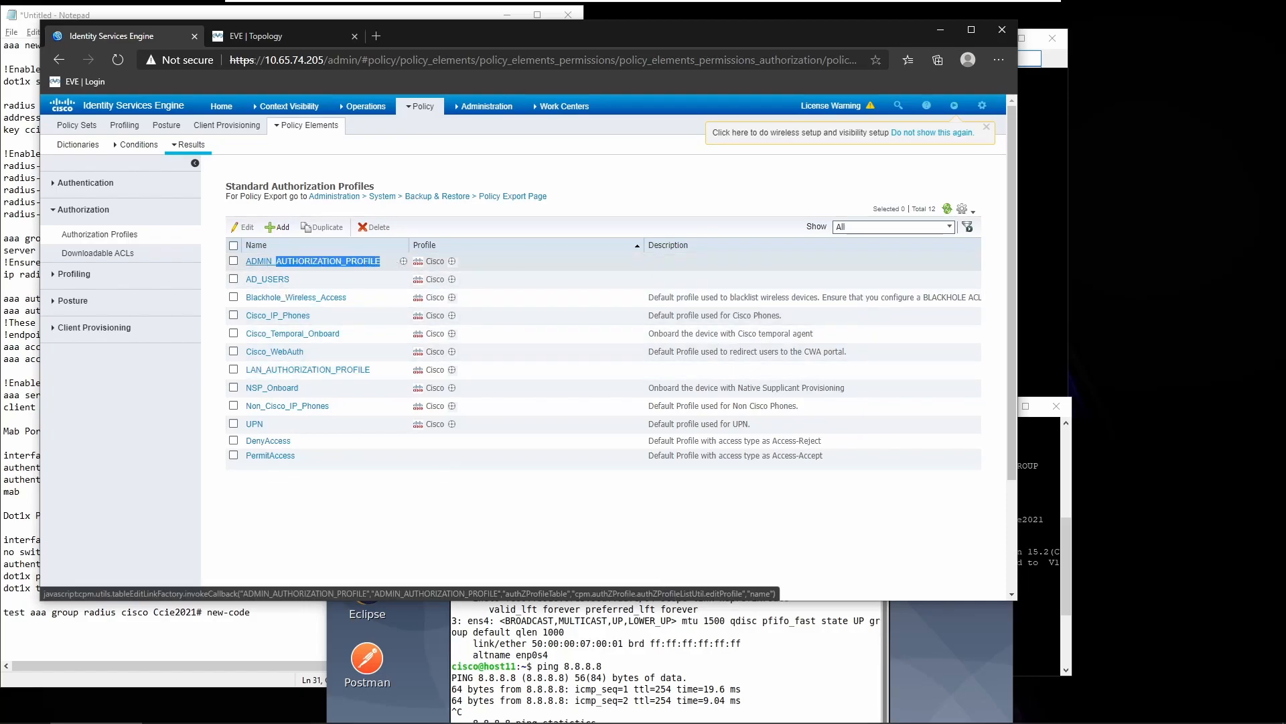
click(264, 281)
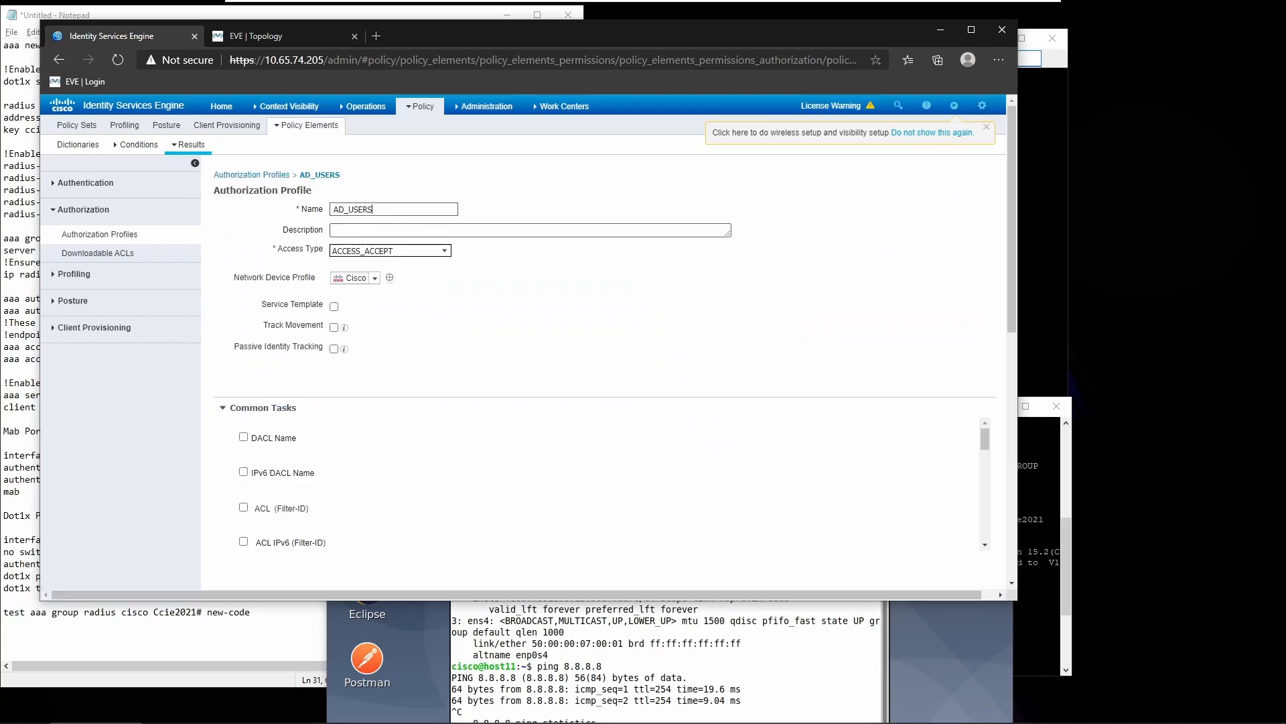
key(ctrl+v)
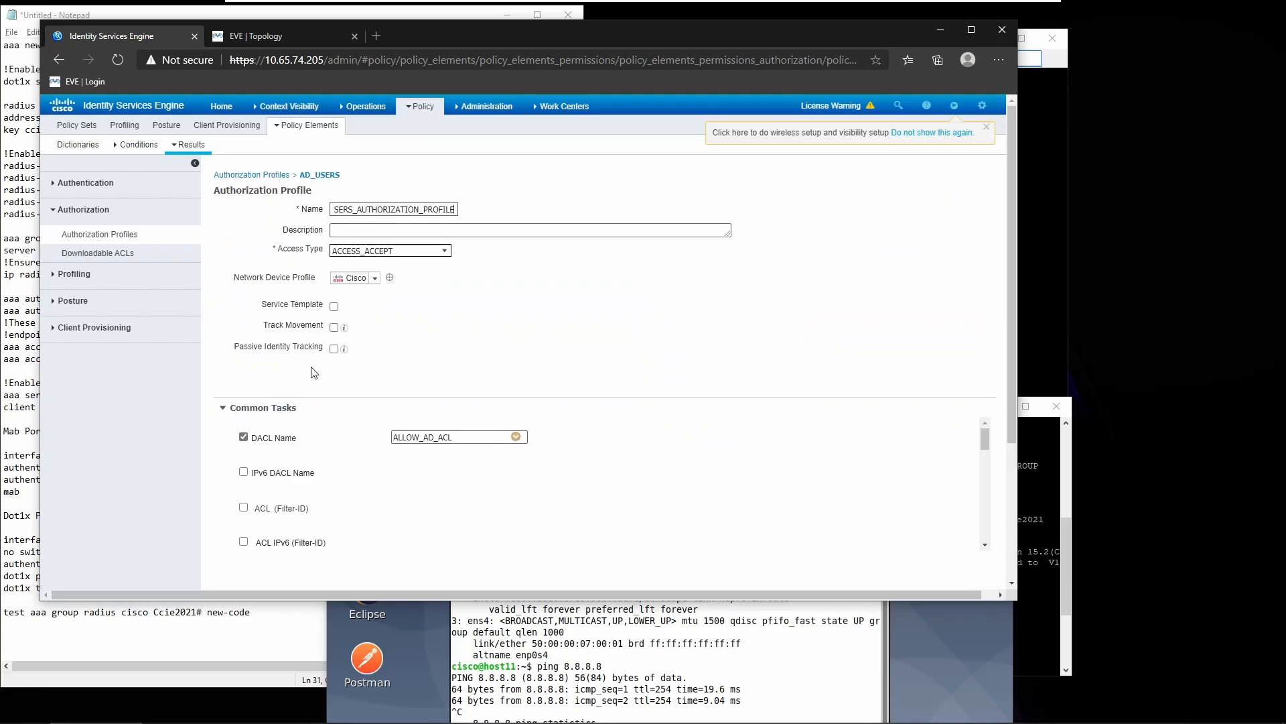
scroll(303, 391, down, 3)
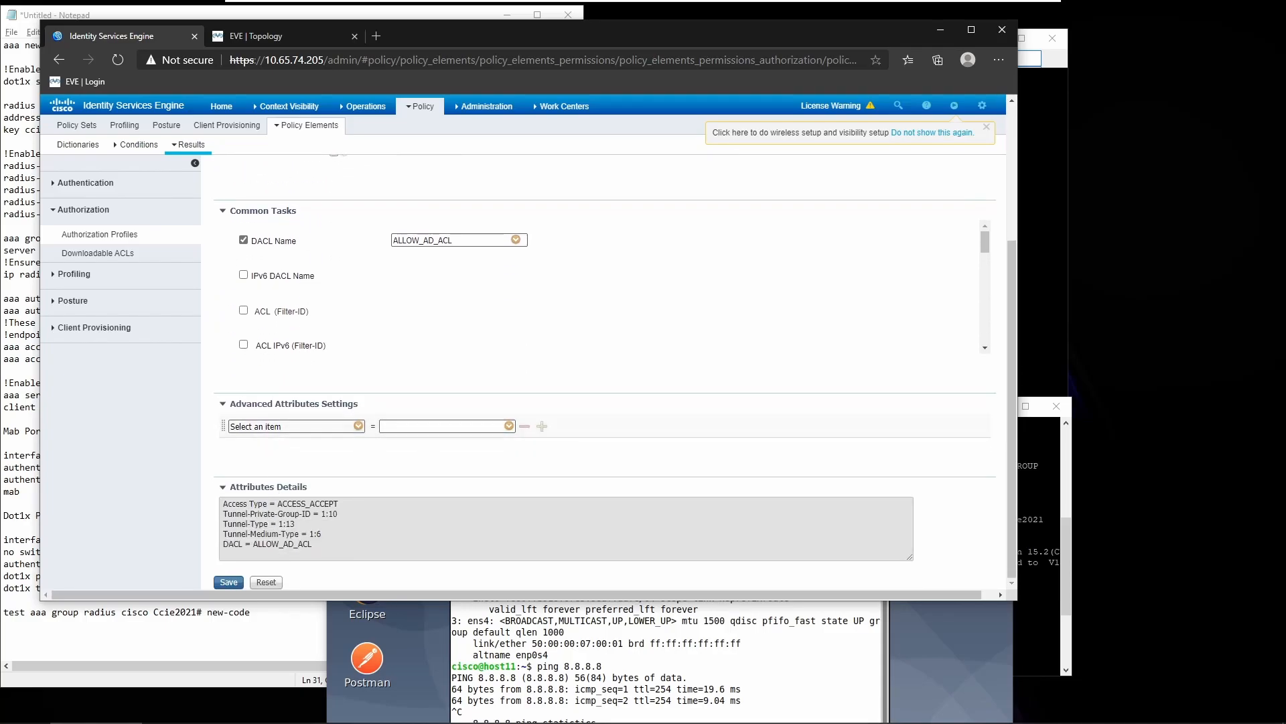
click(230, 582)
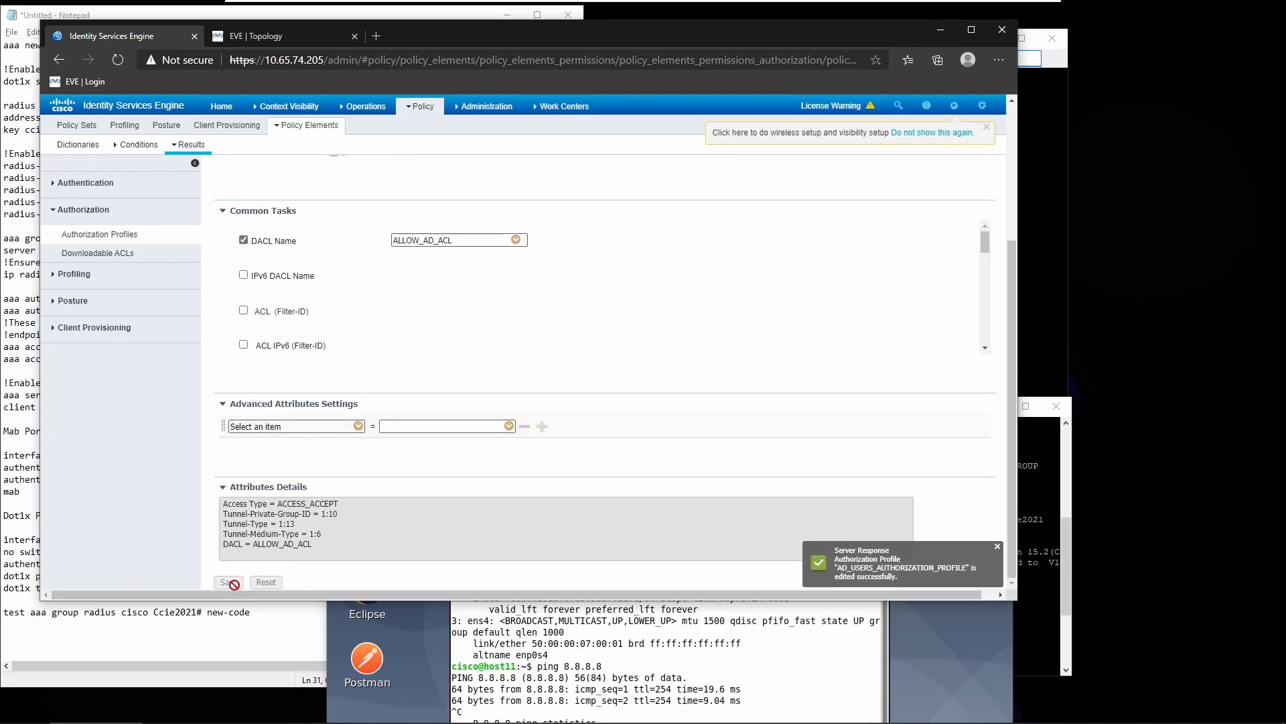
click(140, 234)
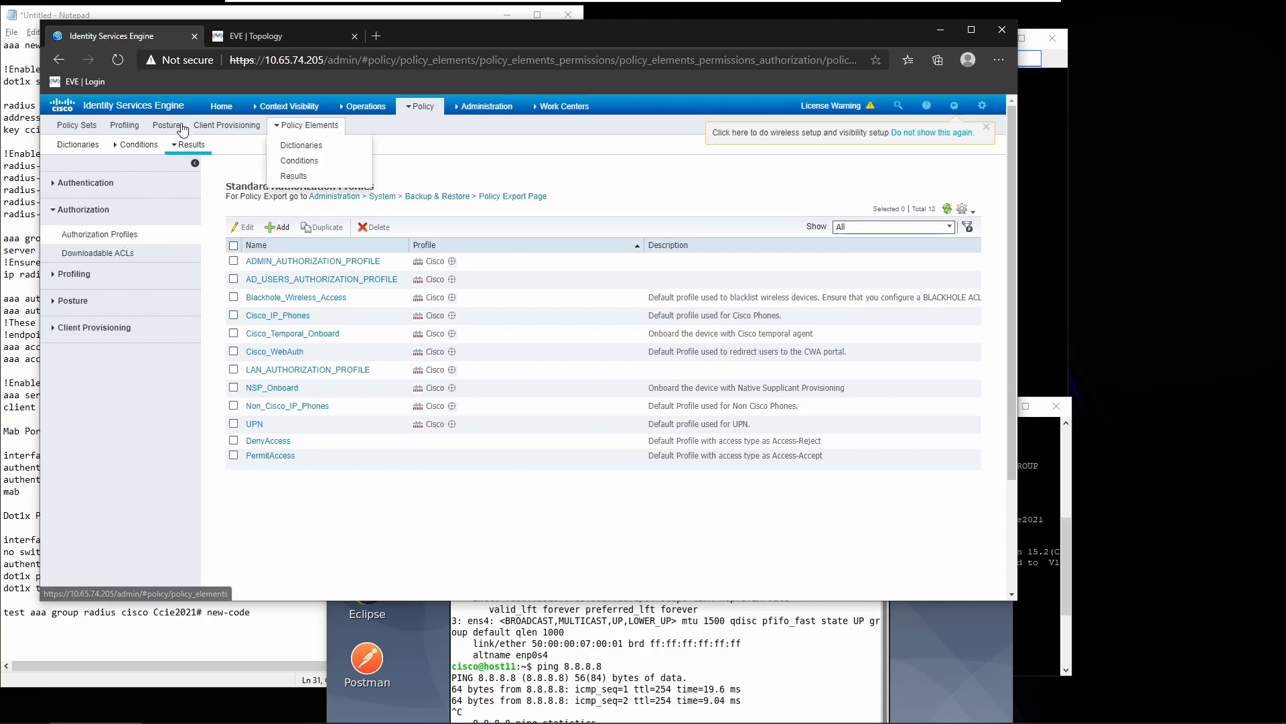
click(76, 126)
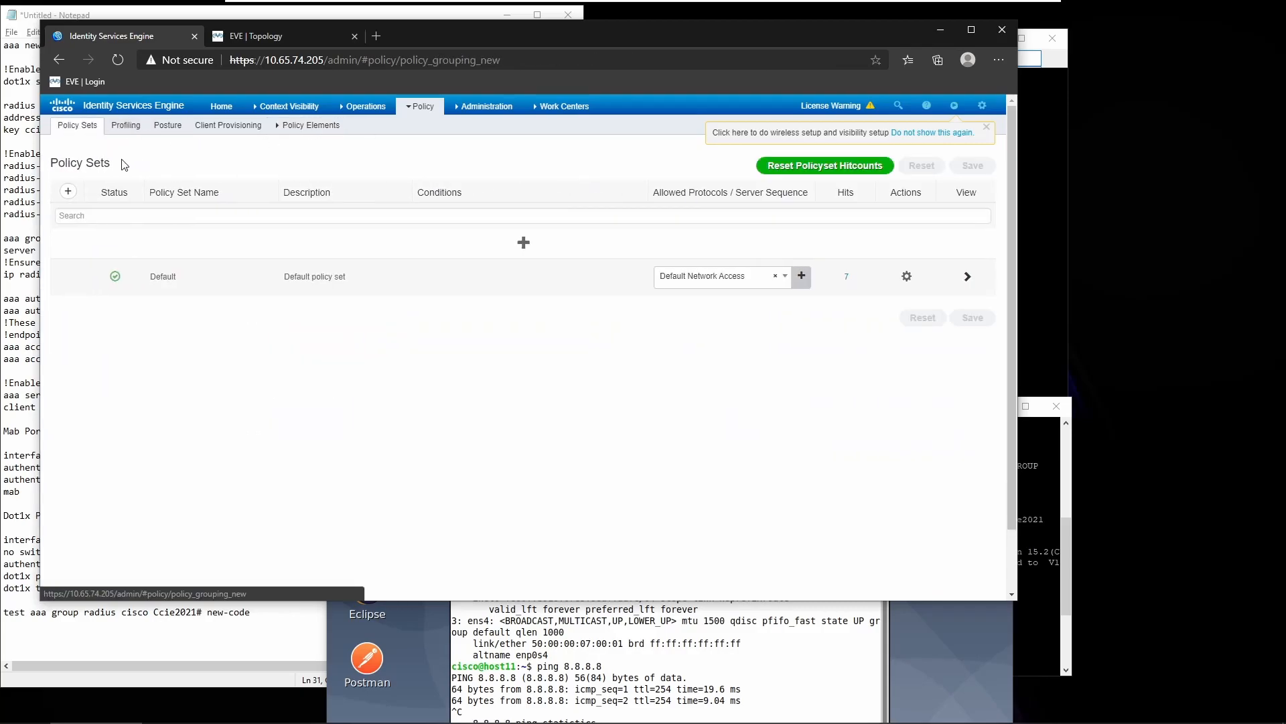
Add a new policy set above Default and rename it BULLTECH_ENTERPRISE_PS.
click(203, 251)
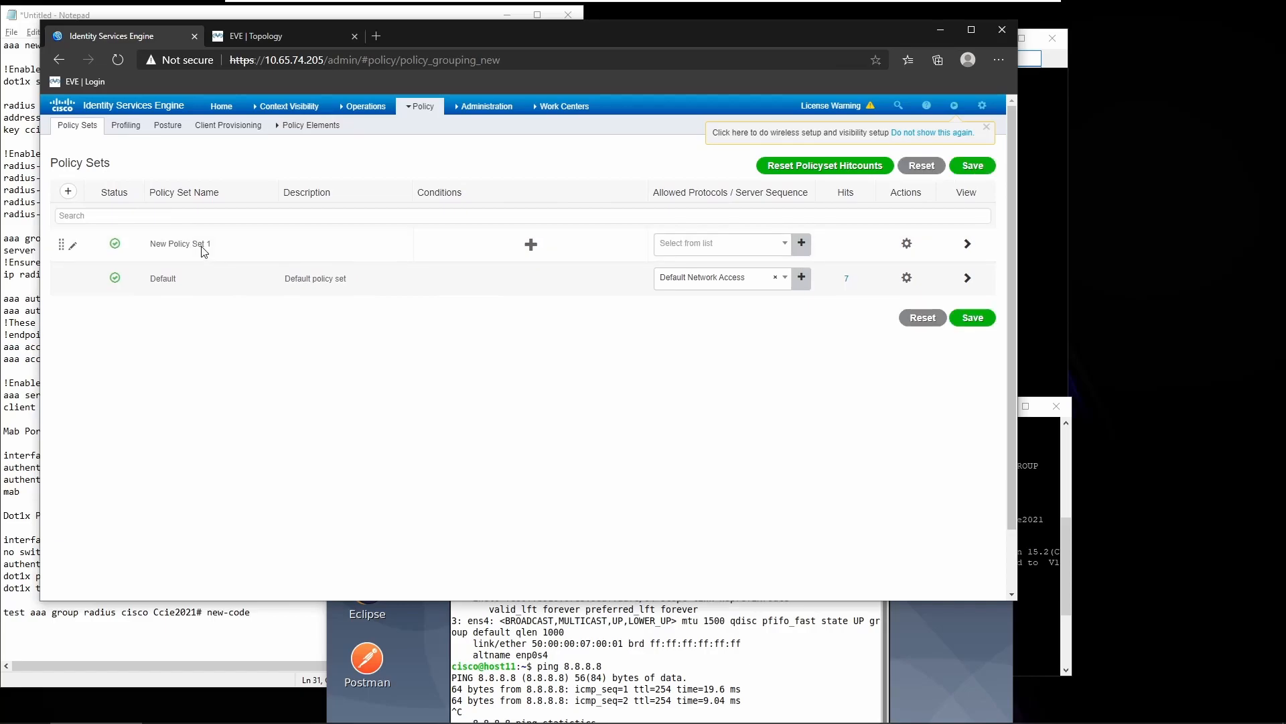
triple_click(188, 244)
text(p)
Set the policy set's first condition to DEVICE Location equals BULLTECH_ENTERPRISE.
click(469, 254)
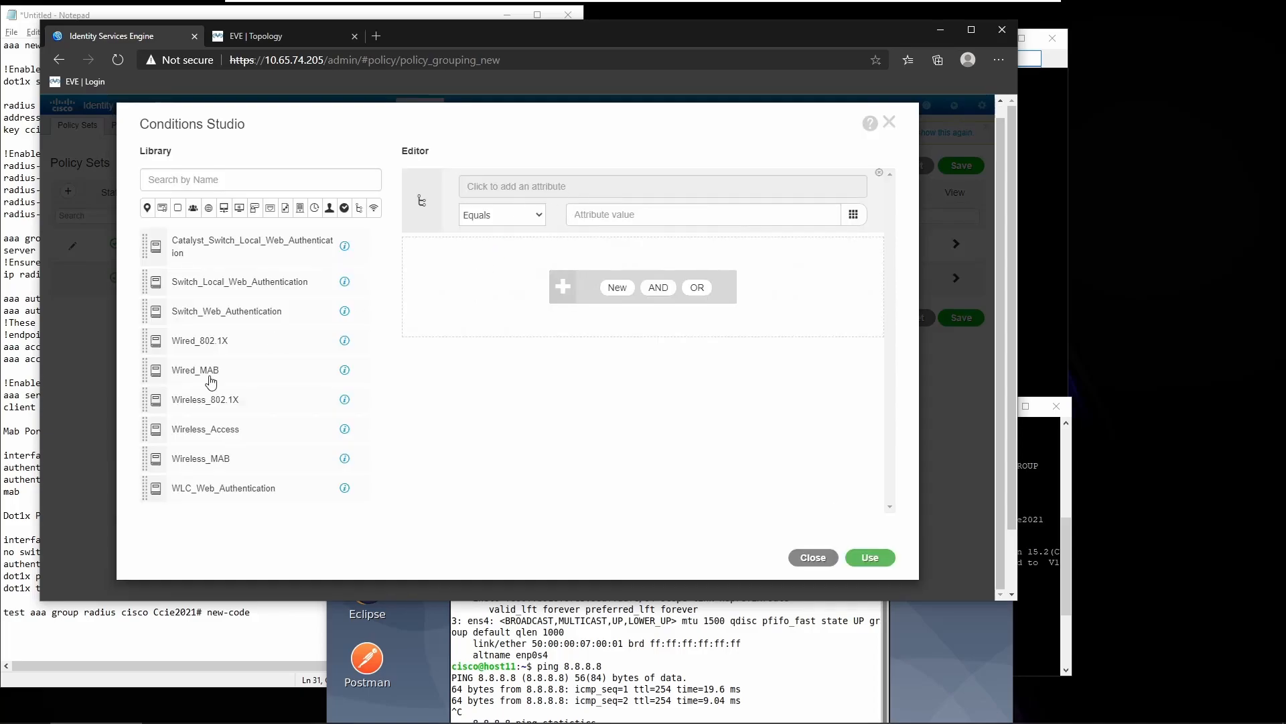
drag(191, 370, 556, 207)
click(556, 193)
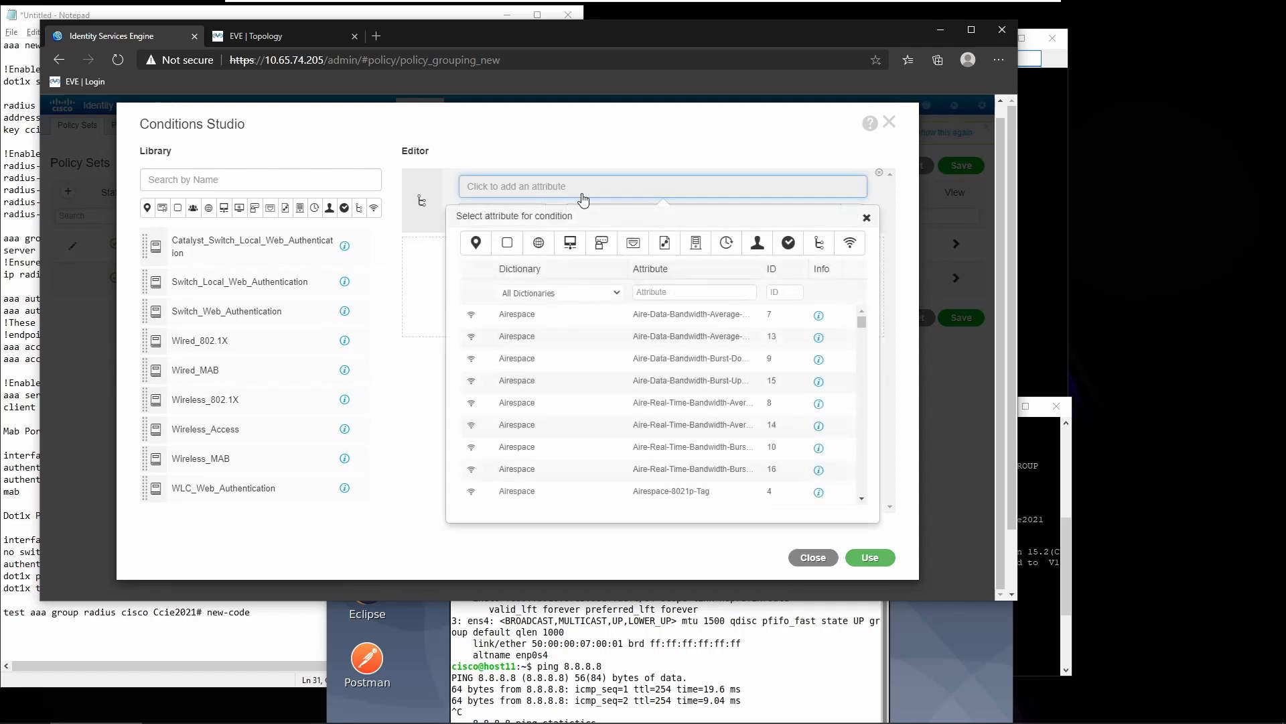
click(538, 244)
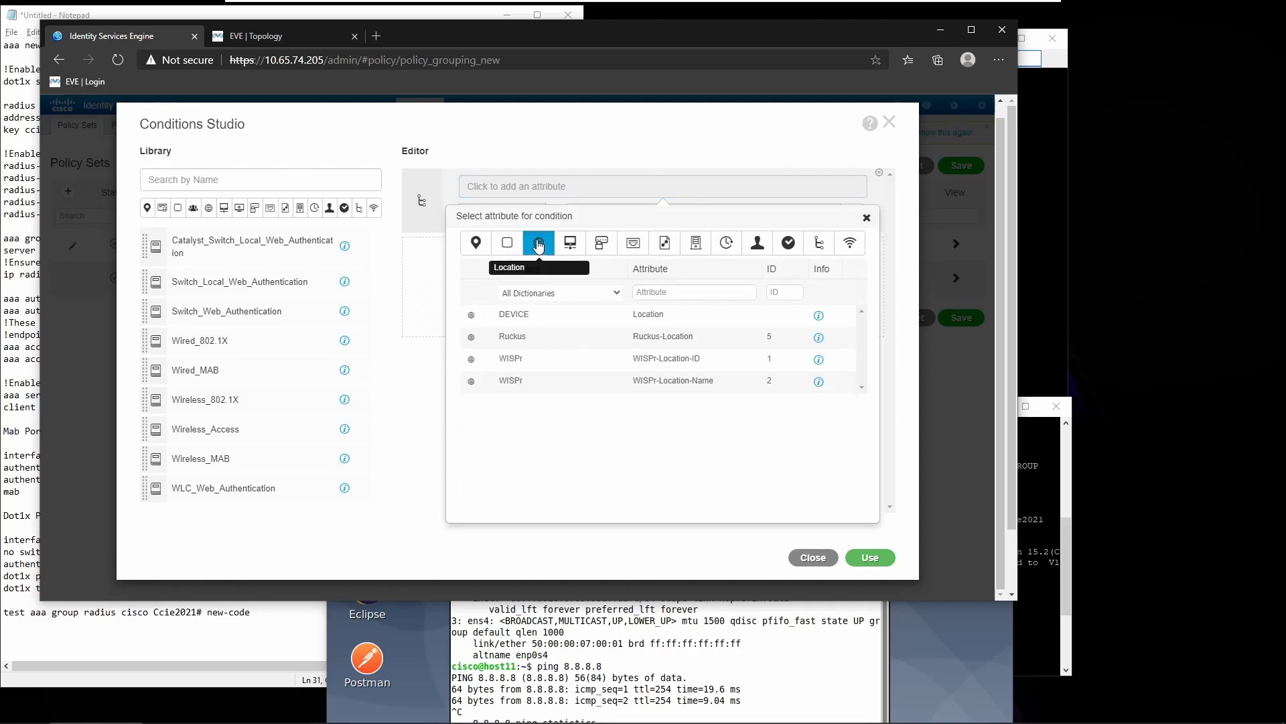
click(580, 320)
click(641, 223)
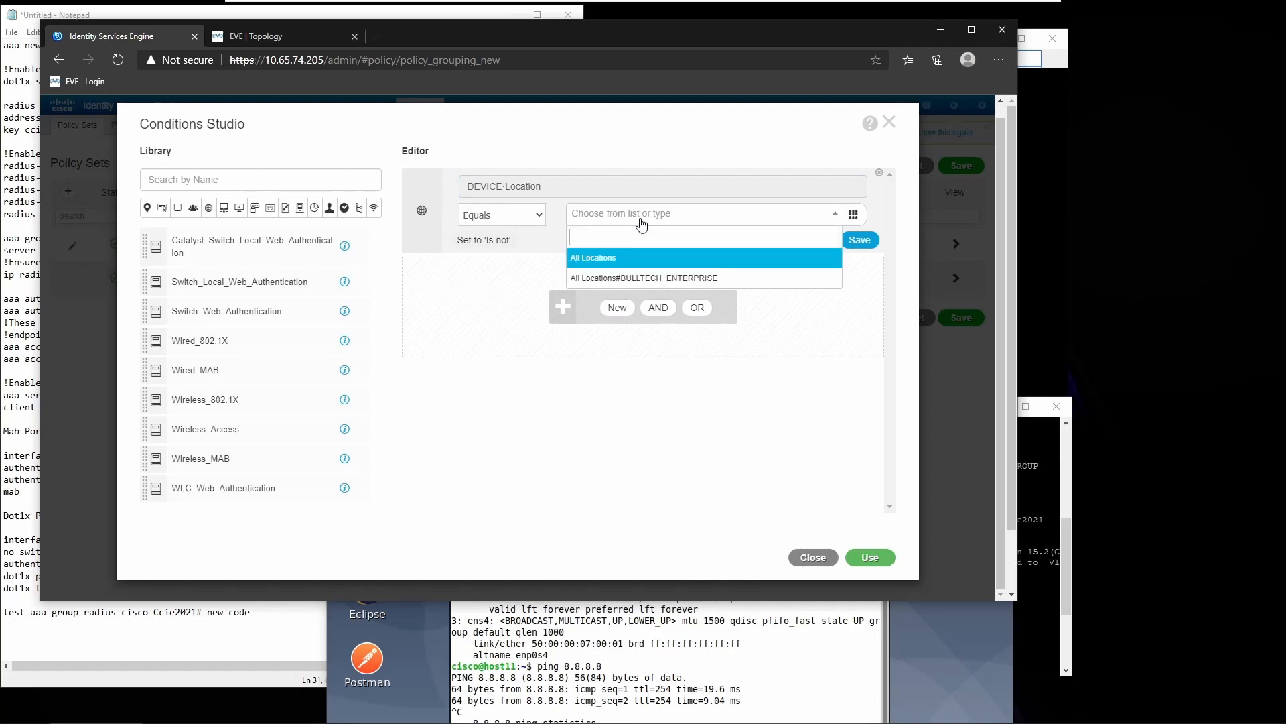
click(660, 278)
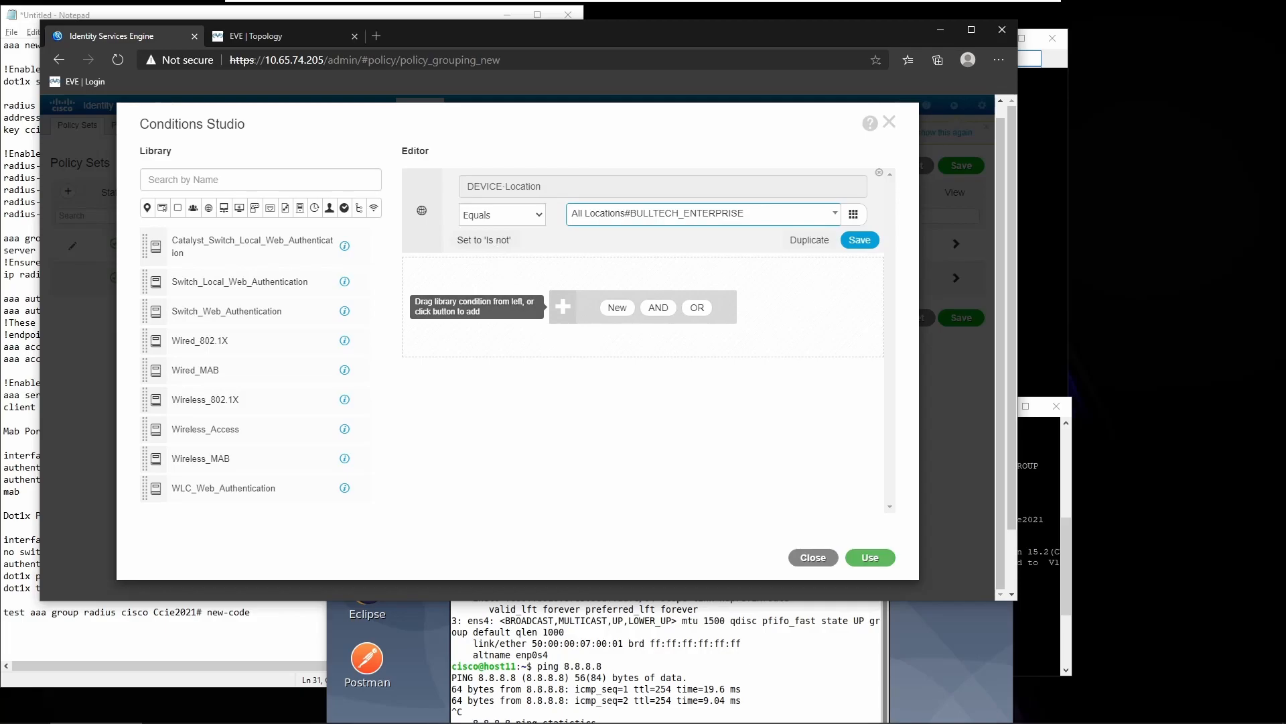
Add an AND condition Device Type equals All Device Types#SWITCHES and apply the conditions.
click(661, 307)
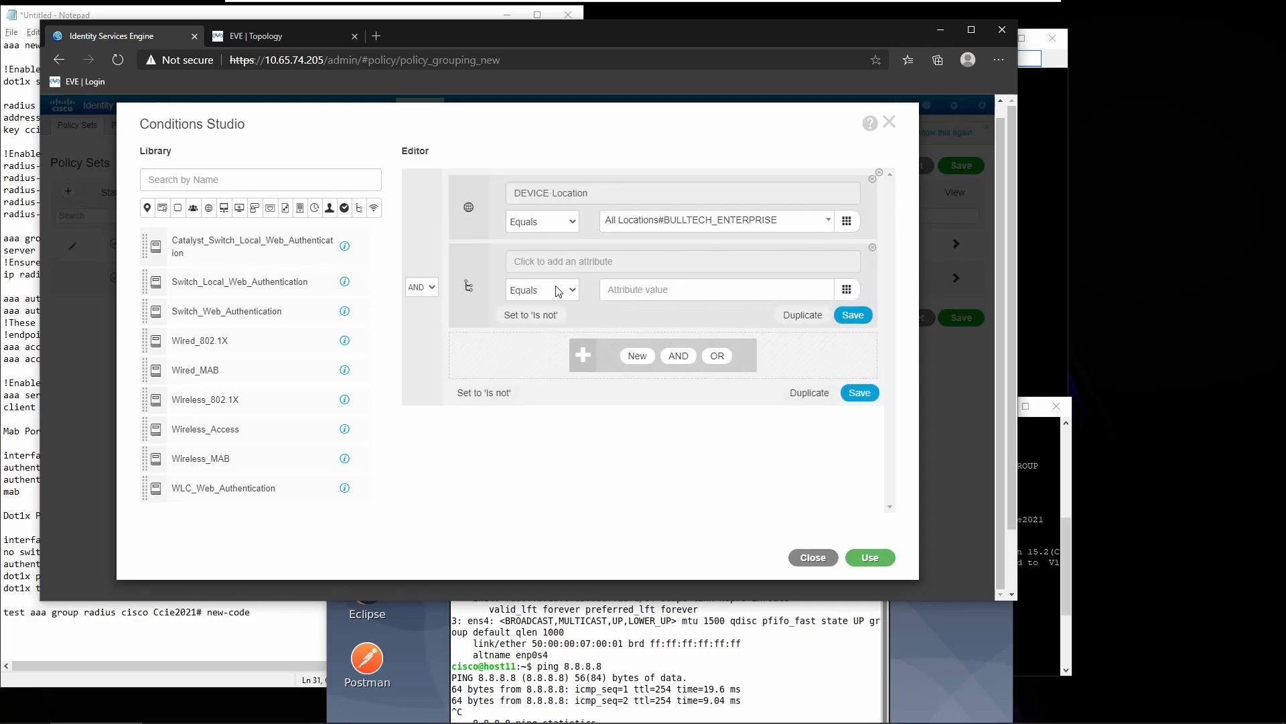
click(553, 271)
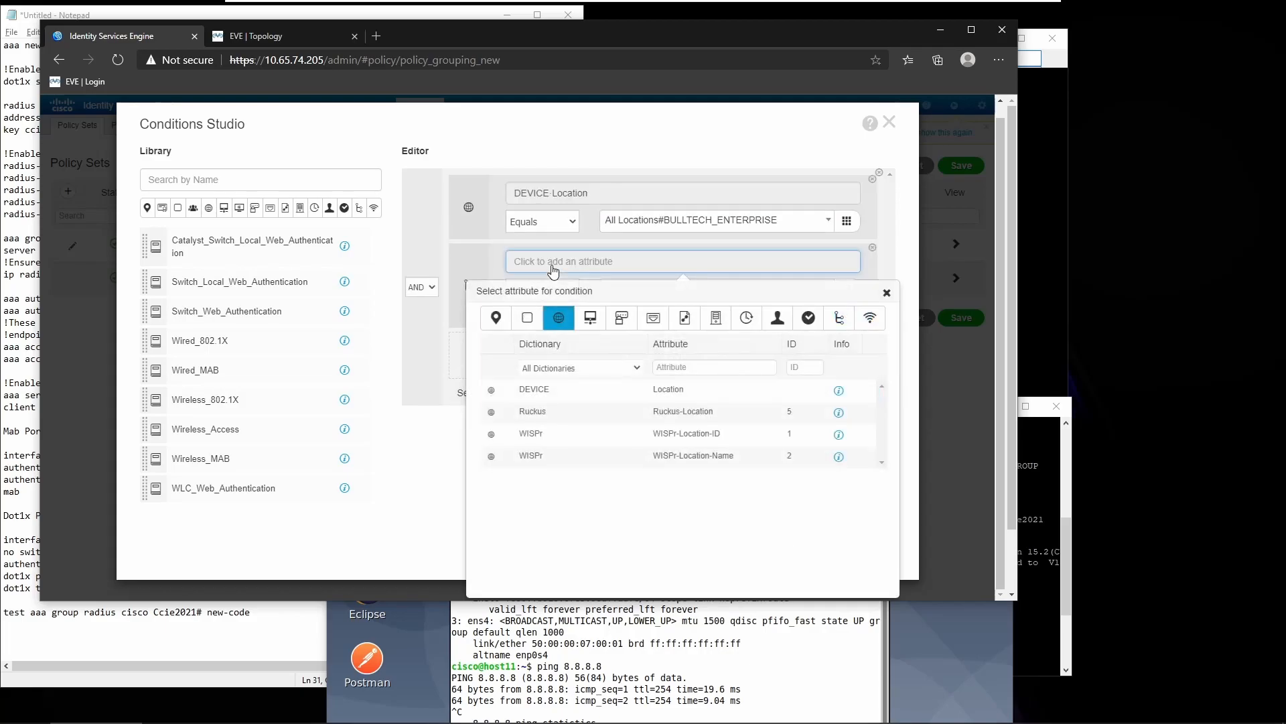
click(589, 324)
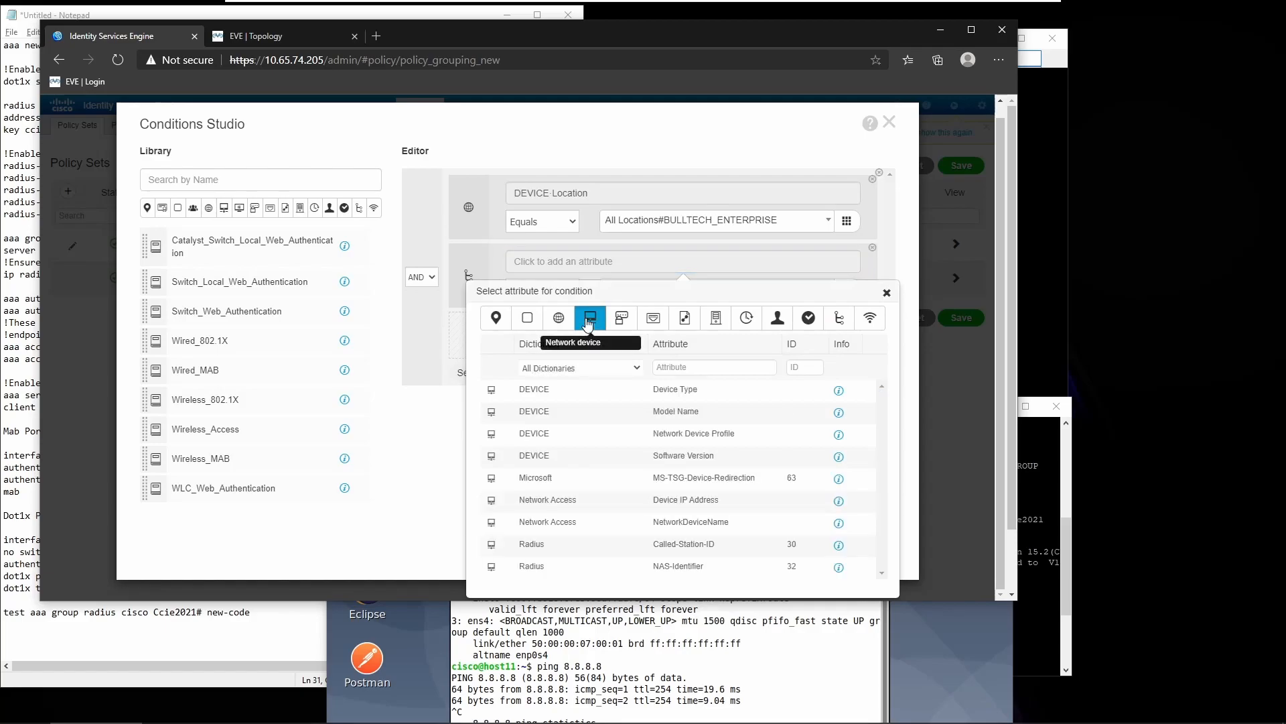
click(635, 391)
click(670, 288)
click(659, 368)
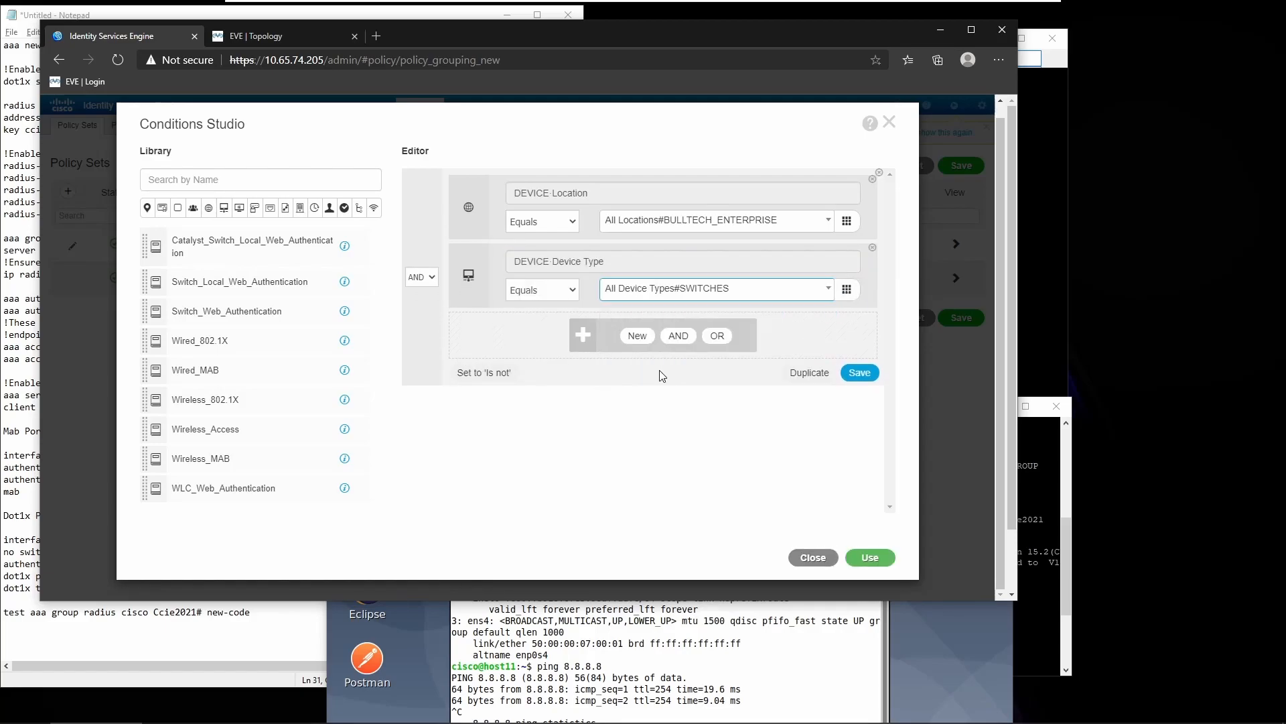
click(870, 557)
Set Allowed Protocols to Default Network Access, save, and view BULLTECH_ENTERPRISE_PS's rules.
click(738, 267)
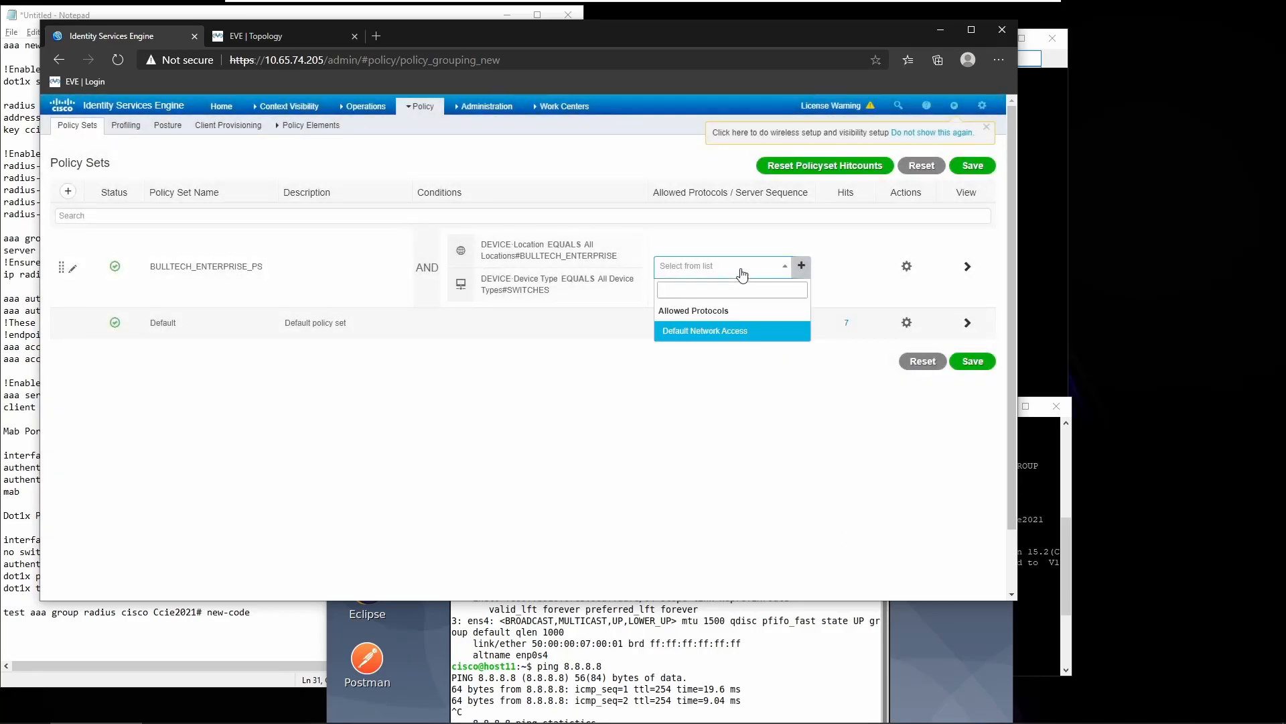
click(733, 332)
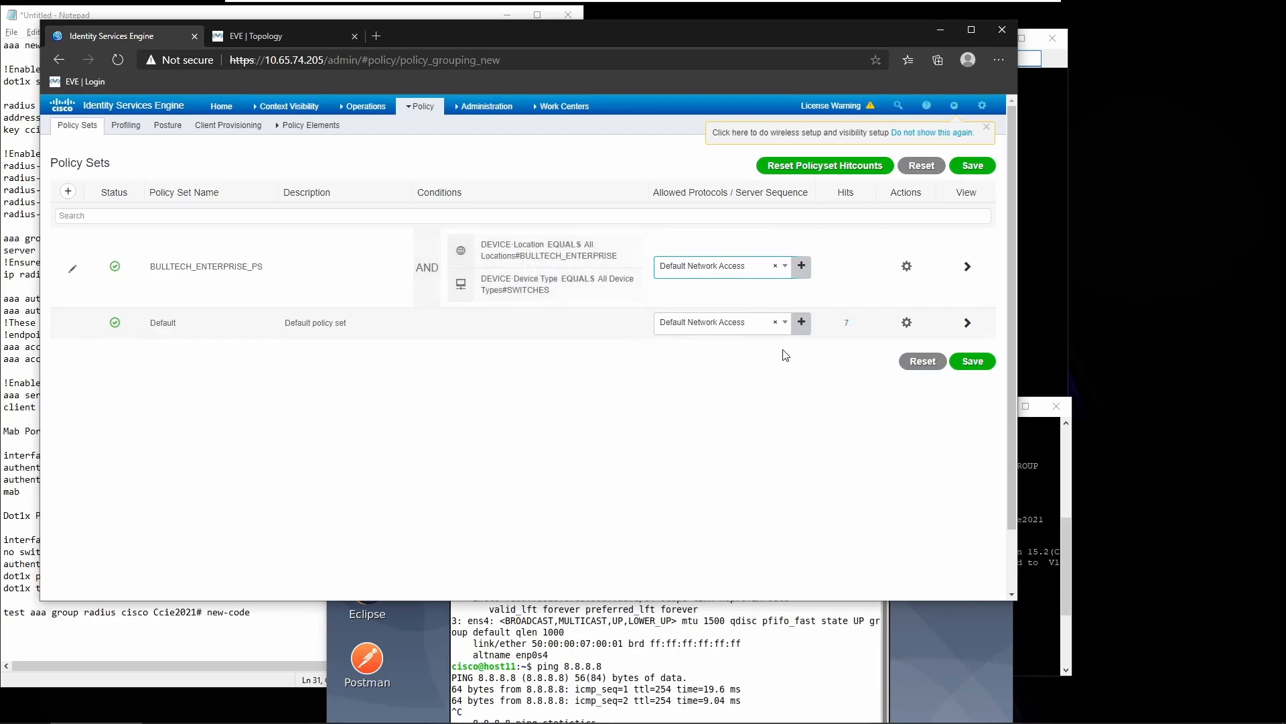
click(971, 361)
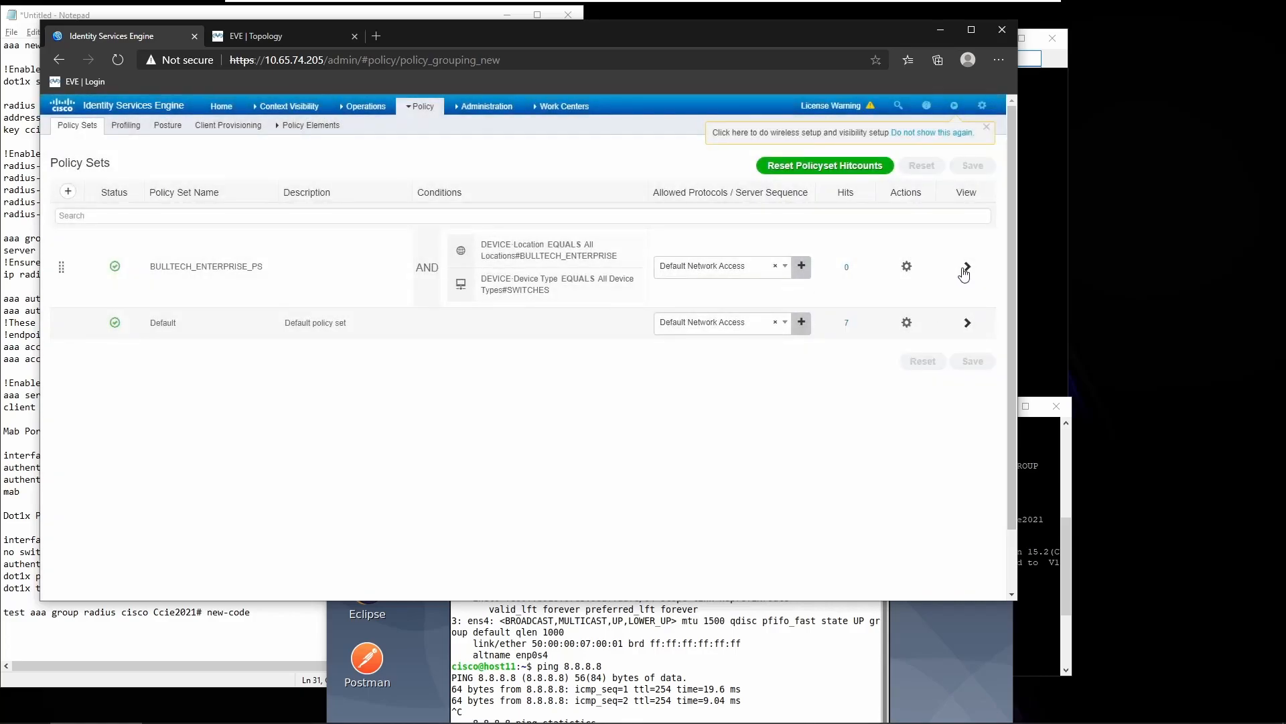
click(965, 268)
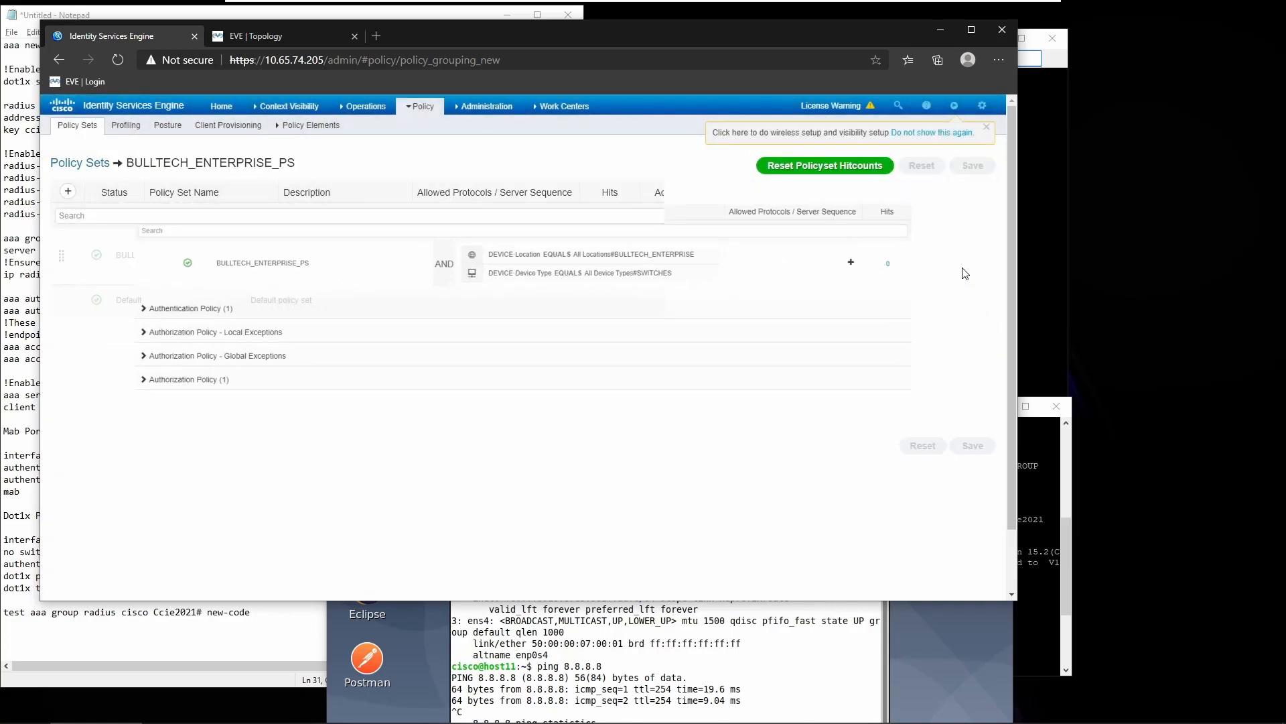
Switch the Default authentication rule's identity source to AUTHENTICATOR_SOURCE and expand the authorization rules.
click(79, 311)
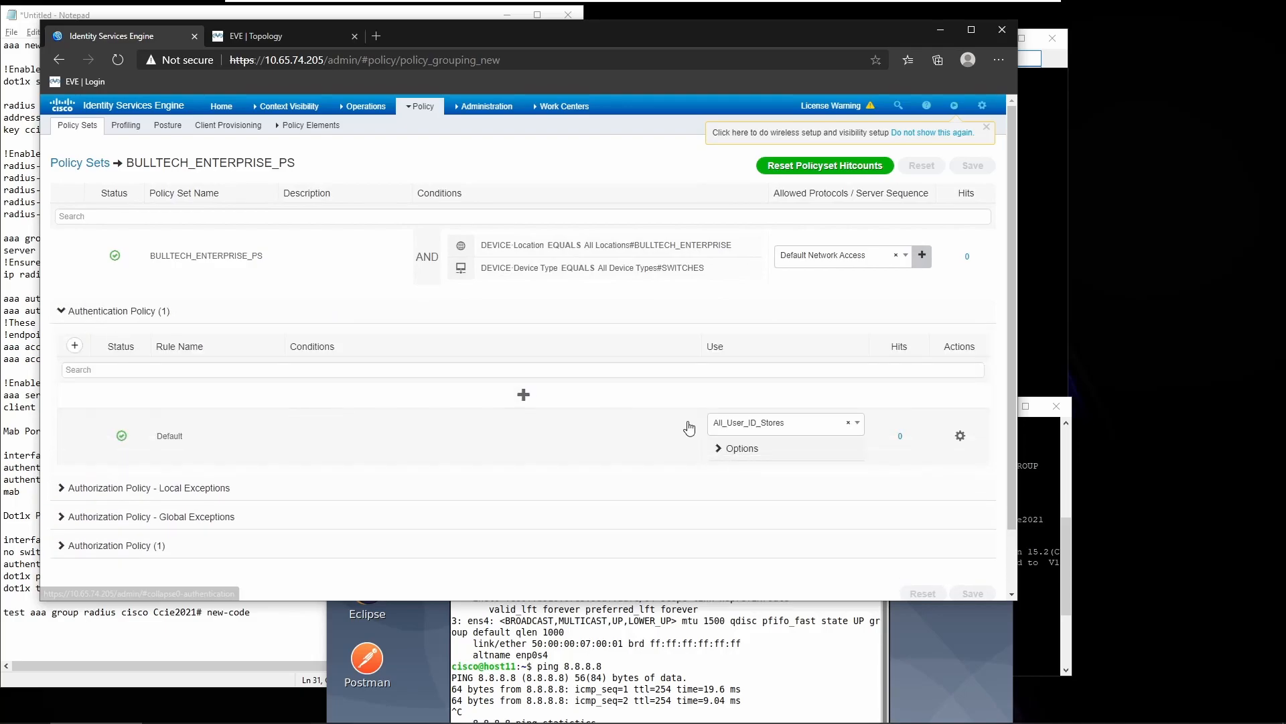
click(759, 424)
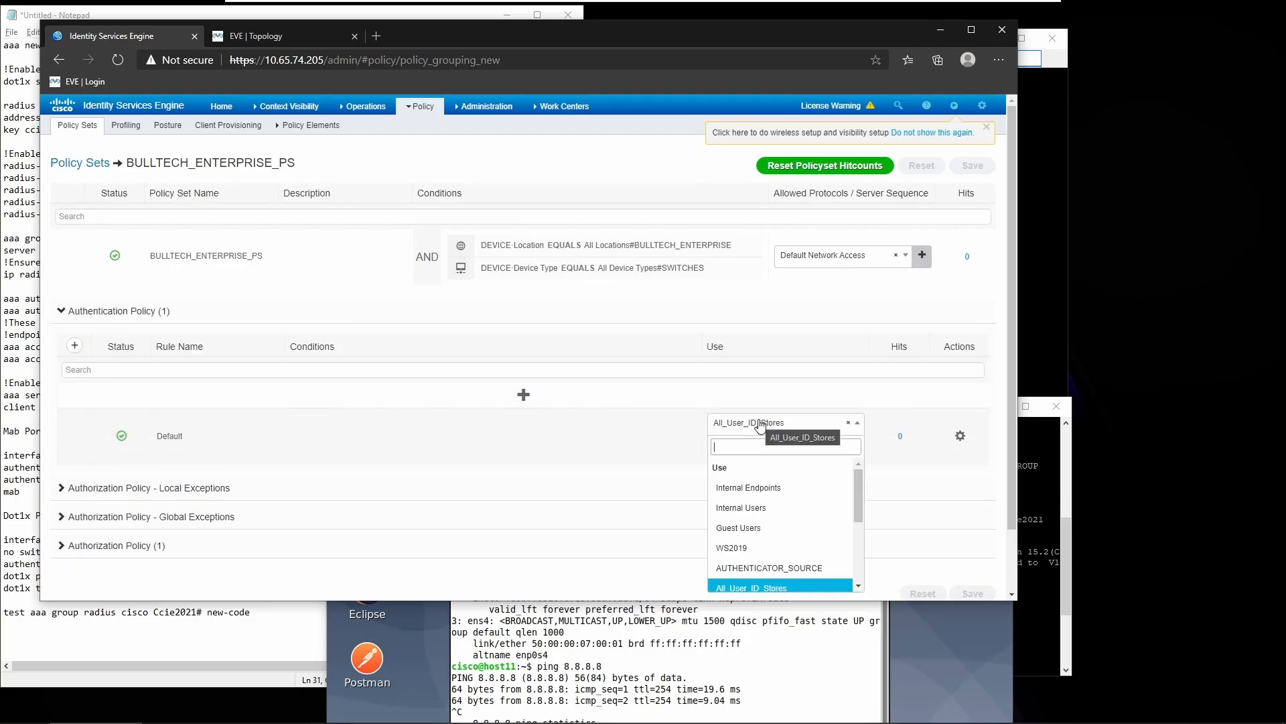
click(795, 568)
scroll(520, 405, down, 2)
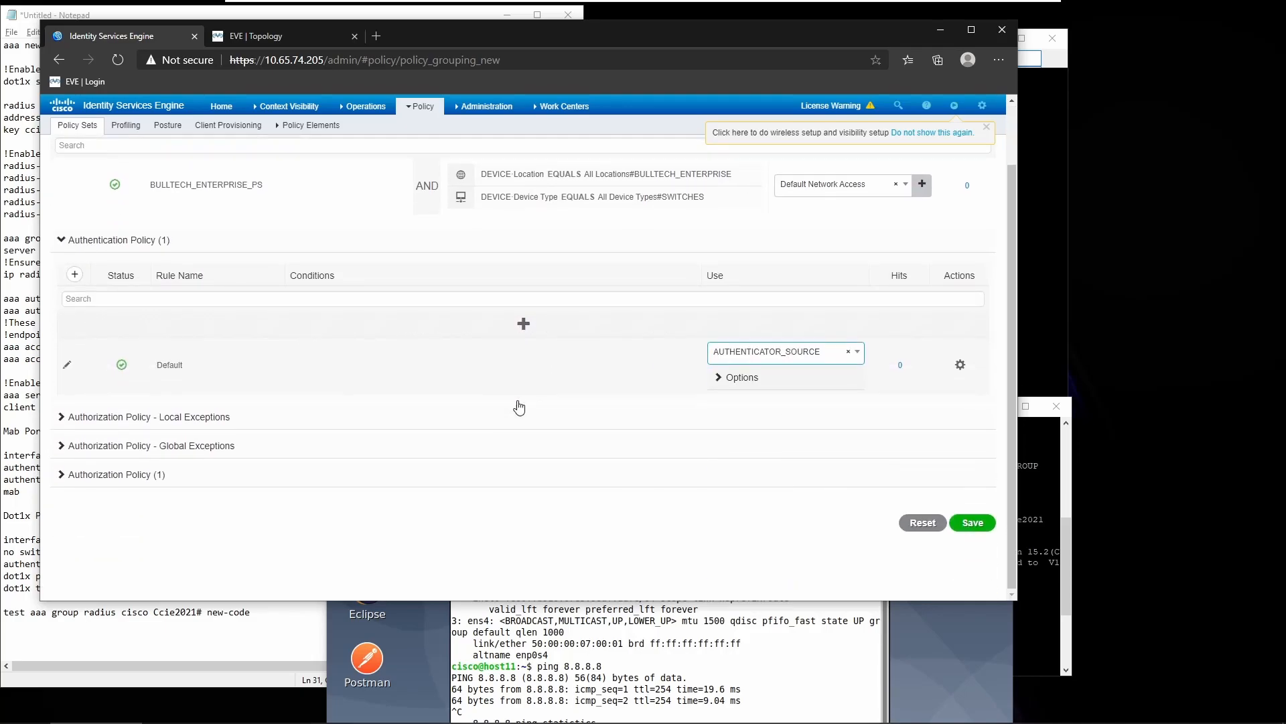
click(131, 475)
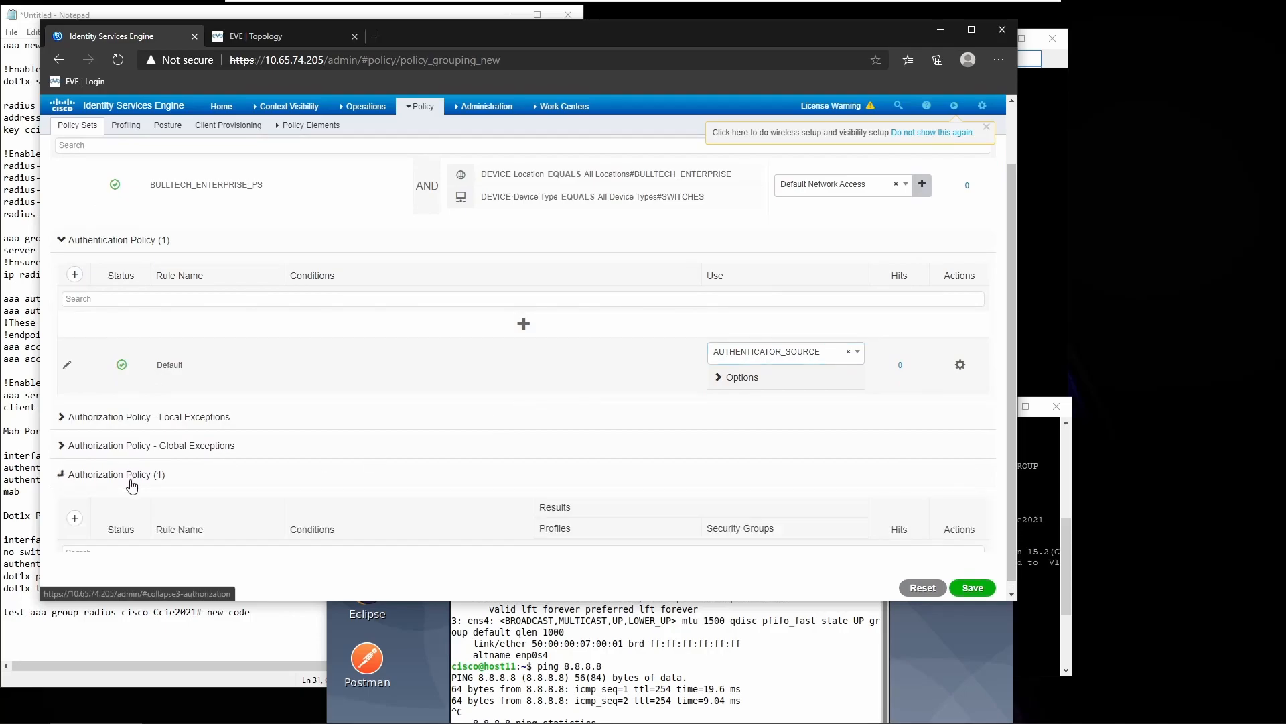
scroll(130, 481, down, 2)
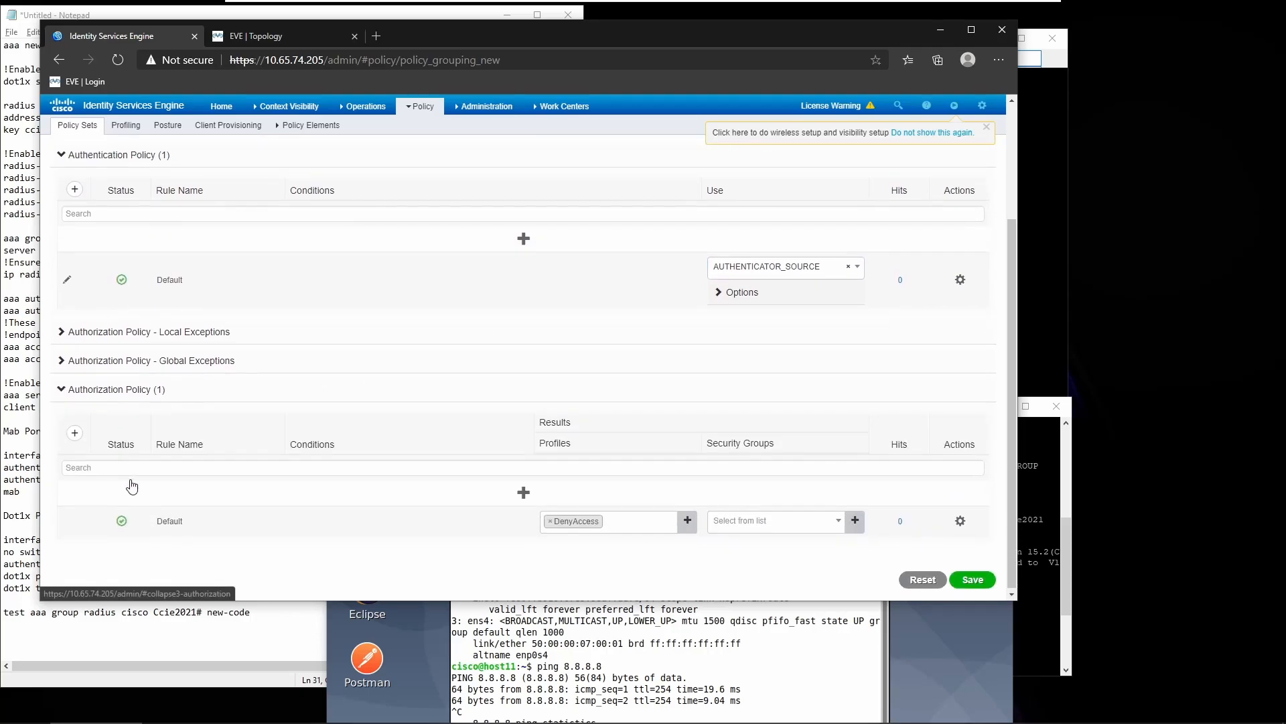
Insert a new authorization rule above Default named AD_USERS_AUTHORIZATION_POLICY.
click(74, 431)
triple_click(191, 495)
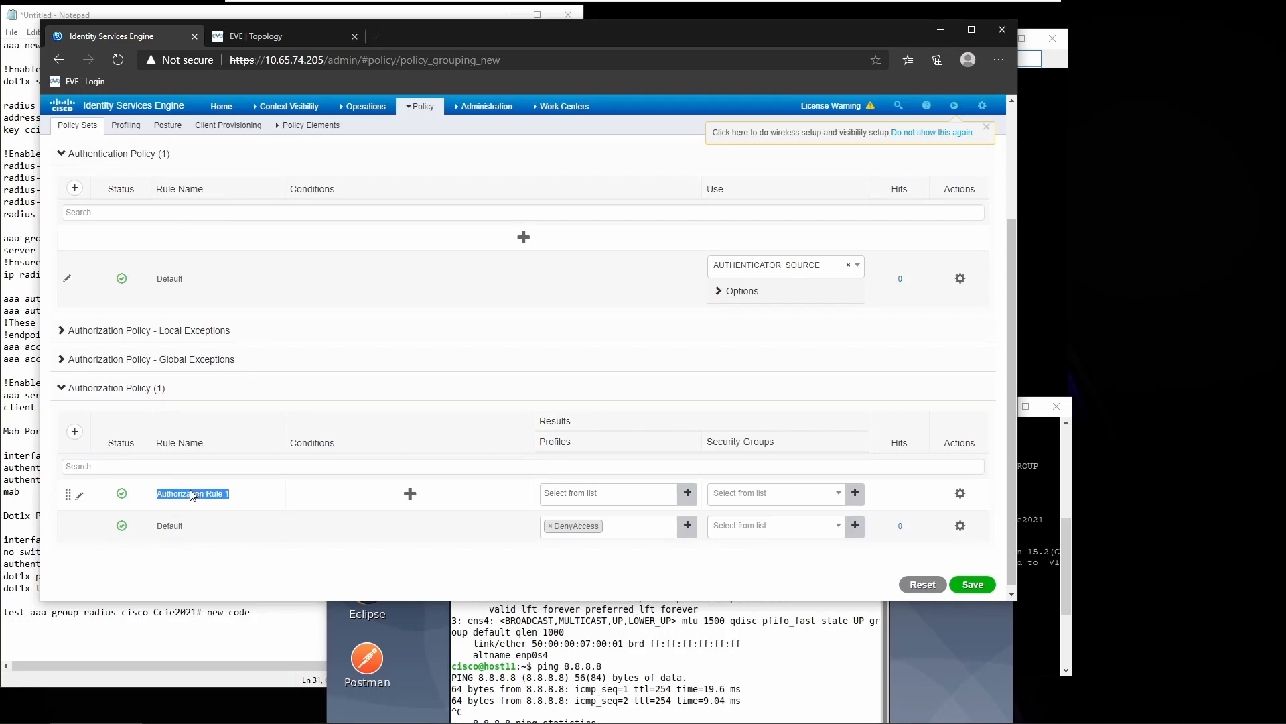
text(AD)
text(_USERS_AUTHORIZATION_POLICY)
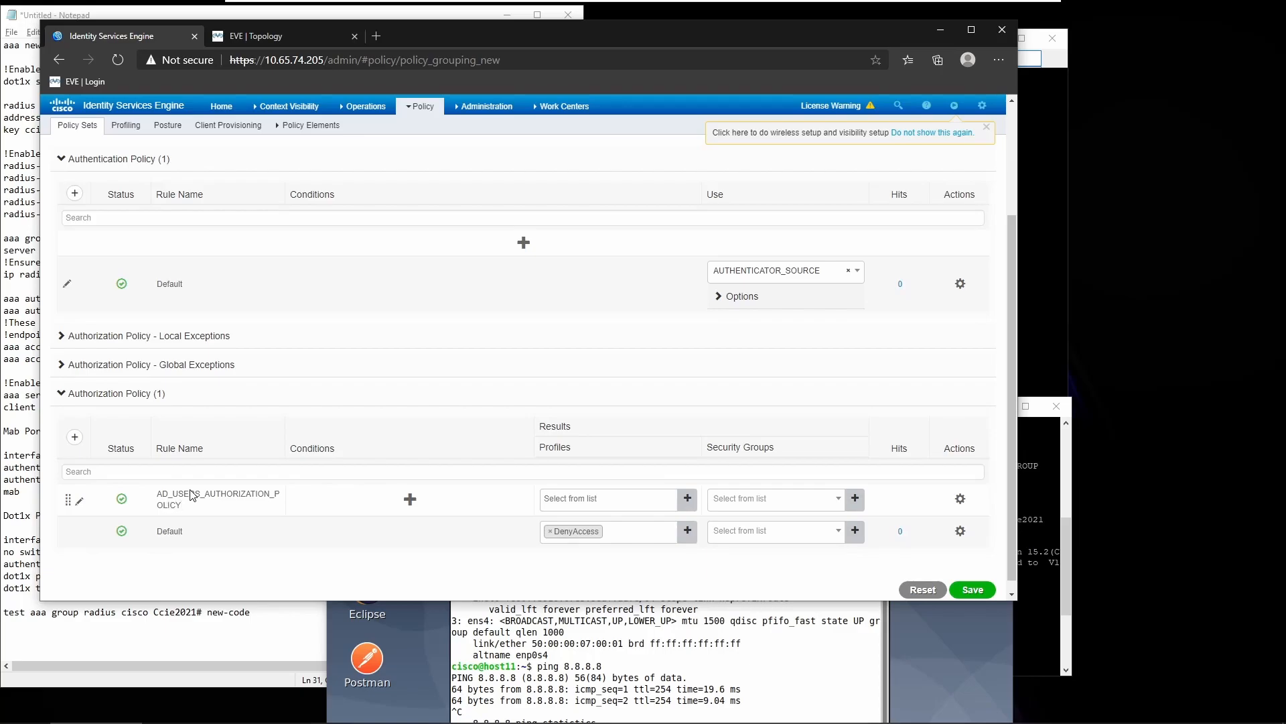
Build the condition WS2019 ExternalGroups equals bulltech.com/Users/Domain Computers in Conditions Studio.
click(396, 499)
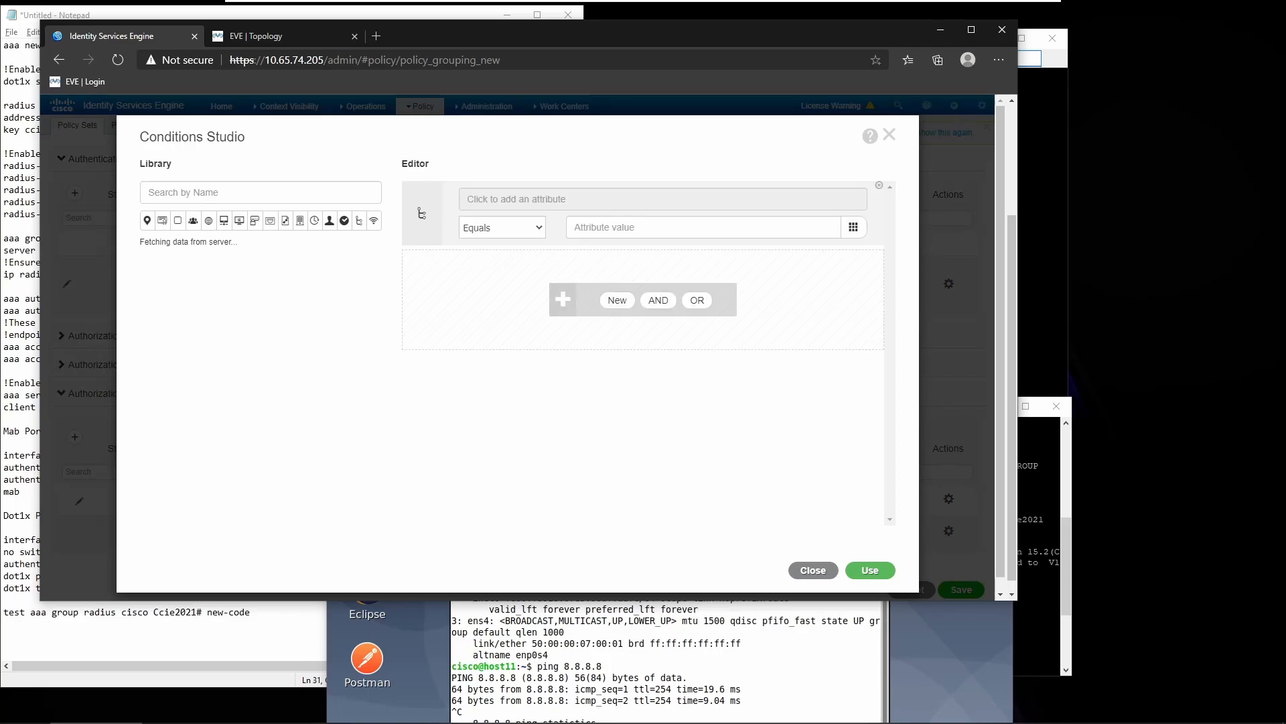
click(520, 201)
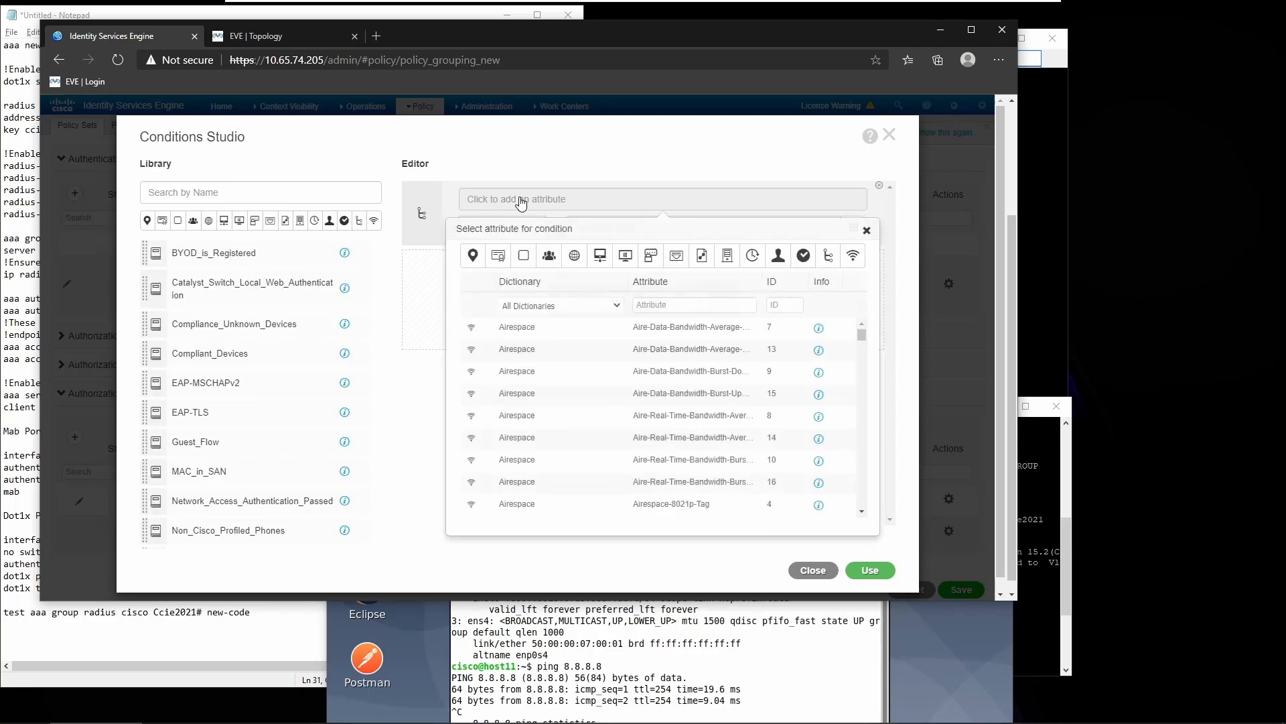
click(549, 259)
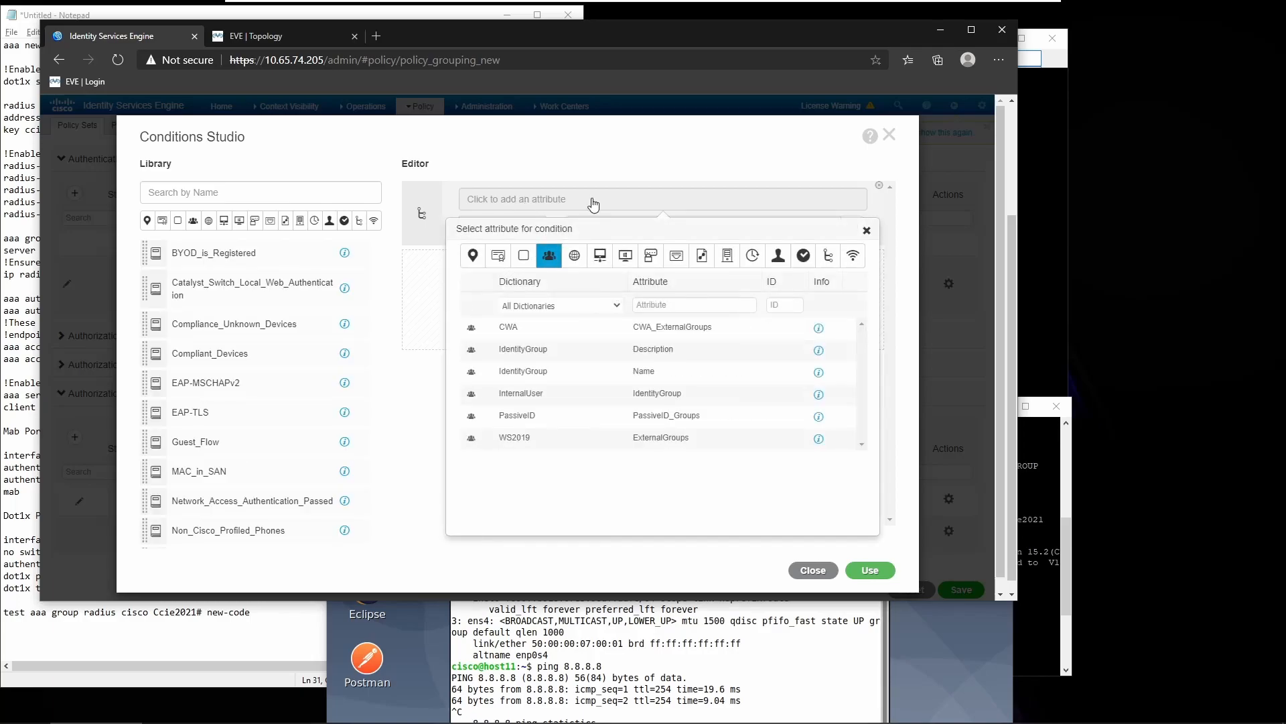
click(524, 259)
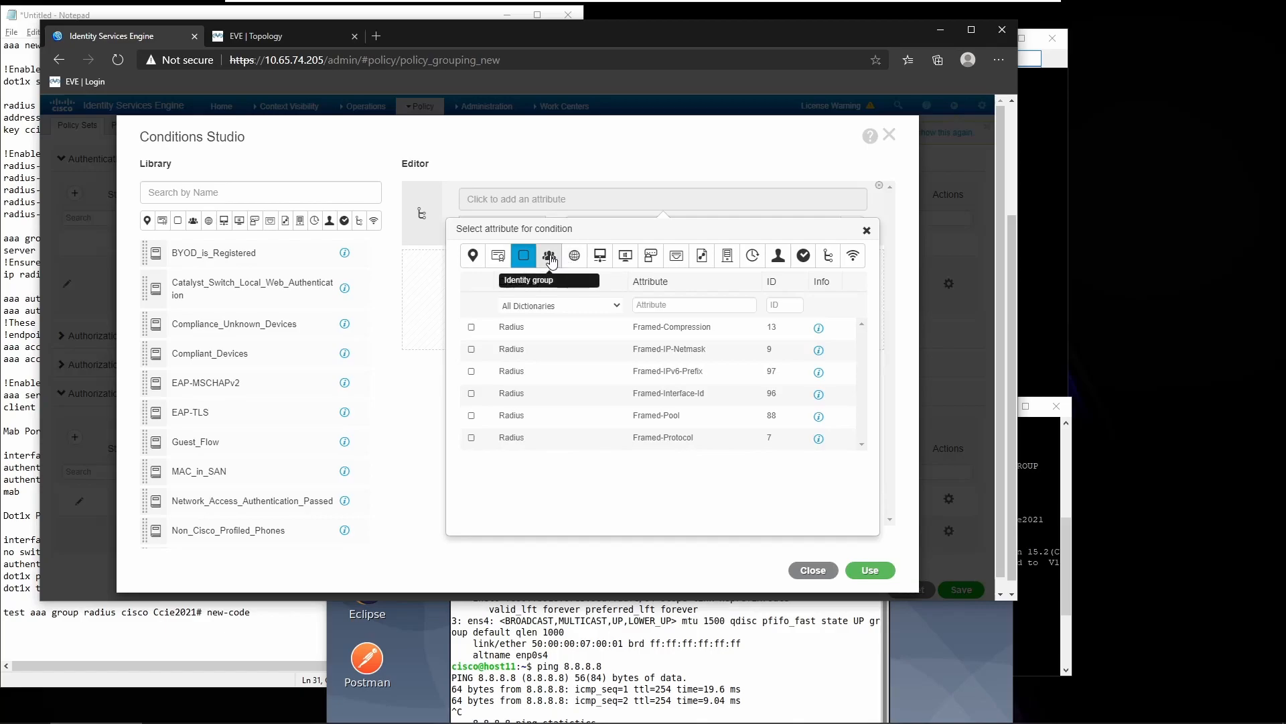
click(551, 261)
click(532, 439)
click(622, 235)
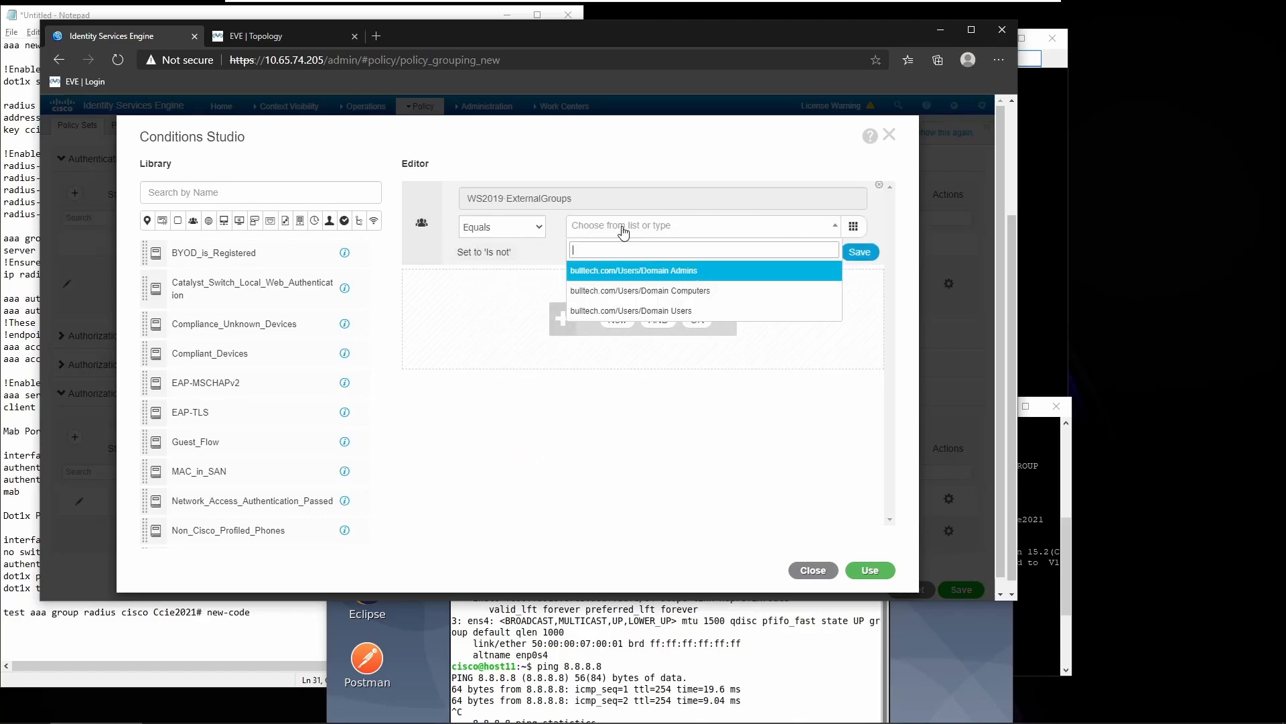
click(638, 290)
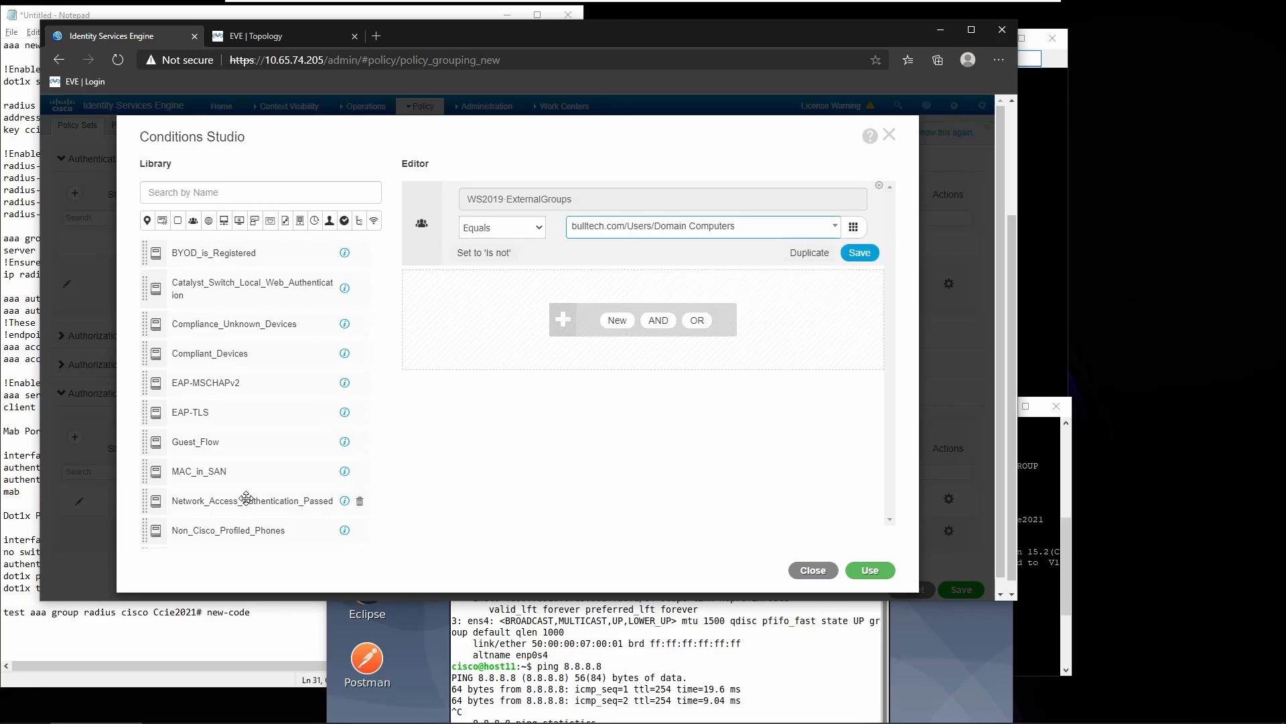
Apply the Domain Computers condition and assign AD_USERS_AUTHORIZATION_PROFILE to the rule.
click(869, 570)
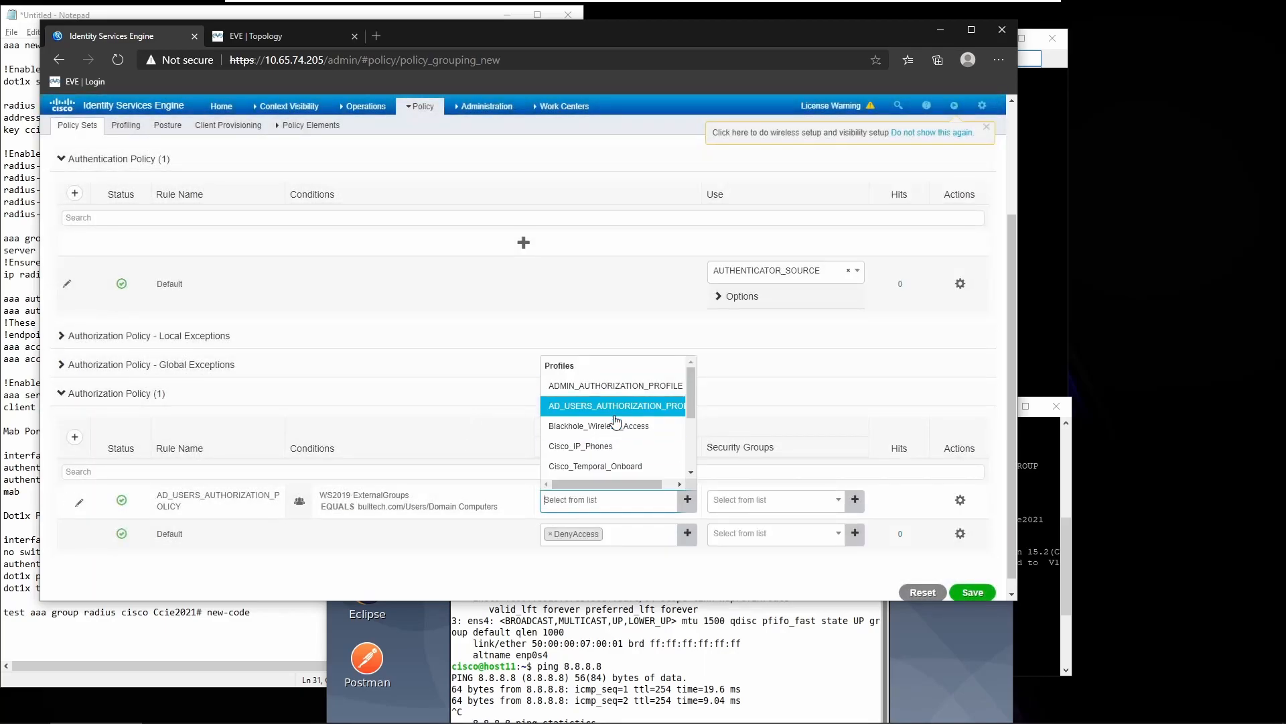
click(610, 407)
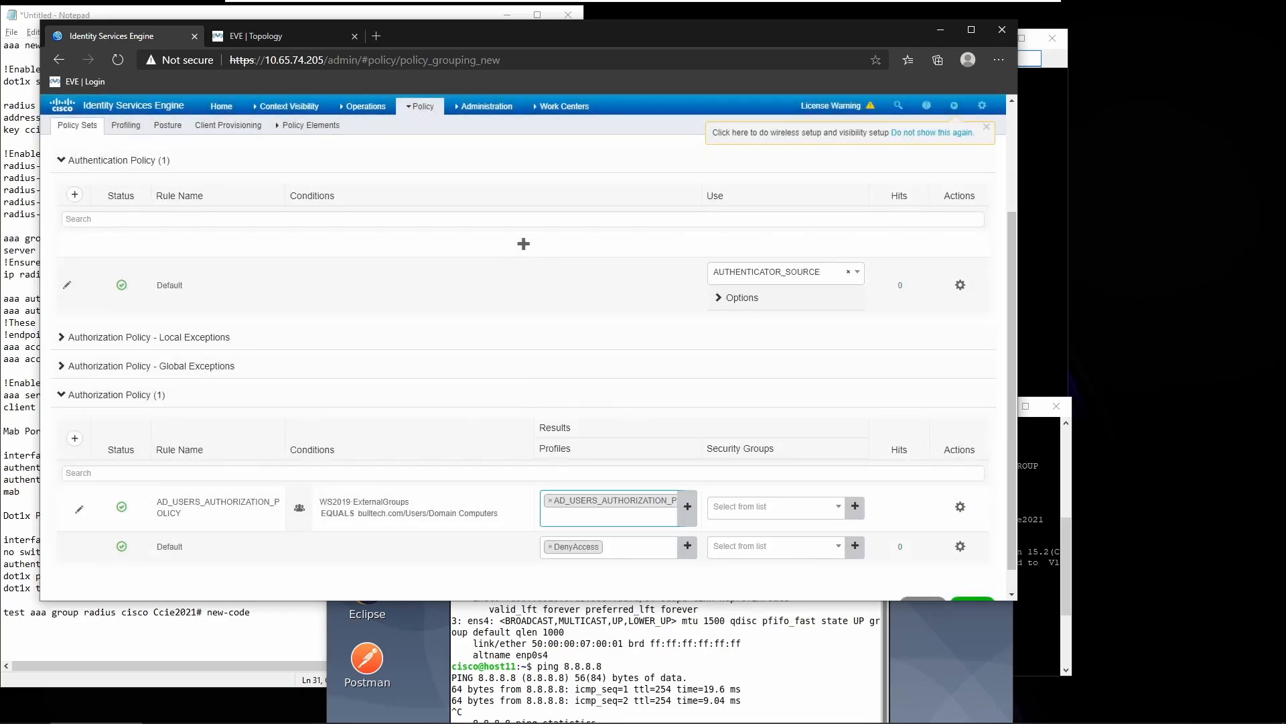
scroll(323, 534, down, 1)
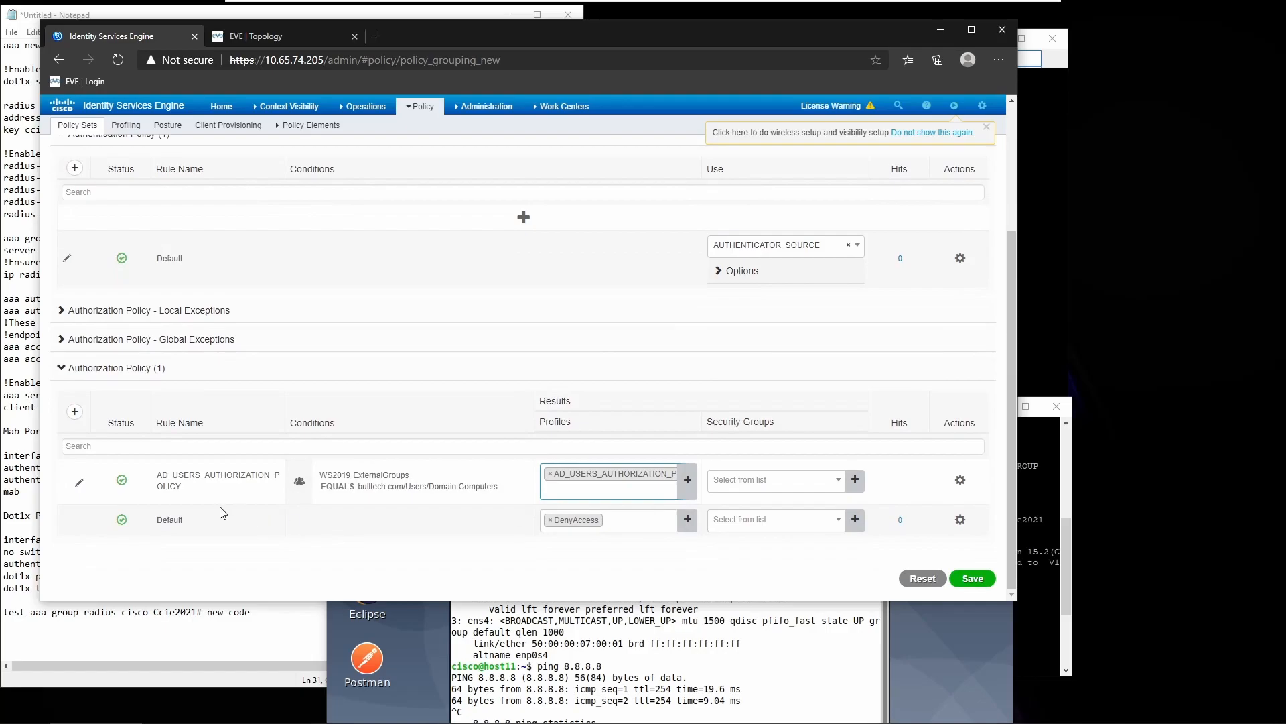
Duplicate the rule below itself and rename the copy ADMIN_AUTHORIZATION_POLICY.
click(961, 481)
click(953, 562)
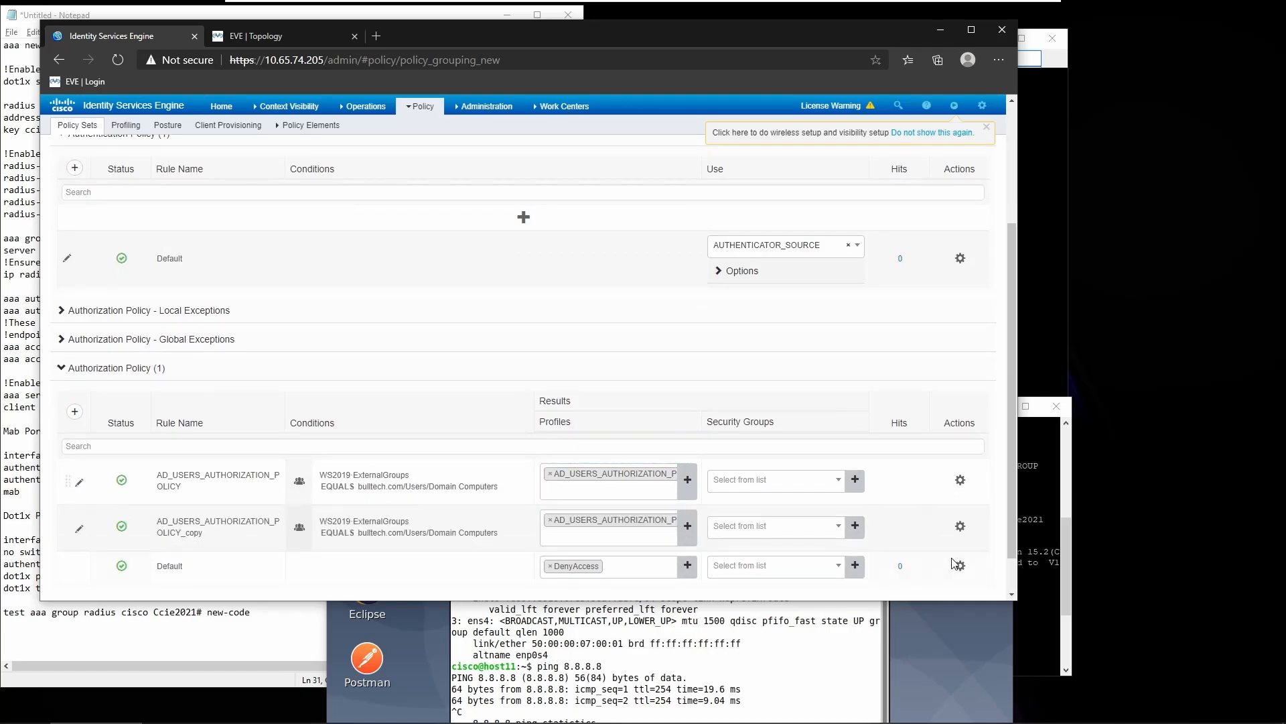
click(188, 528)
click(172, 526)
text(MIN)
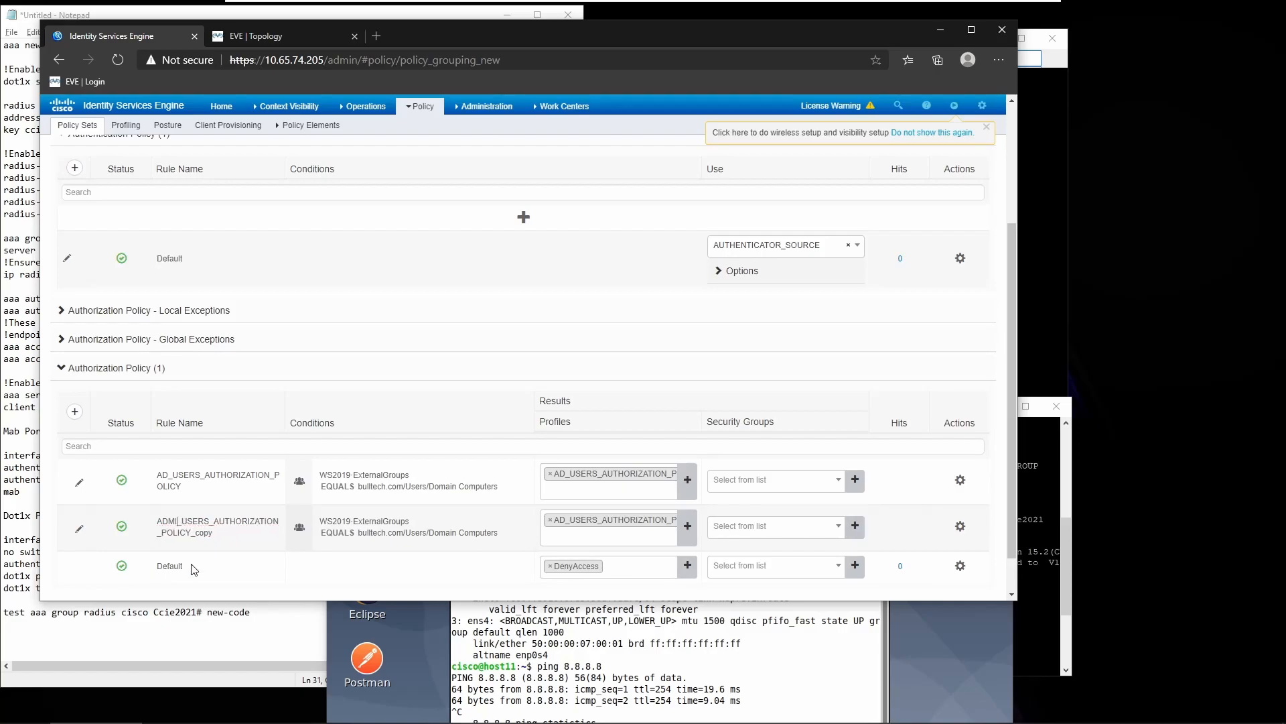
key(Delete)
key(Delete)
key(Delete)
key(Delete)
key(Delete)
key(Delete)
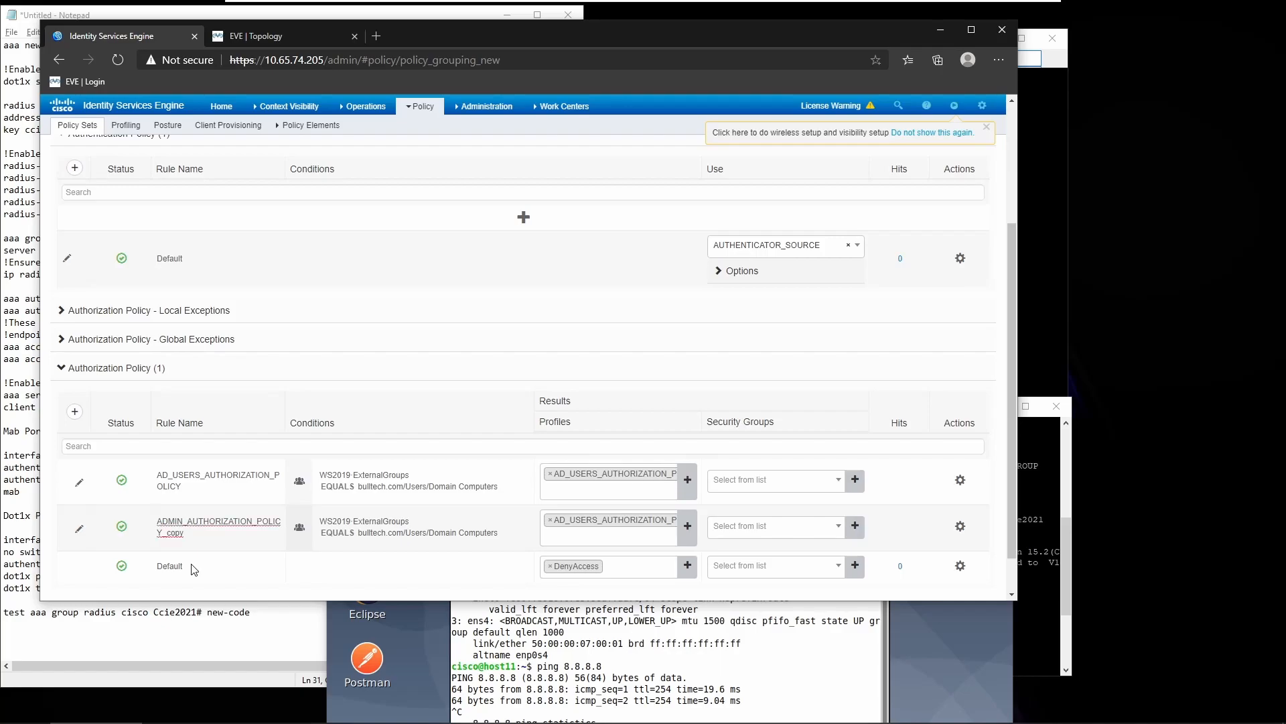
key(BackSpace)
Change the ADMIN rule's group to bulltech.com/Users/Domain Admins and AND it with Wired_802.1X.
click(351, 530)
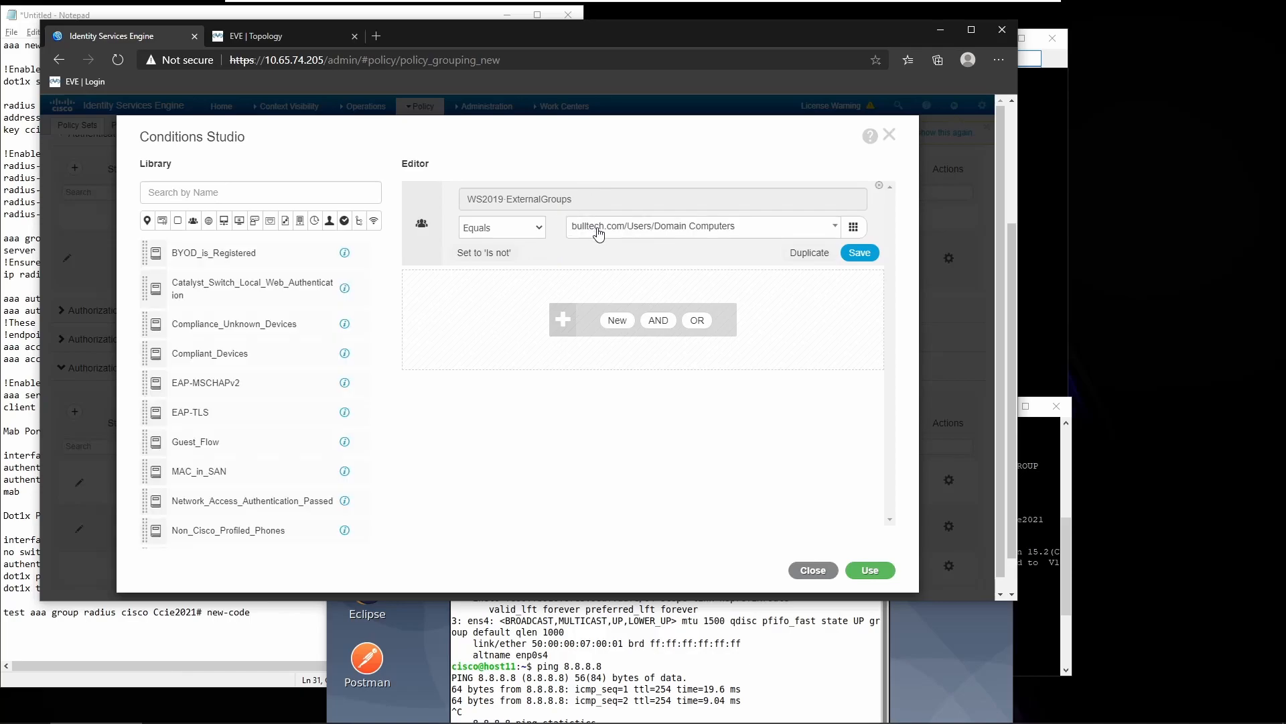
click(698, 231)
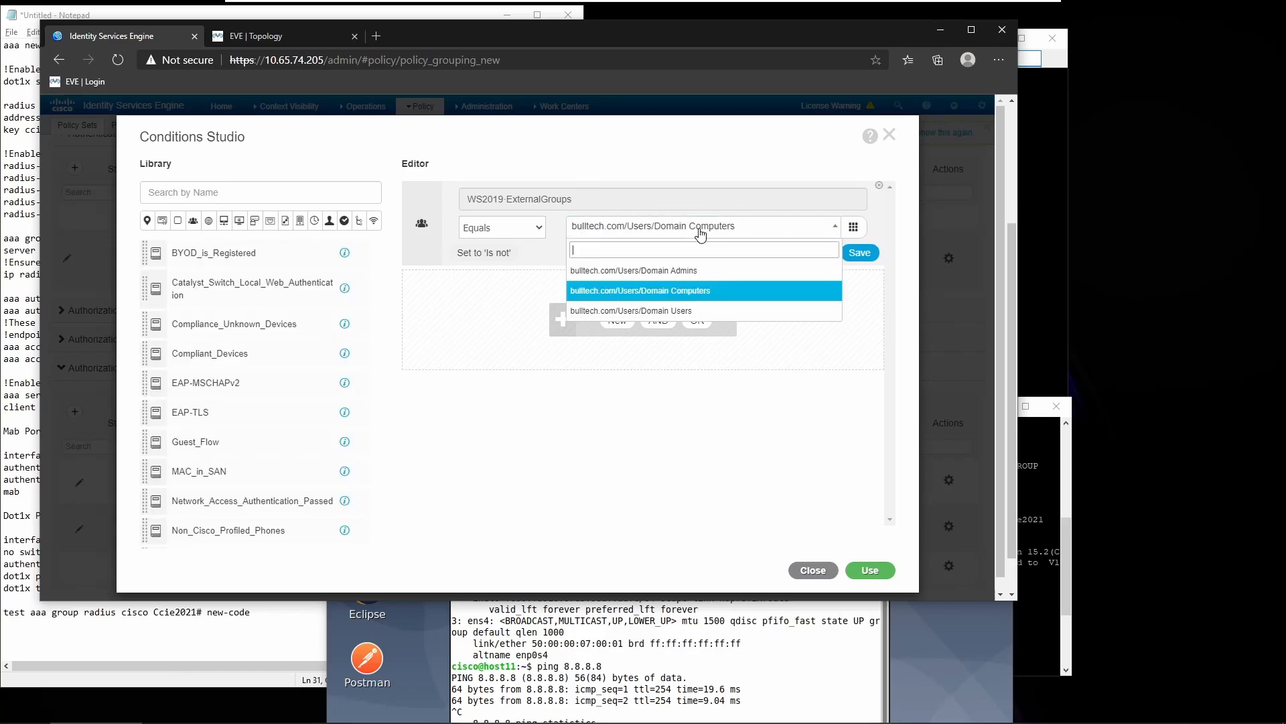
click(663, 273)
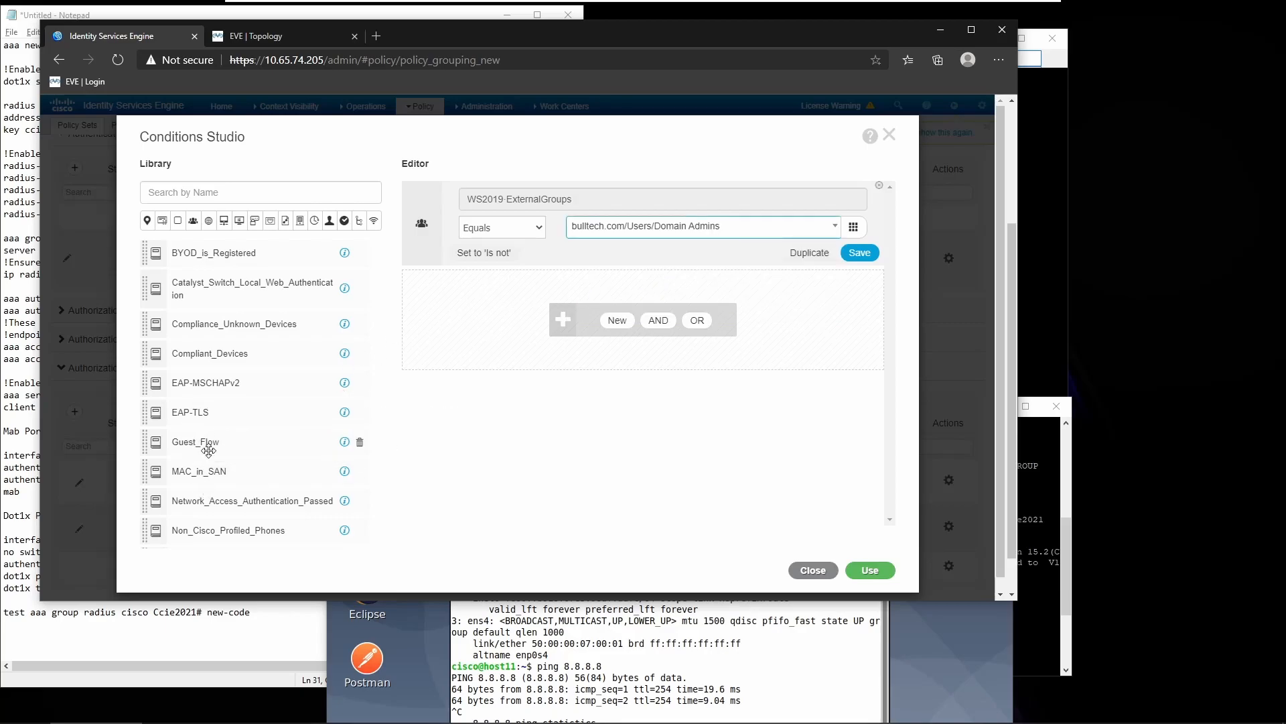
scroll(212, 375, down, 5)
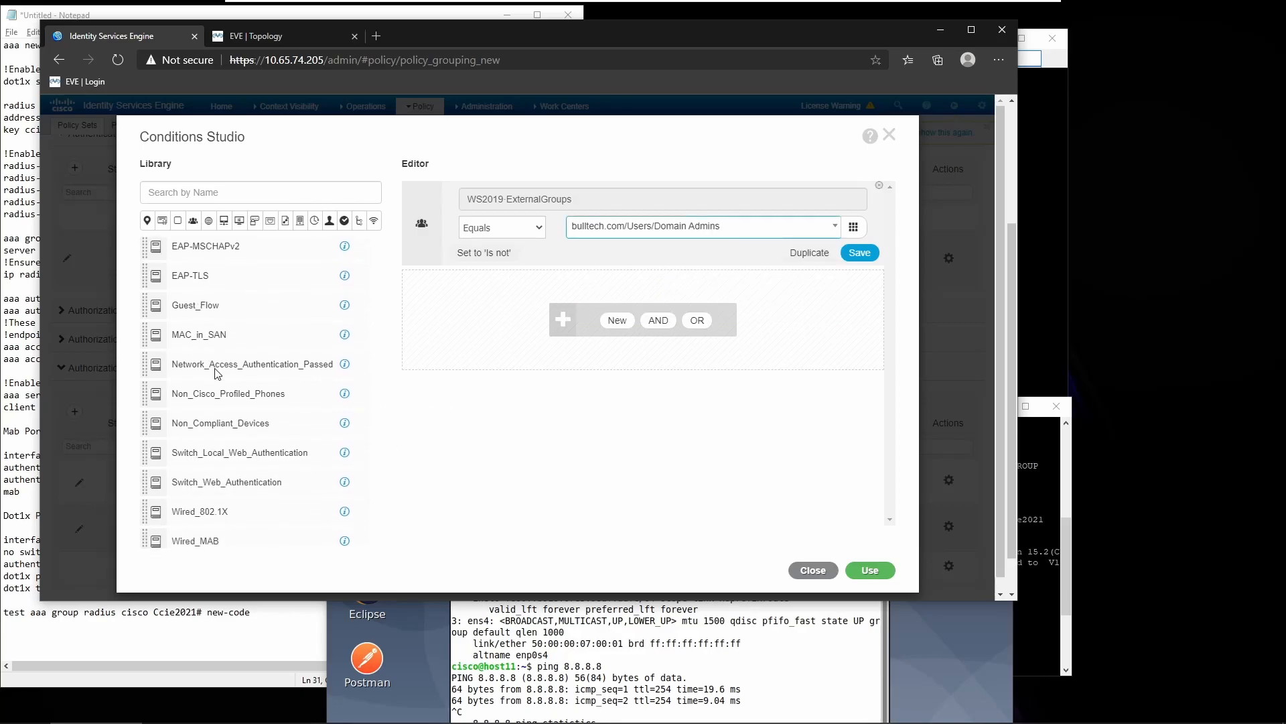
drag(225, 463, 546, 301)
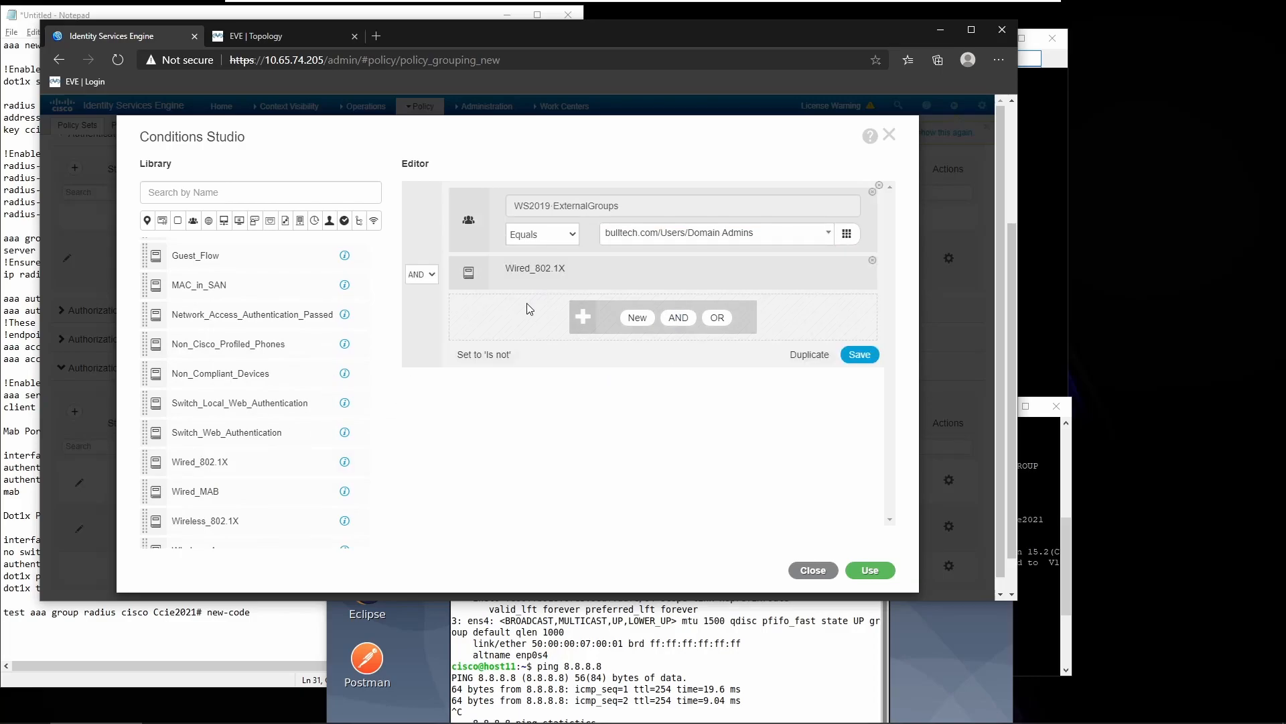
mouse_move(679, 239)
Apply the edited condition and give the admin rule ADMIN_AUTHORIZATION_PROFILE.
click(867, 569)
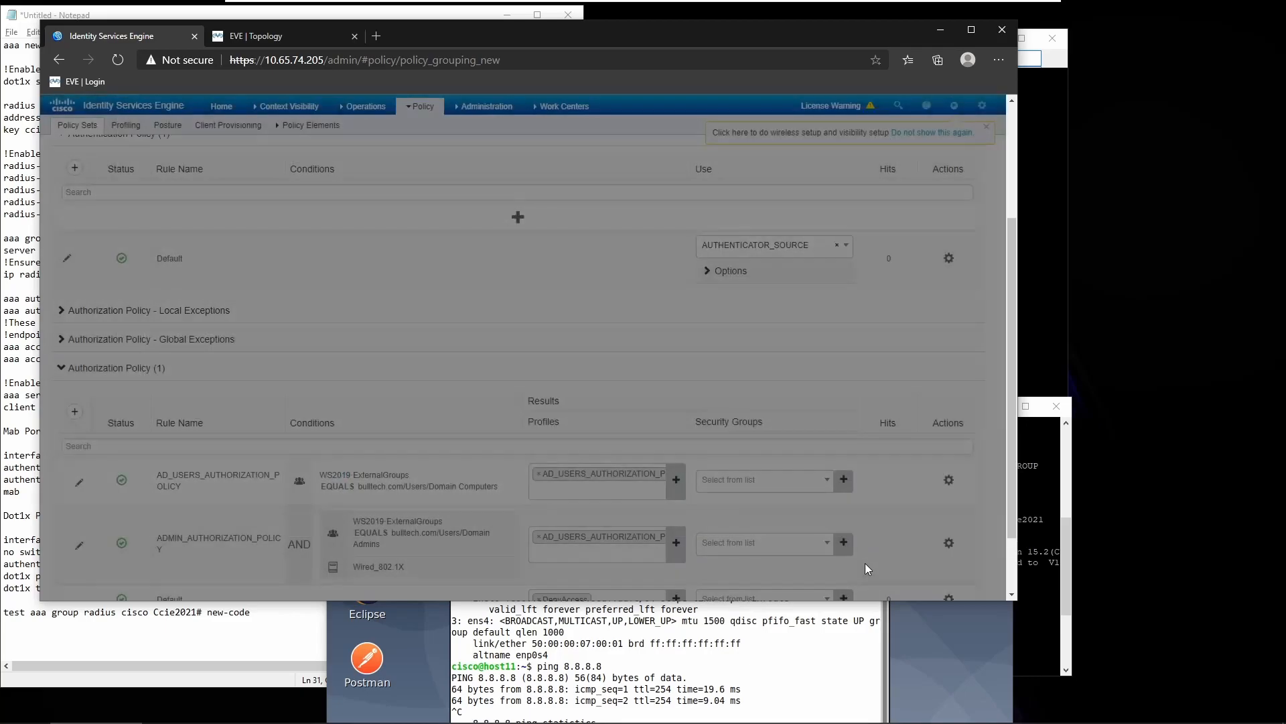
click(552, 536)
click(549, 531)
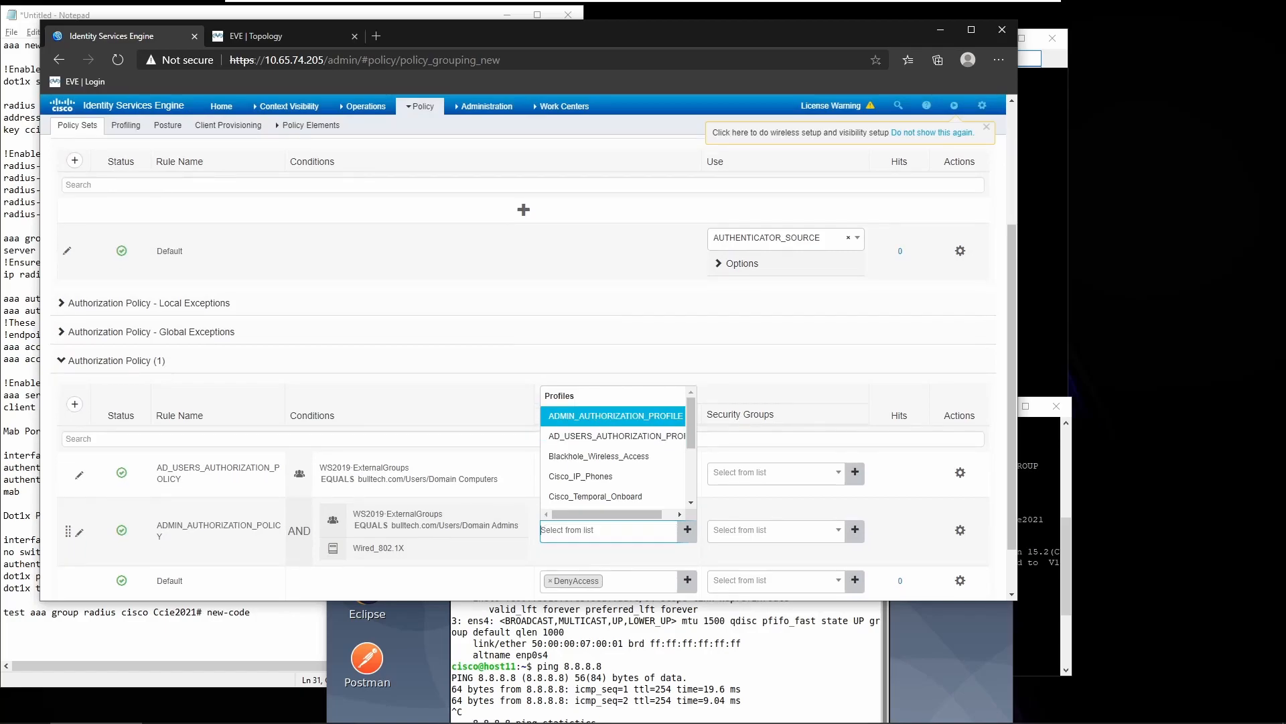
click(604, 416)
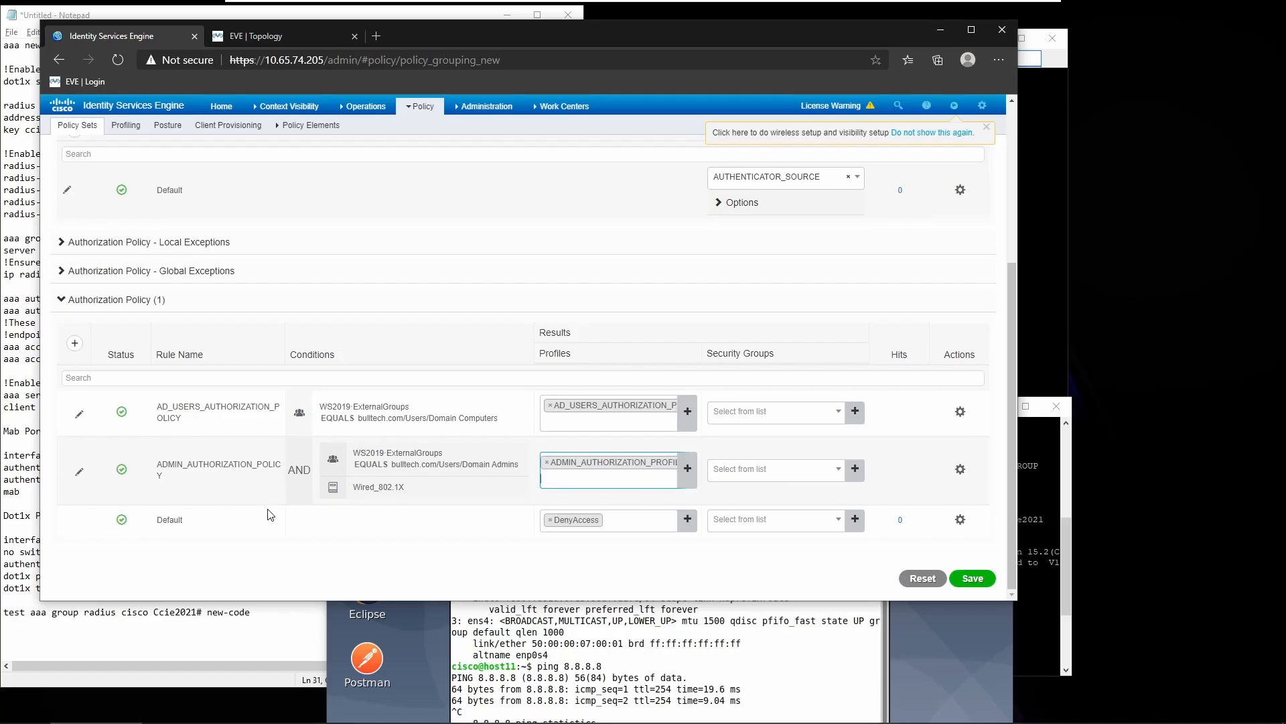
Duplicate the admin rule below itself, rename the copy LAN_AUTHORIZATION_POLICY, and open its conditions.
click(960, 469)
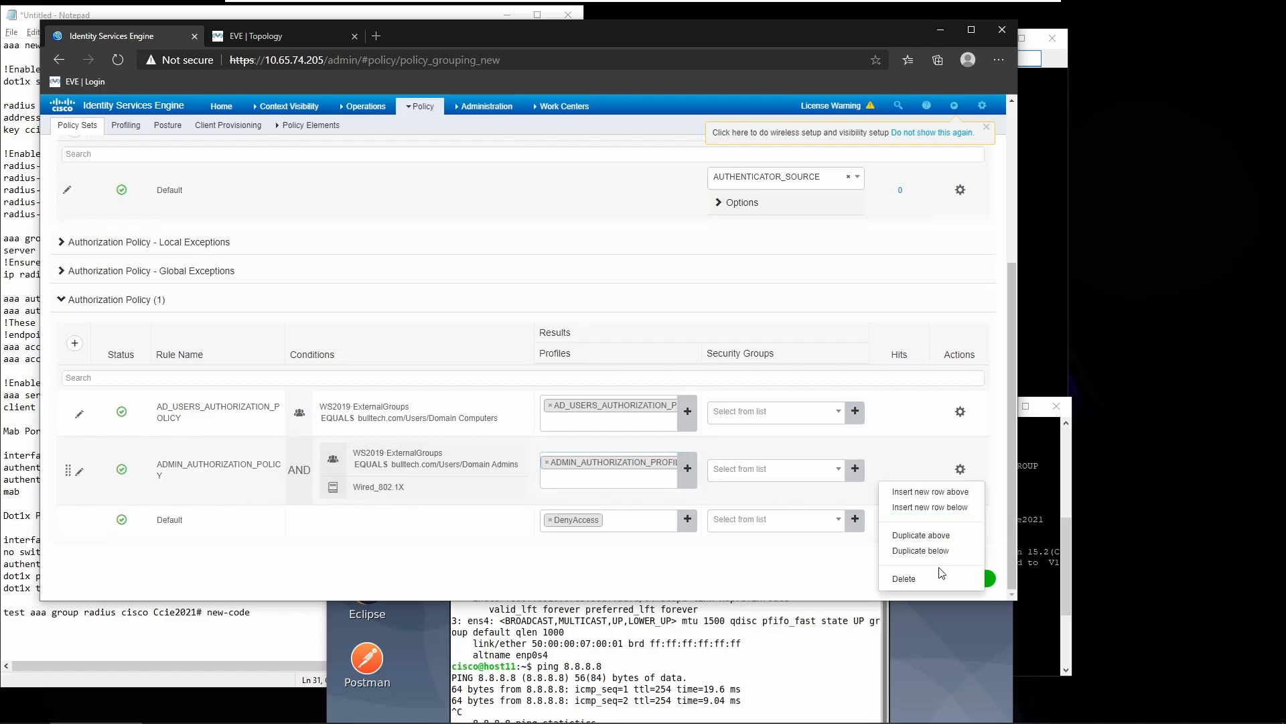
click(933, 561)
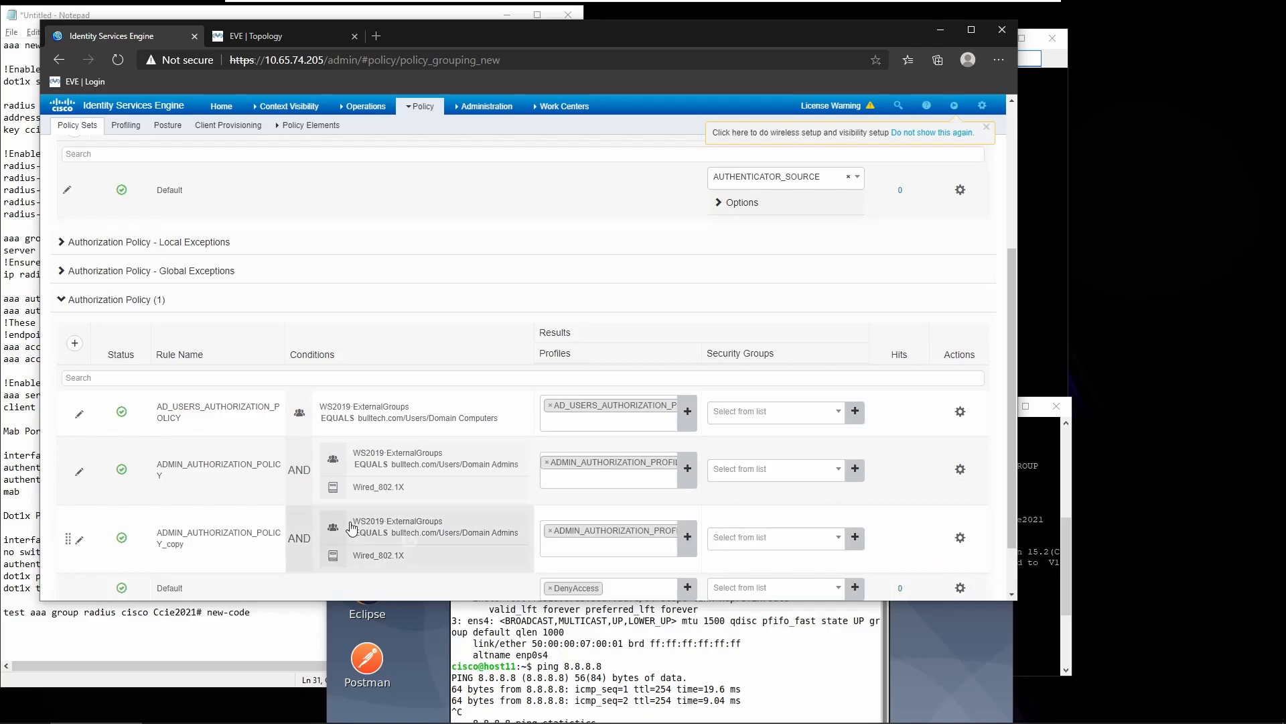
double_click(186, 541)
click(184, 534)
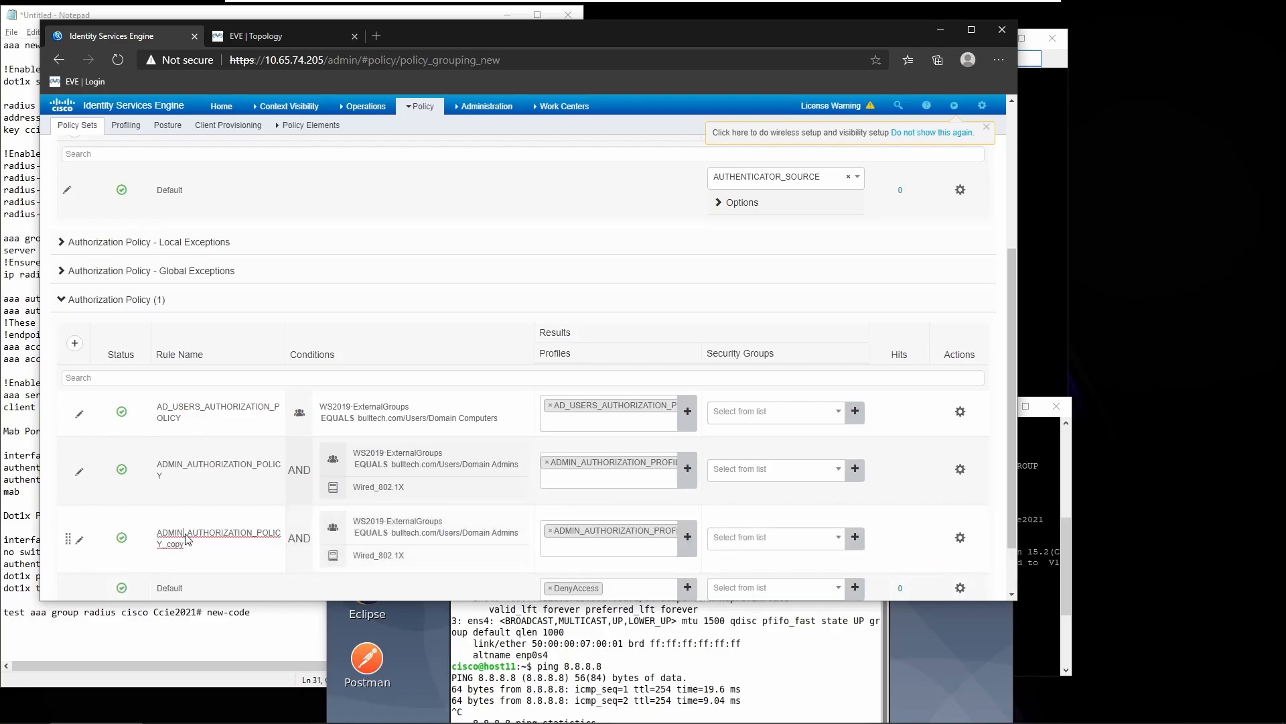
key(BackSpace)
key(BackSpace)
key(BackSpace)
key(BackSpace)
key(BackSpace)
text(LAN)
key(BackSpace)
key(BackSpace)
key(BackSpace)
key(BackSpace)
key(BackSpace)
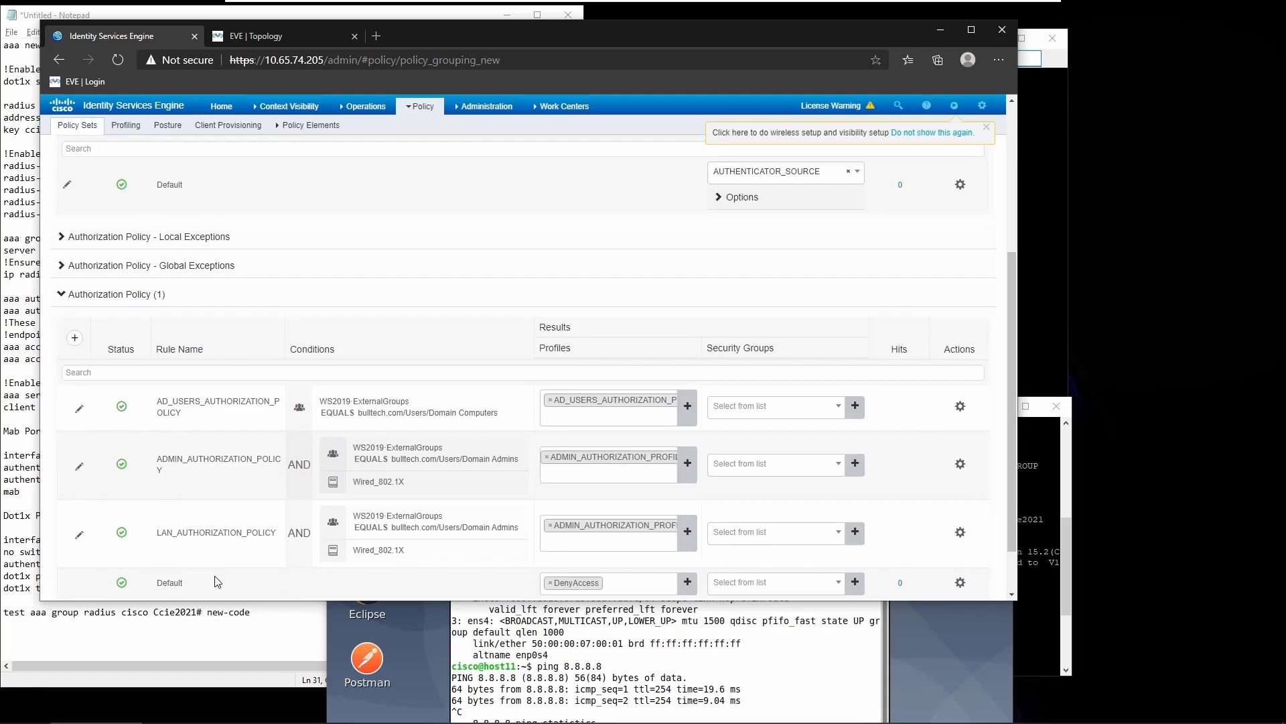
click(394, 550)
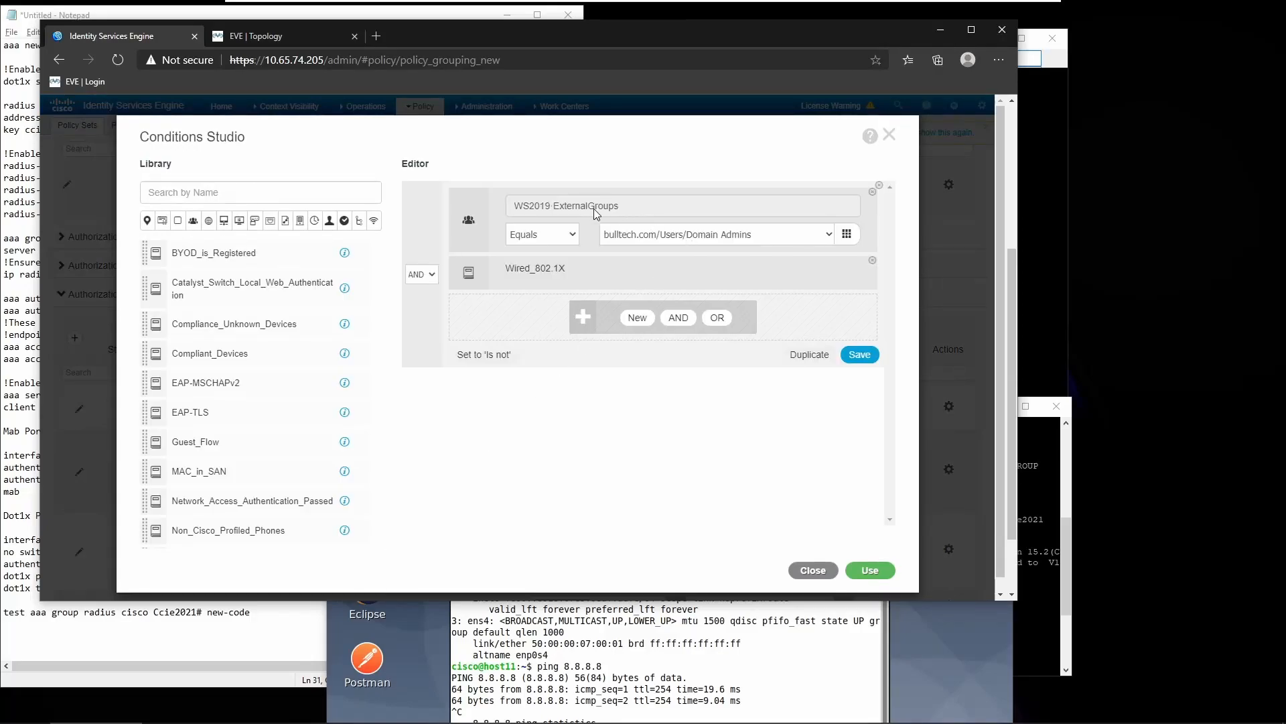
Change the first condition's attribute to IdentityGroup Name.
click(457, 218)
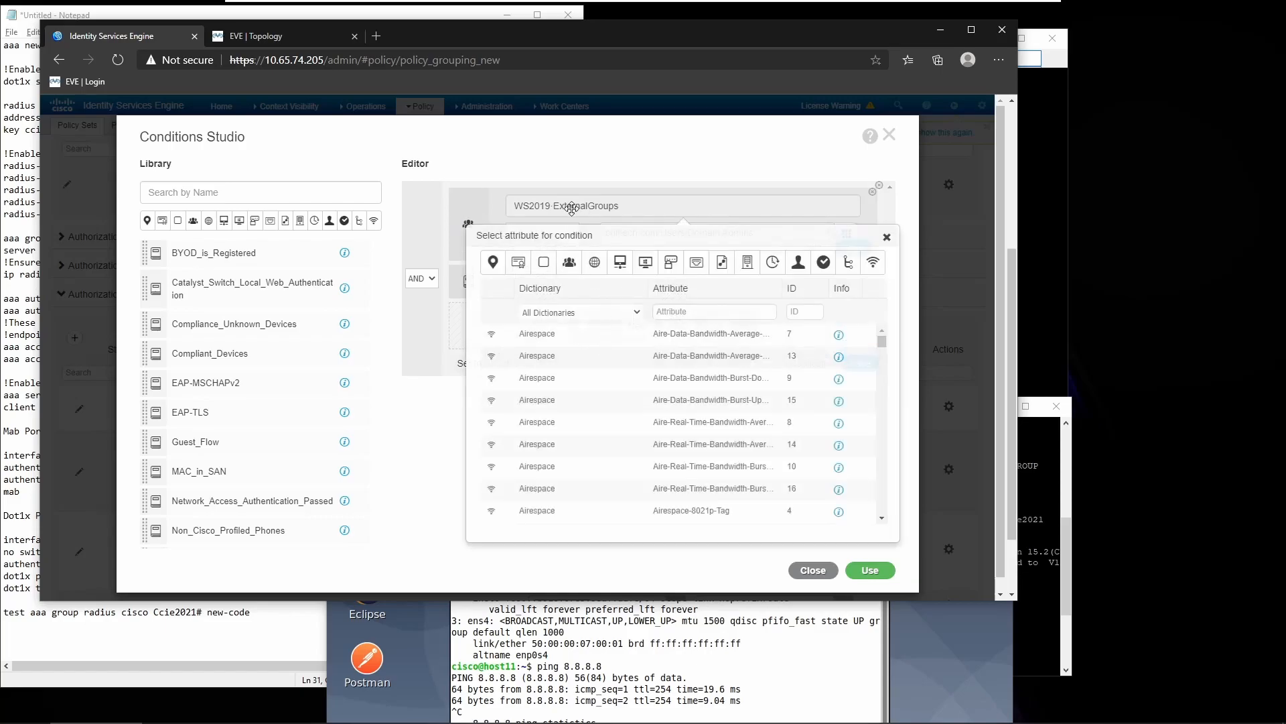
click(569, 268)
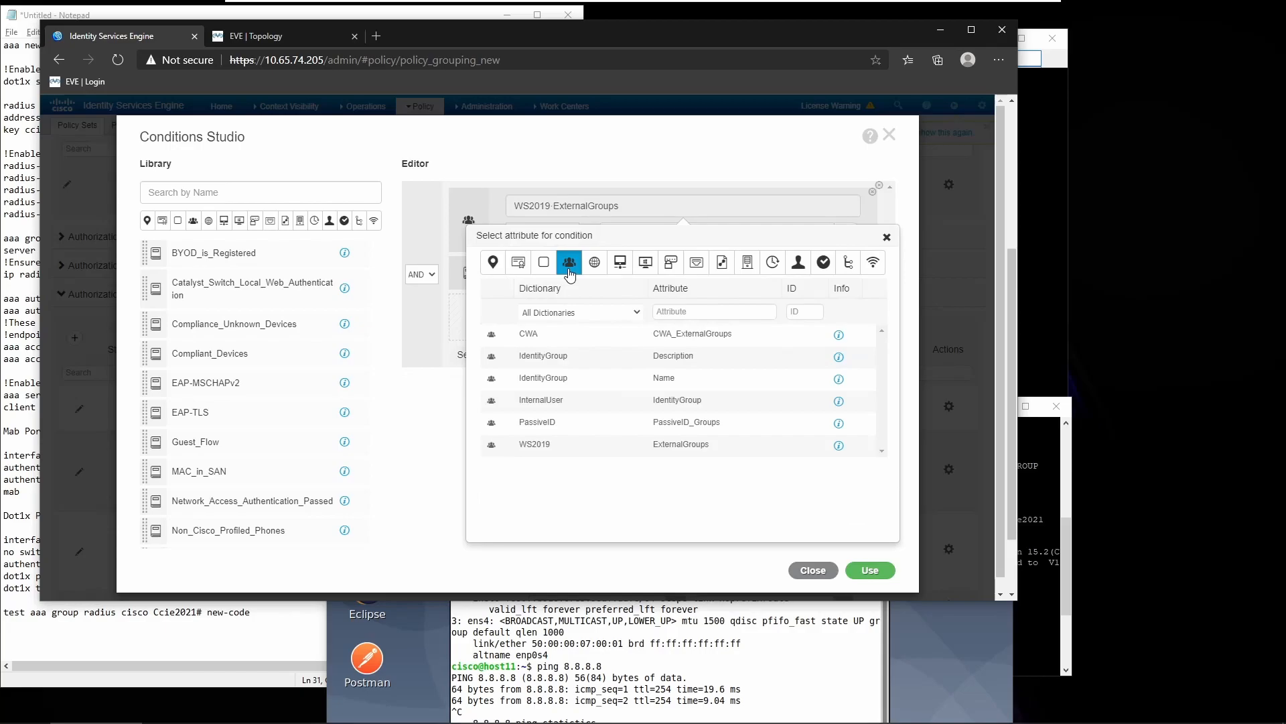
click(584, 358)
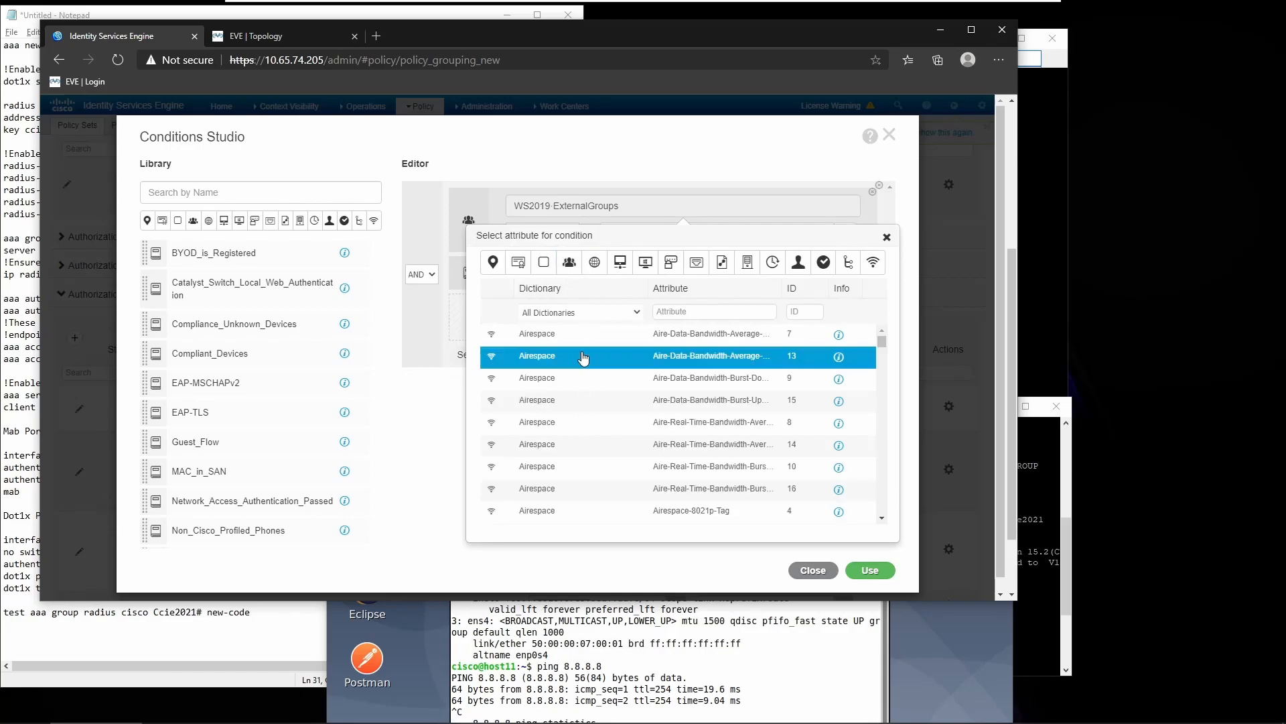
click(569, 262)
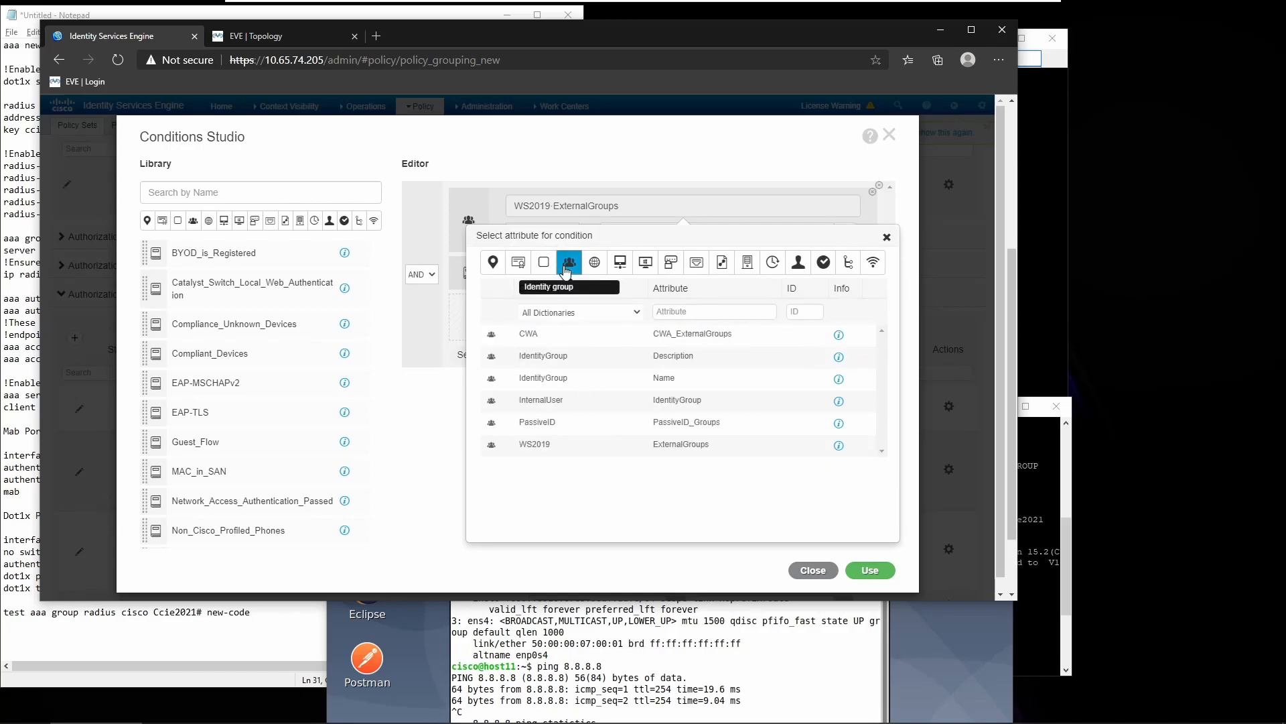
click(602, 364)
click(640, 232)
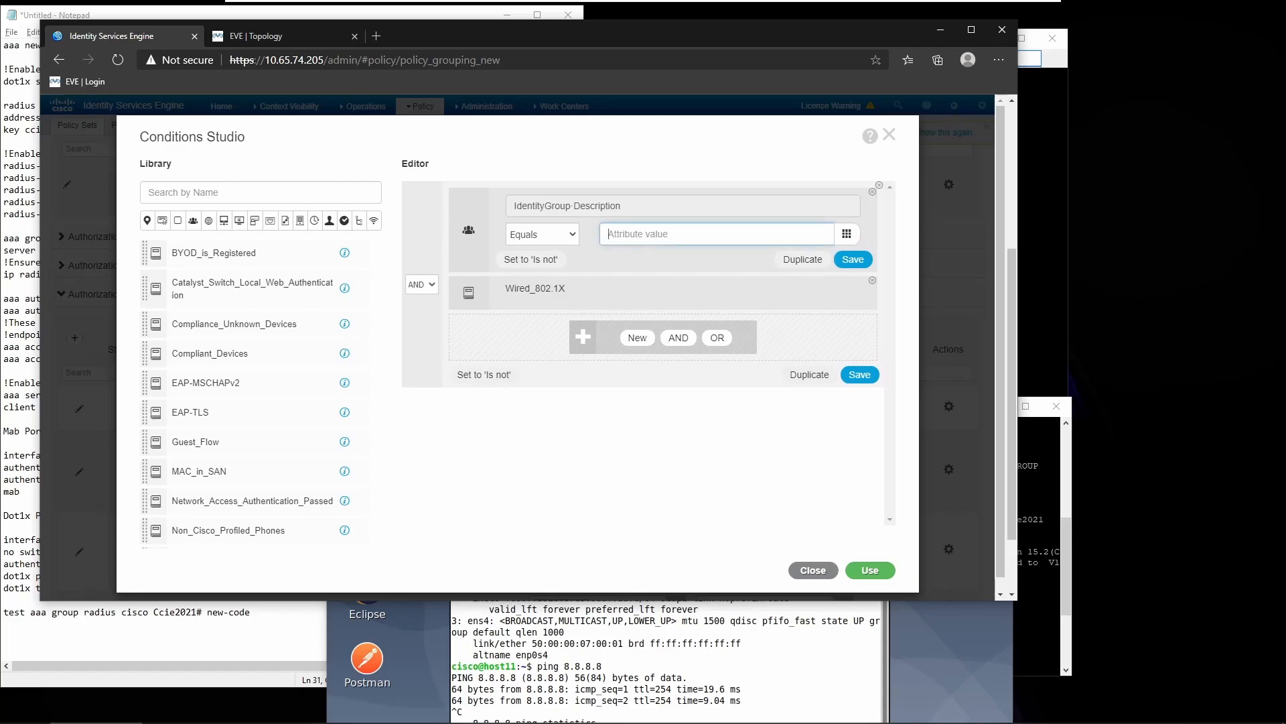
click(596, 211)
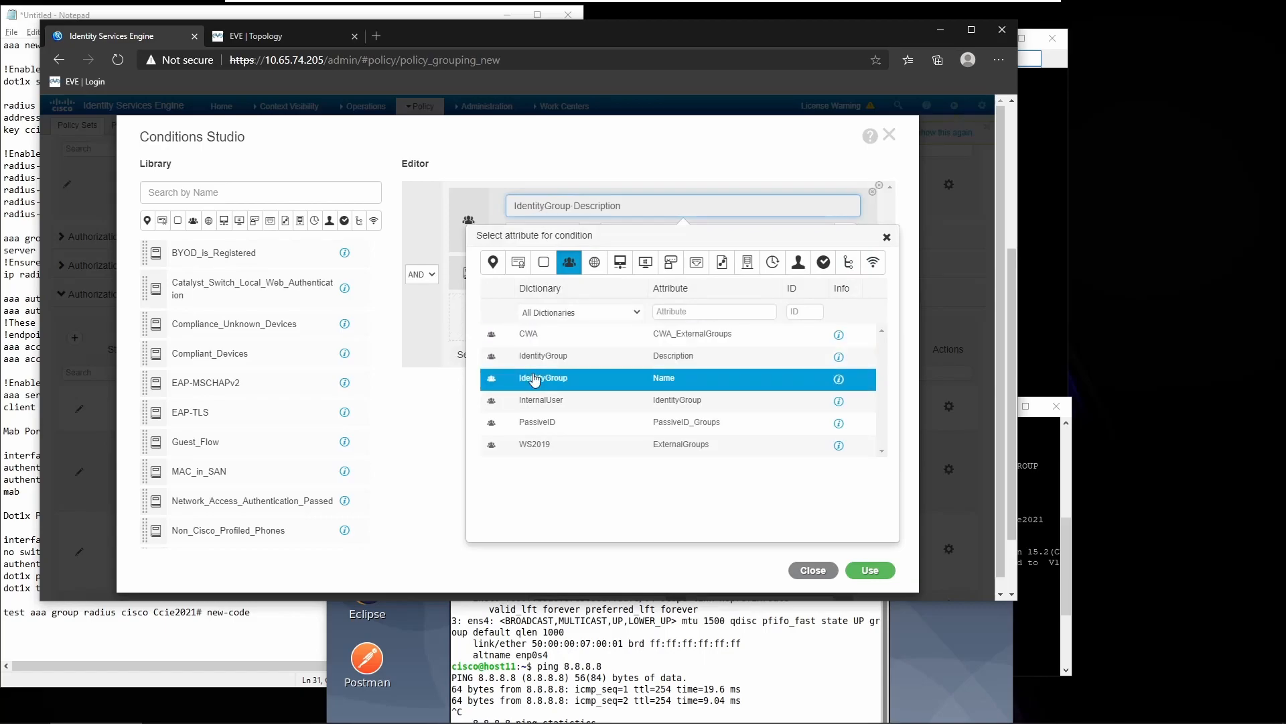
click(534, 378)
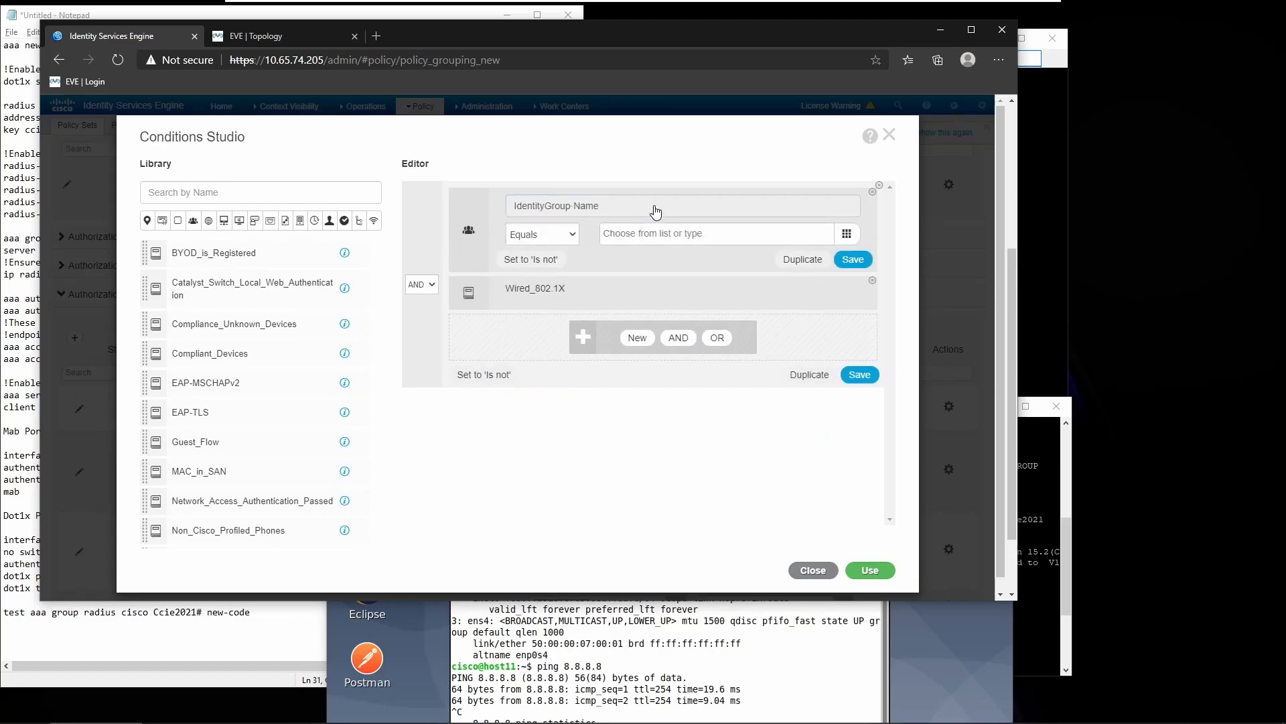
Set the IdentityGroup Name value to the Profiled:Workstation endpoint identity group.
click(672, 234)
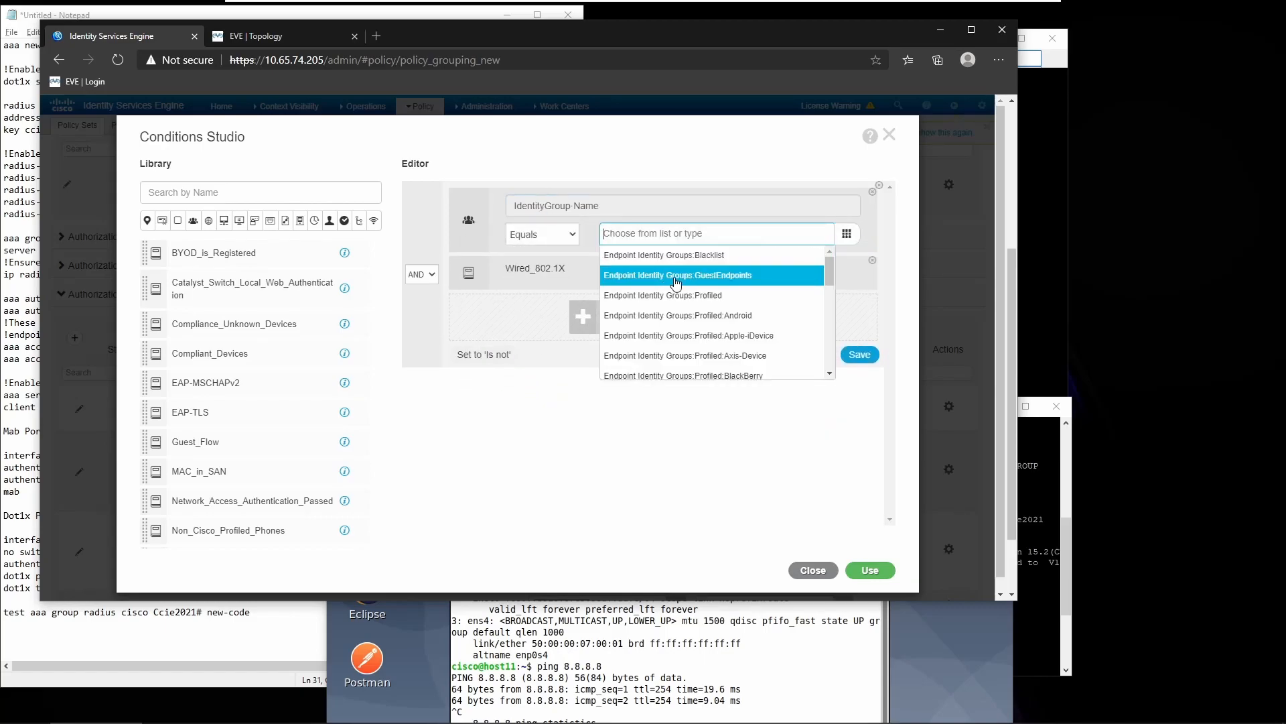
scroll(676, 284, down, 5)
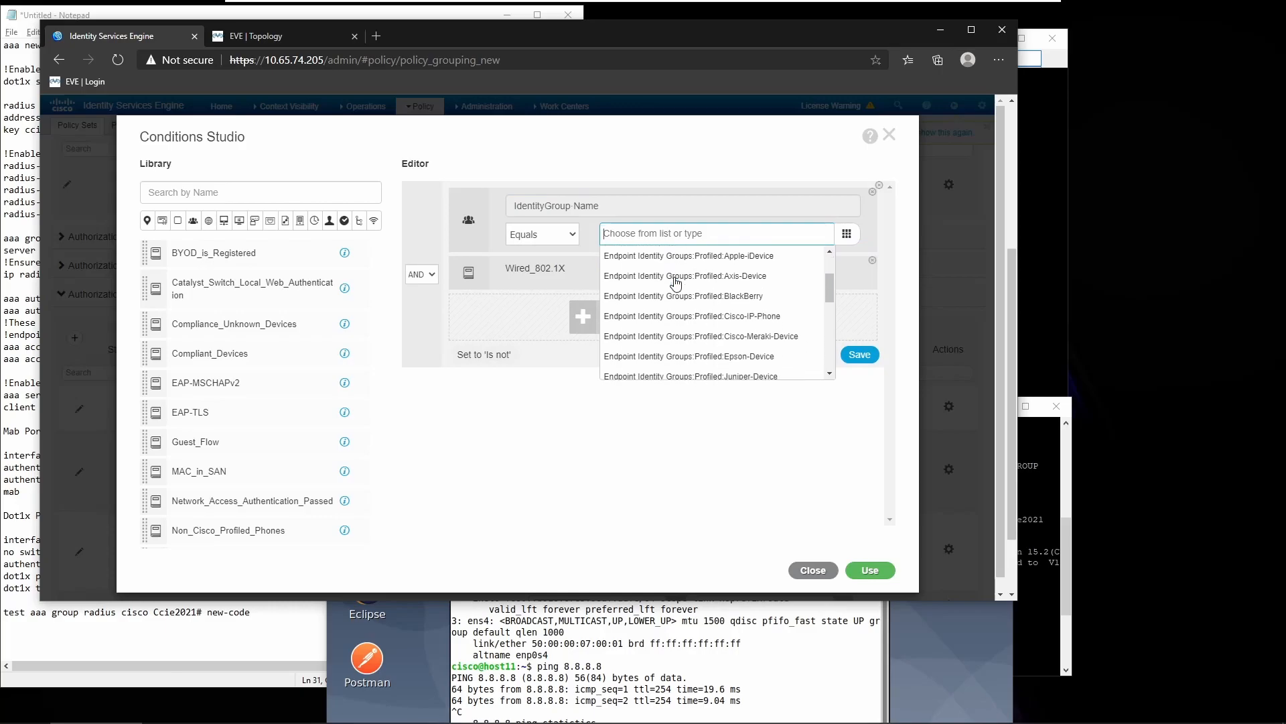
scroll(676, 315, down, 2)
click(677, 360)
mouse_move(670, 260)
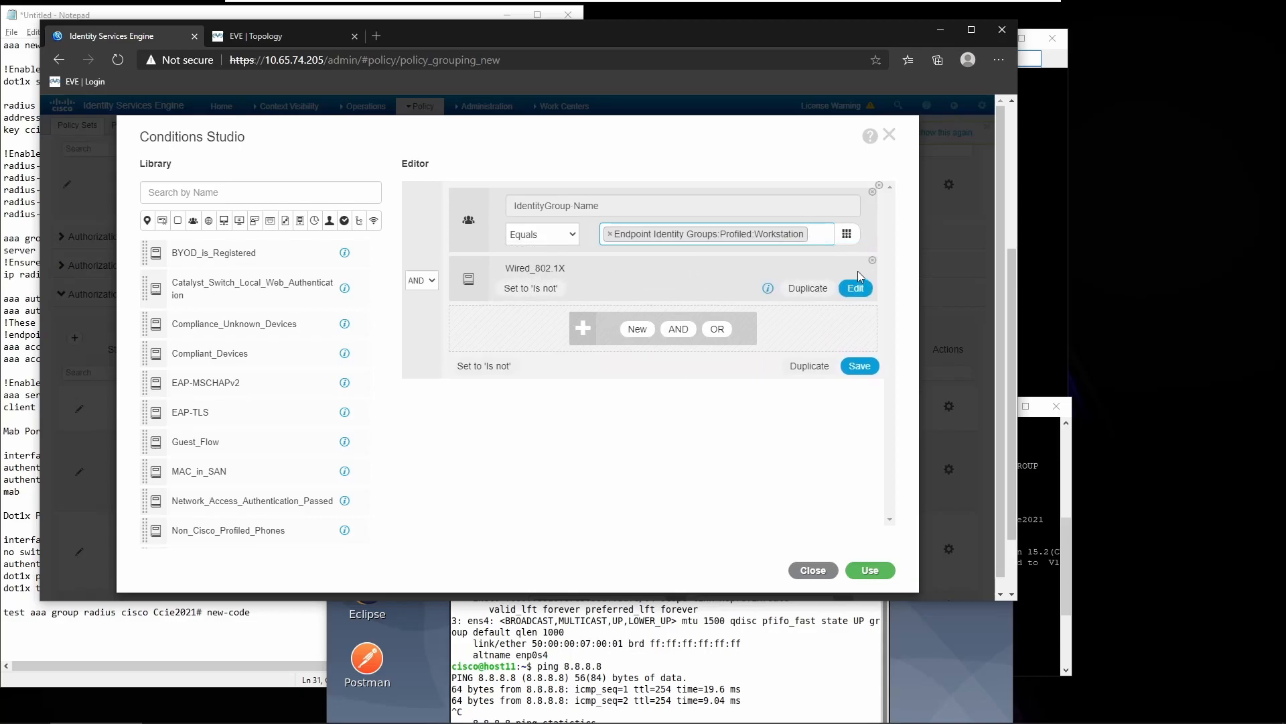
click(873, 266)
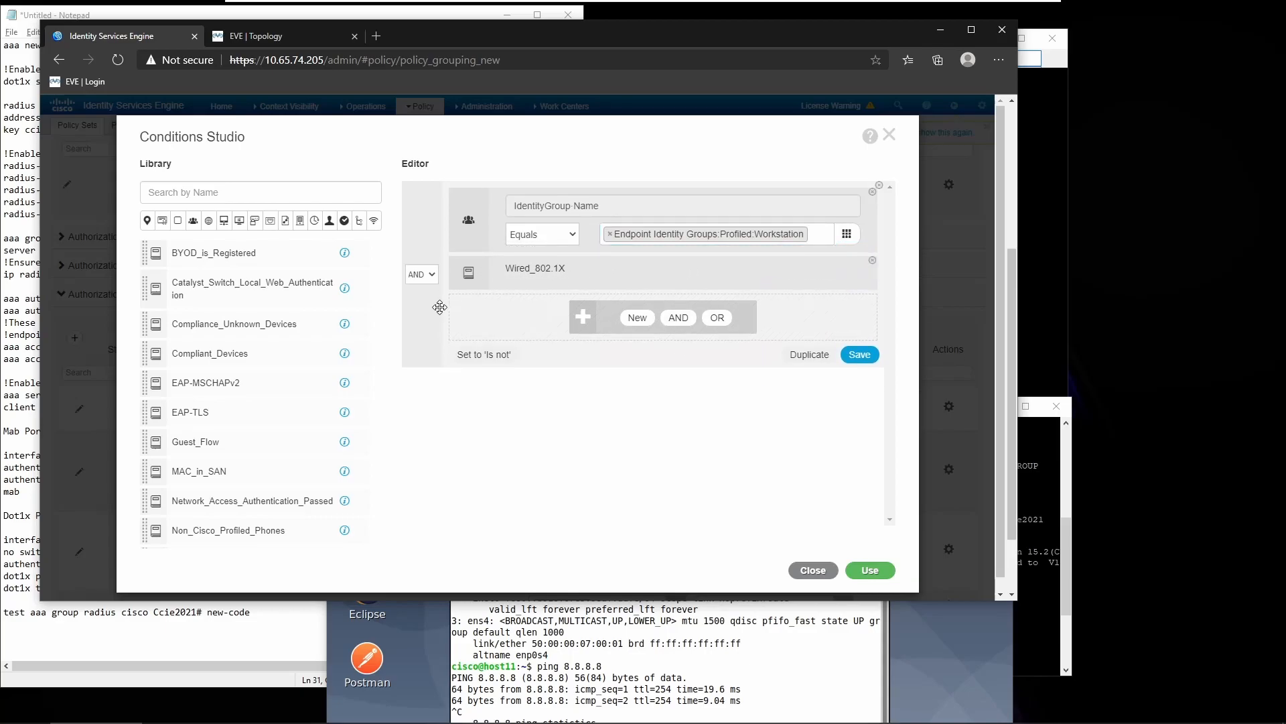
Replace the Wired_802.1X condition with Wired_MAB from the Library.
mouse_move(597, 277)
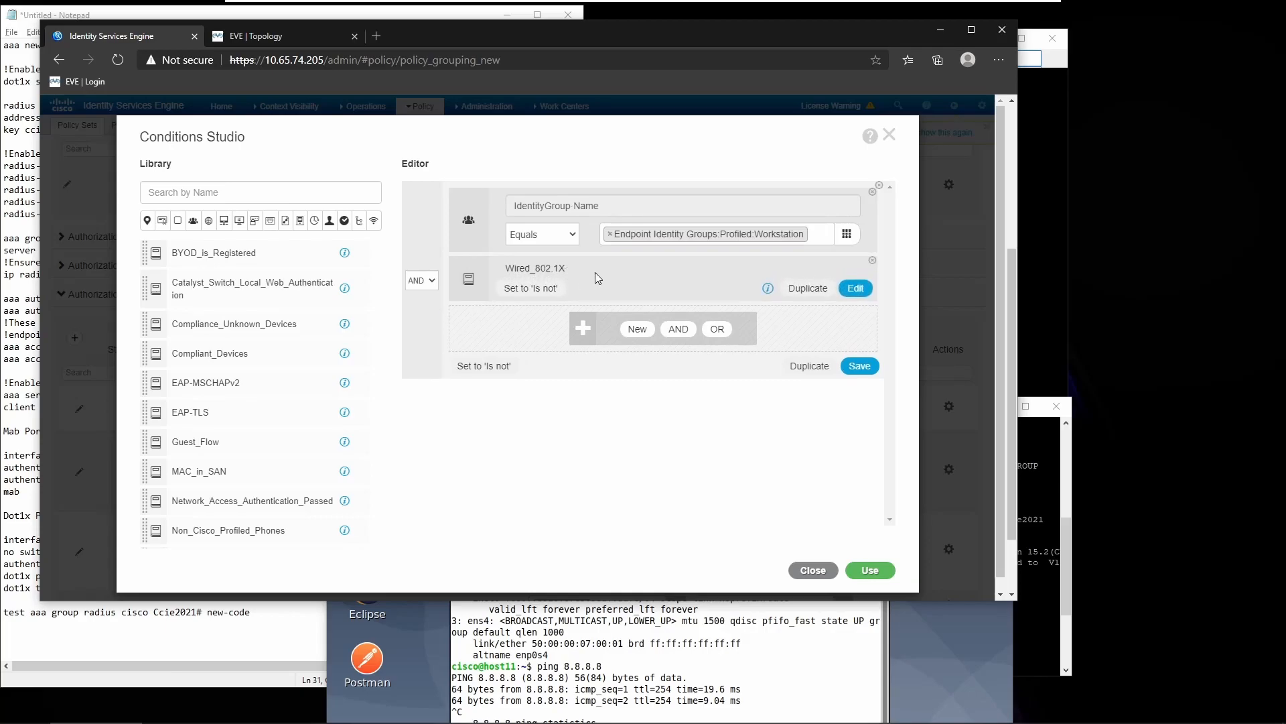
click(872, 260)
scroll(241, 445, down, 6)
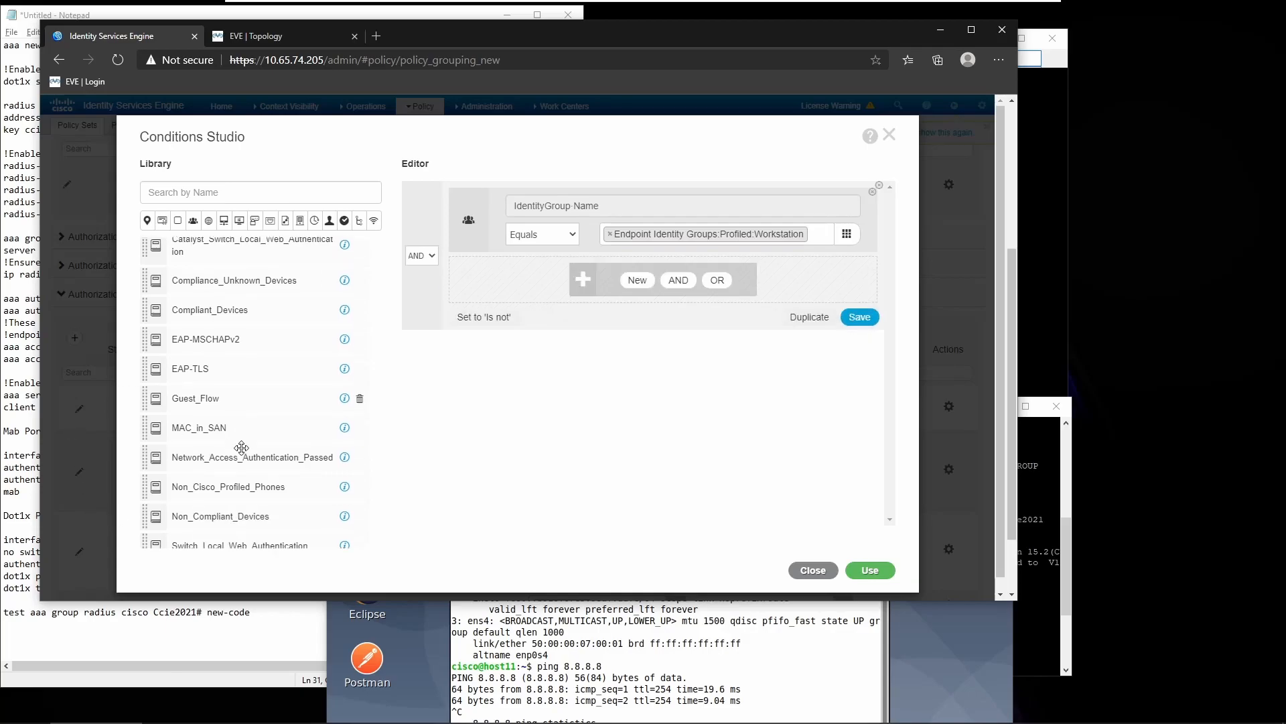
scroll(242, 447, down, 1)
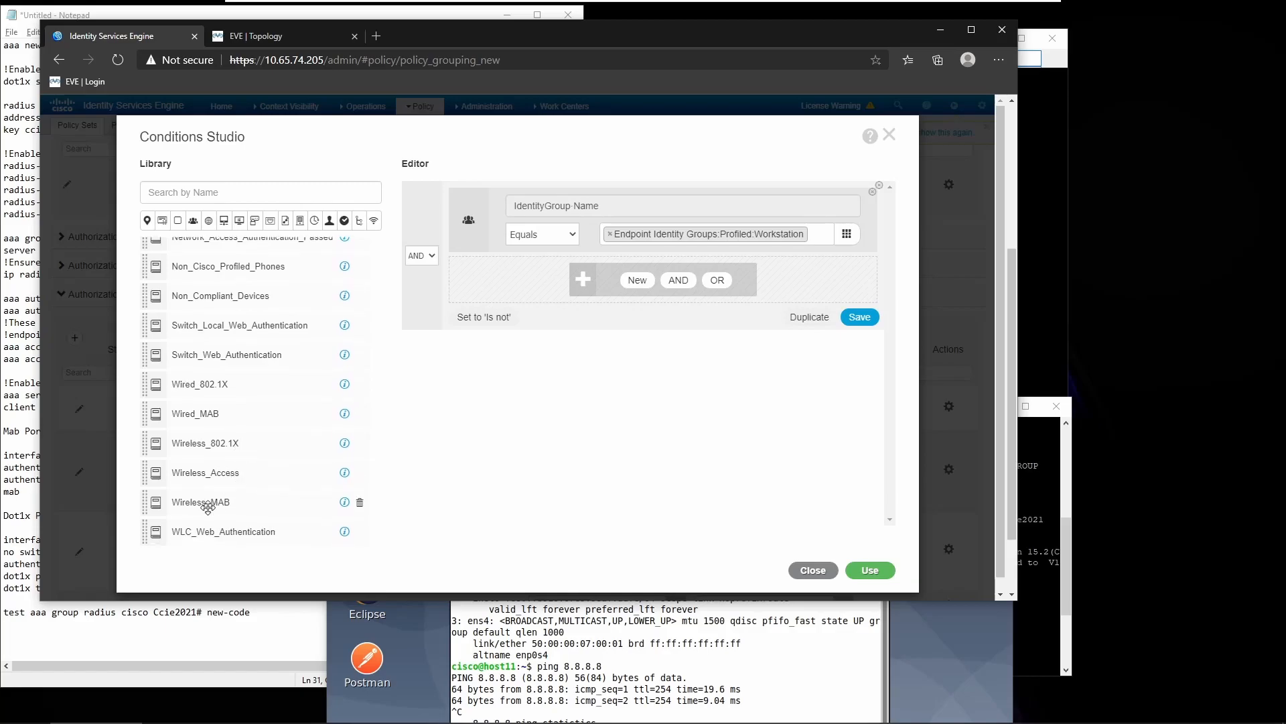
drag(211, 401, 595, 280)
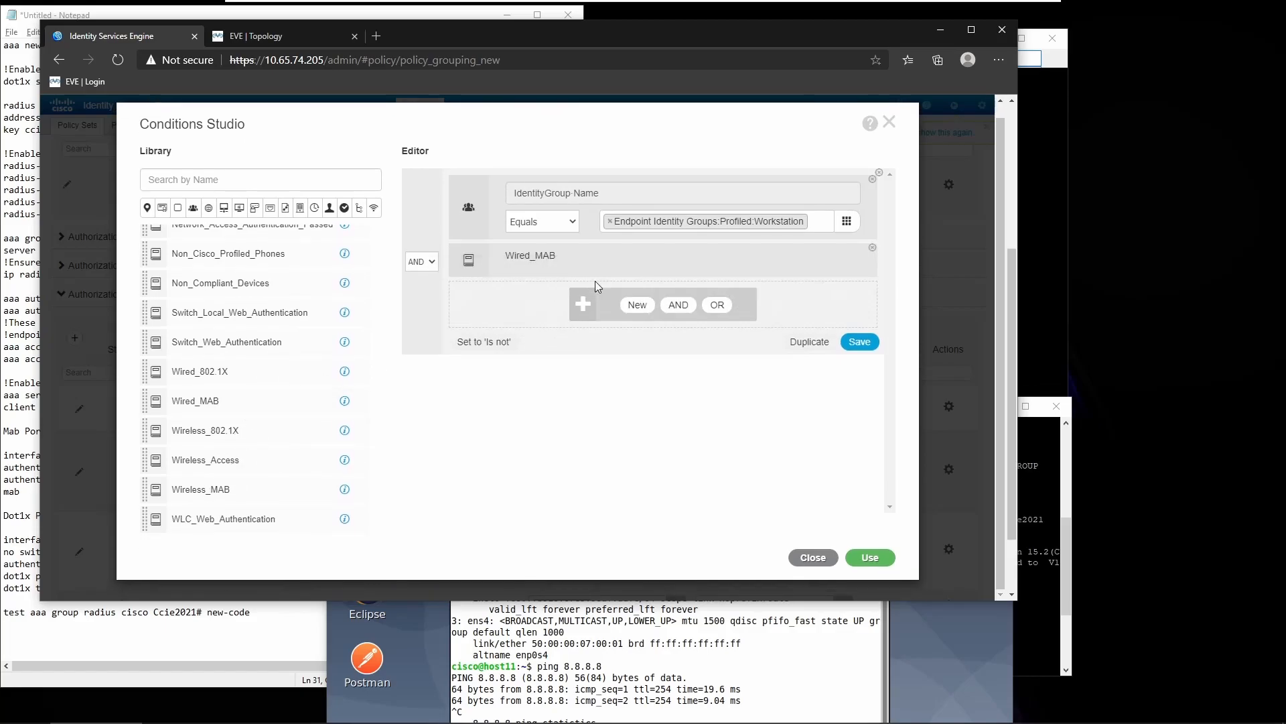
Apply the new conditions, give the LAN rule LAN_AUTHORIZATION_PROFILE, and save the policy.
click(858, 561)
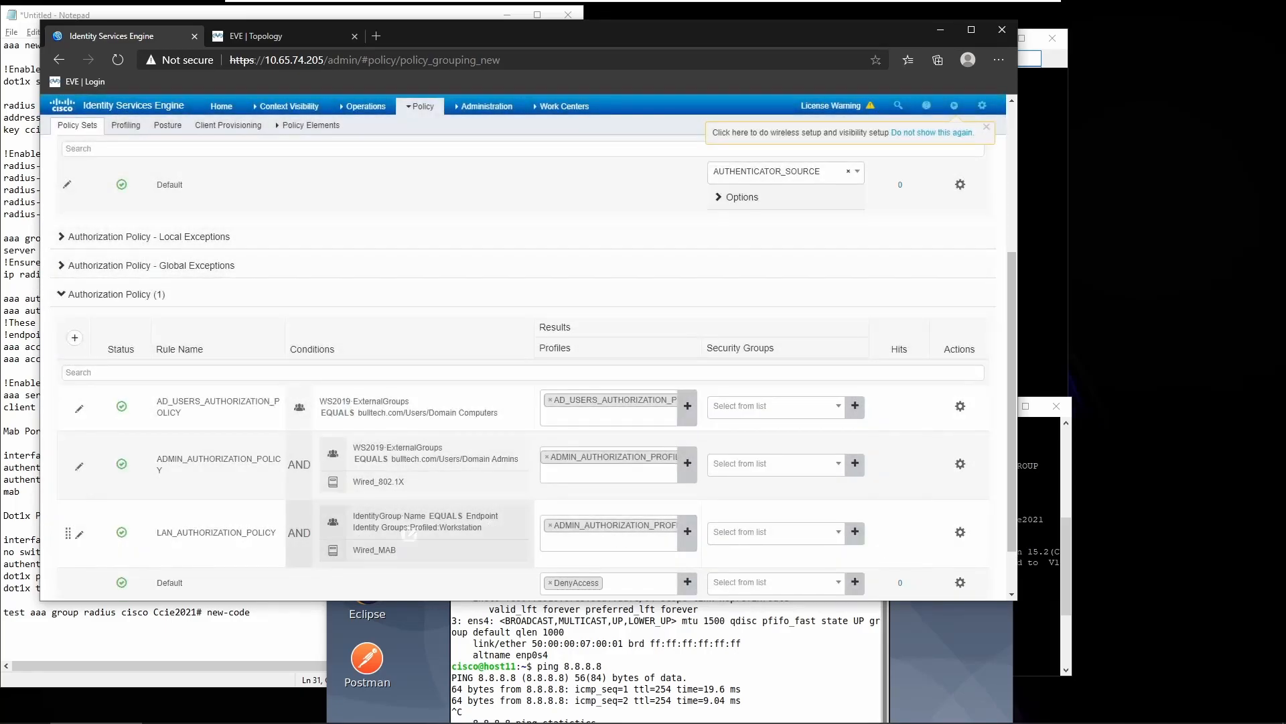
click(549, 525)
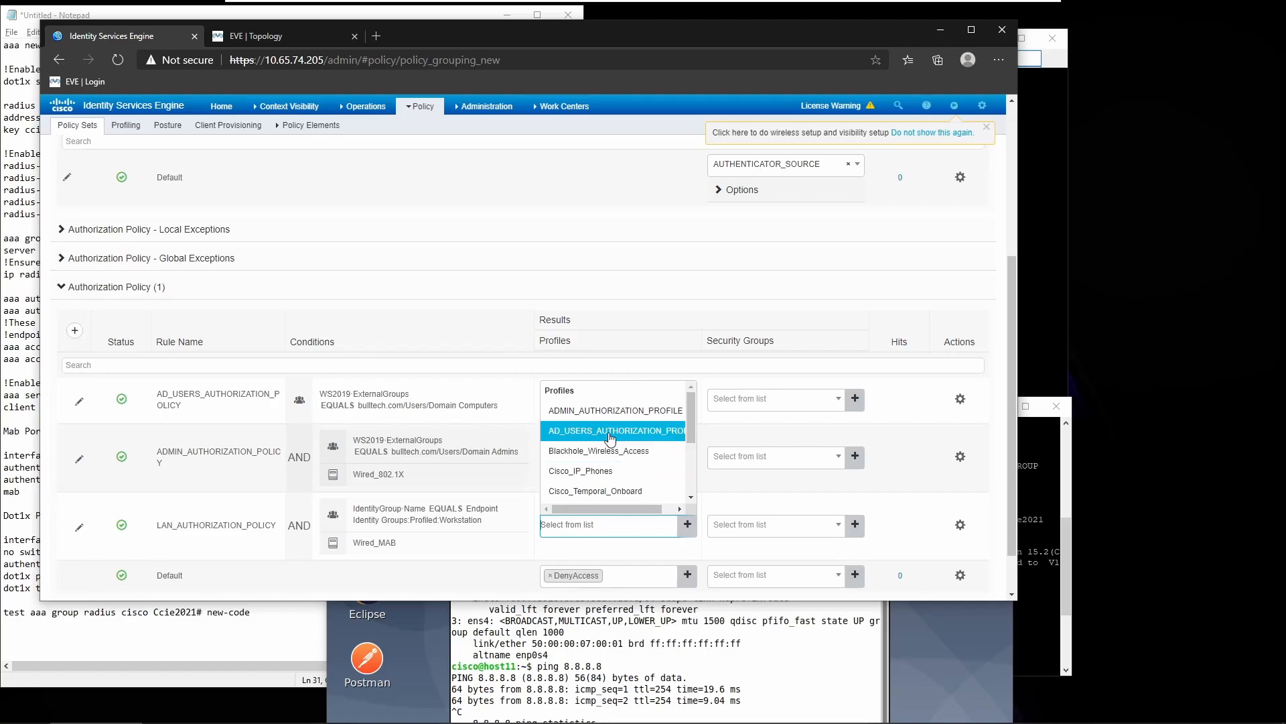
scroll(610, 462, down, 3)
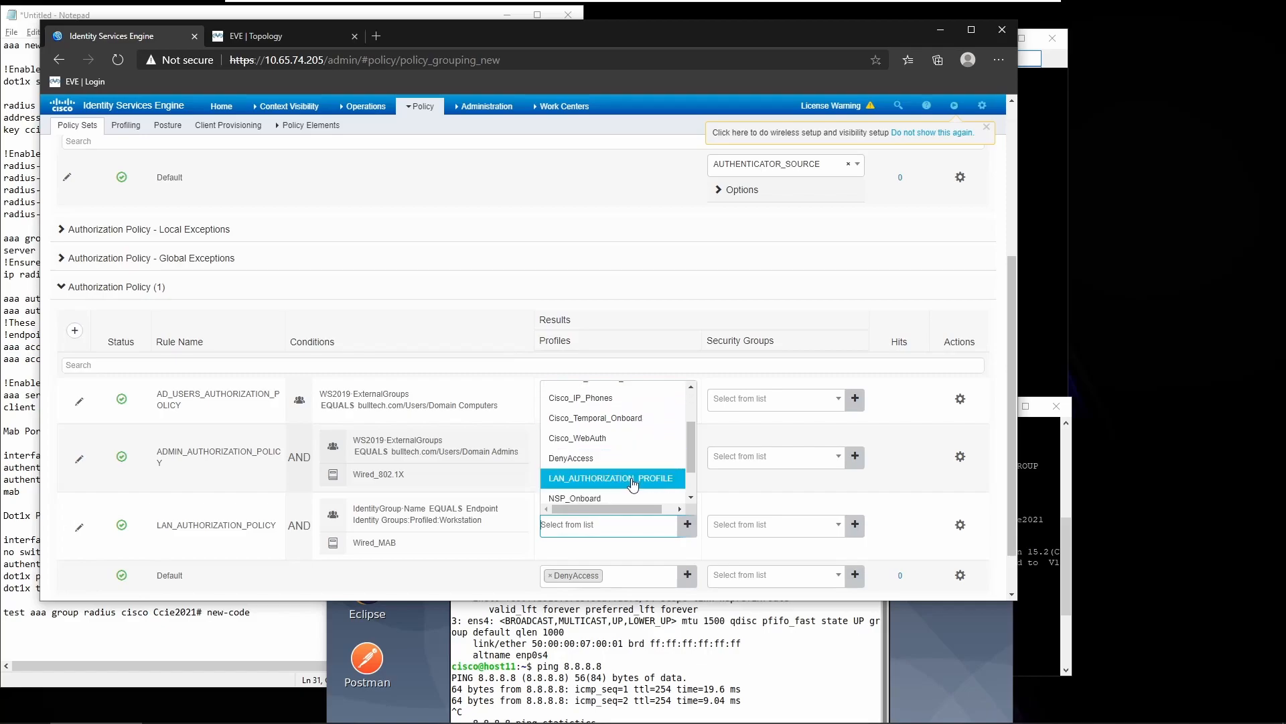
click(624, 477)
scroll(645, 531, down, 2)
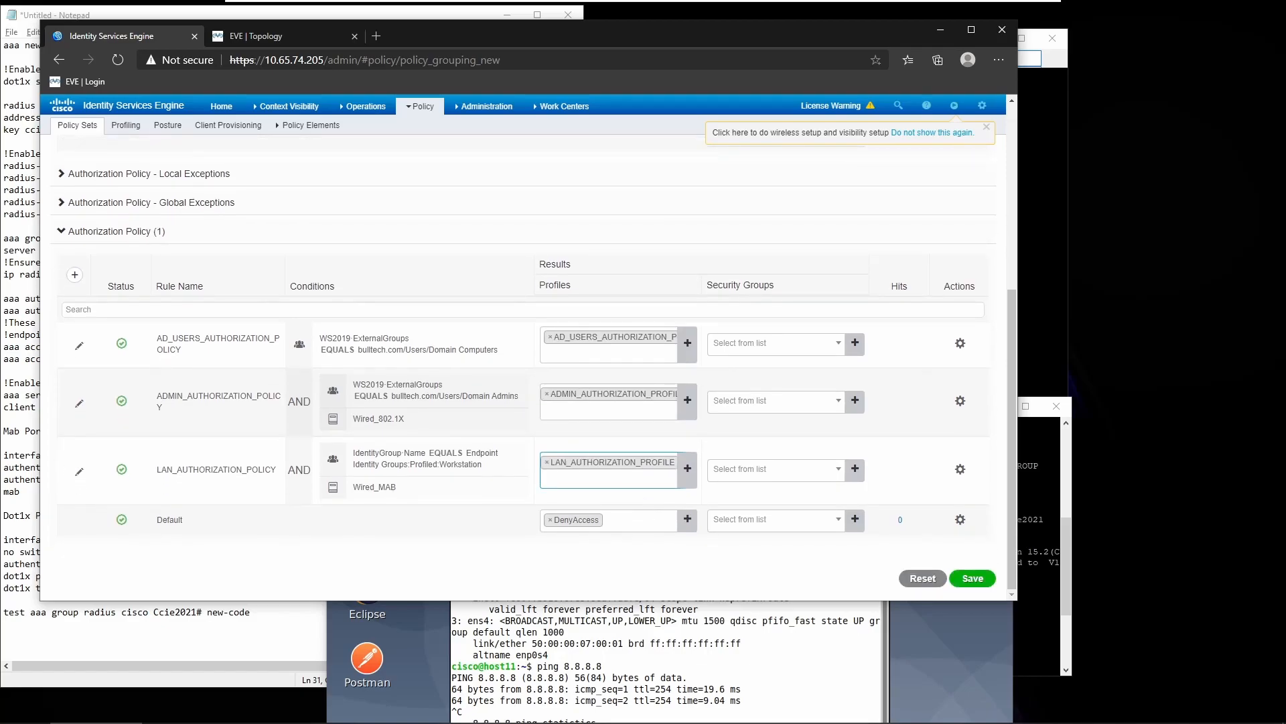
scroll(408, 477, up, 2)
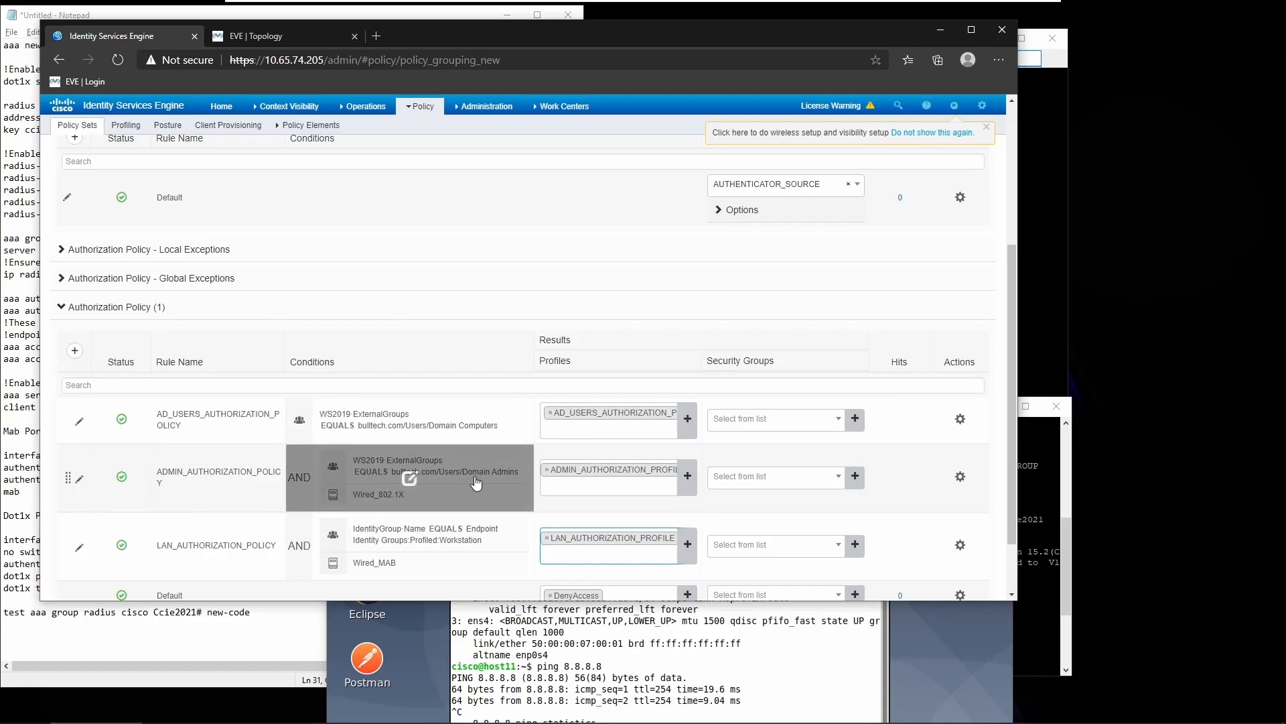
scroll(486, 478, down, 2)
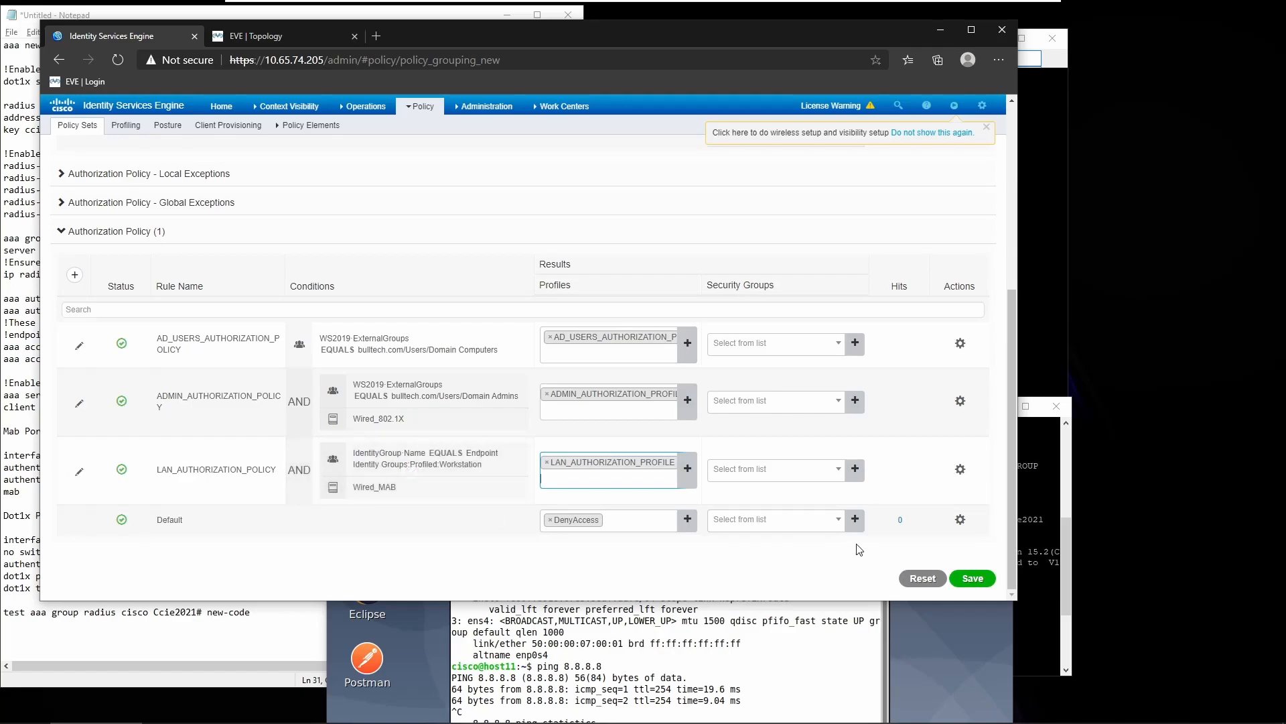
click(978, 577)
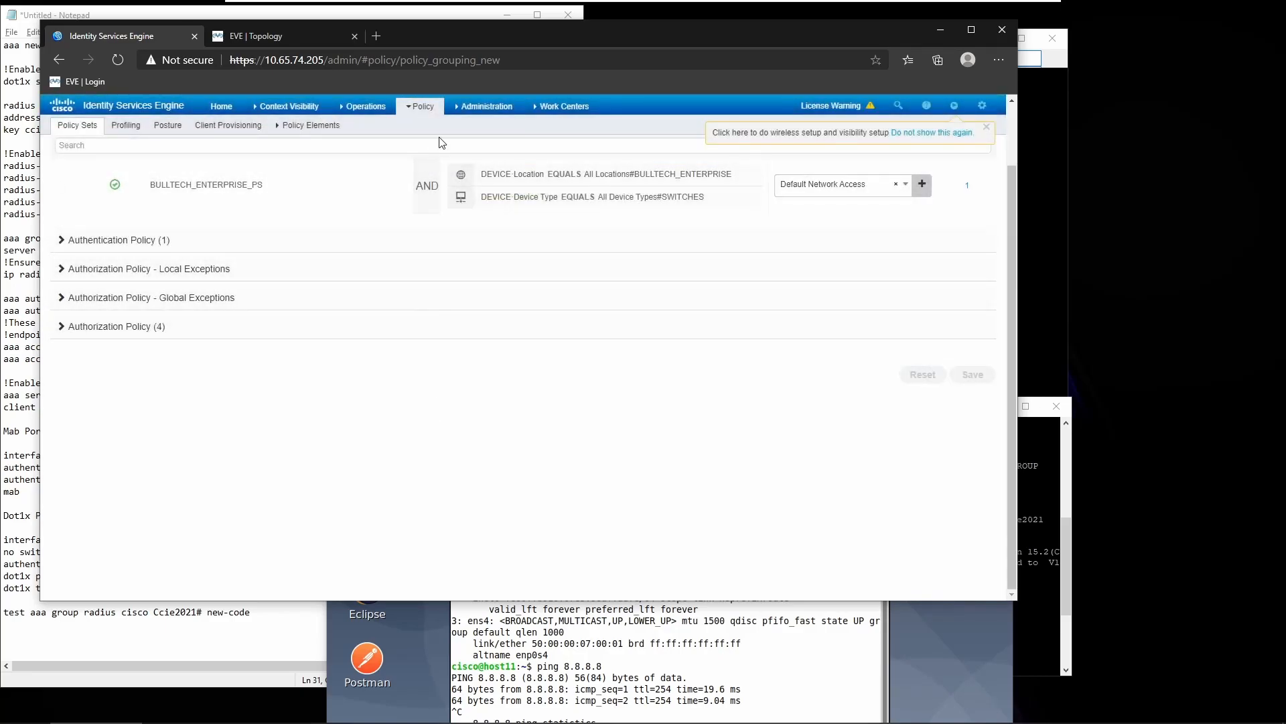
In RADIUS Live Logs, widen the policy columns to read Default >> MAB and Default >> Basic_Authenticated_Access.
click(350, 134)
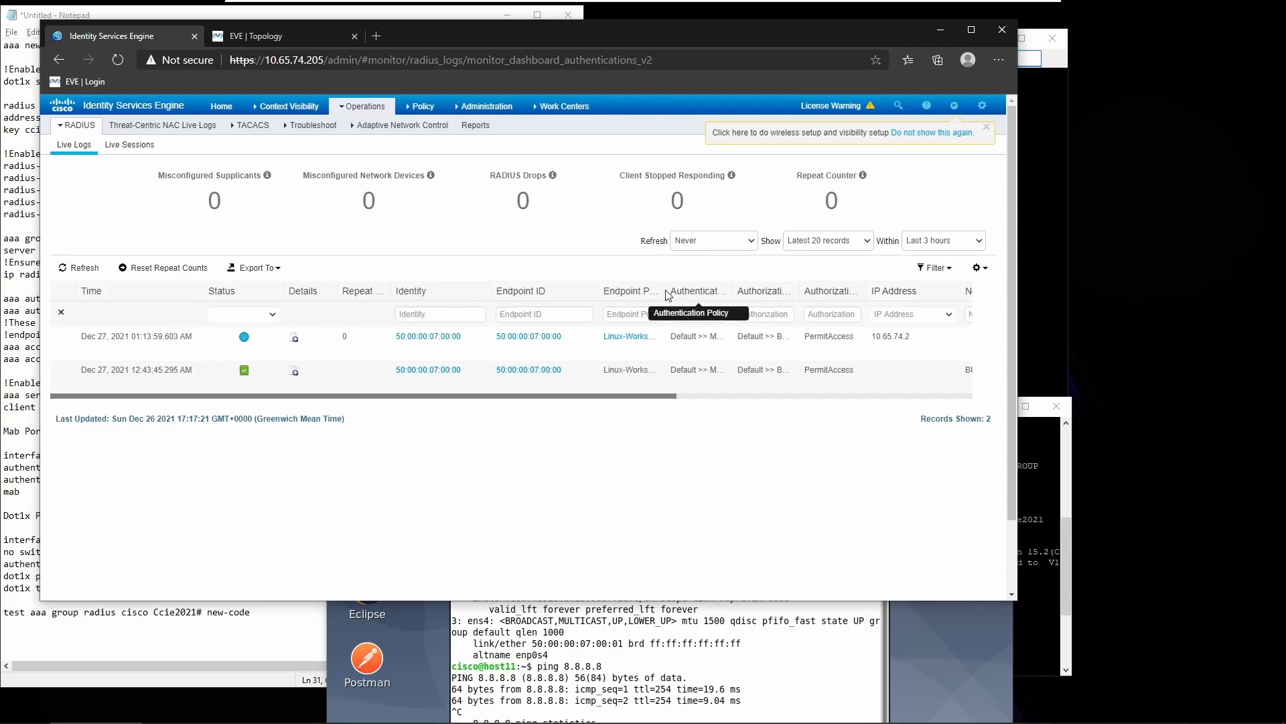
drag(667, 293, 719, 293)
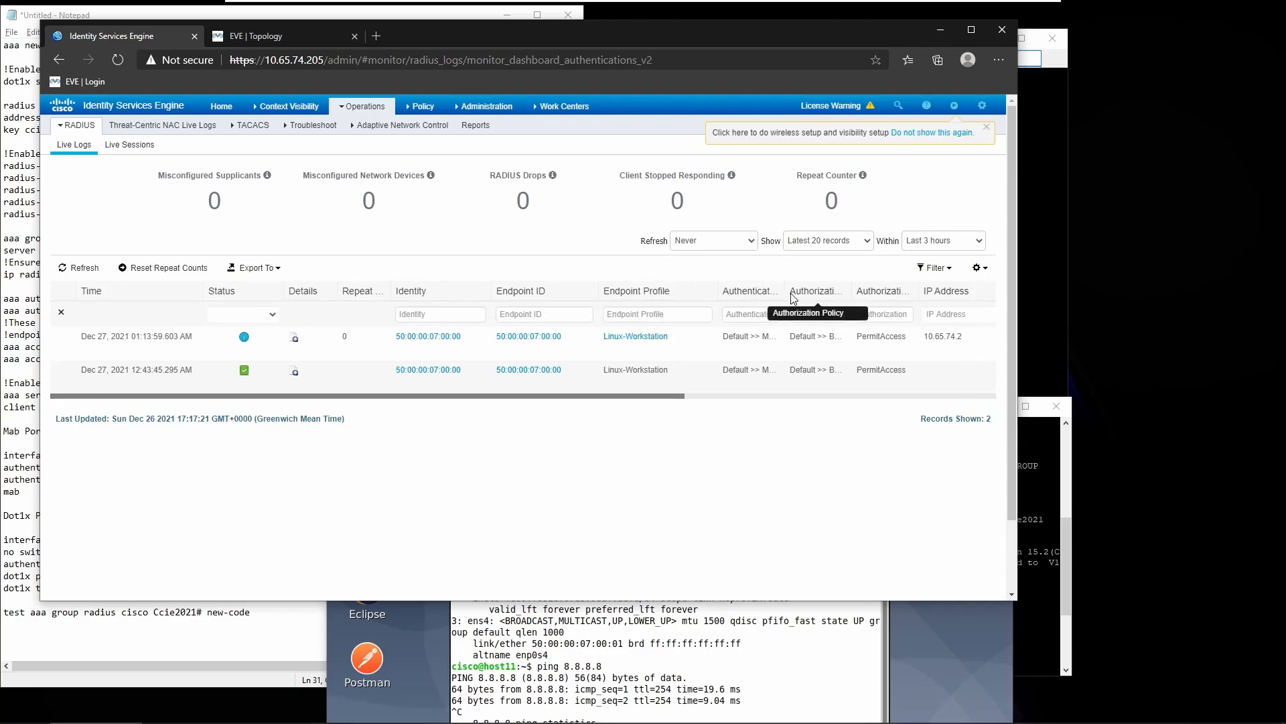
drag(786, 296, 812, 303)
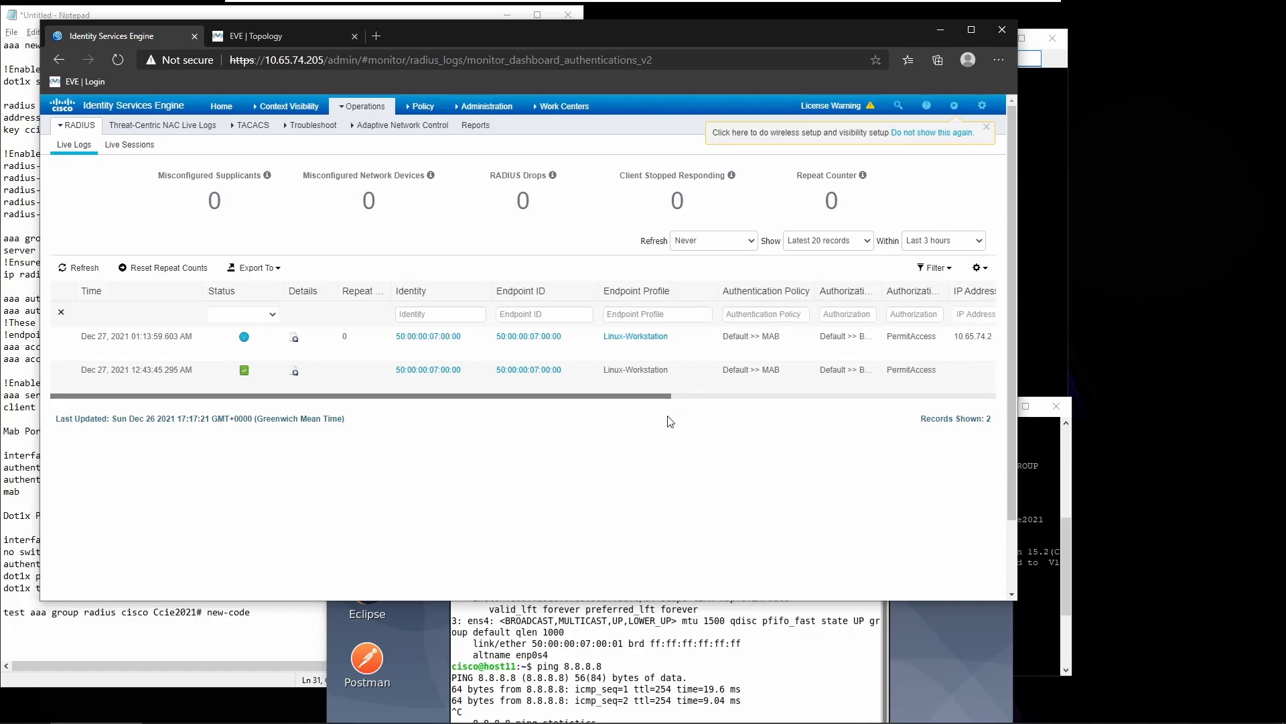
drag(658, 398, 747, 398)
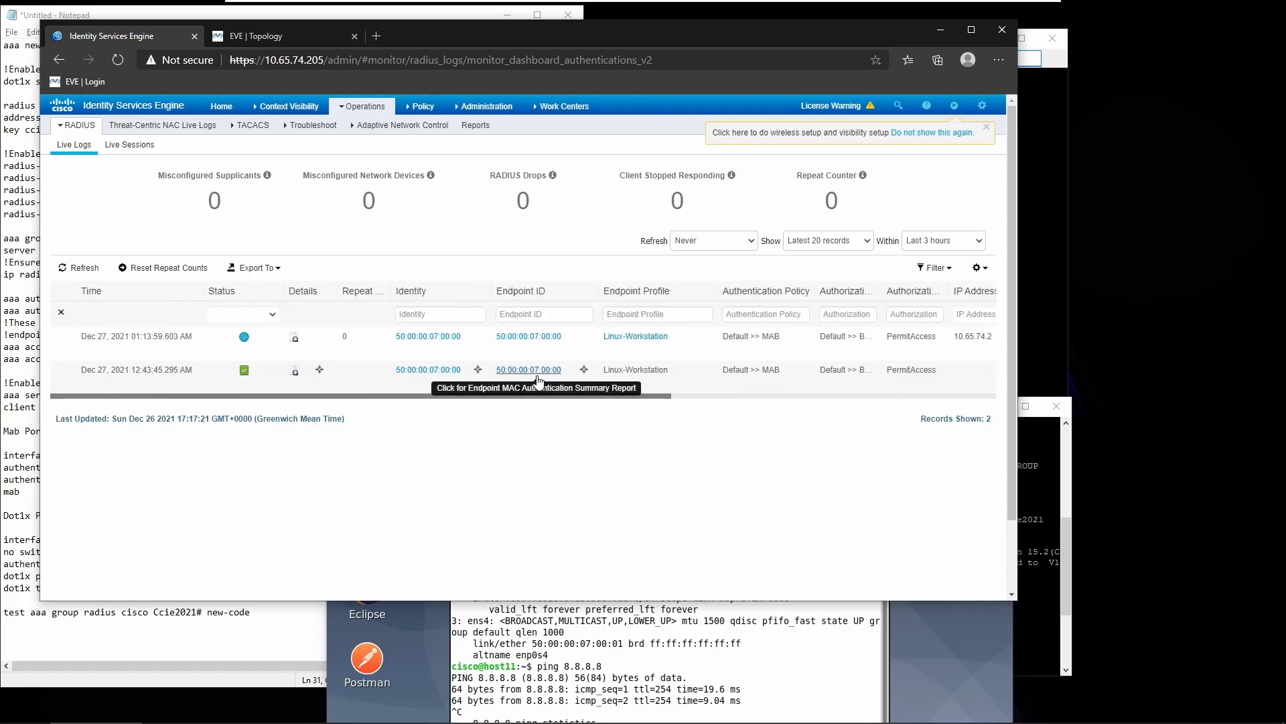
drag(662, 396, 856, 404)
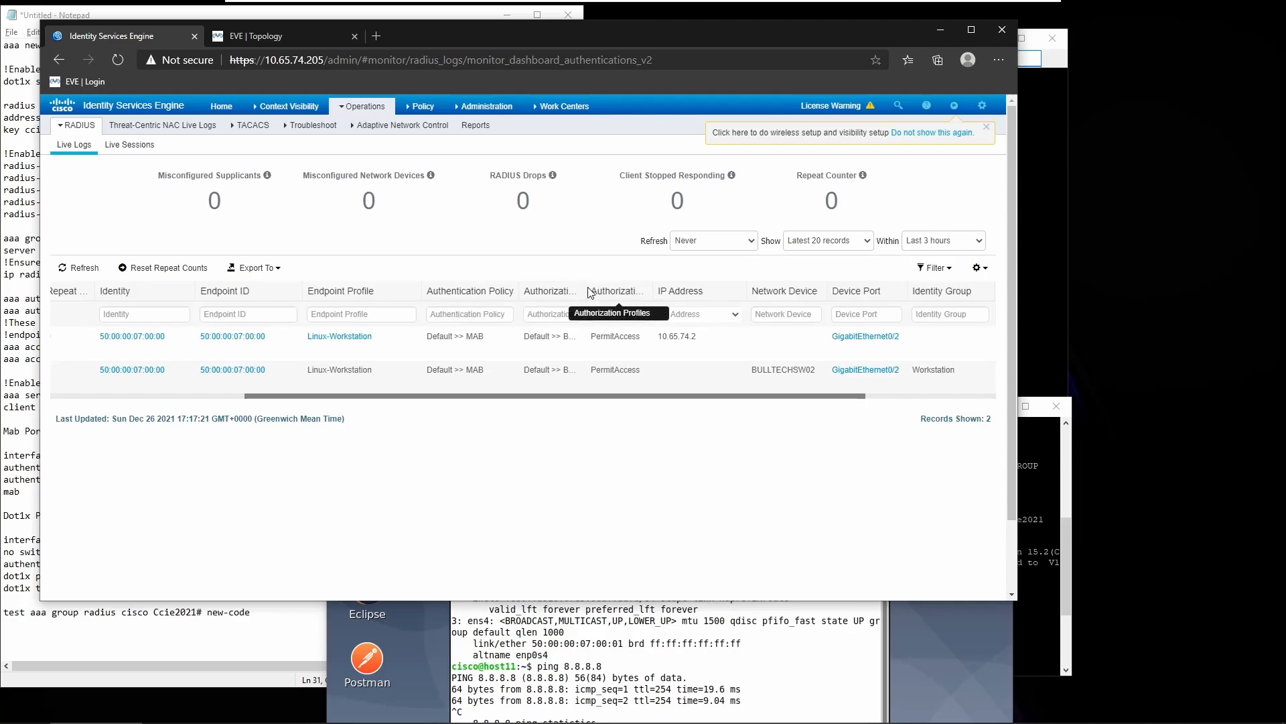
drag(586, 295, 693, 295)
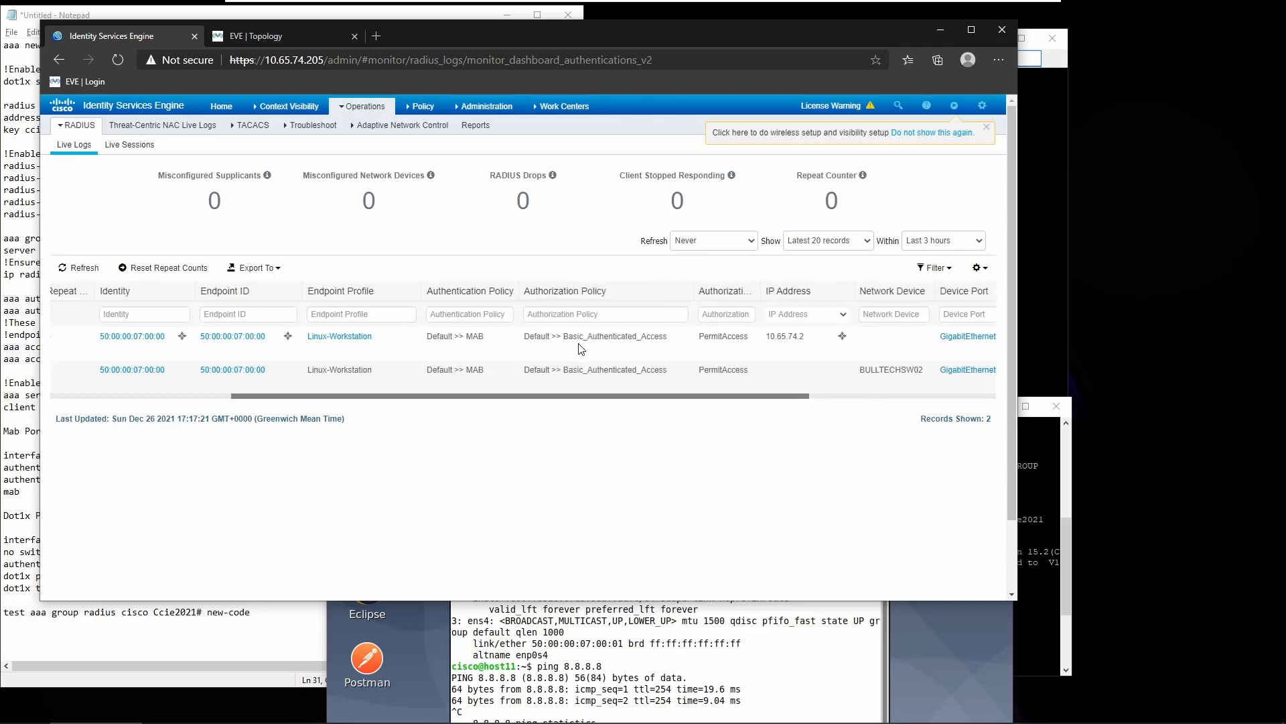
drag(556, 402, 258, 388)
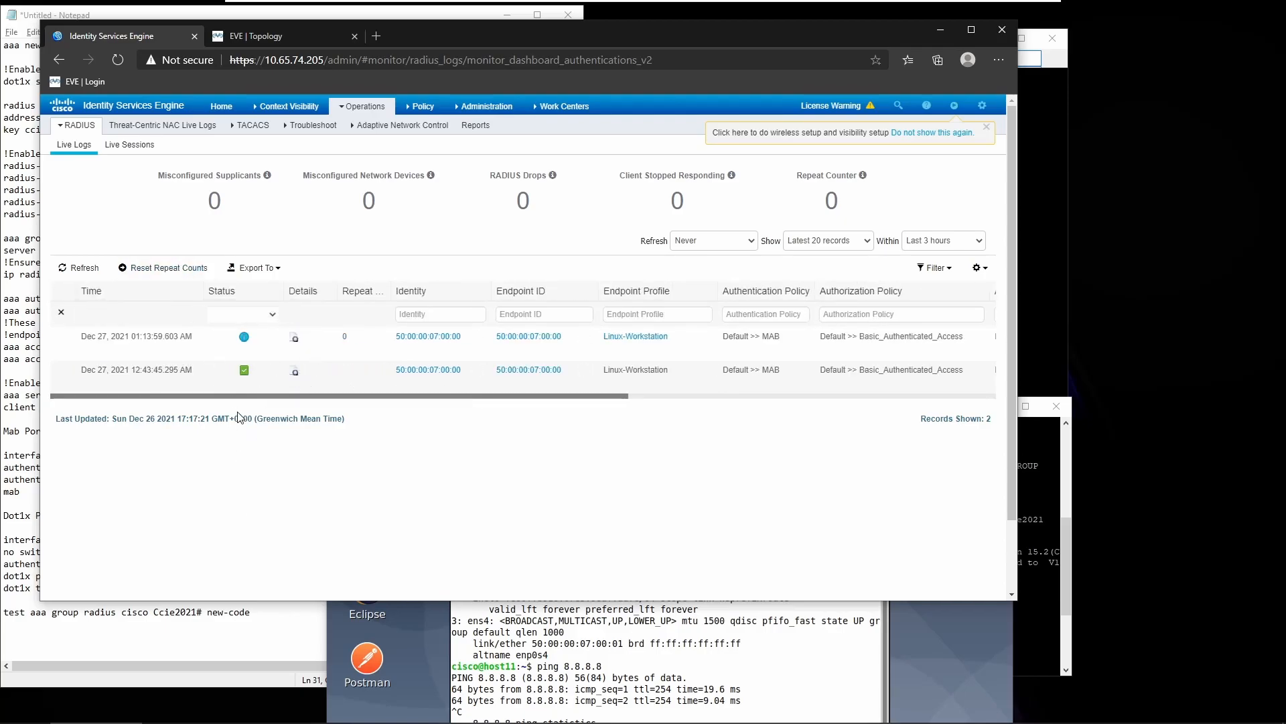
On BULLTECHSW02, shut down interfaces g0/1 and g0/2.
click(426, 649)
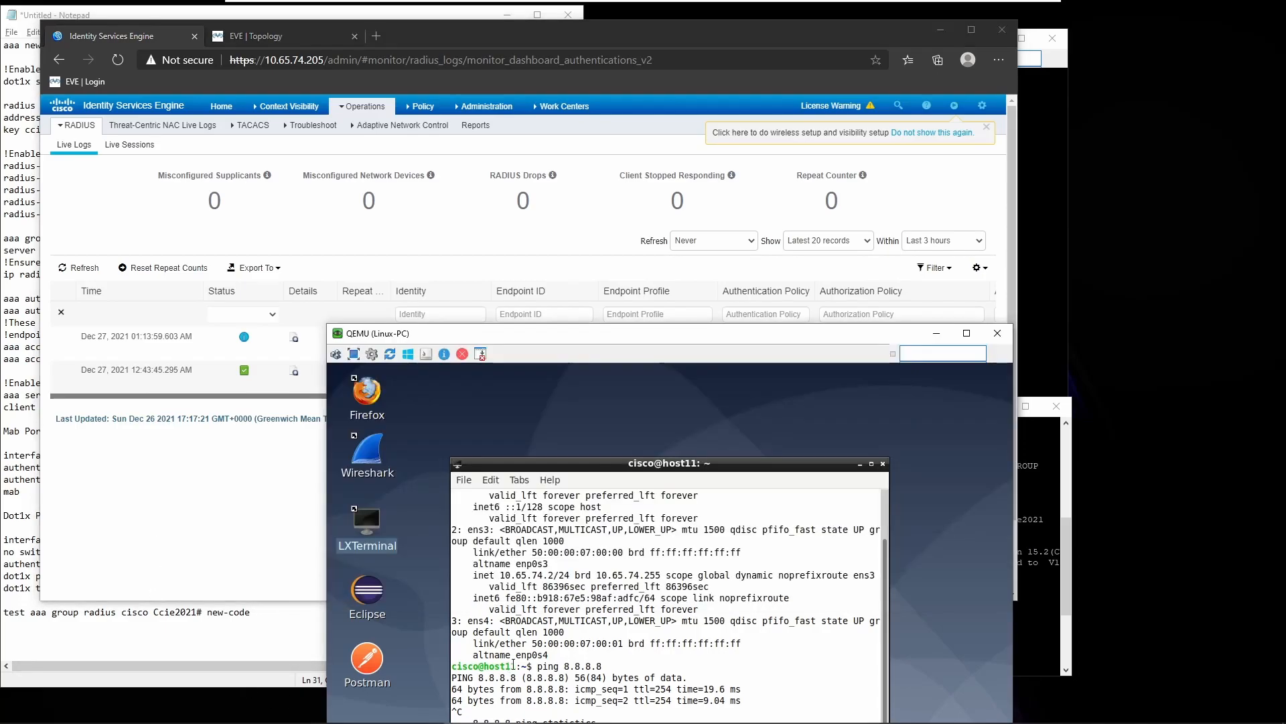
drag(700, 343, 695, 236)
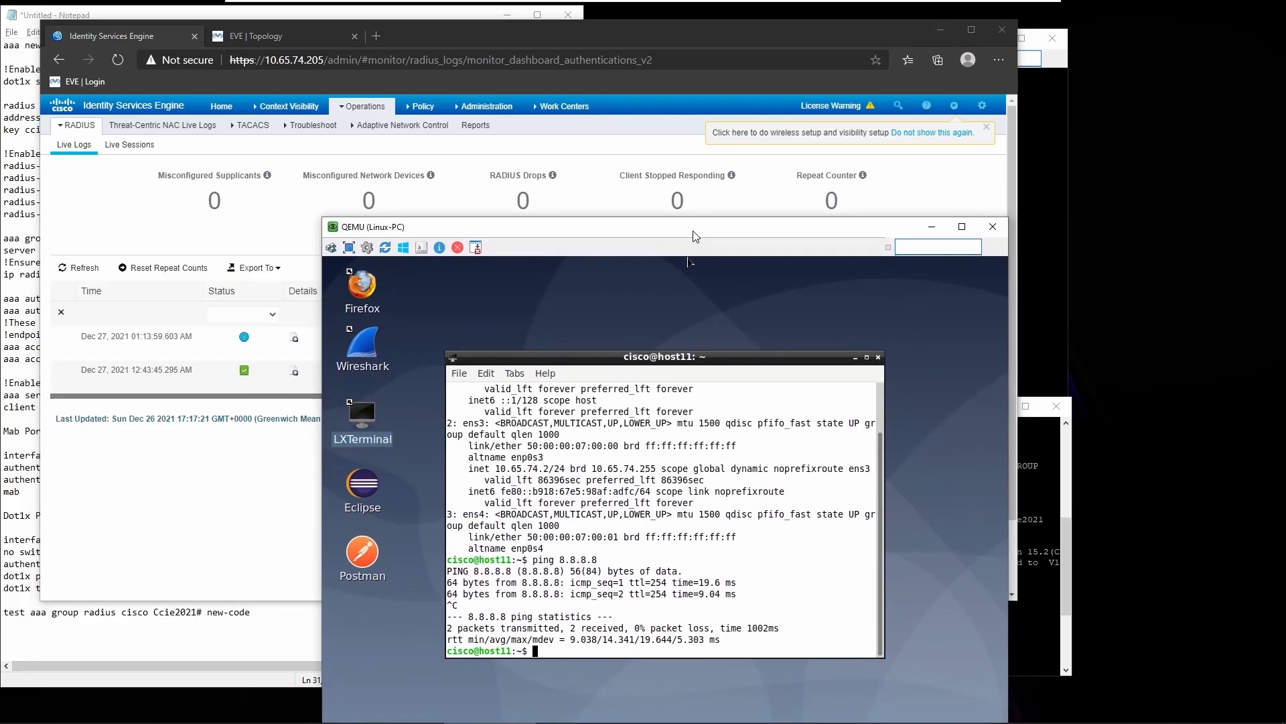
click(1031, 471)
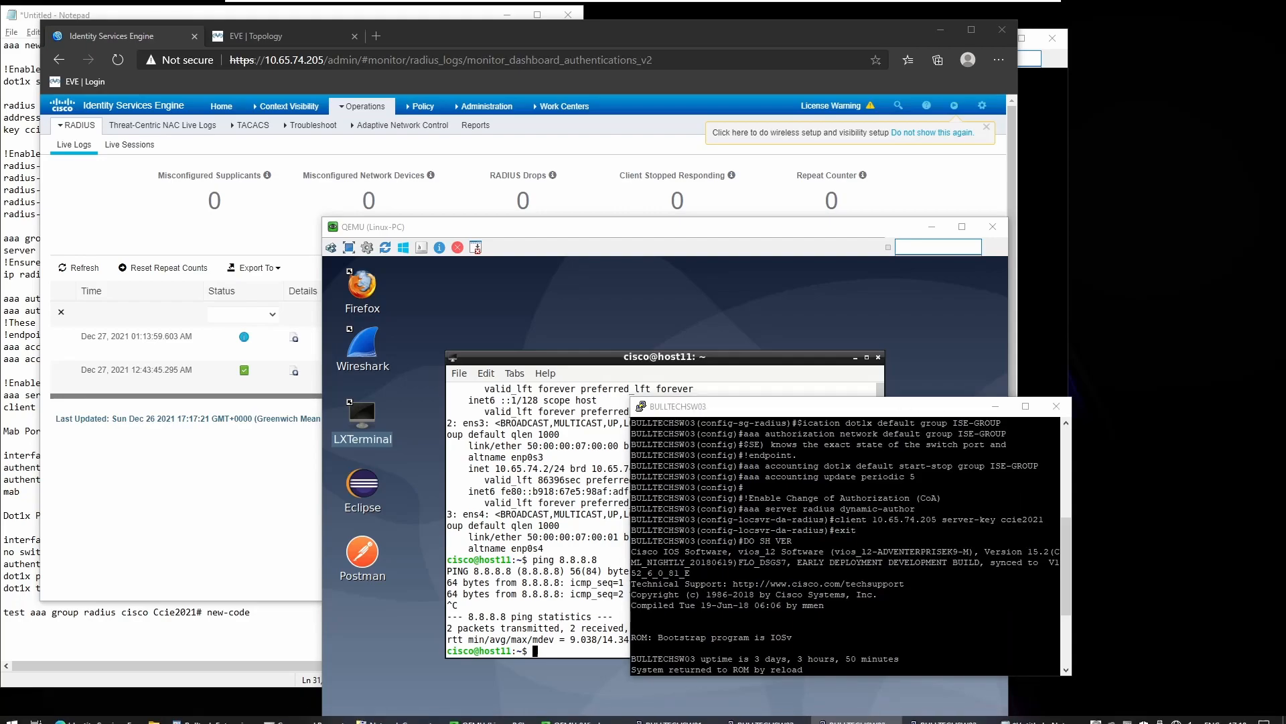
key(alt+Tab)
click(737, 288)
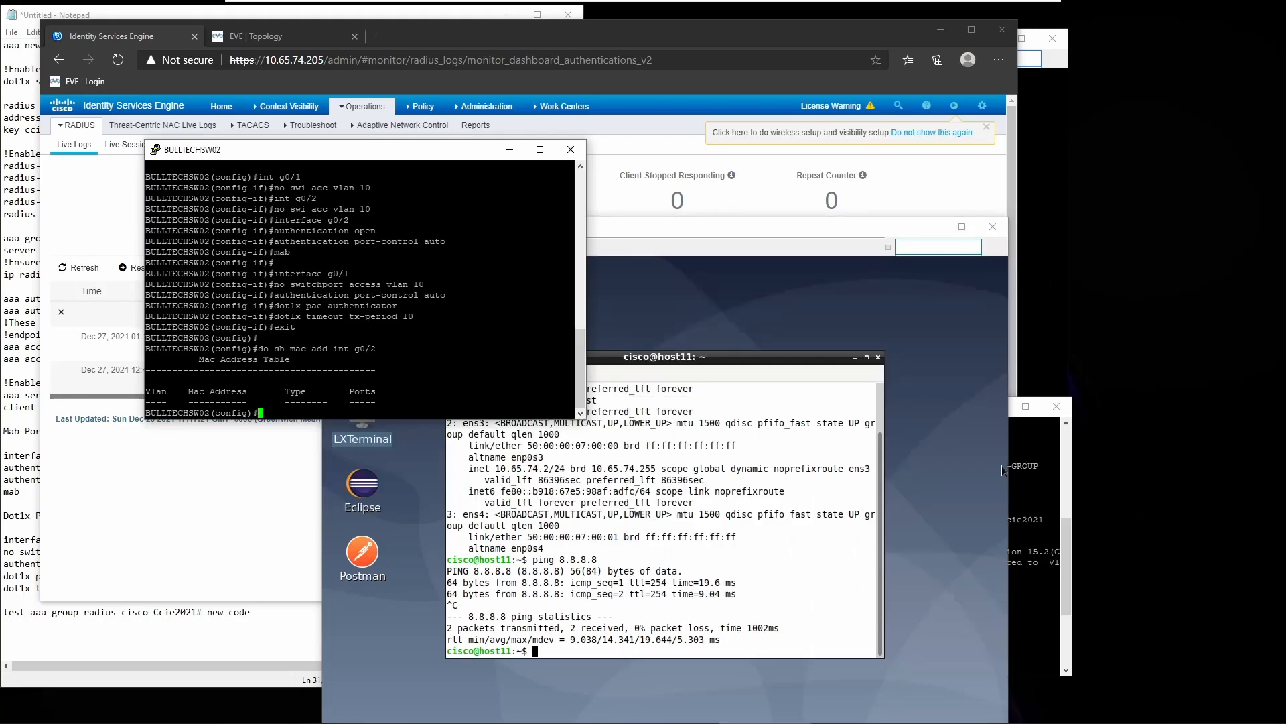
text(int g0/1)
key(Return)
text(sh)
key(Return)
text(int g0/2)
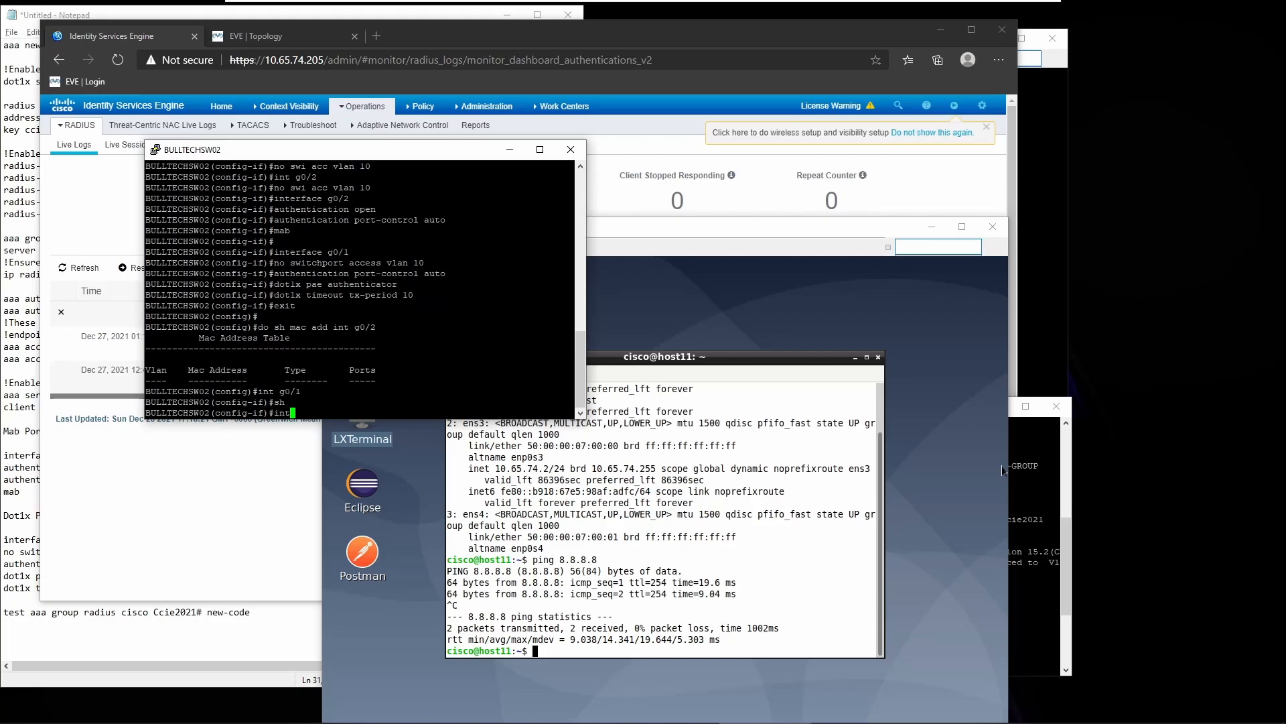
key(Return)
text(s)
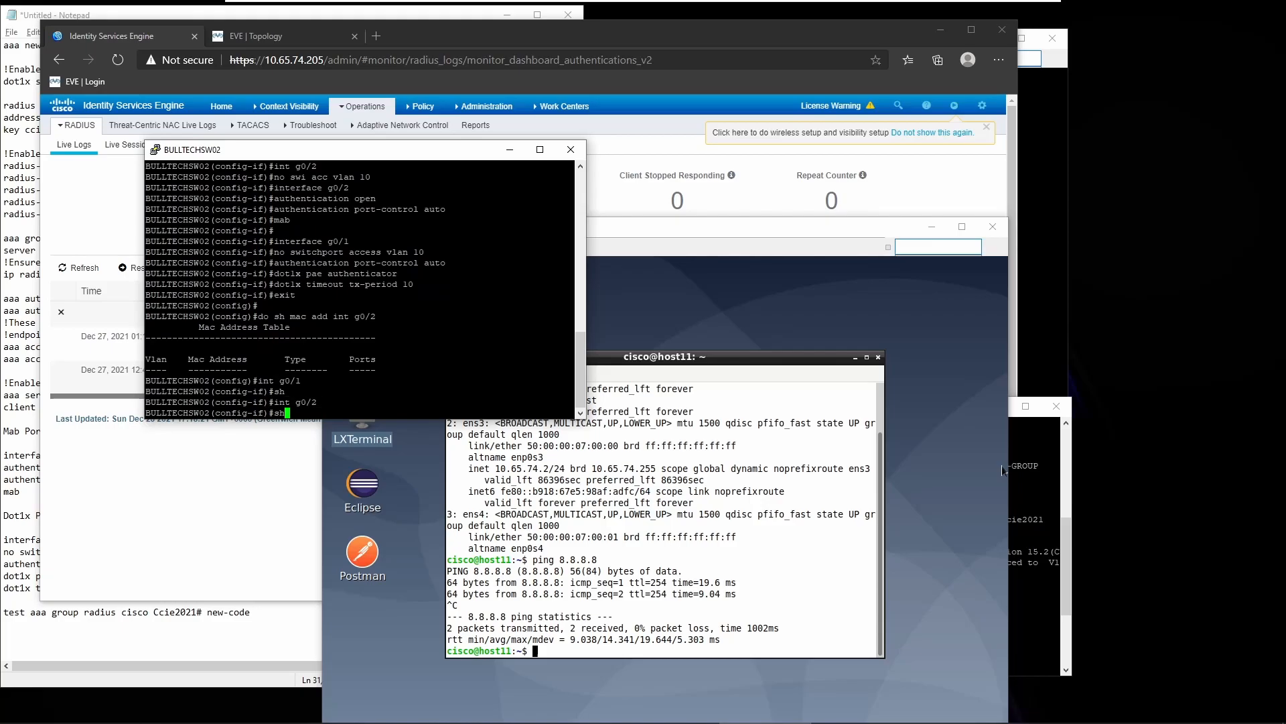
text(h)
key(Return)
Disconnect the Linux PC's wired network, then re-enable g0/2 with no shutdown.
text(no)
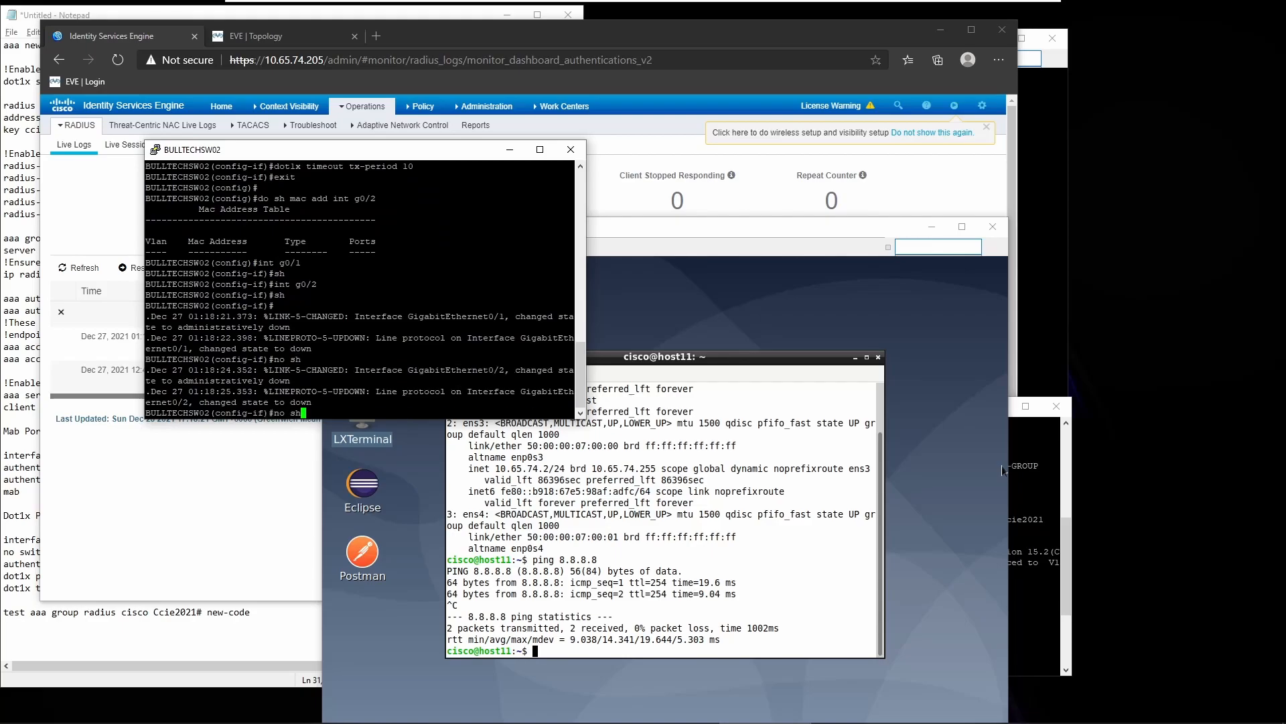
click(1003, 471)
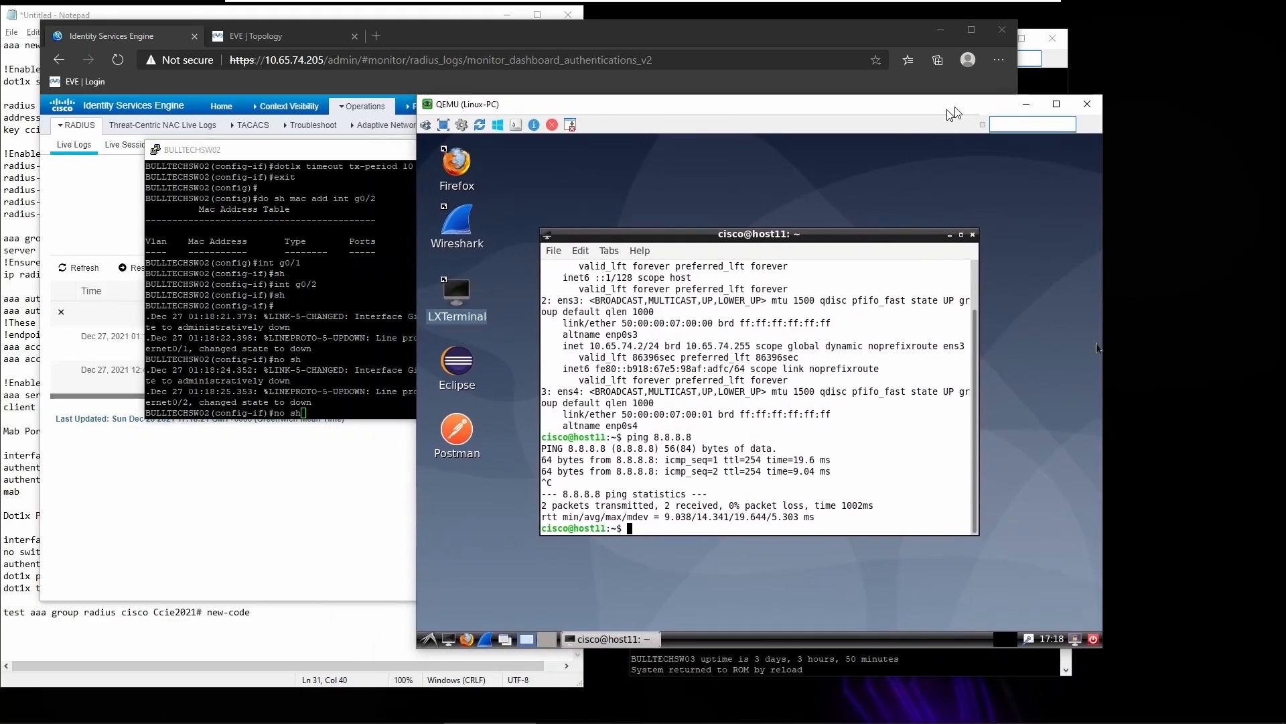
click(1036, 640)
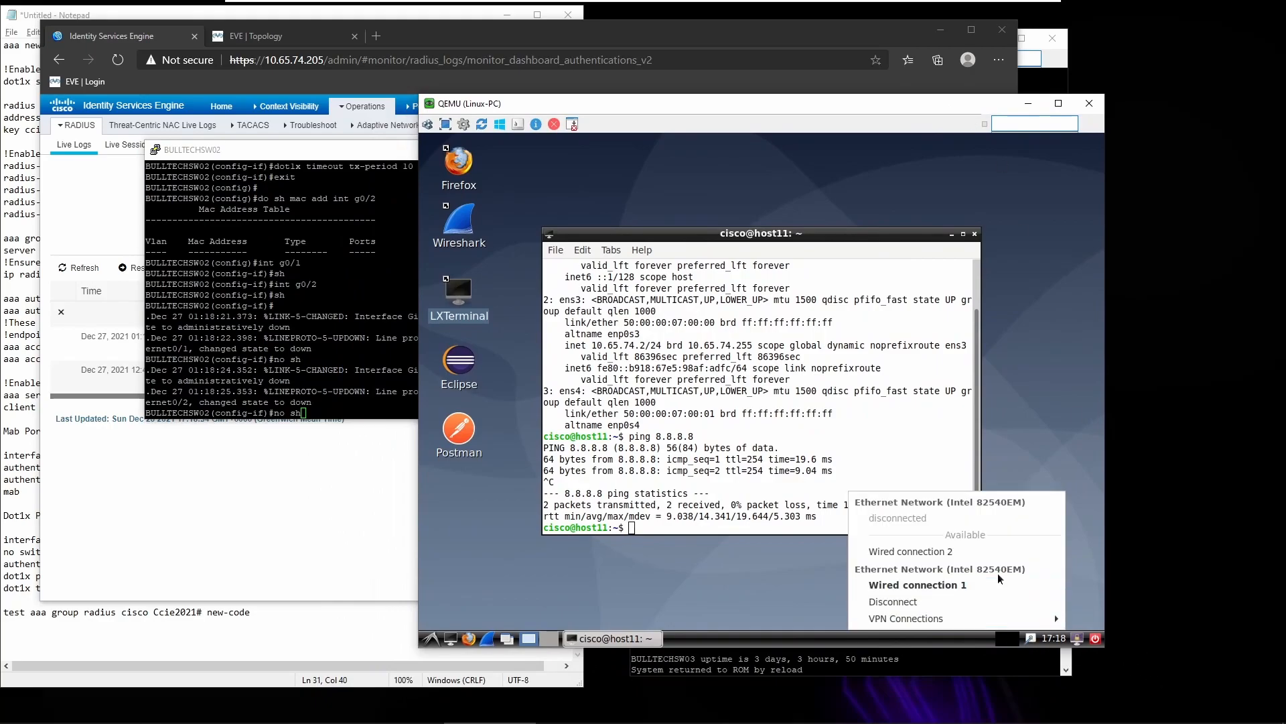
click(971, 602)
click(414, 407)
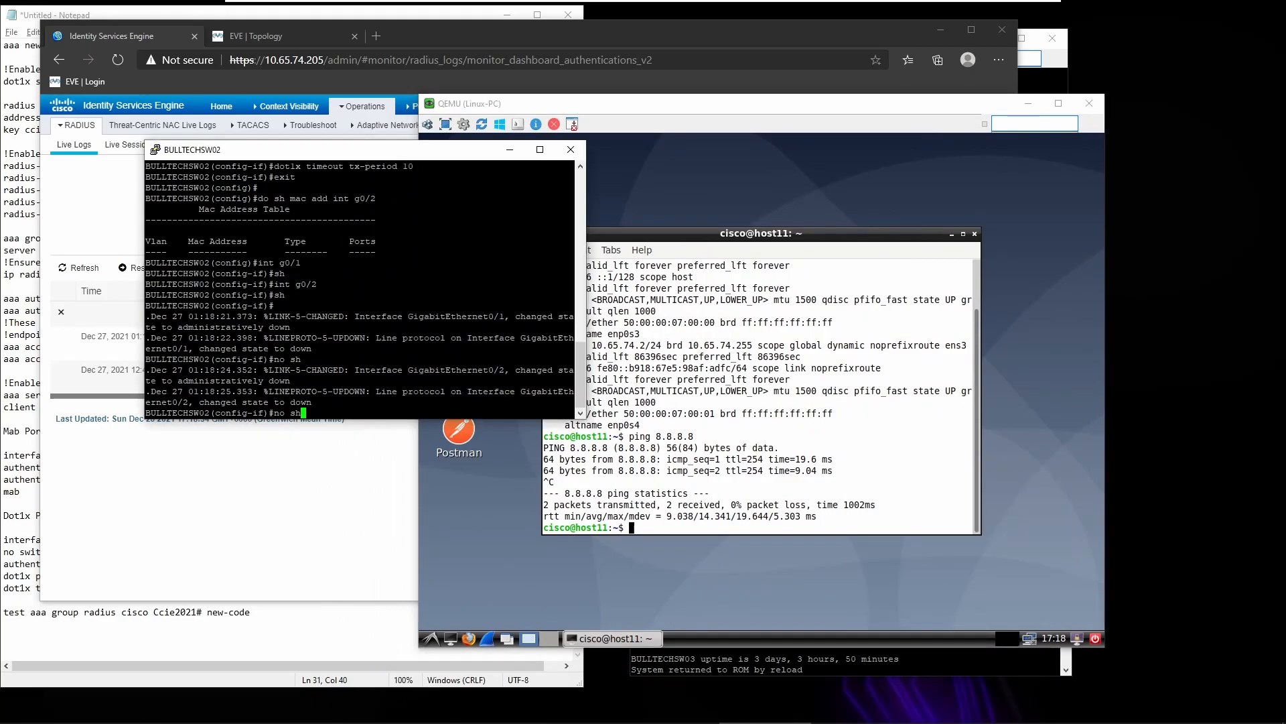
key(Return)
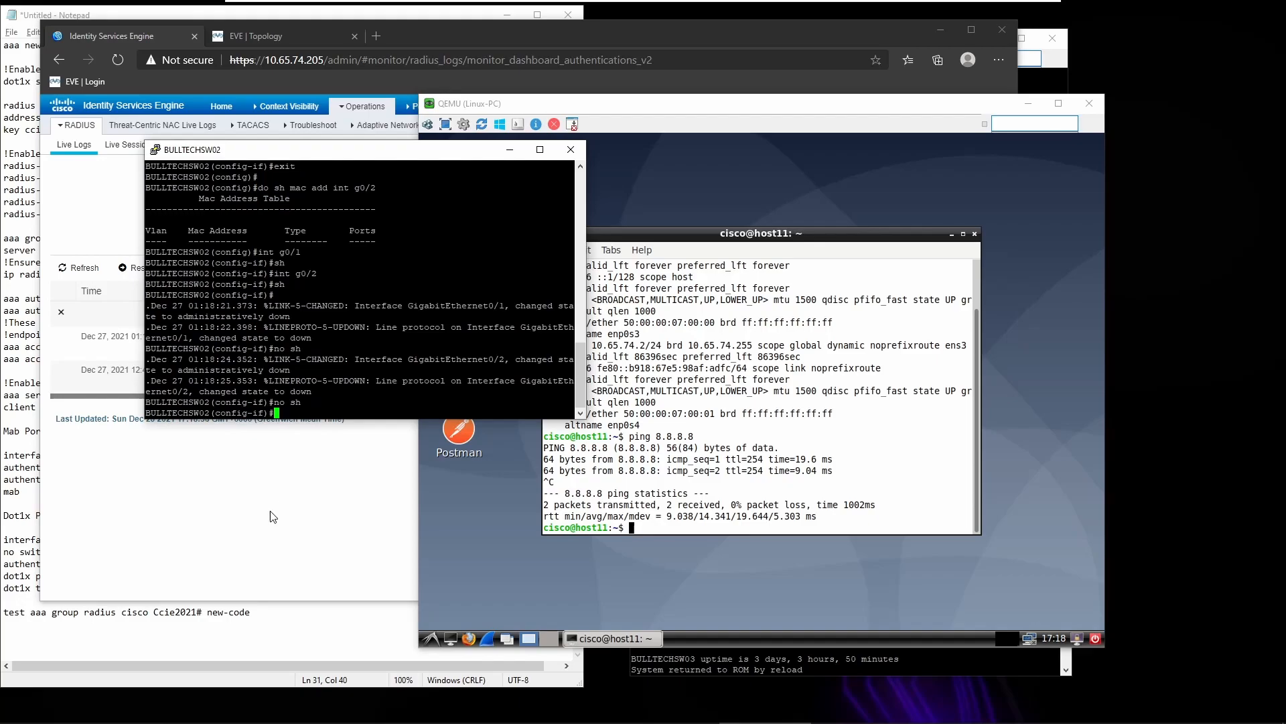
click(270, 530)
click(727, 241)
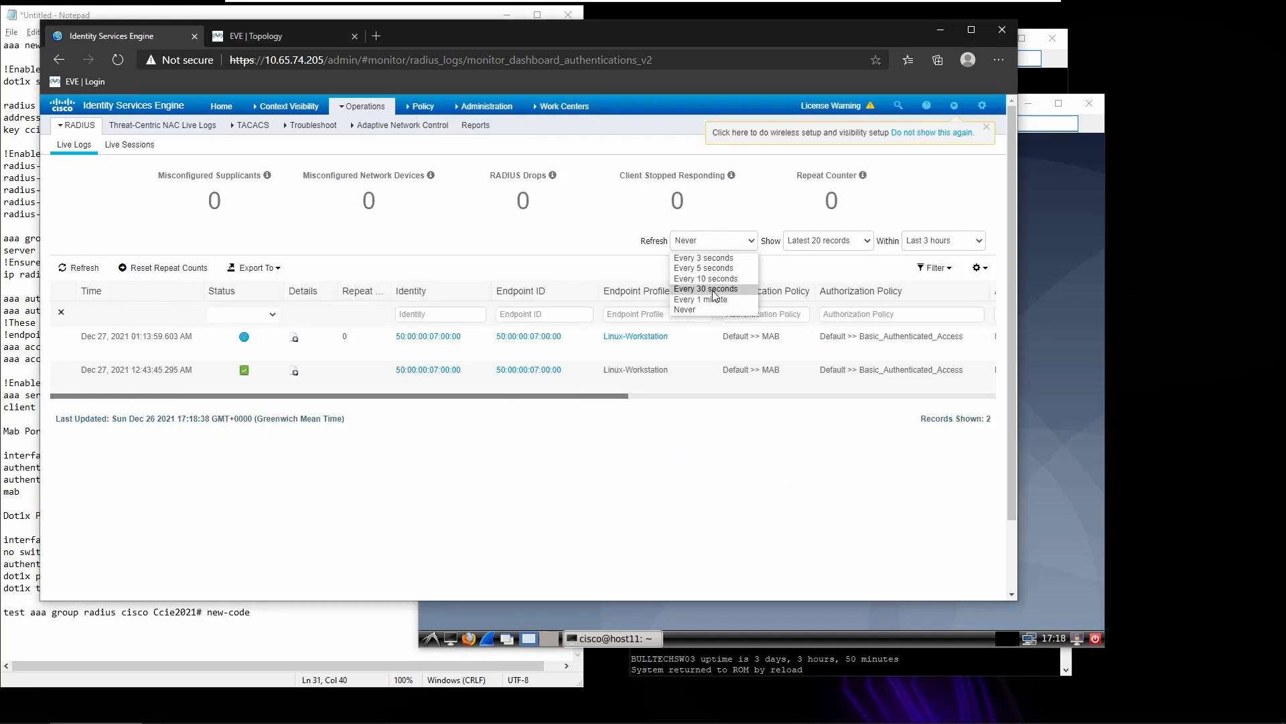
Set the live log to refresh every 3 seconds and reconnect the Linux PC's Wired connection 1.
click(713, 259)
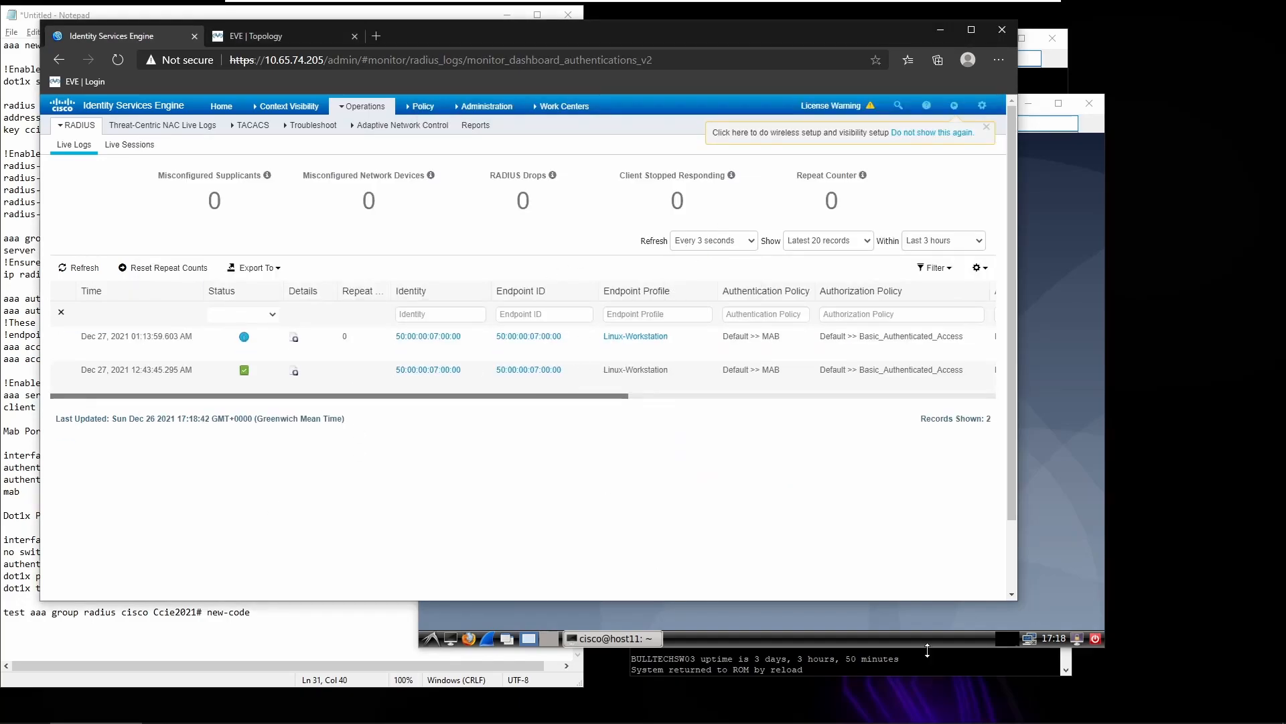
click(773, 630)
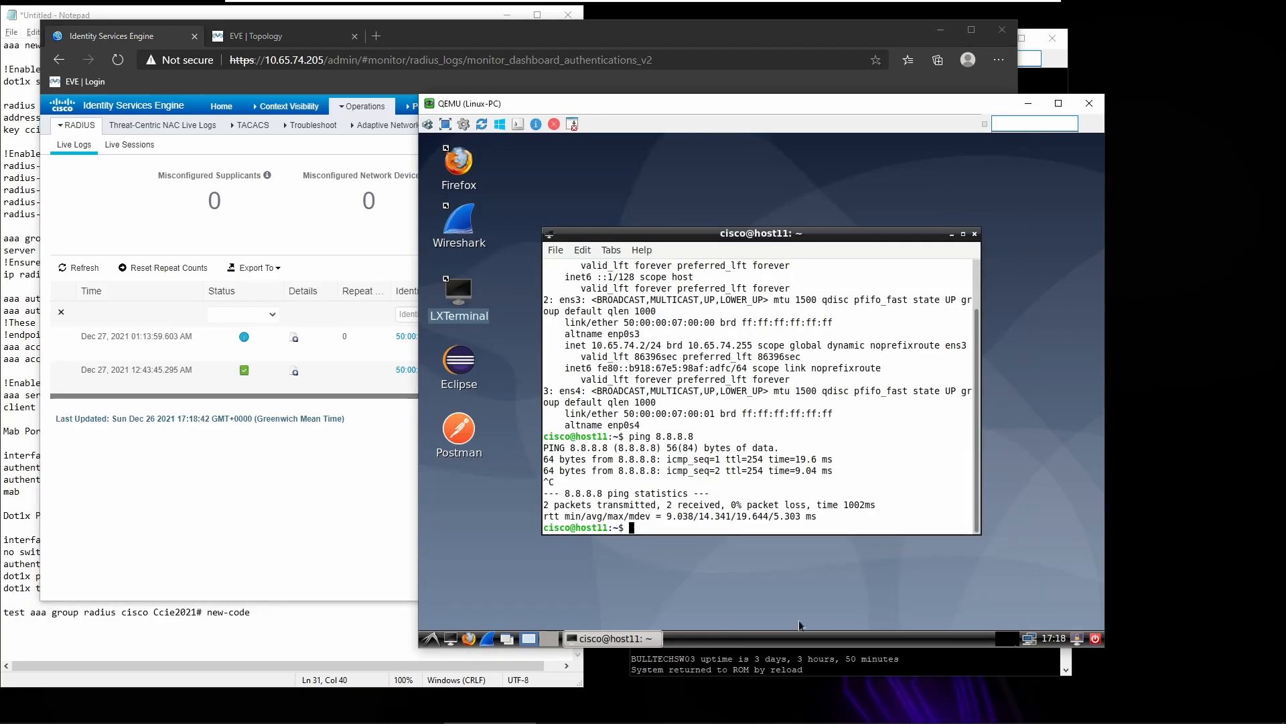
click(1032, 640)
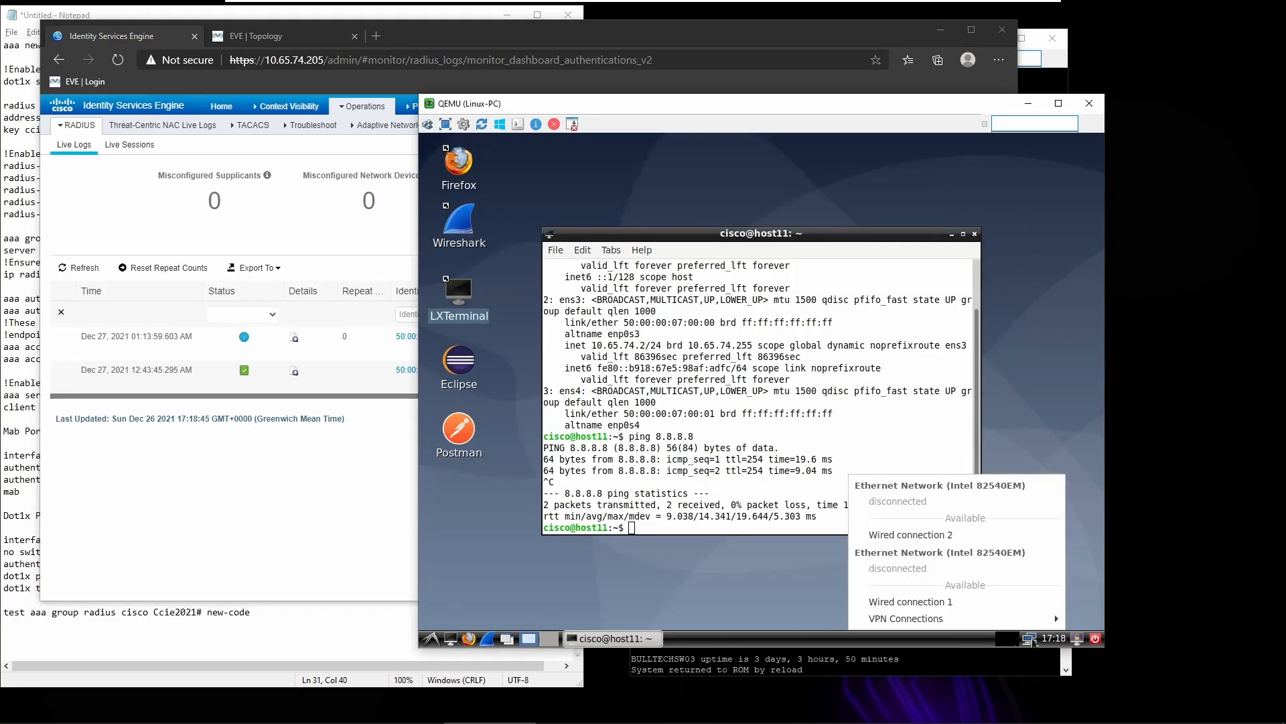
click(961, 601)
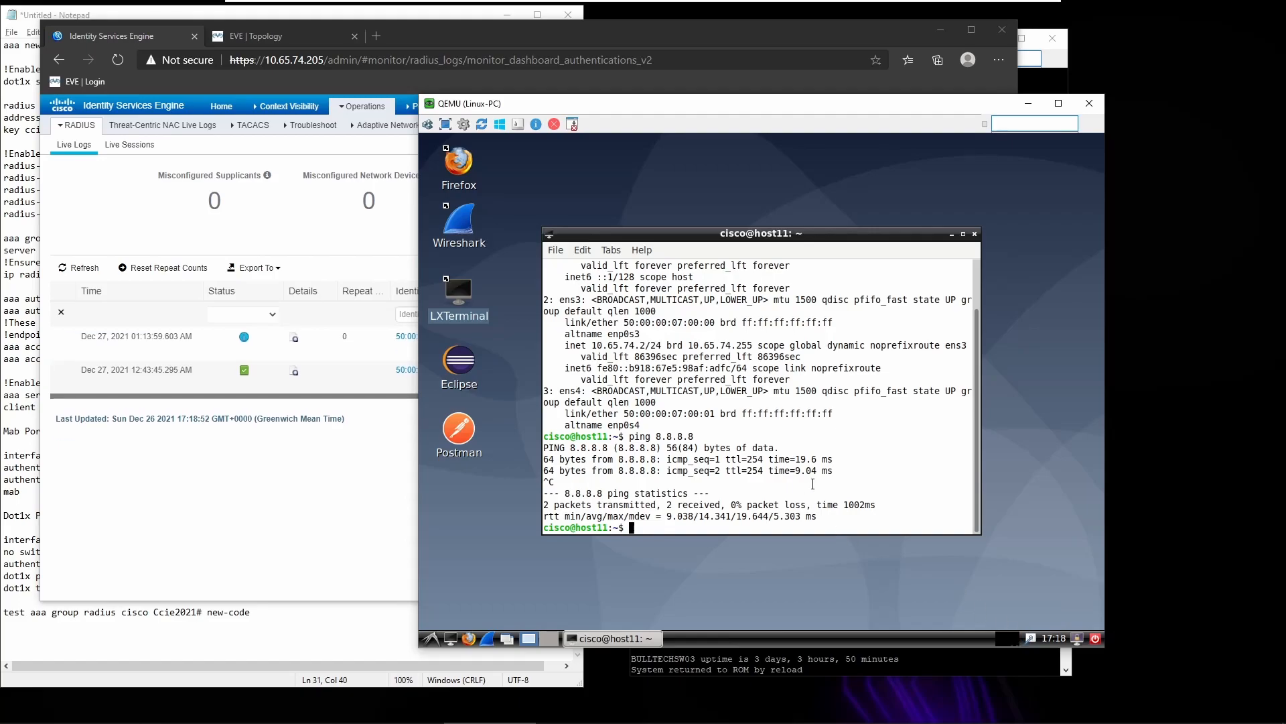
Widen the browser and policy columns to read the new BULLTECH_ENTERPRISE_PS >> LAN_AUTHORIZATION_POLICY entries.
click(280, 507)
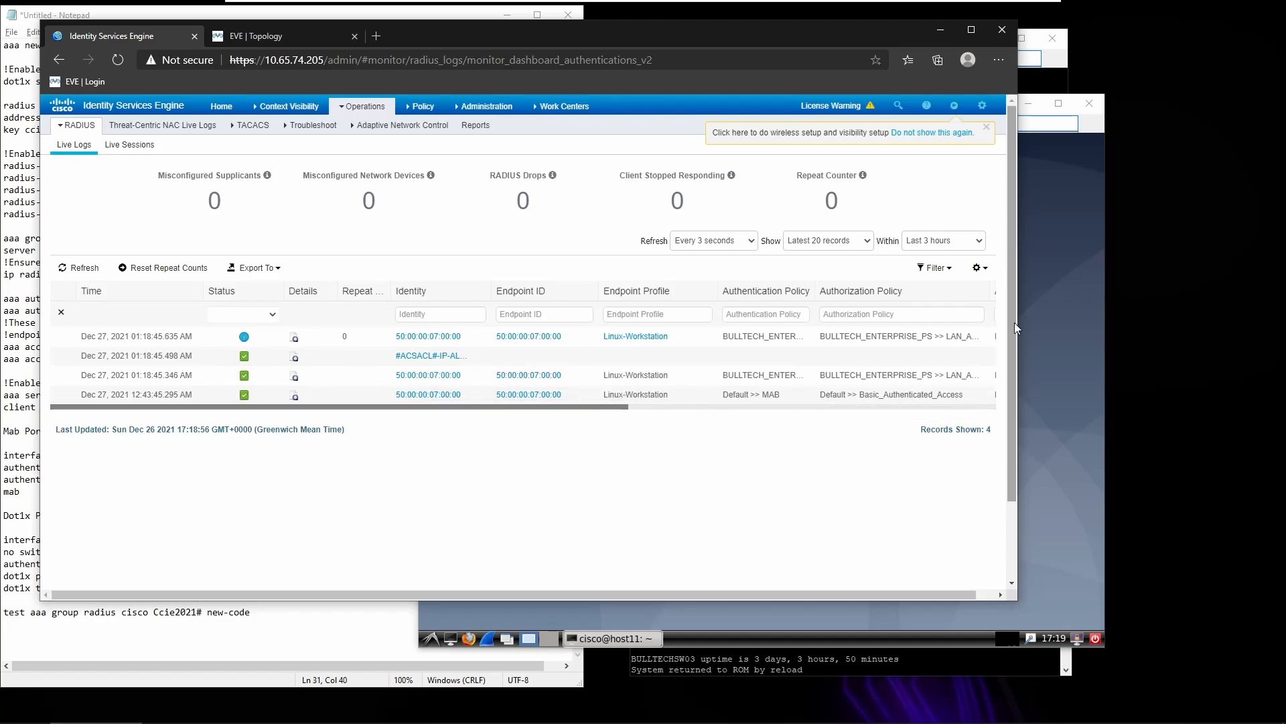
drag(1129, 330, 1210, 330)
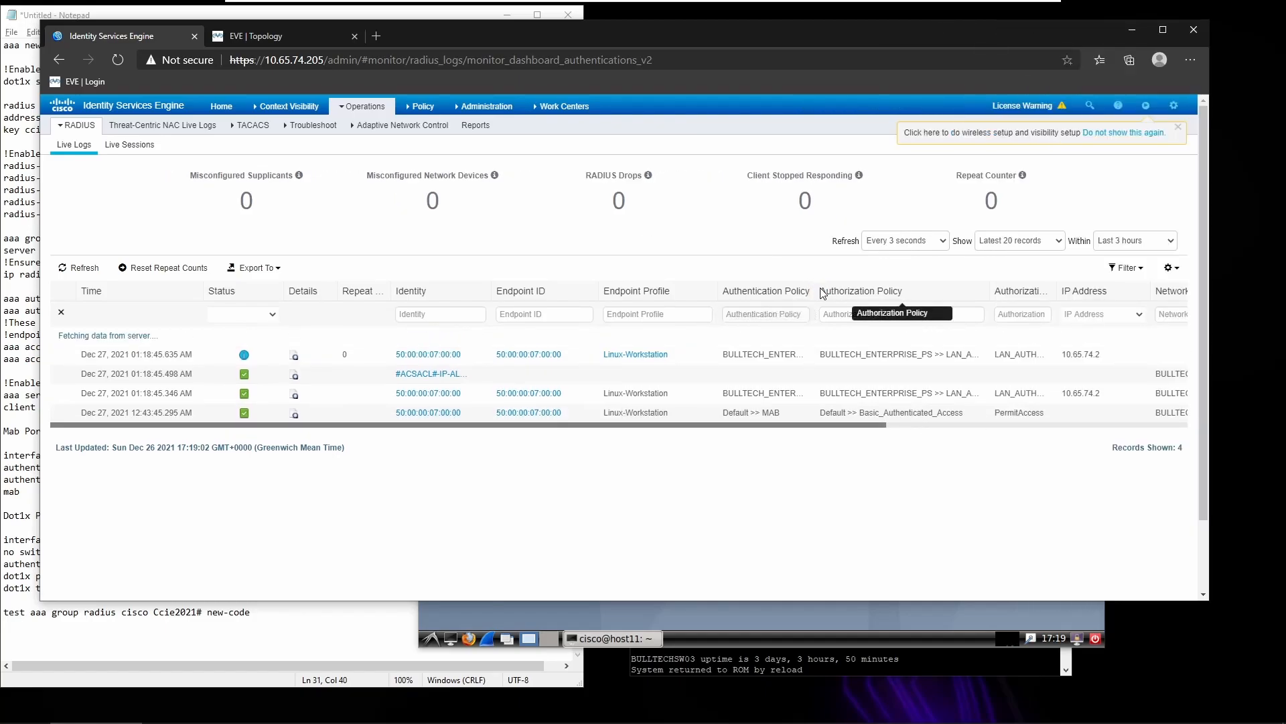
drag(816, 292, 899, 296)
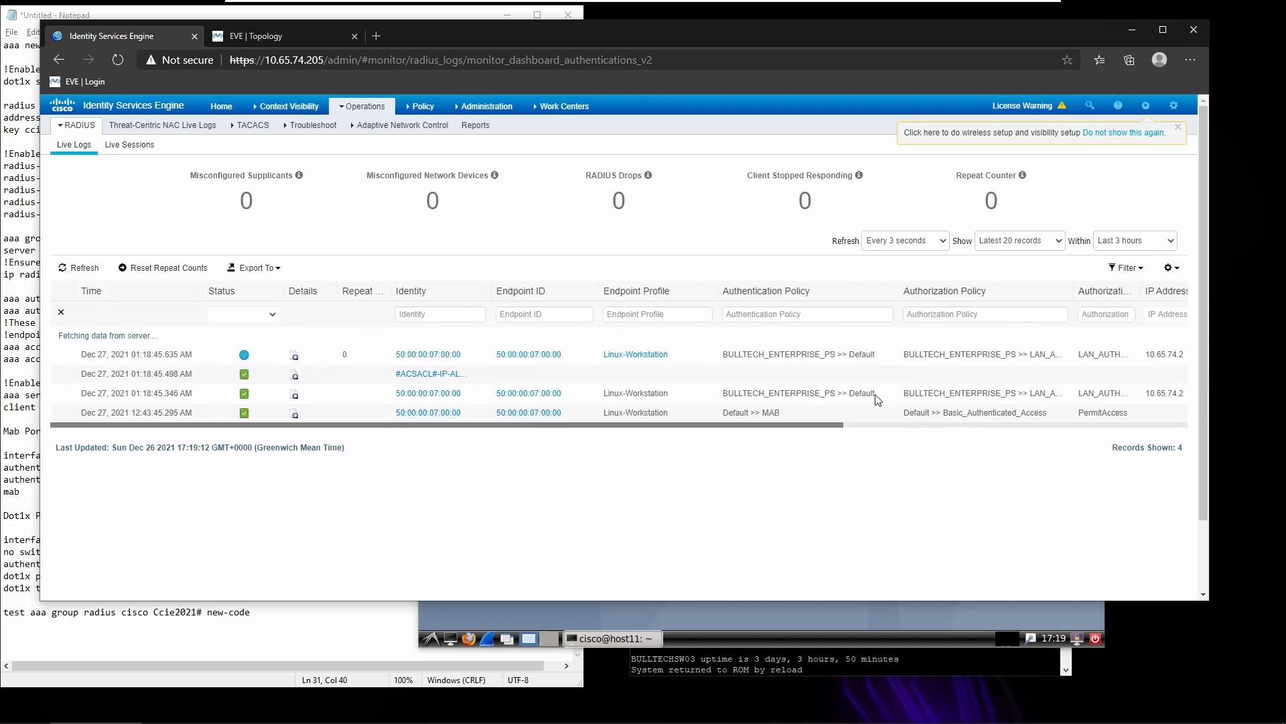
drag(788, 408, 931, 409)
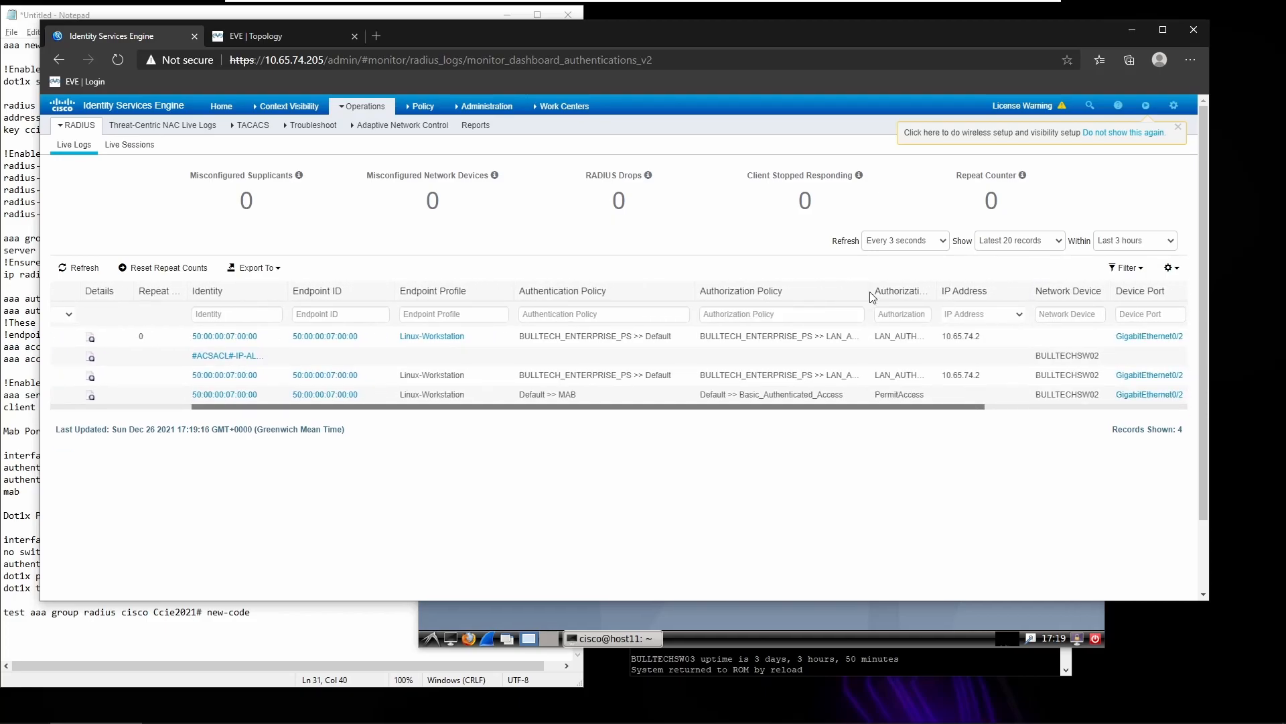
drag(871, 301, 967, 305)
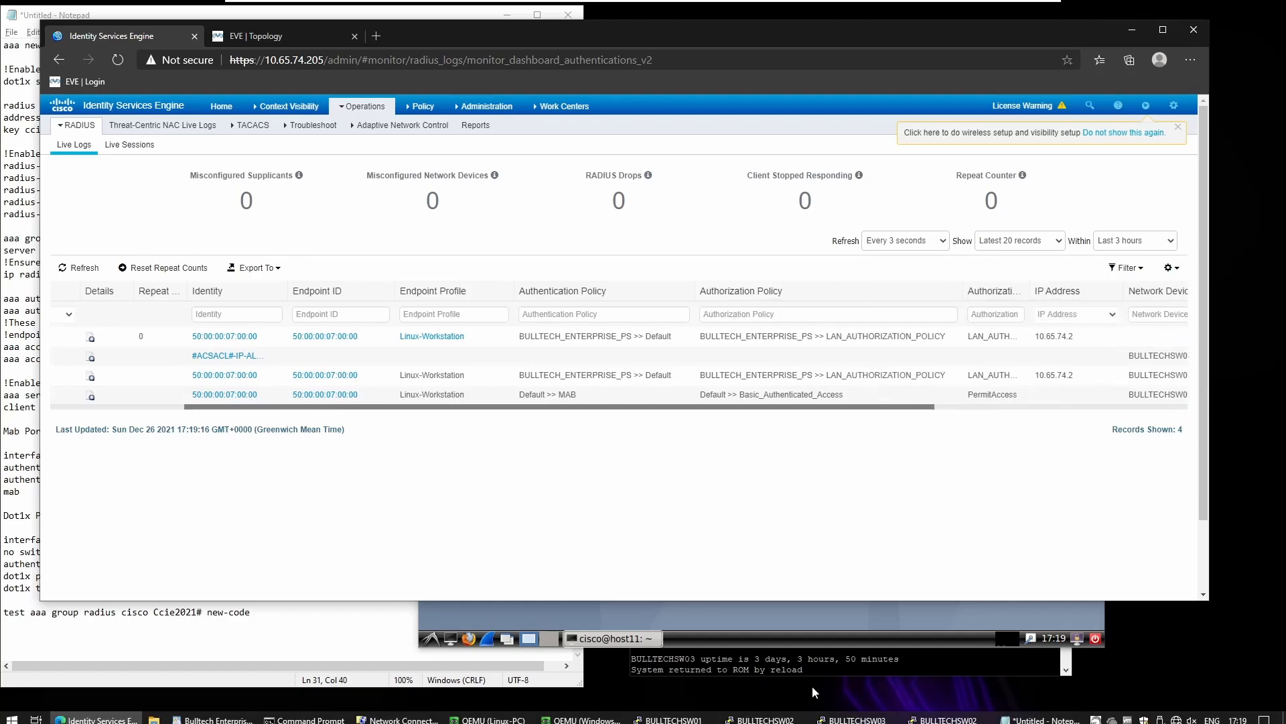
On the Linux PC, rerun the ping to 8.8.8.8 and stop it once it fails.
click(808, 620)
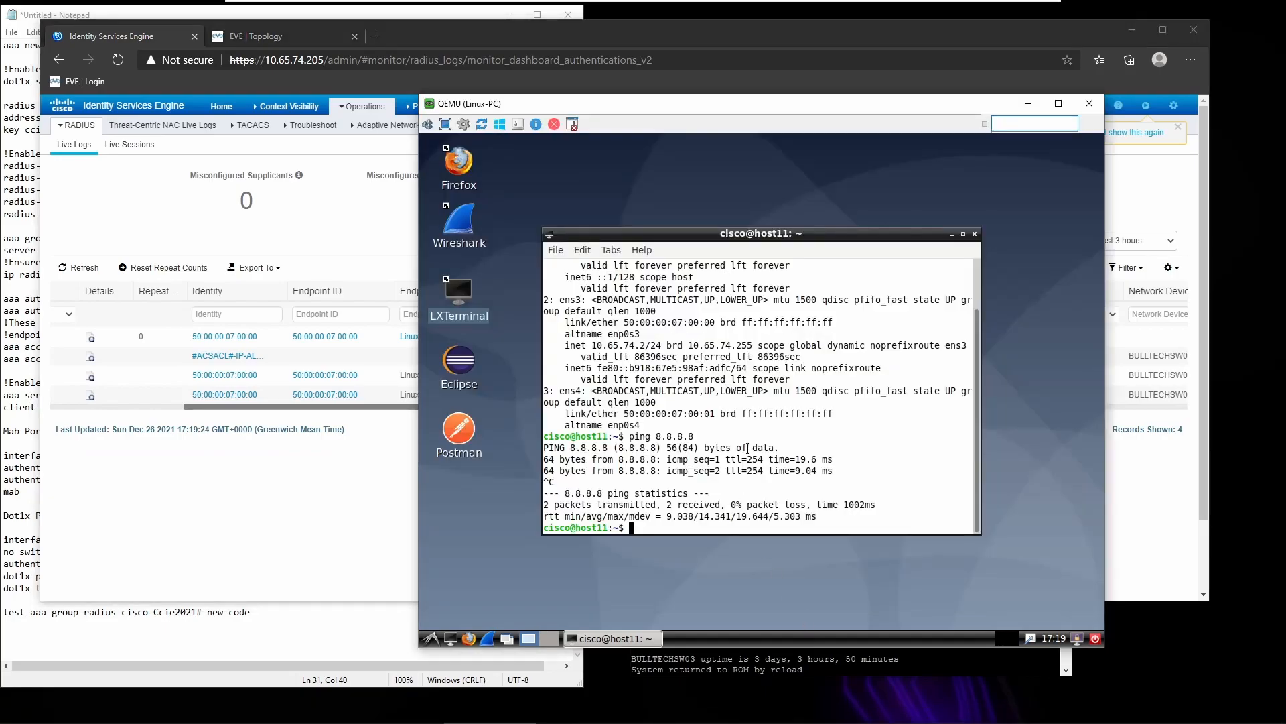
key(Up)
key(Return)
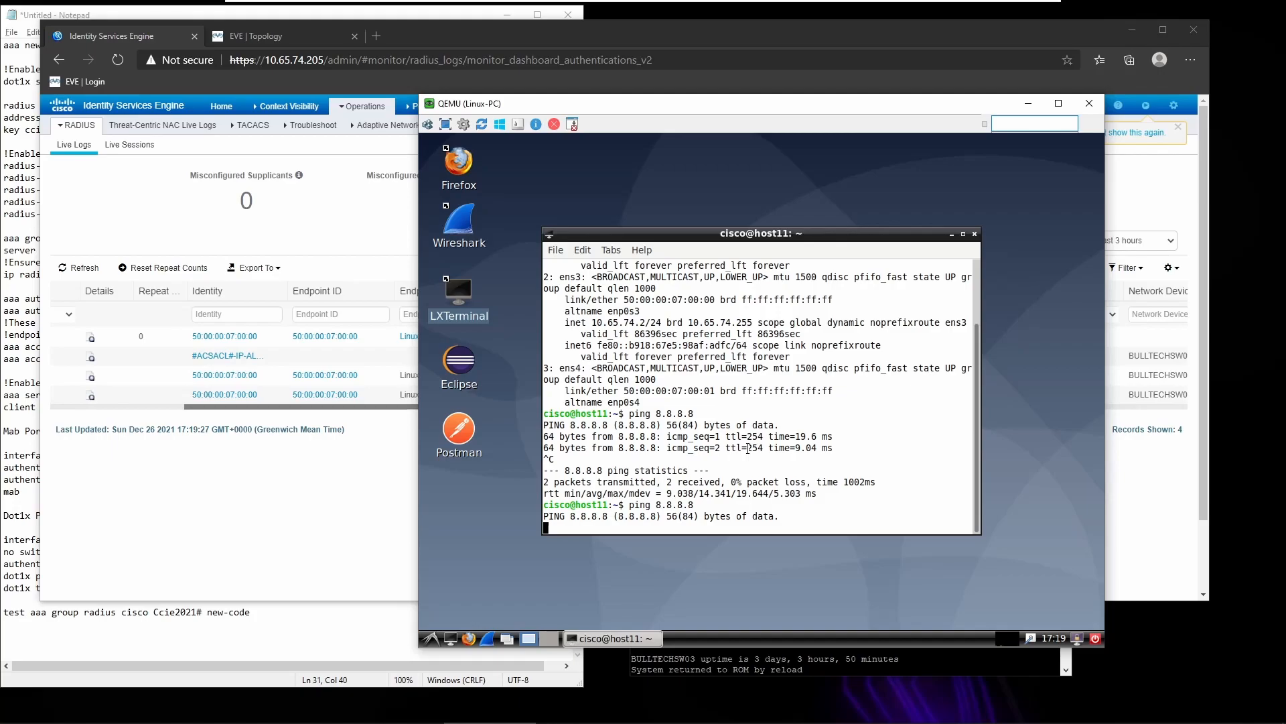
key(ctrl+c)
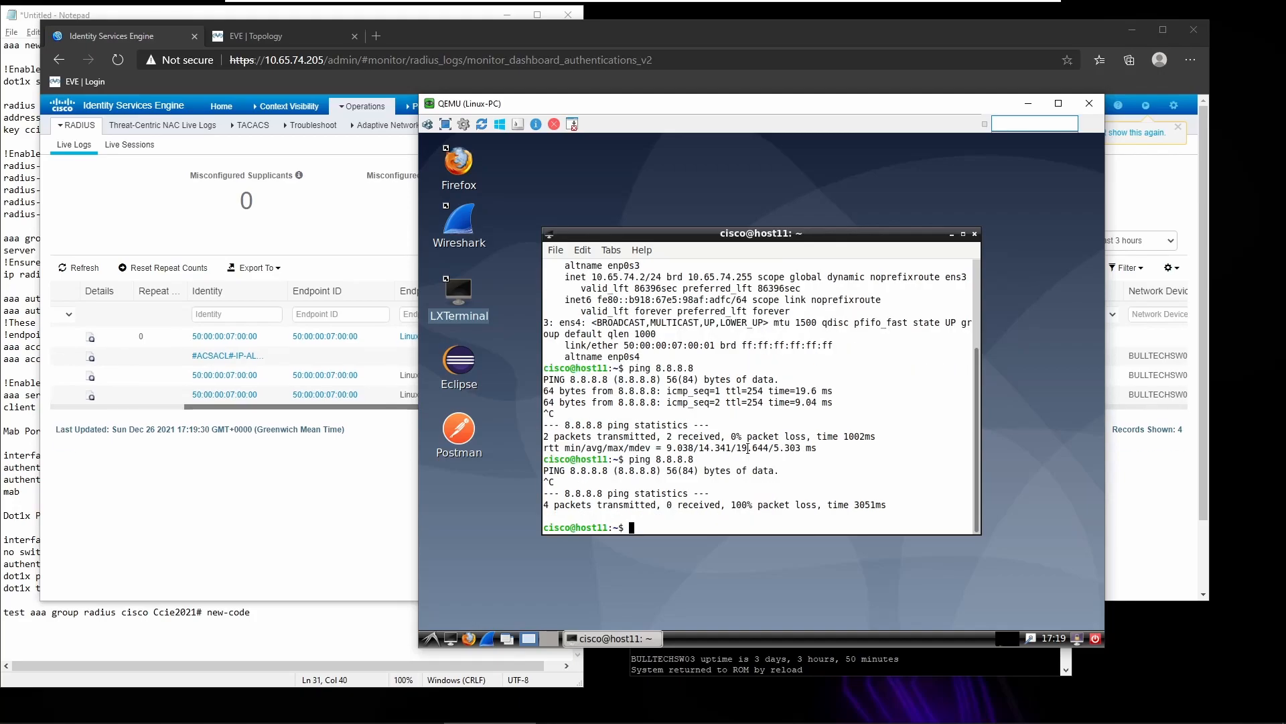
Ping the ISE server 10.65.74.205 and read its statistics: 3/3 replies, 0% loss.
text(ping 10.65.74.205)
key(Return)
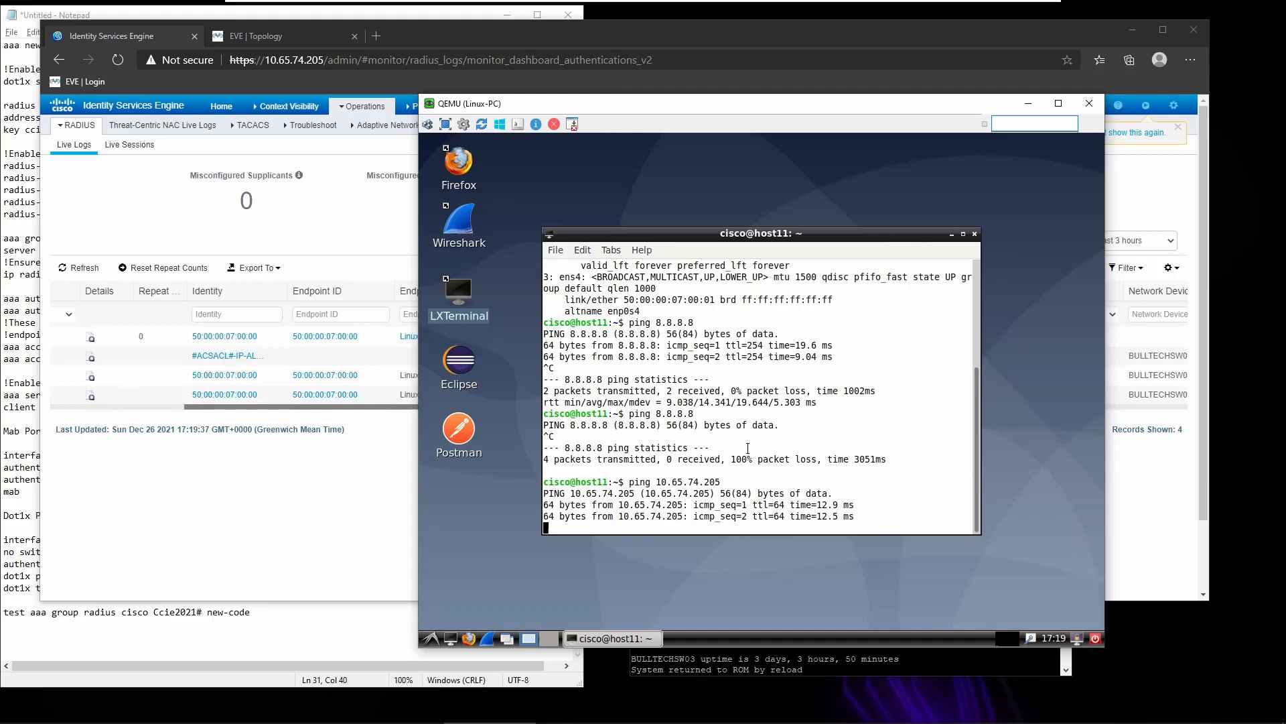
key(ctrl+c)
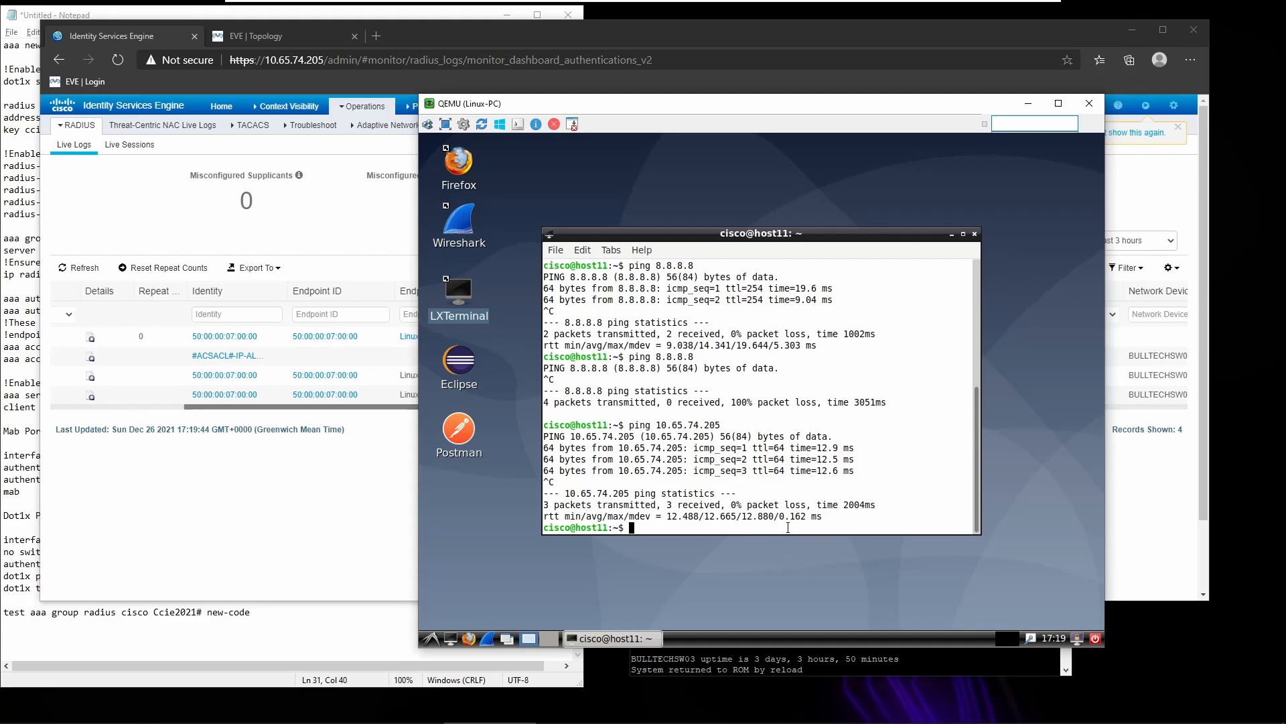
Enlarge the BULLTECHSW02 console and show Gi0/2's authentication session details.
click(789, 716)
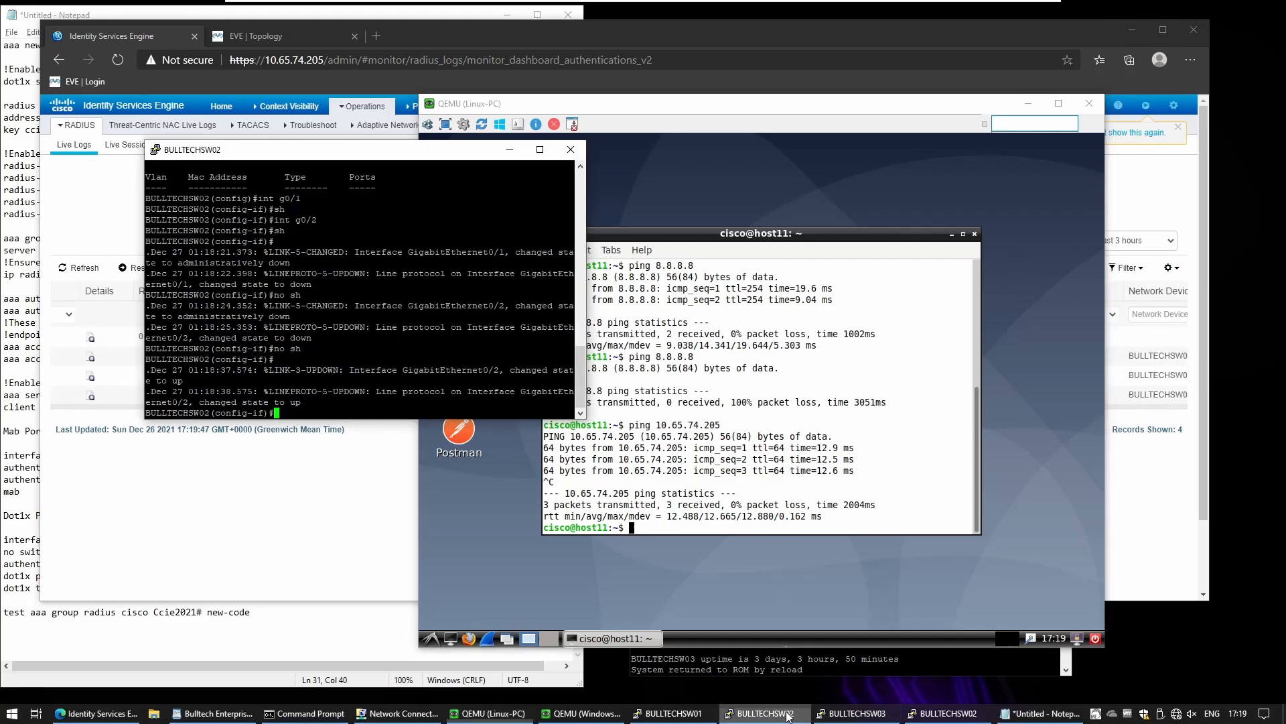
drag(587, 284, 937, 303)
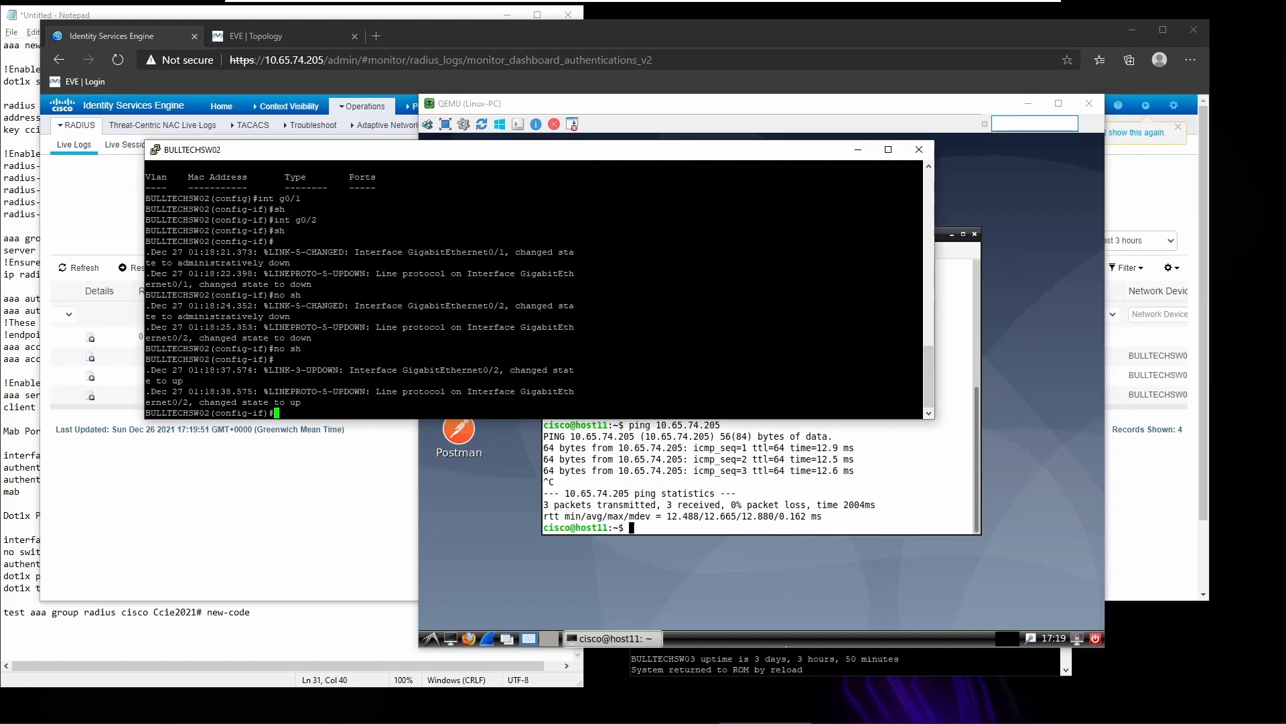
drag(402, 421, 402, 623)
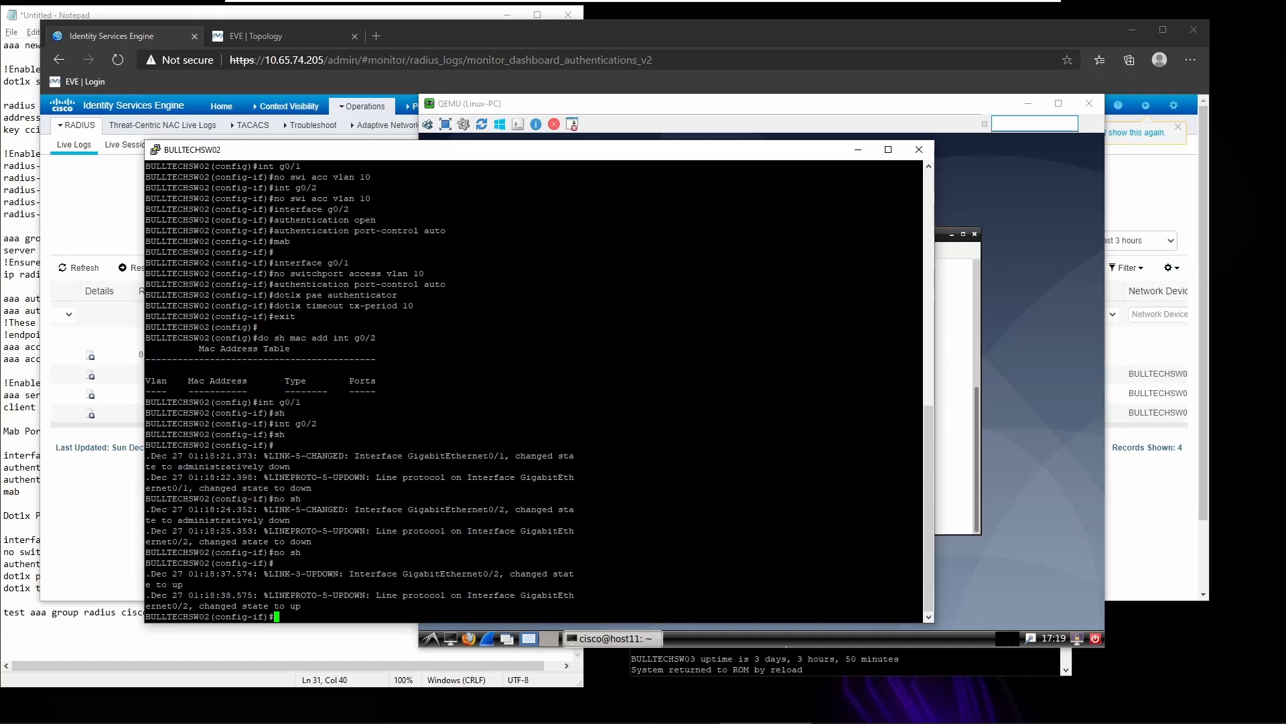
text(do sh )
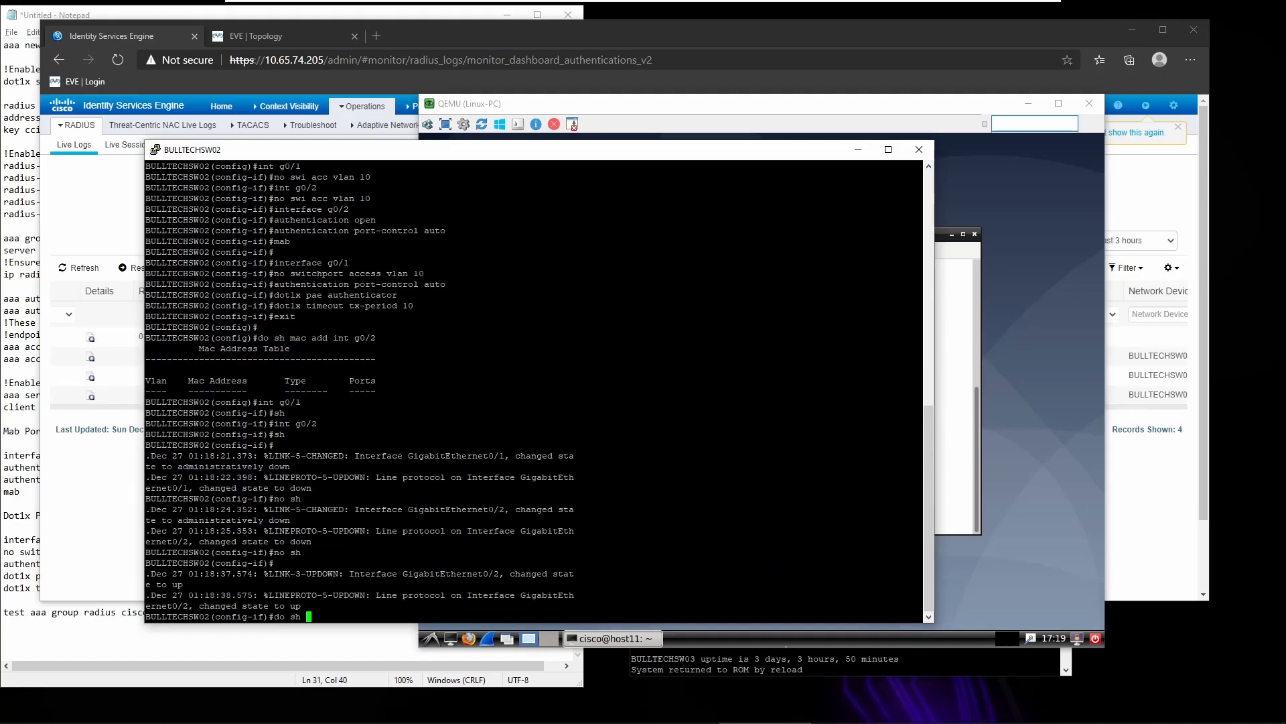
text(authenti ses int g0/2 de)
key(Return)
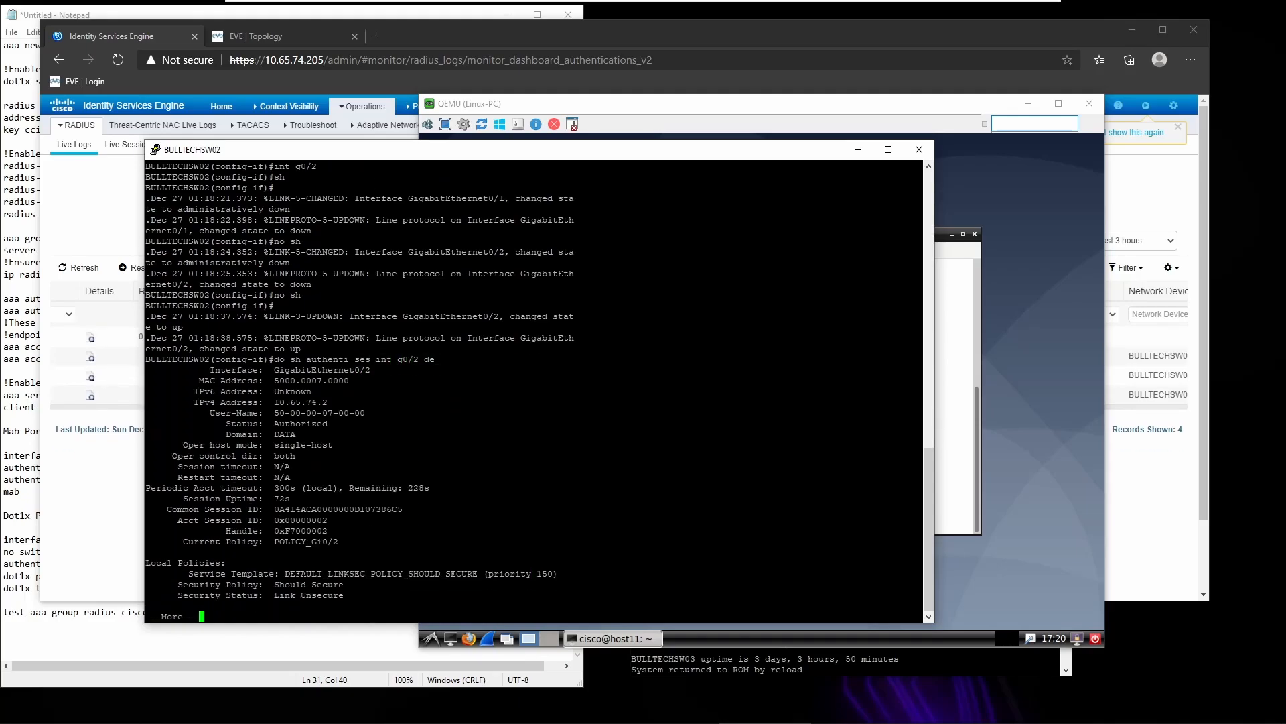
Review Gi0/2's client MAC, IPv4 address, VLAN 10 and downloaded ACL, then list the switch's access lists.
drag(275, 381, 376, 445)
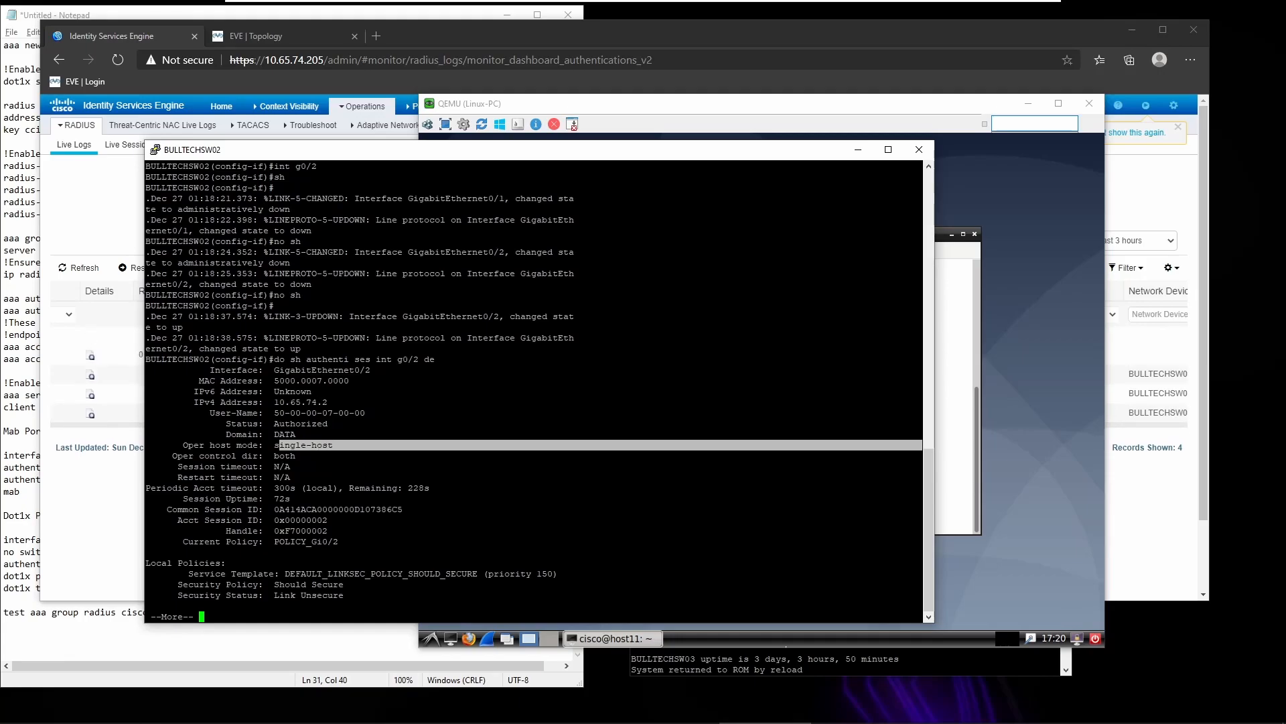
key(space)
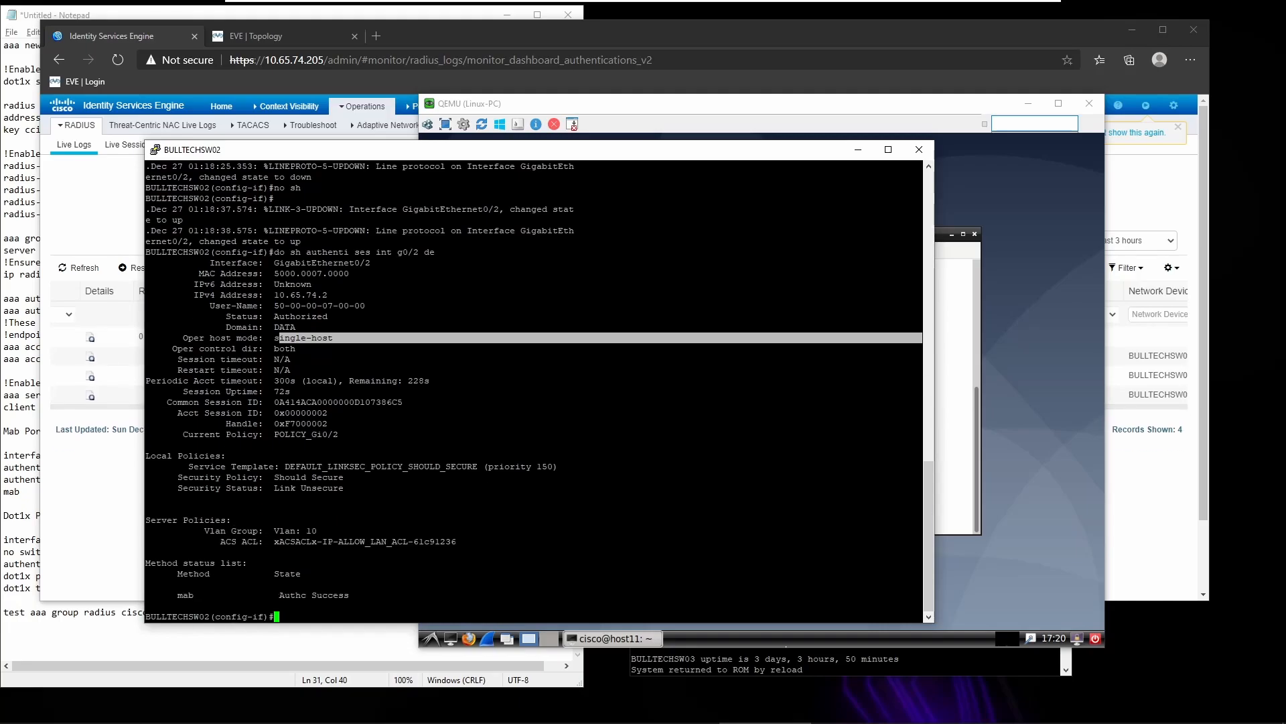
drag(275, 531, 329, 531)
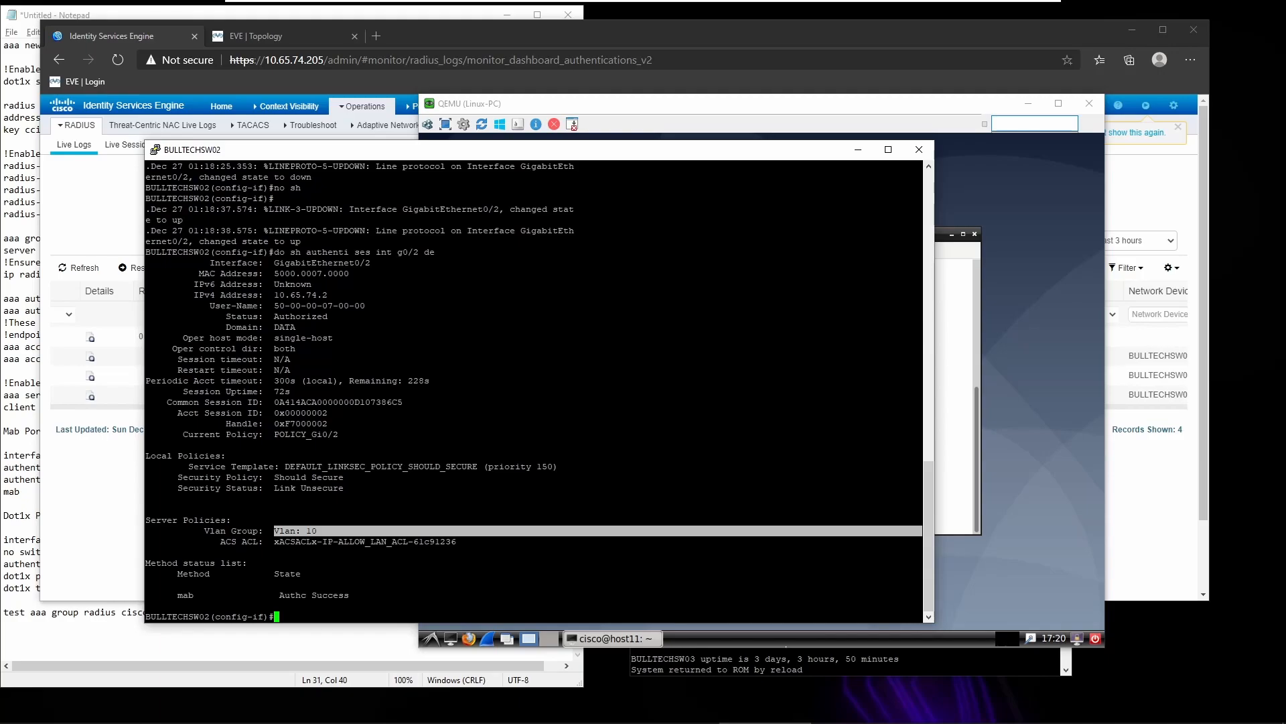
drag(469, 531, 407, 541)
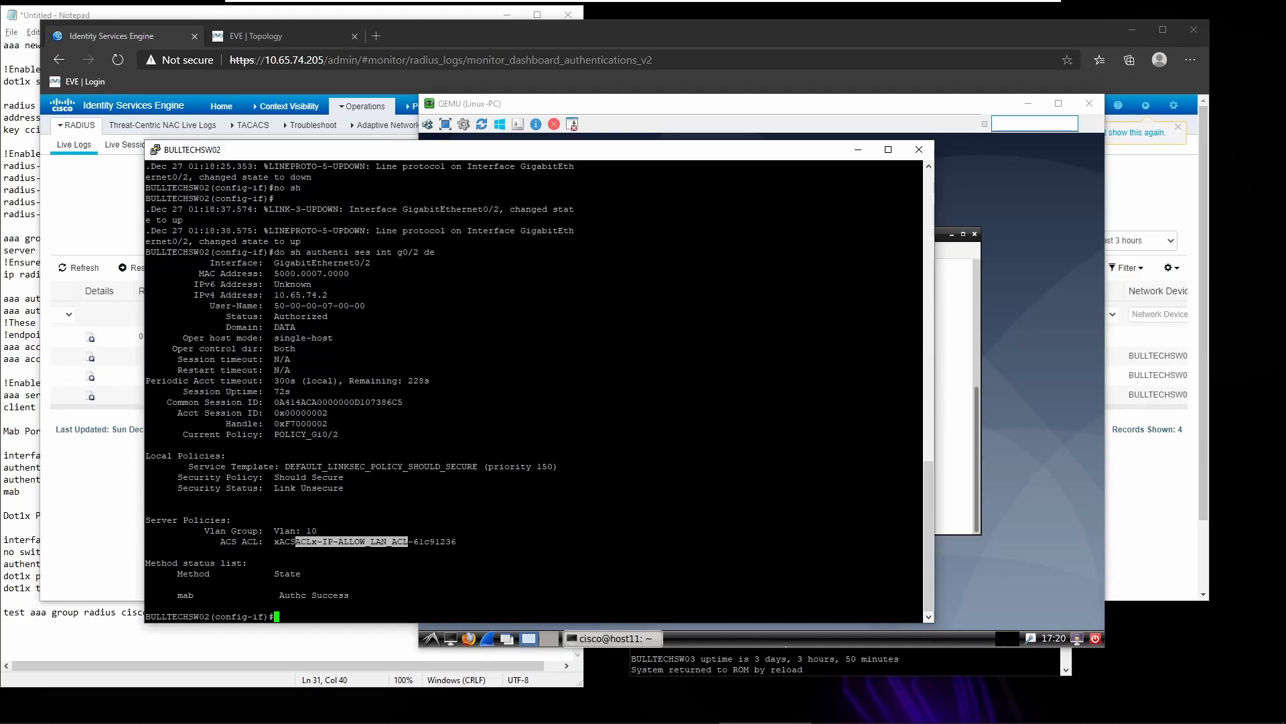
click(408, 542)
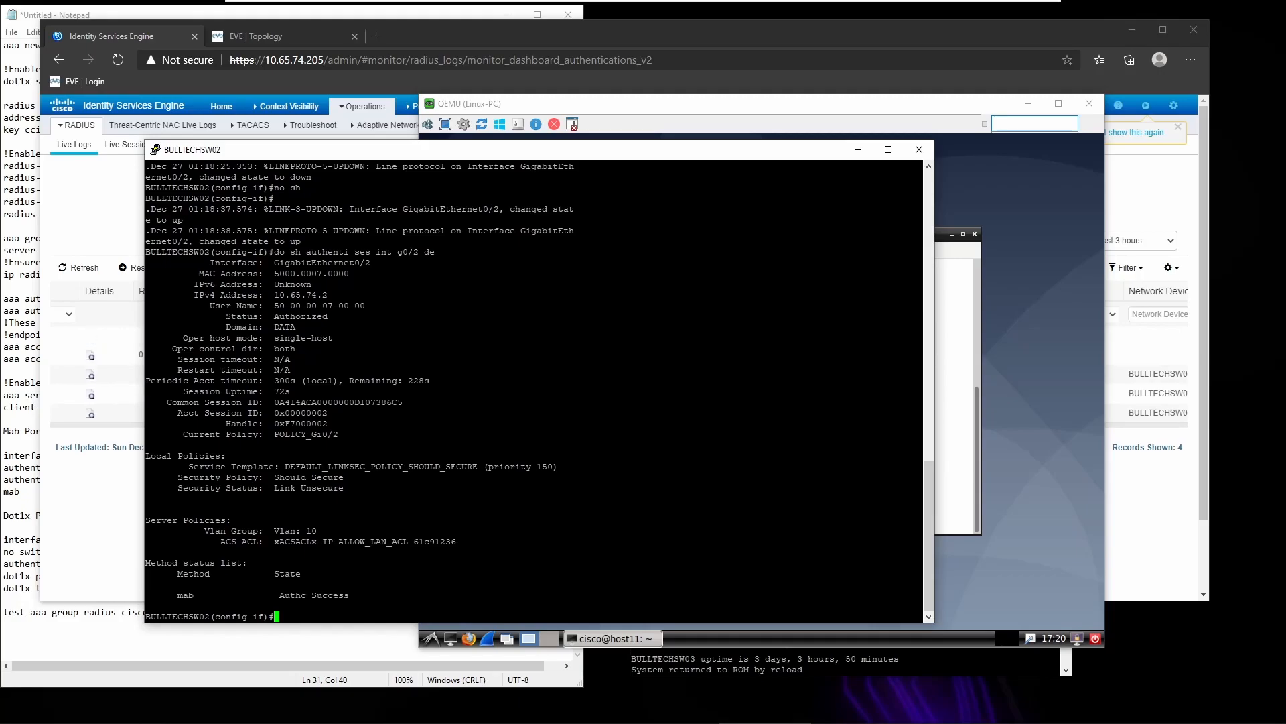
text(do sh access-list)
key(Return)
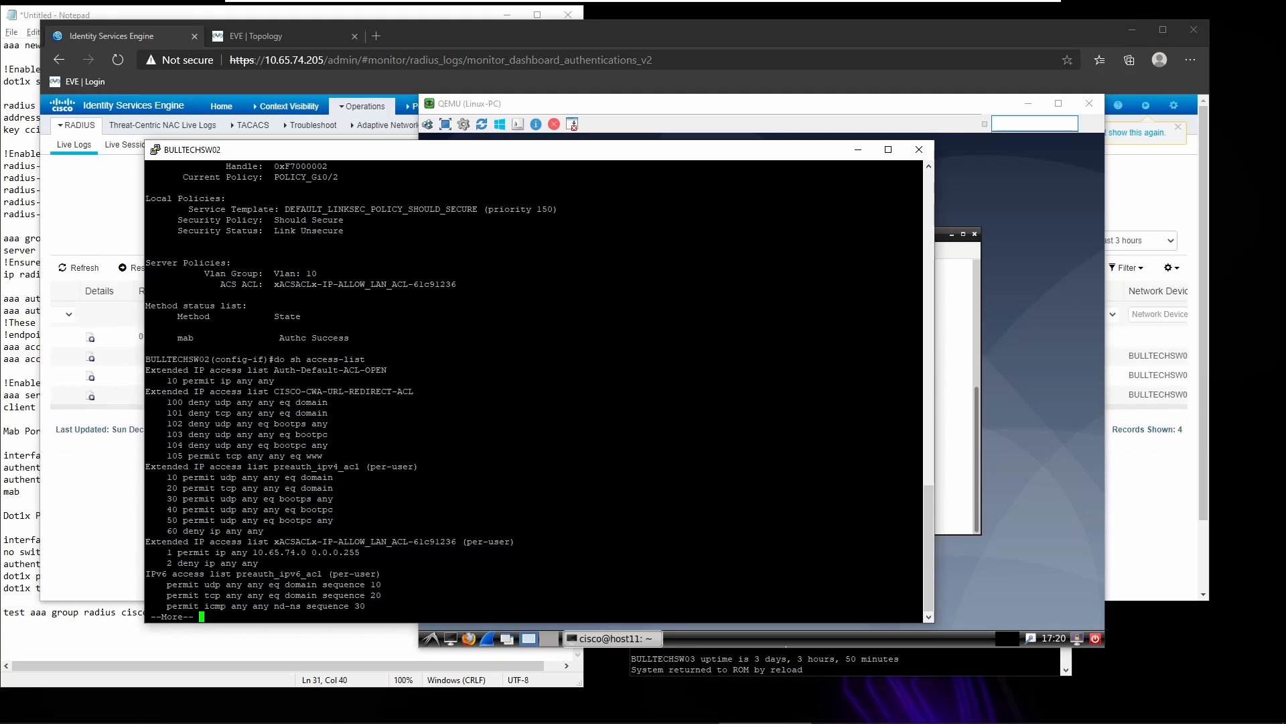
Show the switch interface status and confirm Gi0/2 is connected in VLAN 10.
text(dodo sh)
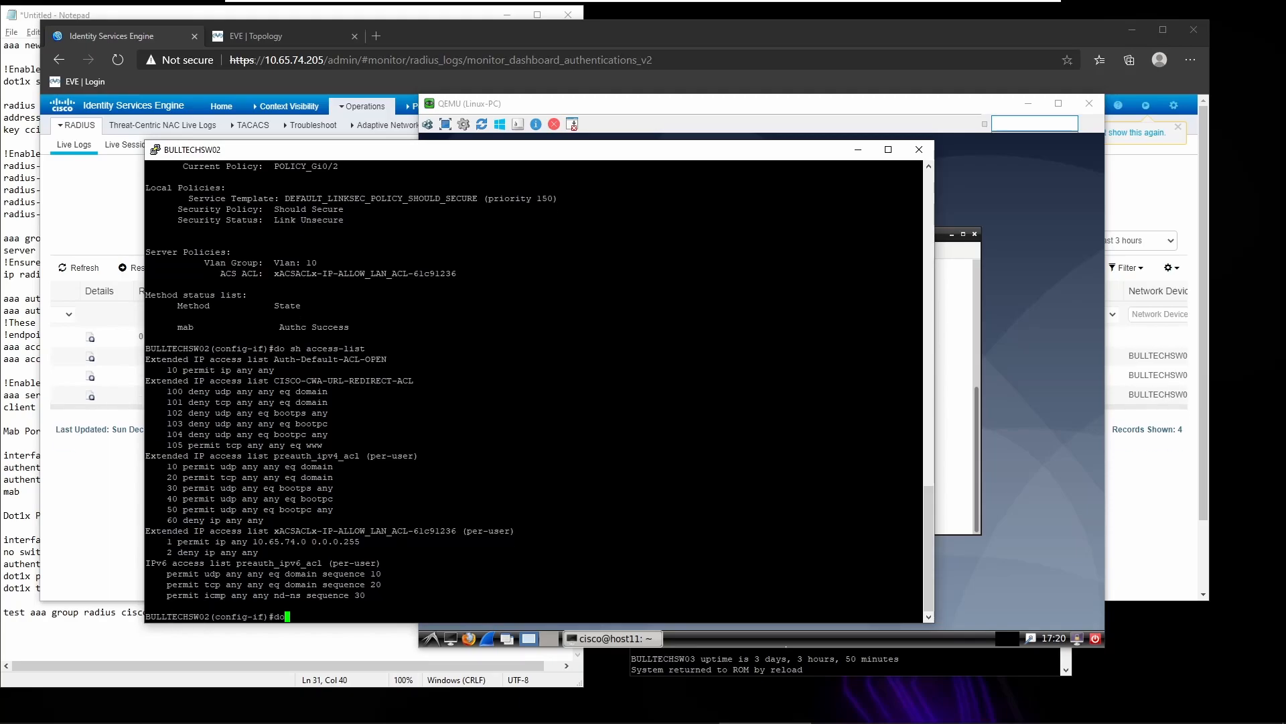
key(BackSpace)
key(BackSpace)
text(h st)
key(BackSpace)
key(BackSpace)
text(inter stat)
key(Return)
text(us)
key(Return)
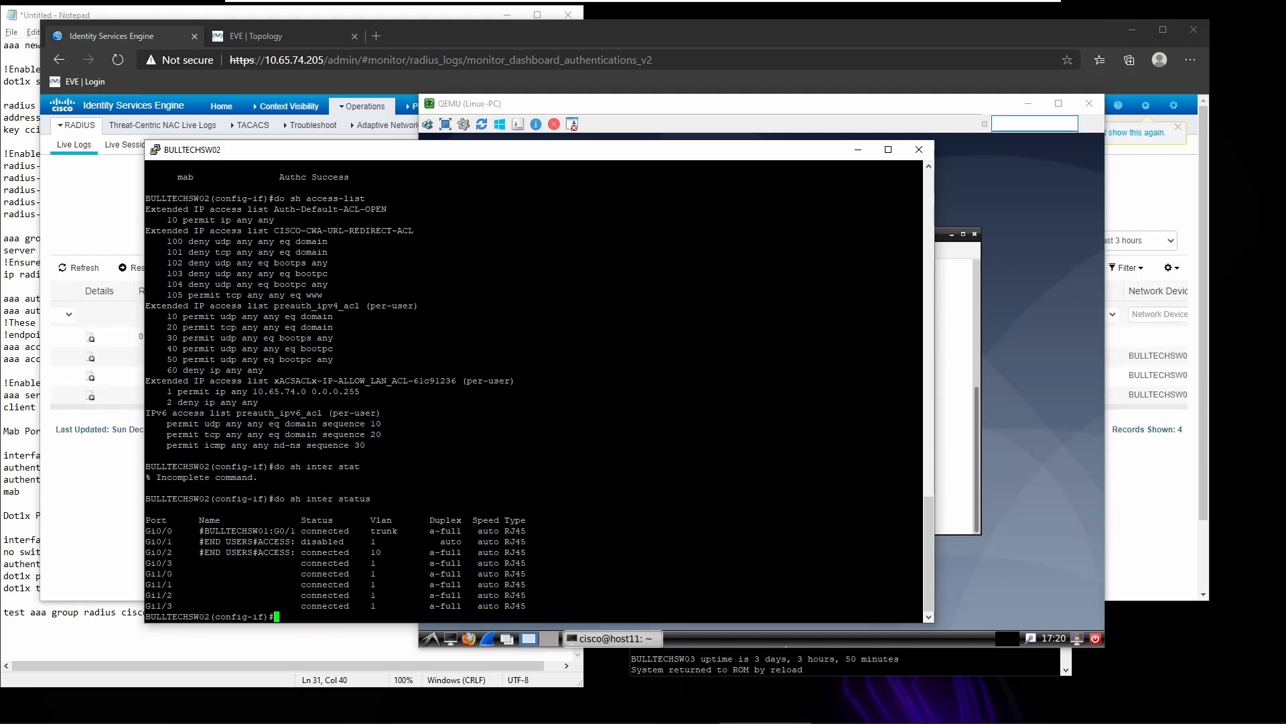
drag(163, 553, 392, 553)
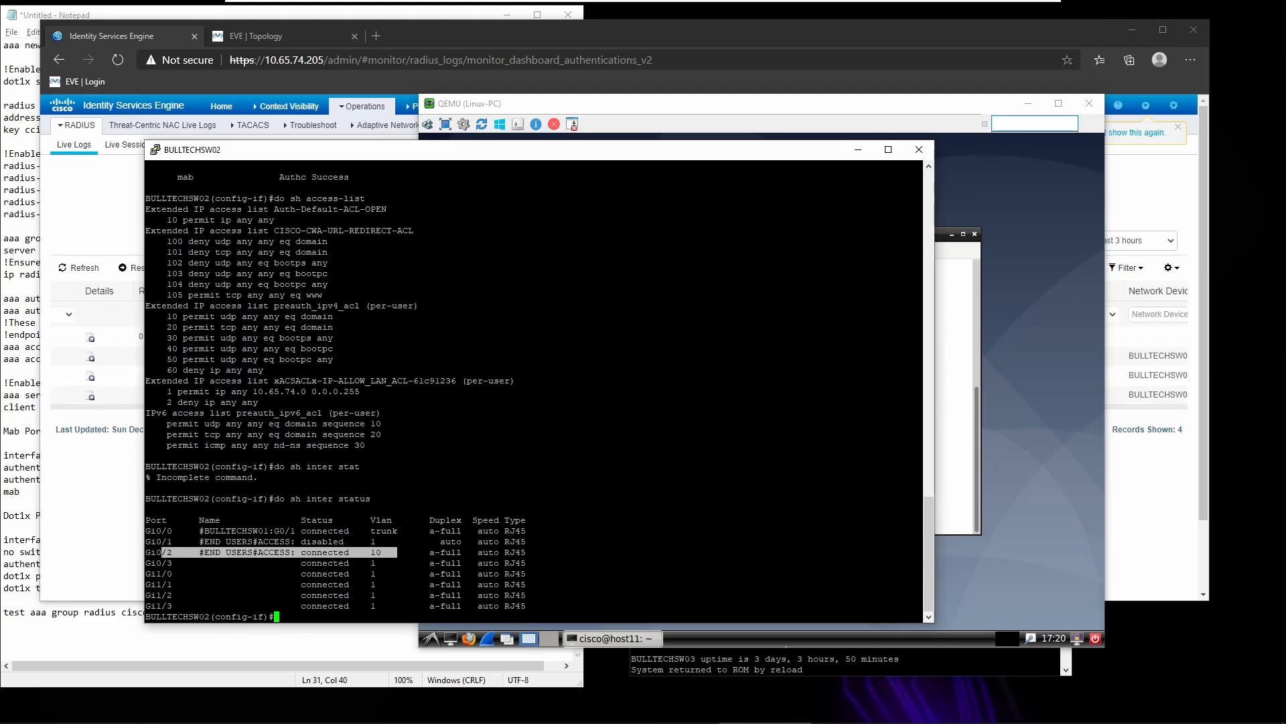
Show Gi0/2's running configuration, then return to the ISE live logs.
text(do)
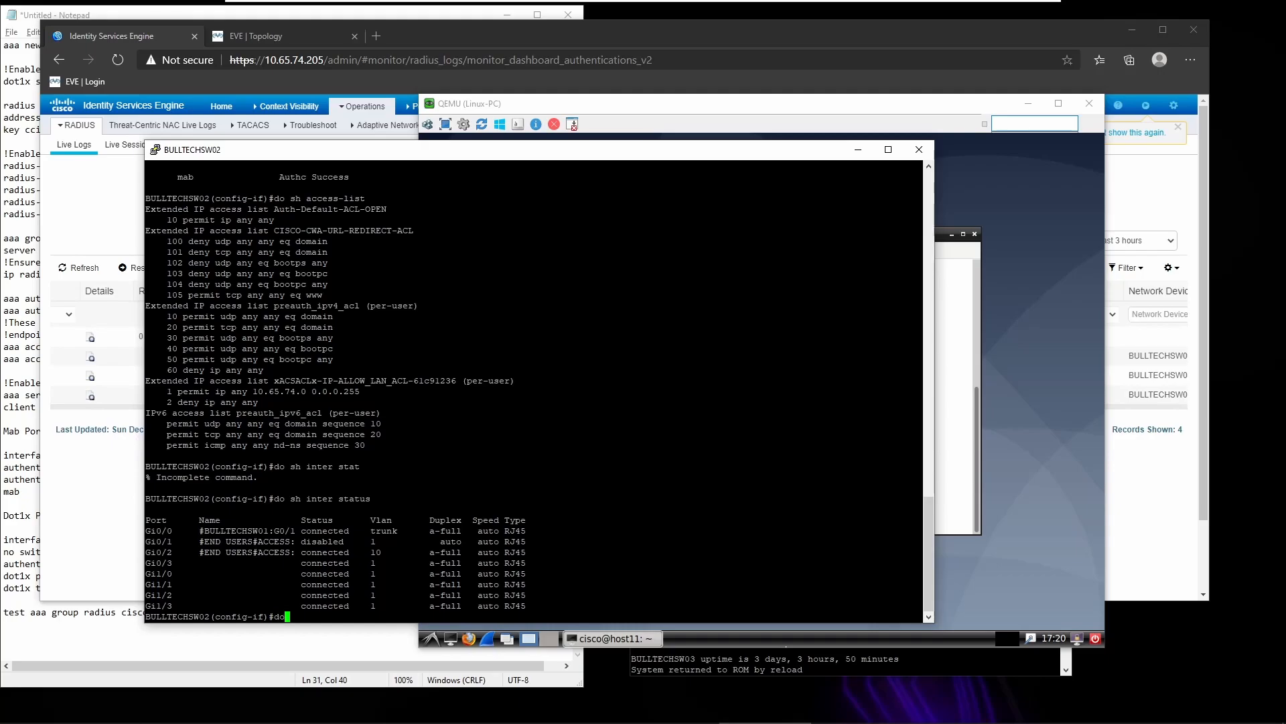
text( sh run int g0/2)
key(Return)
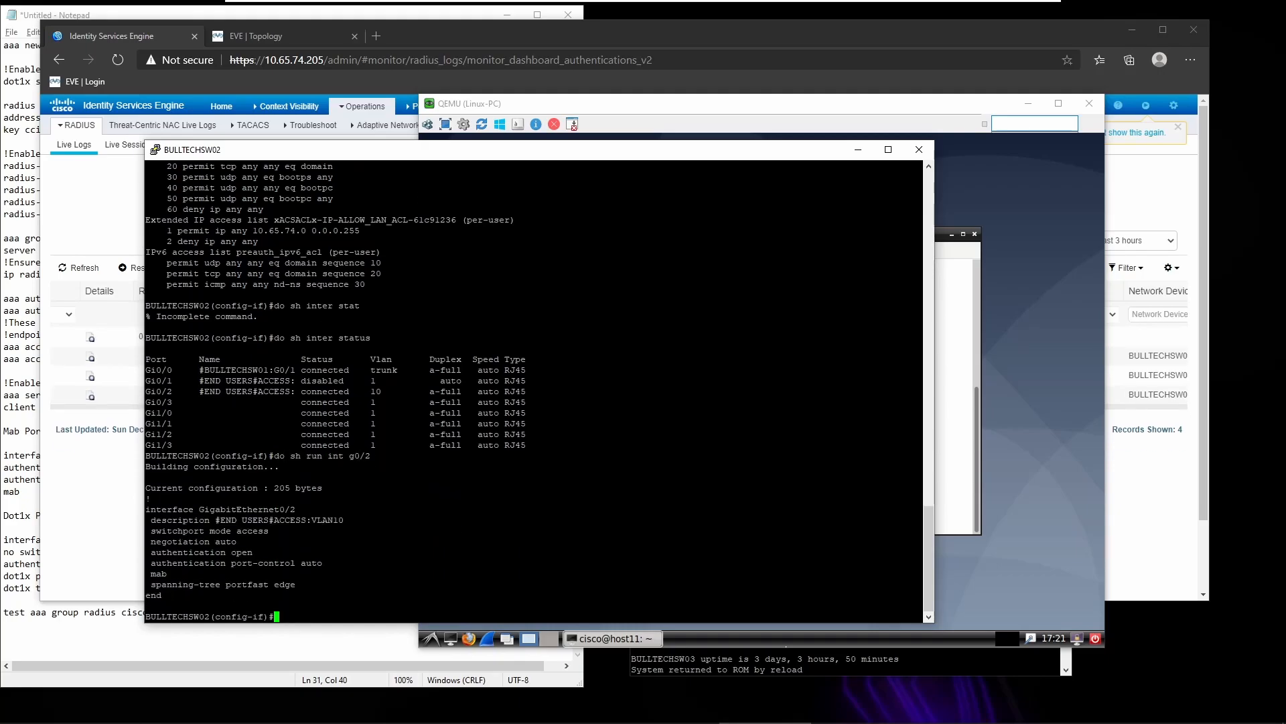
drag(295, 585, 158, 510)
click(159, 510)
click(128, 222)
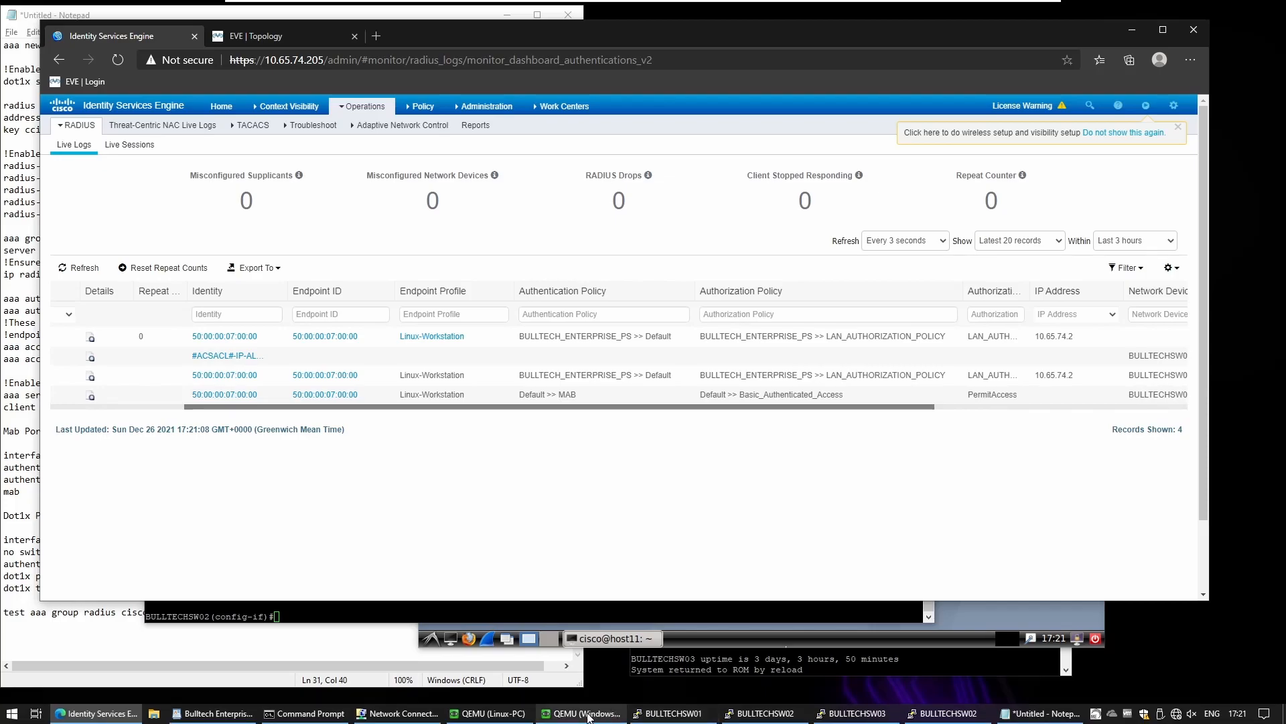
On the Windows PC VM, open Computer Management via This PC's Manage option.
click(580, 713)
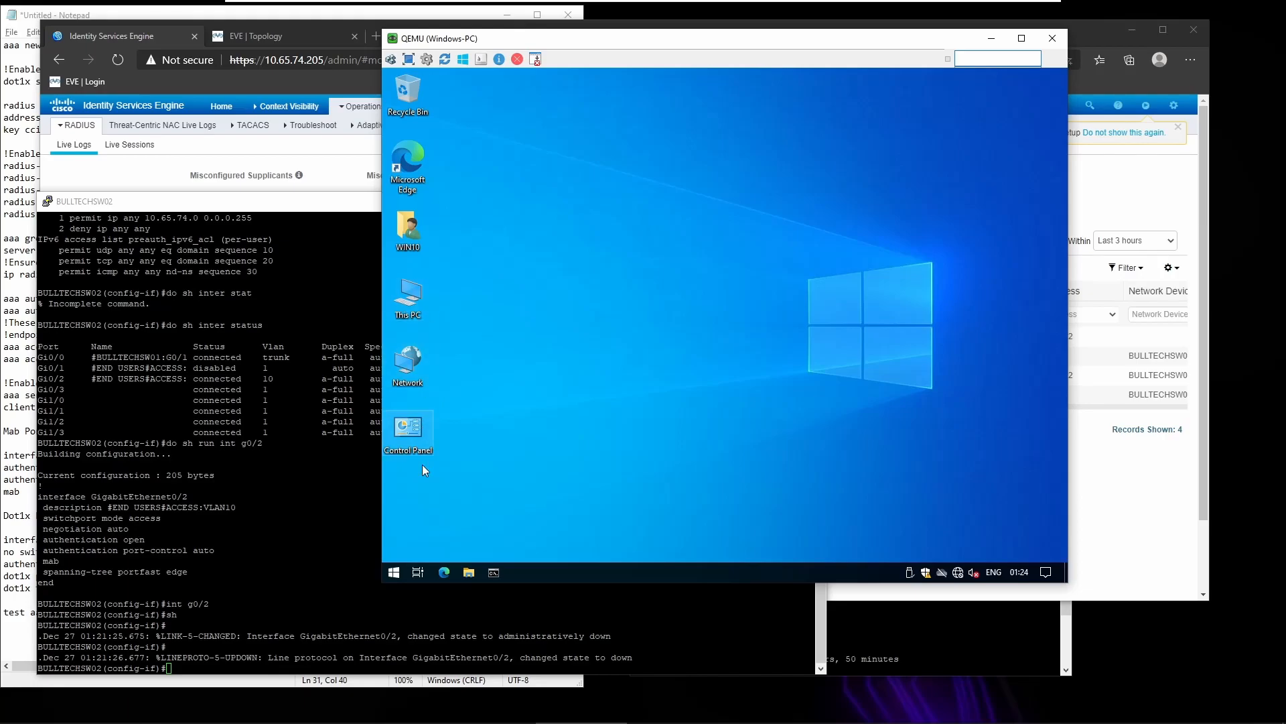
right_click(412, 302)
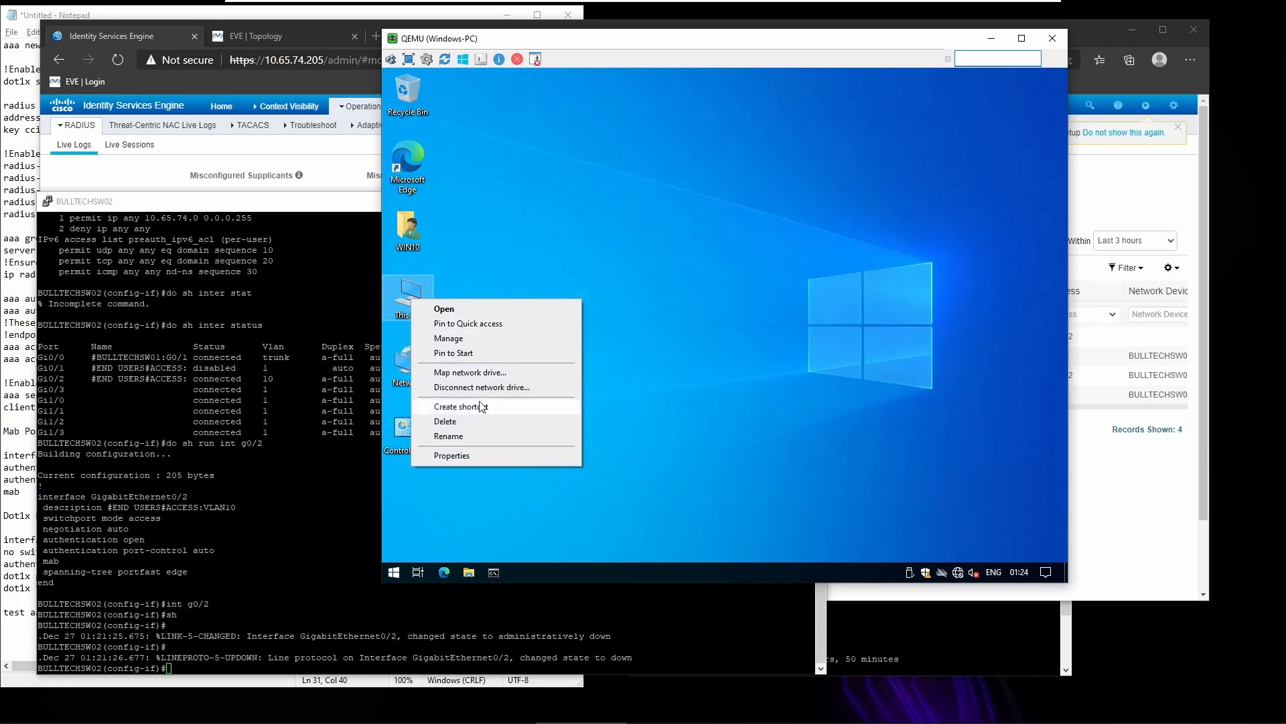
click(497, 343)
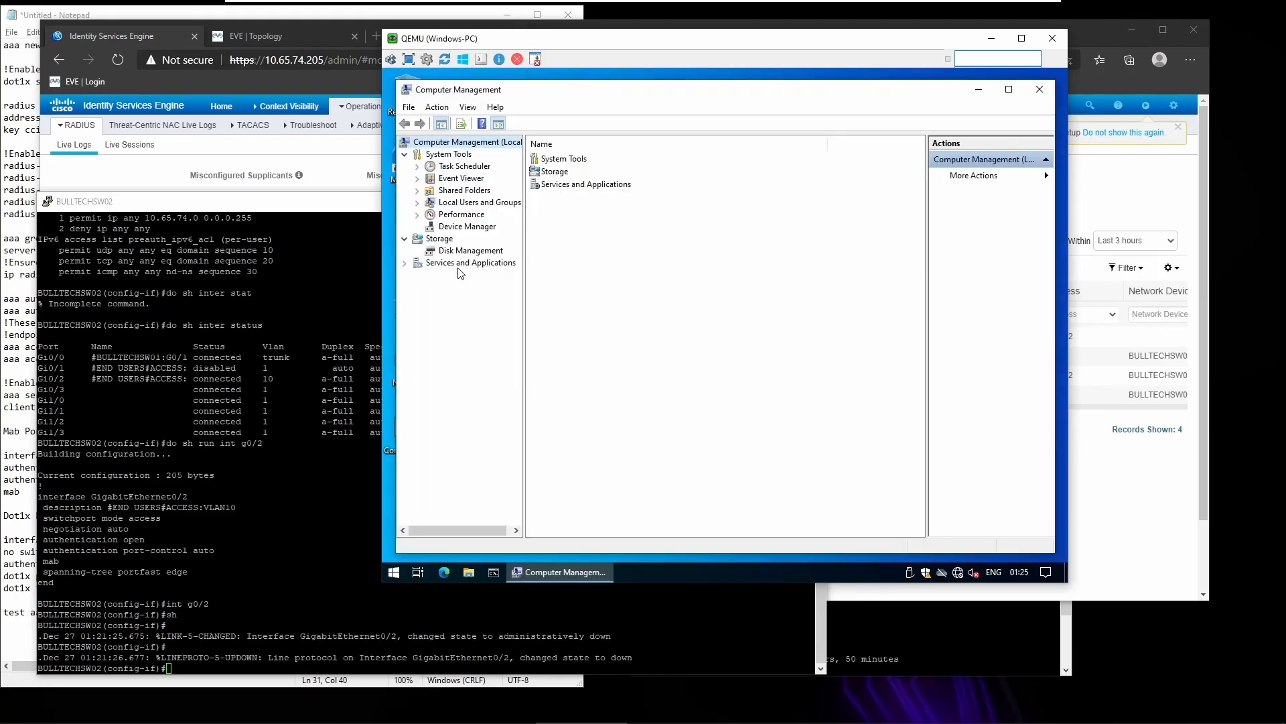
Find the Wired AutoConfig service in the Services list and start it.
click(456, 262)
click(404, 264)
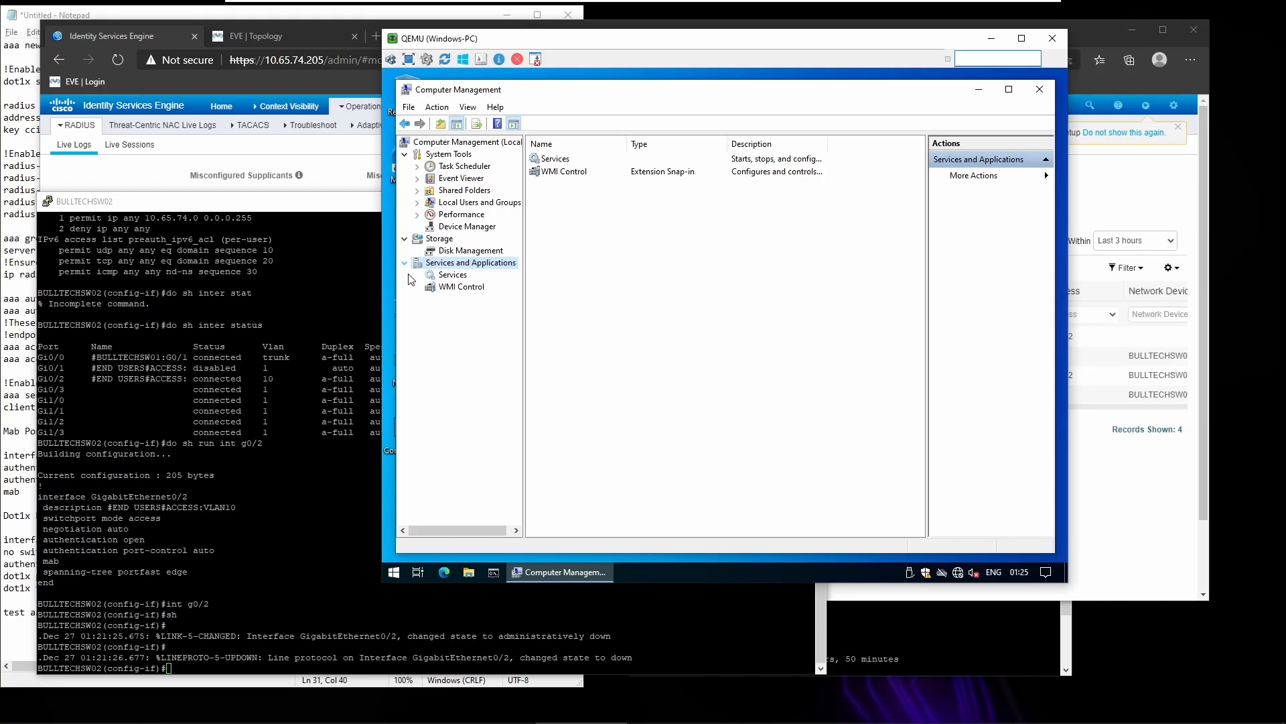
click(452, 276)
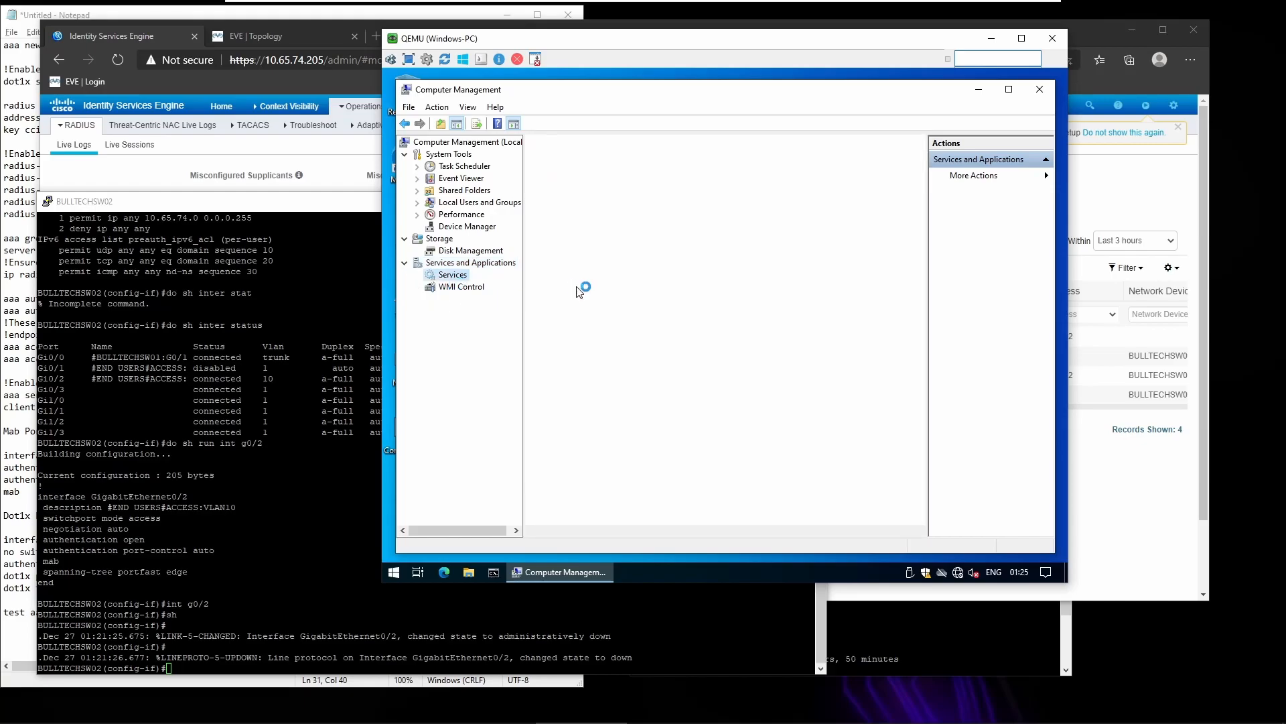
click(695, 316)
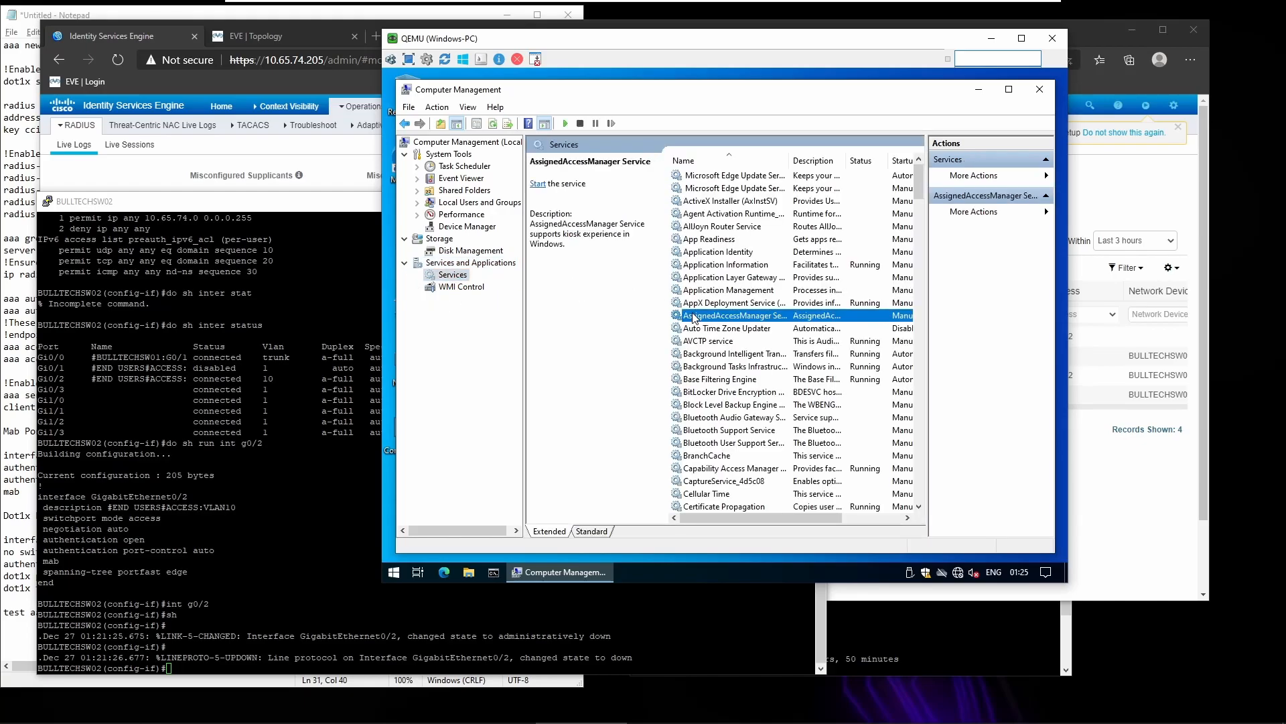
key(w)
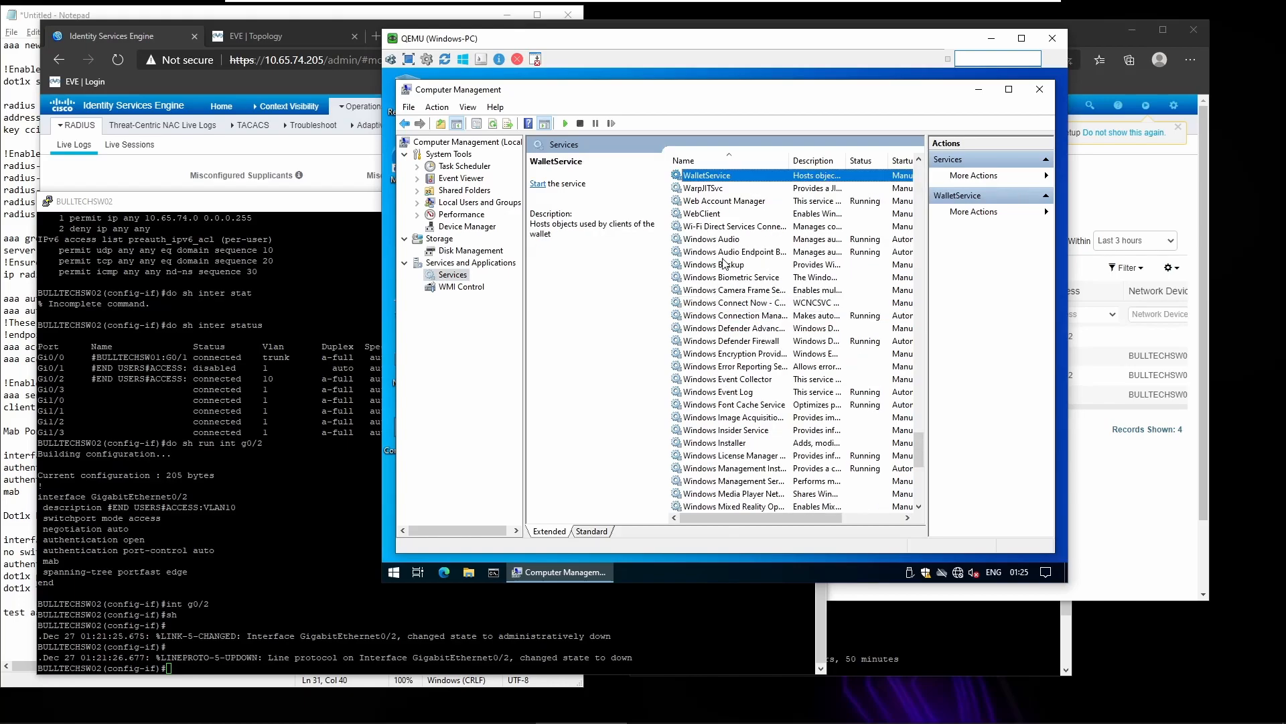
scroll(728, 383, down, 4)
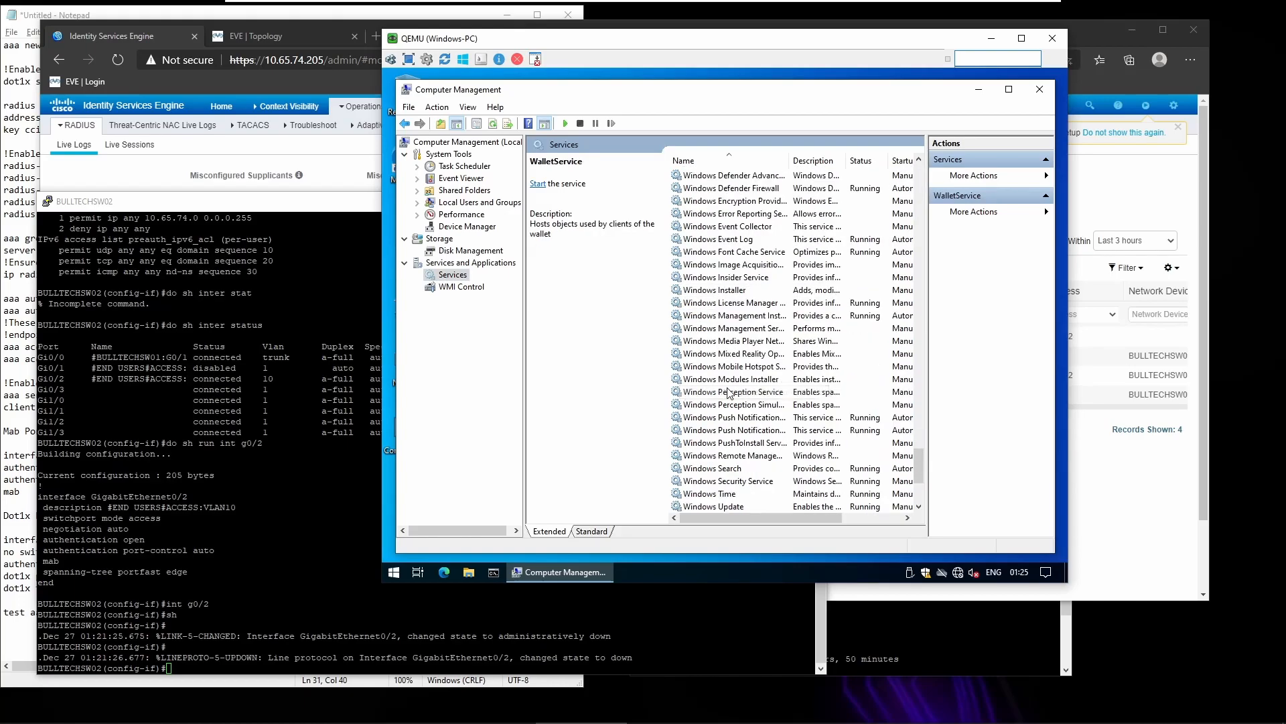
scroll(729, 392, down, 4)
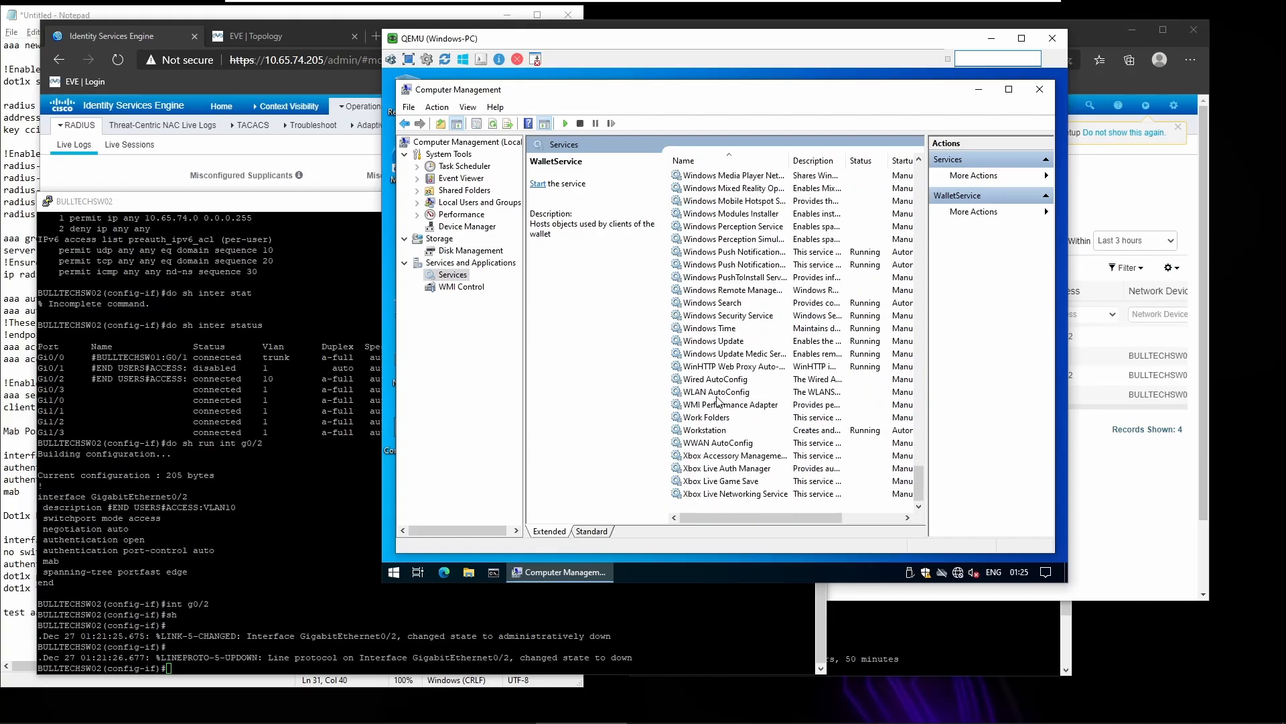
click(727, 380)
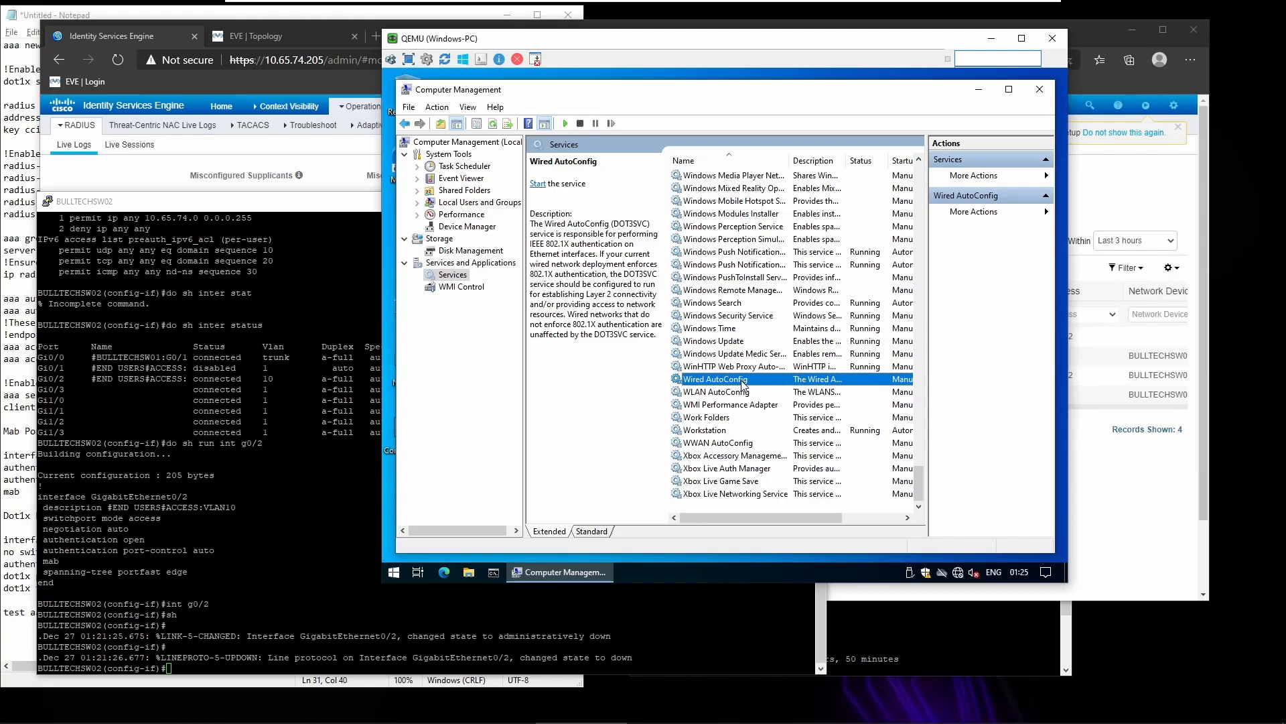
click(549, 249)
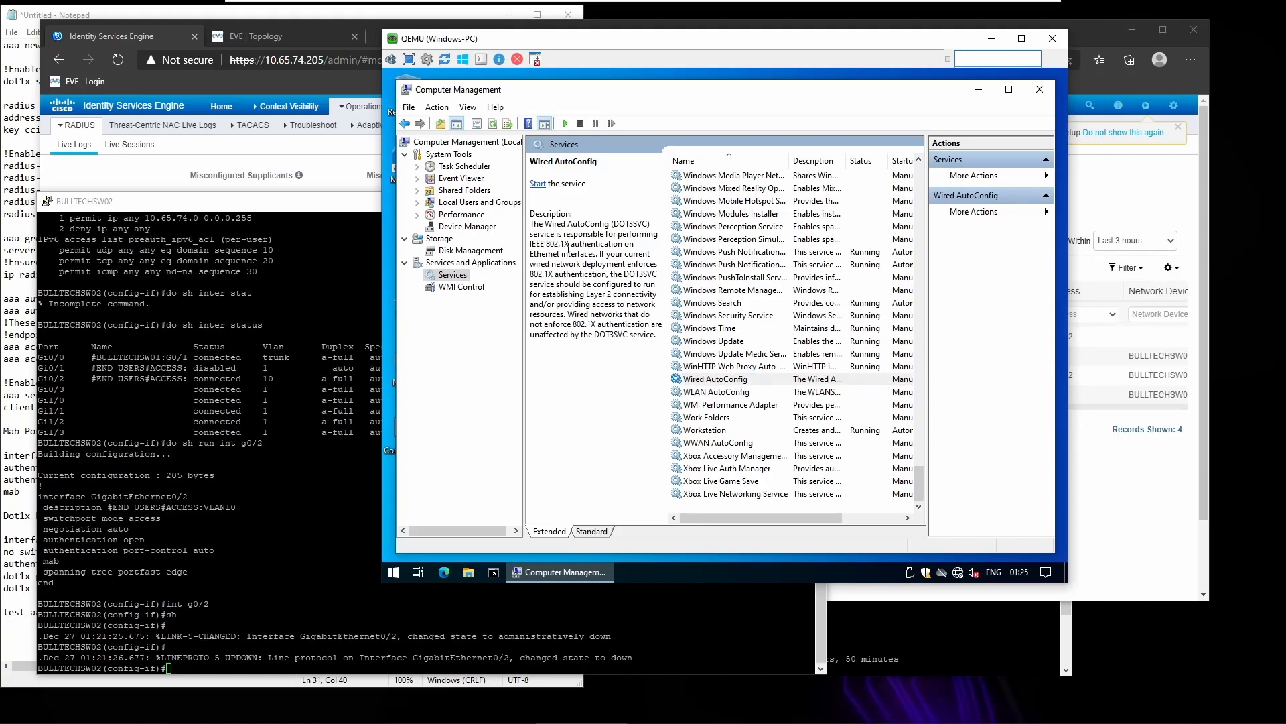
click(538, 183)
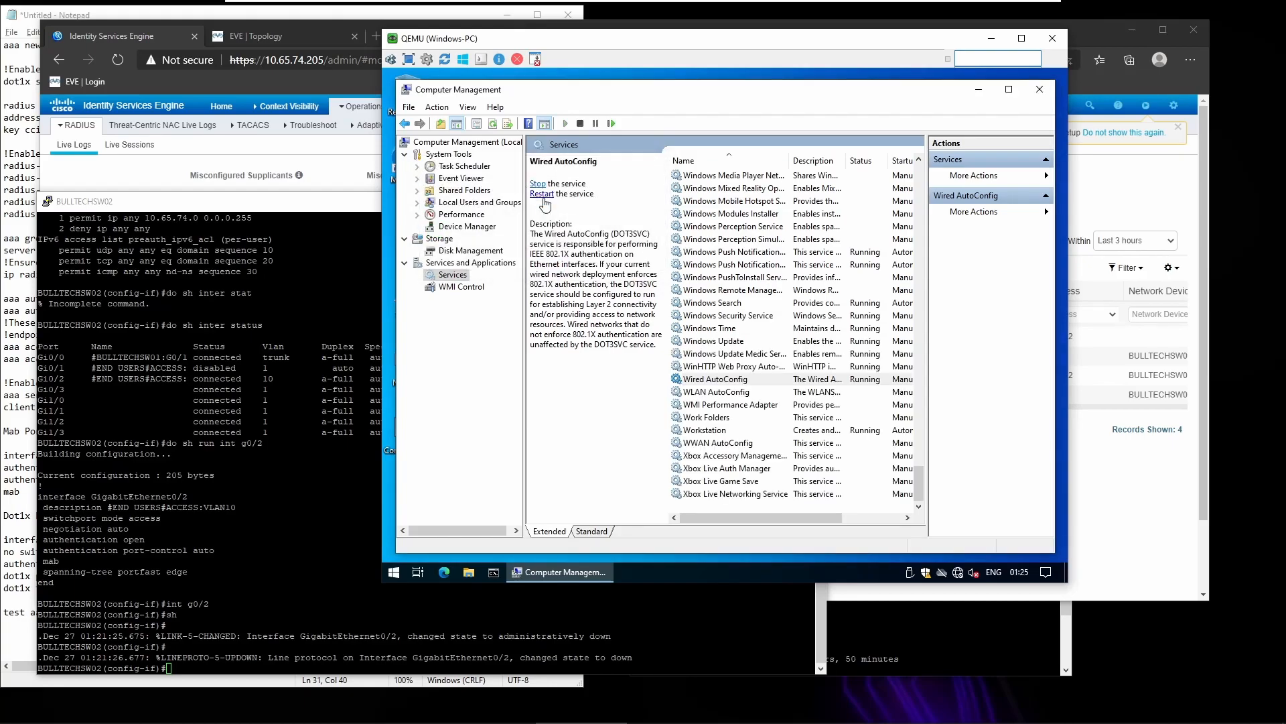
Set Wired AutoConfig's startup type to Automatic.
double_click(701, 381)
click(710, 309)
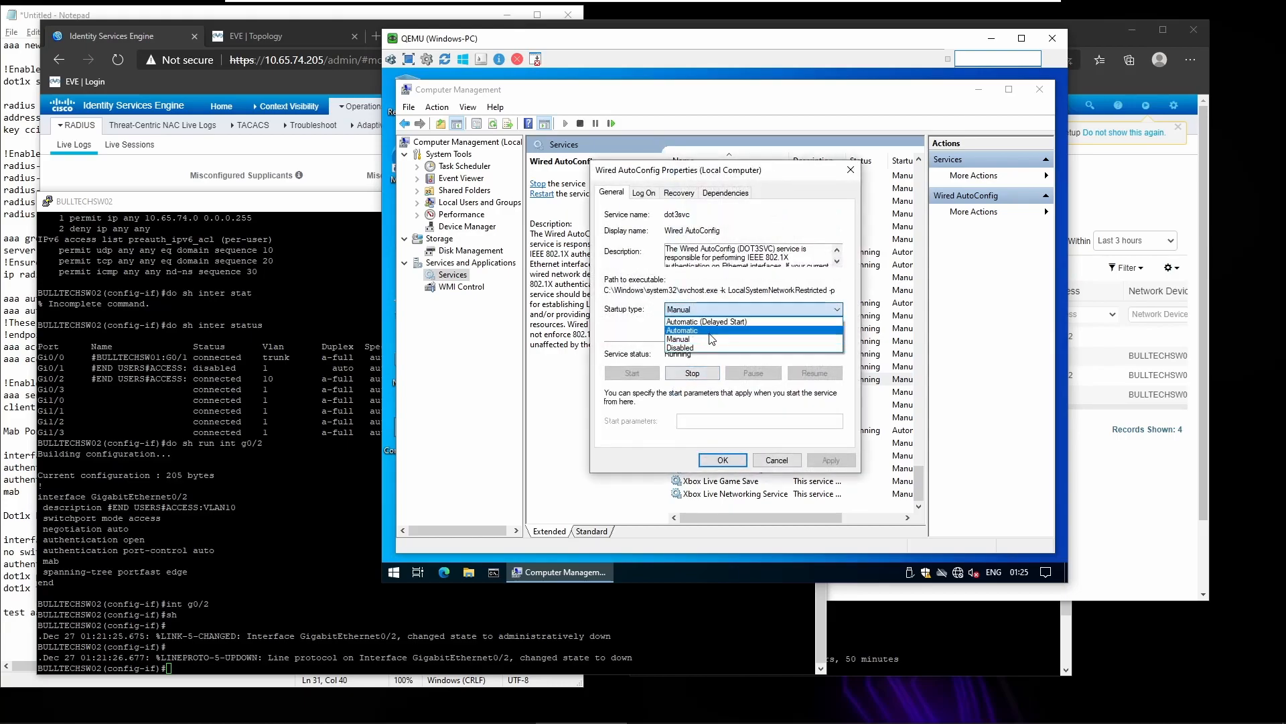
click(711, 331)
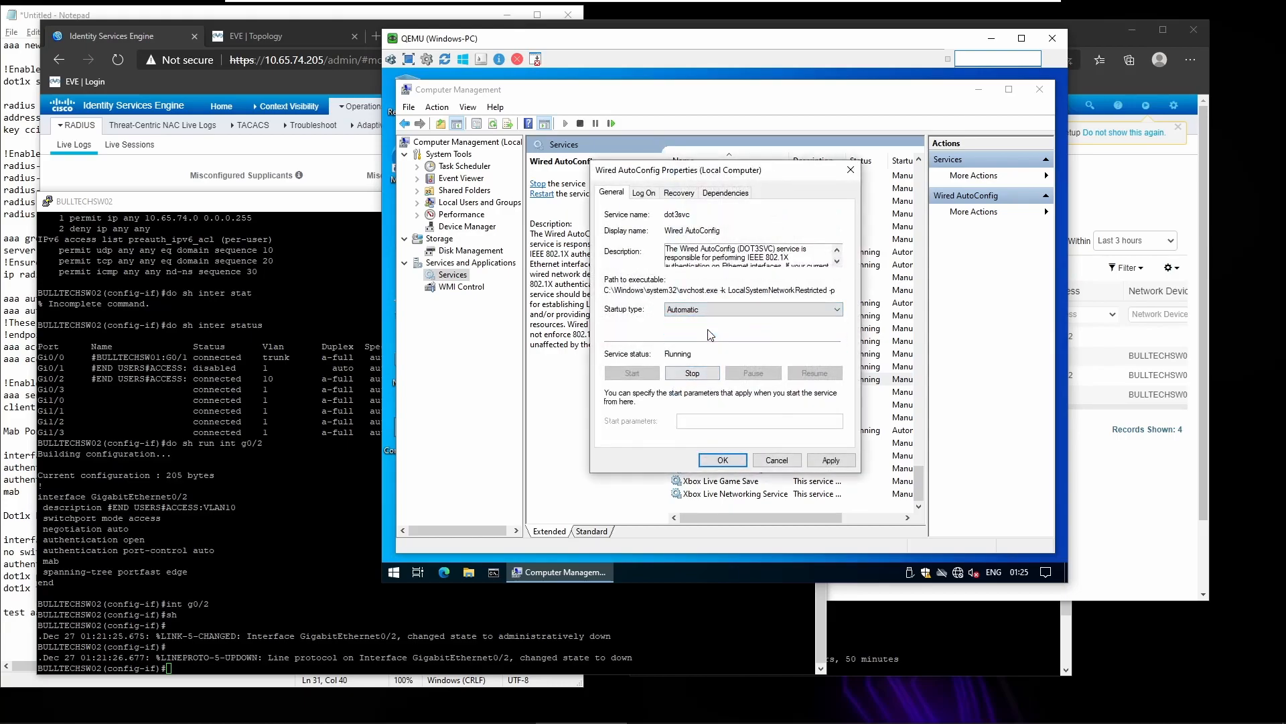
click(723, 460)
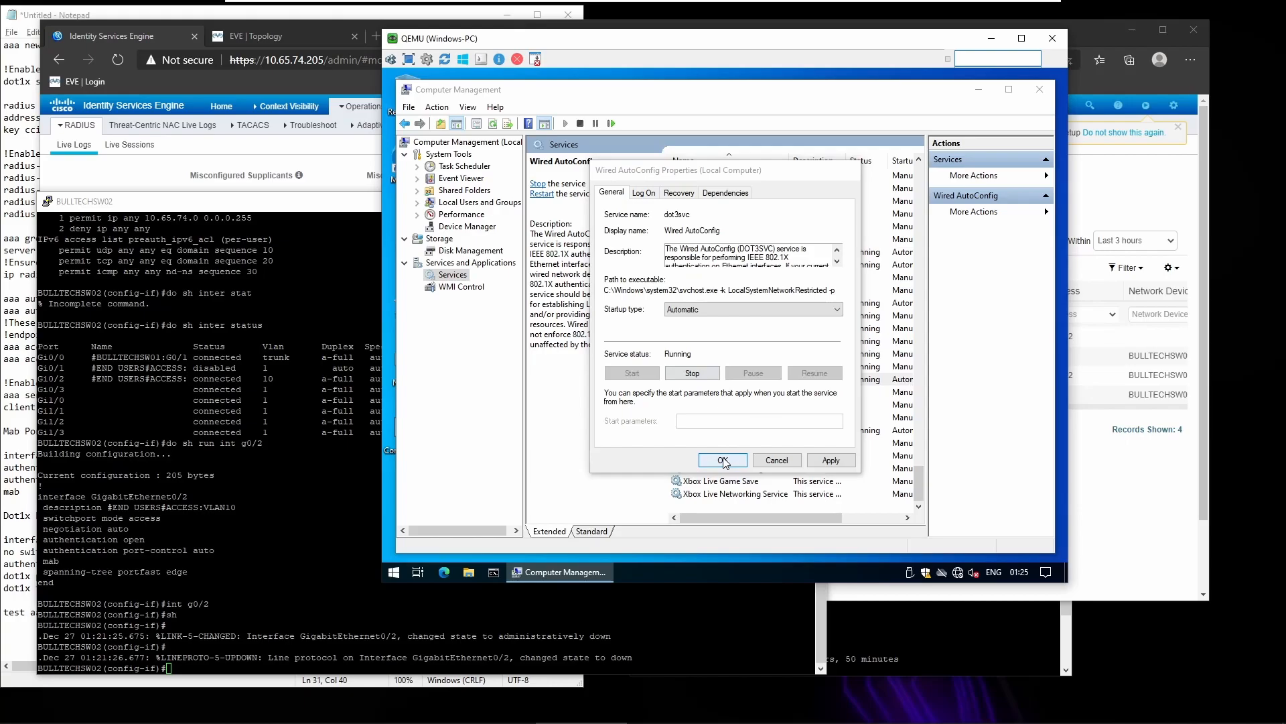
Bring up the Network & Internet settings from the network status.
right_click(397, 574)
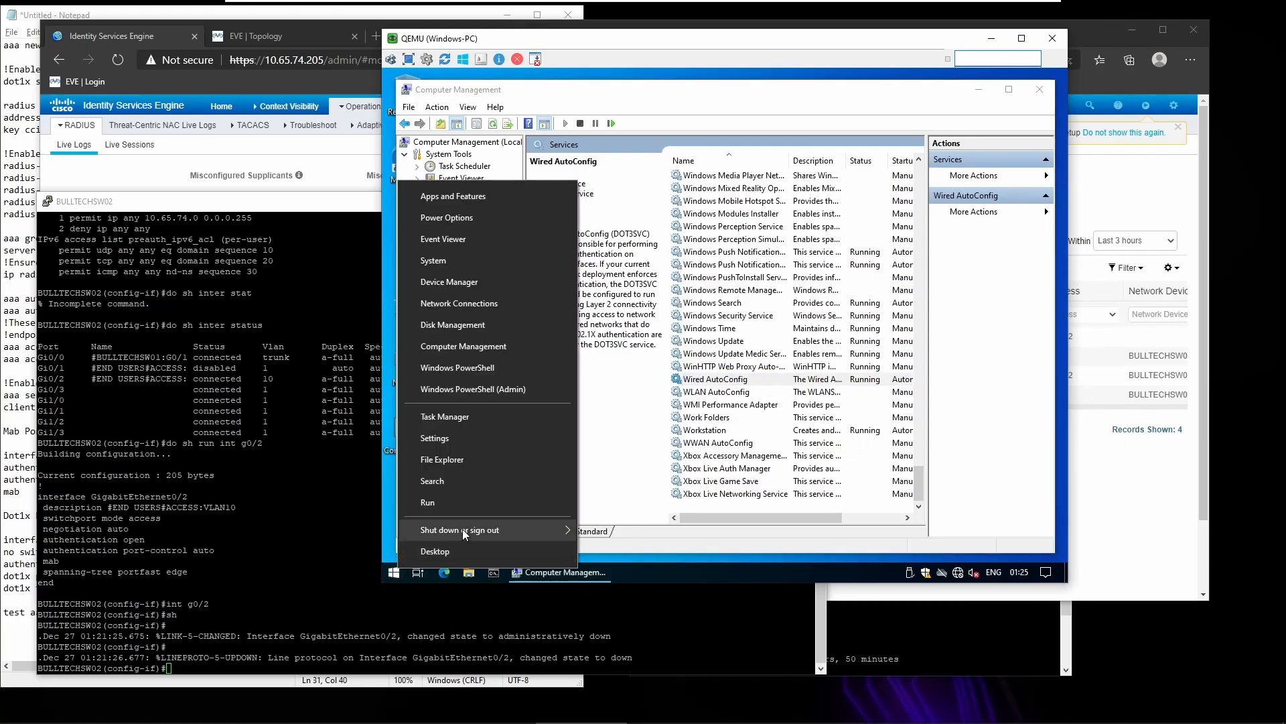
mouse_move(463, 529)
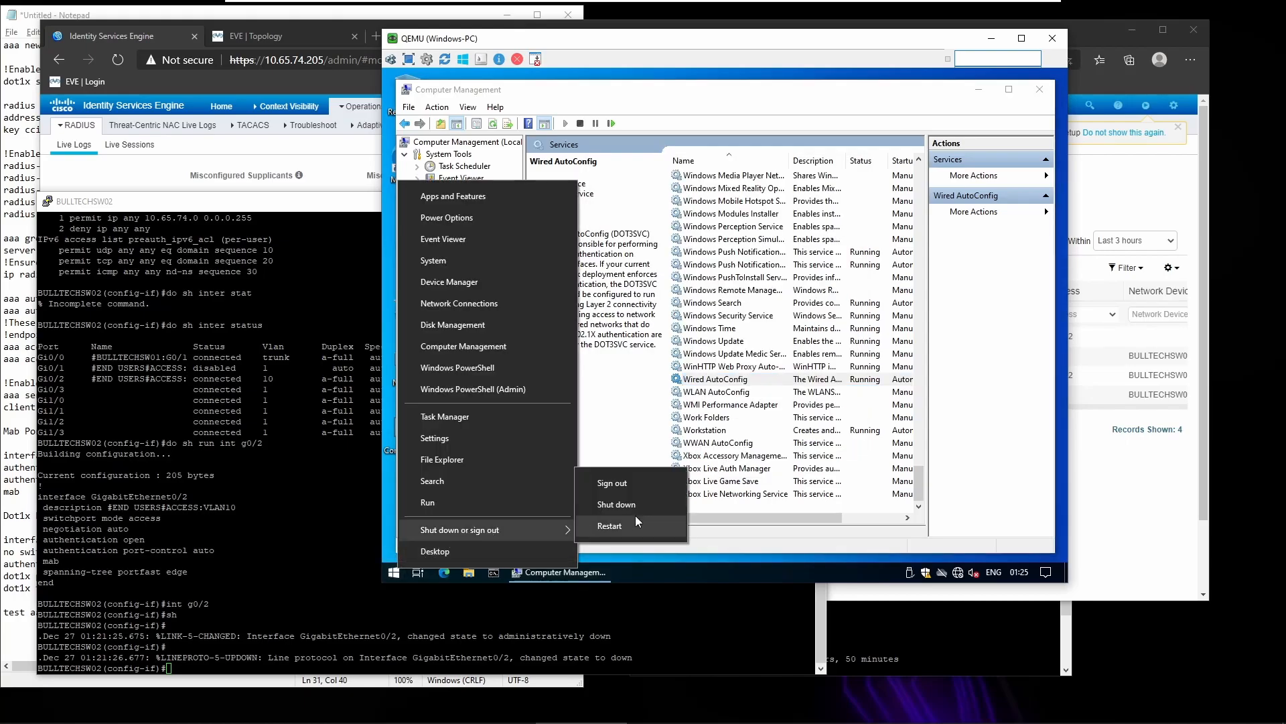
click(958, 572)
click(959, 561)
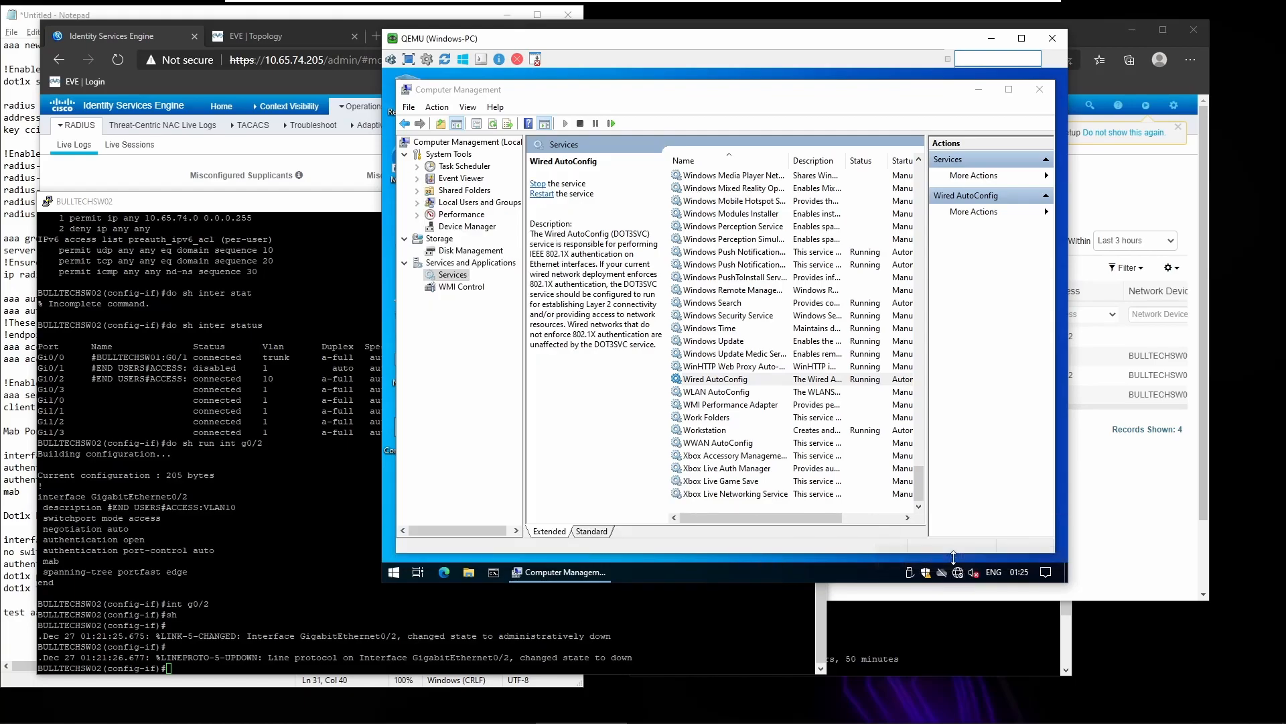
Open the Ethernet adapter's properties on the Authentication tab.
scroll(707, 383, down, 3)
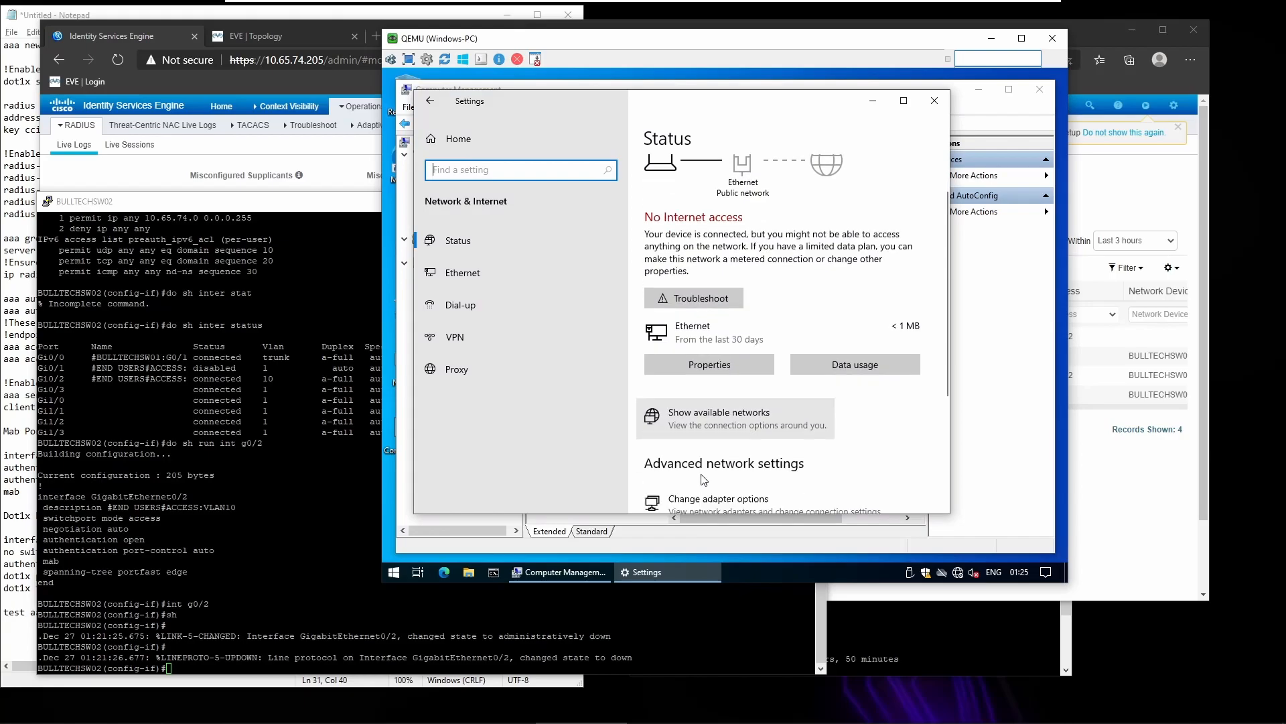
click(709, 308)
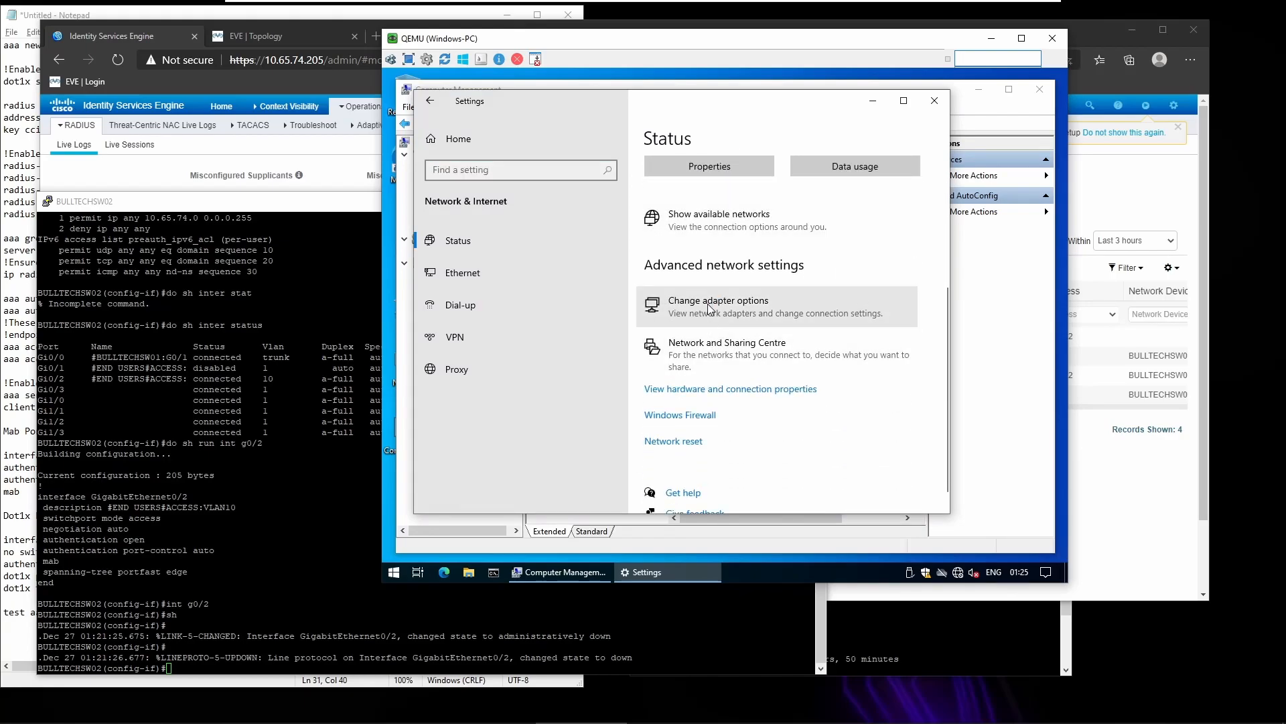
double_click(529, 211)
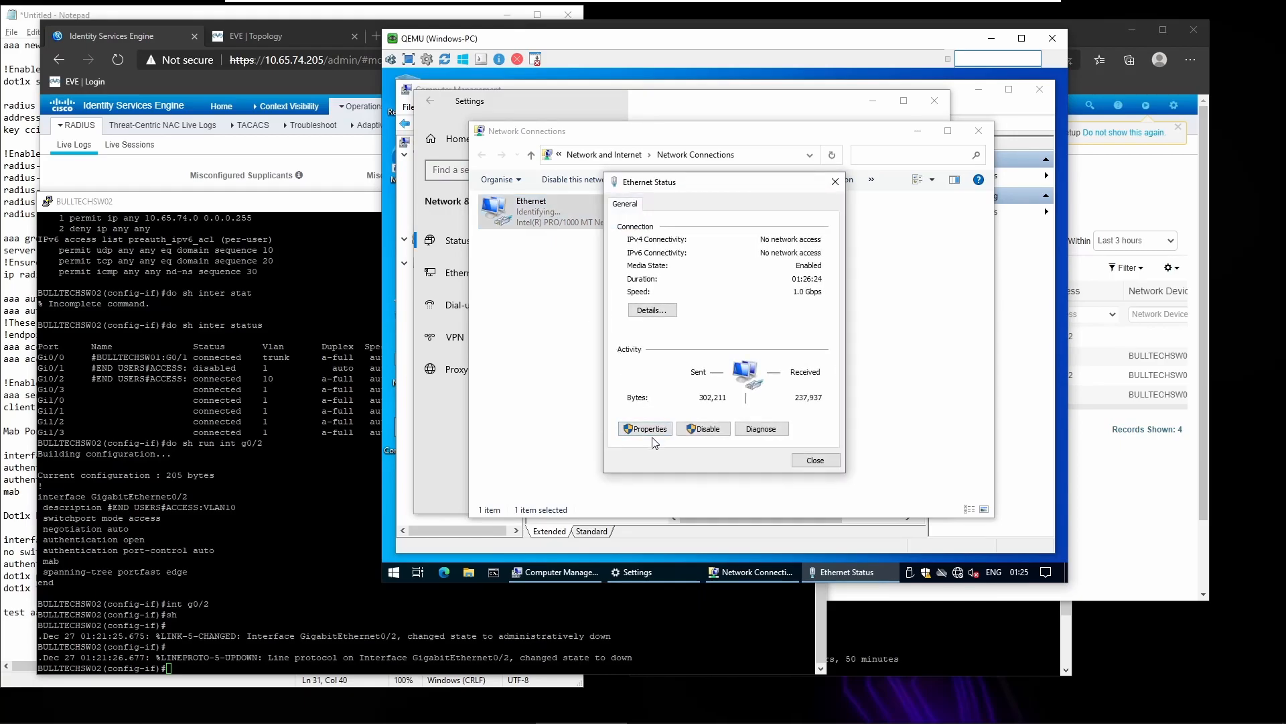
click(652, 433)
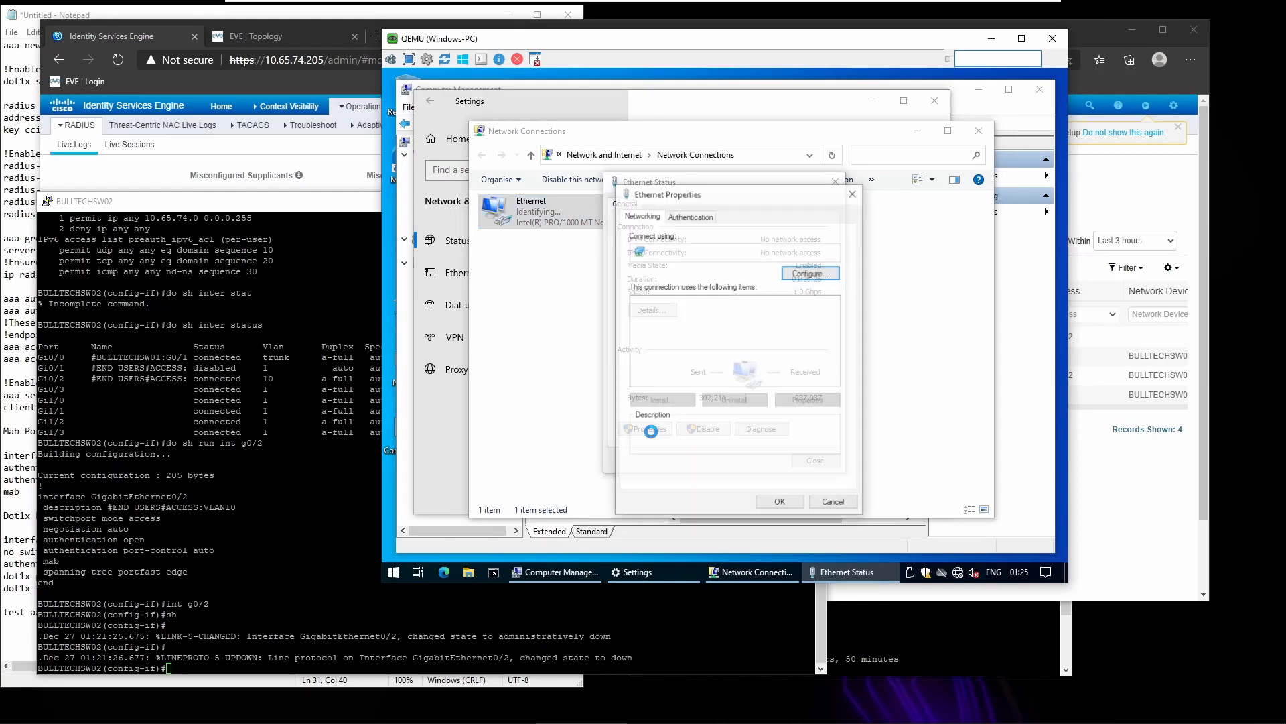
click(675, 217)
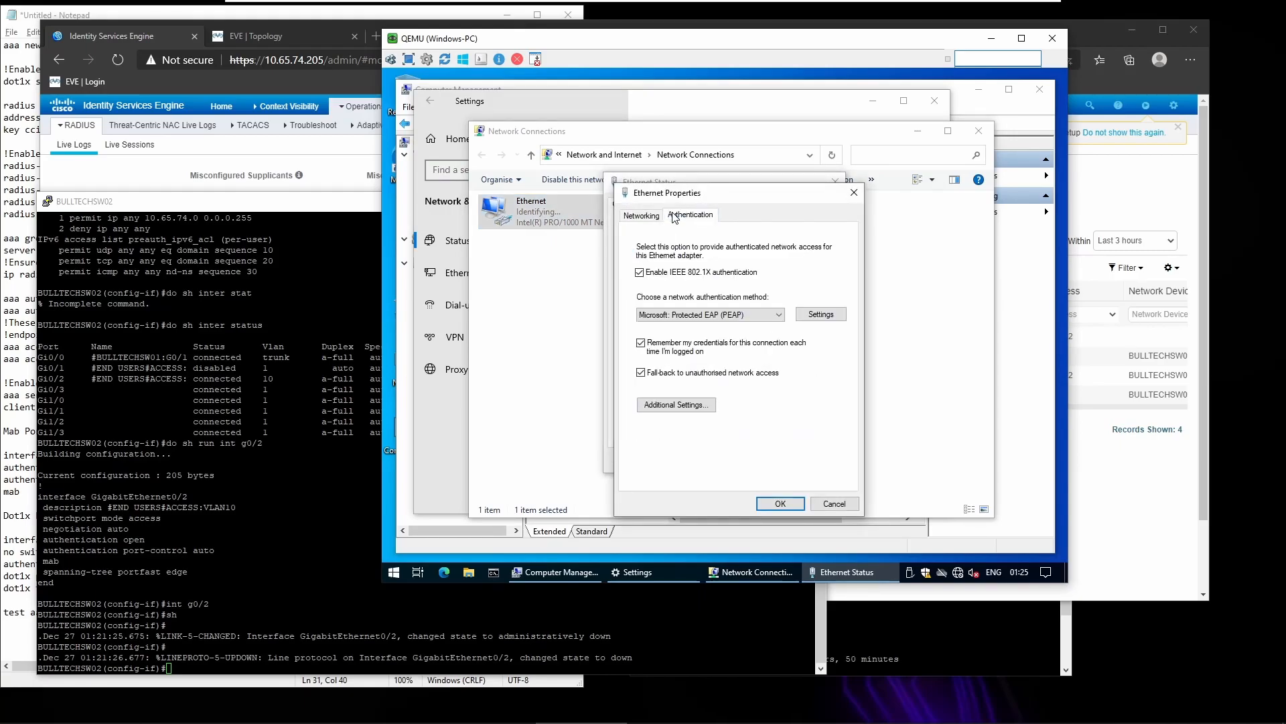
In PEAP settings, turn off server certificate validation and keep automatic Windows logon credentials for MSCHAPv2.
click(816, 316)
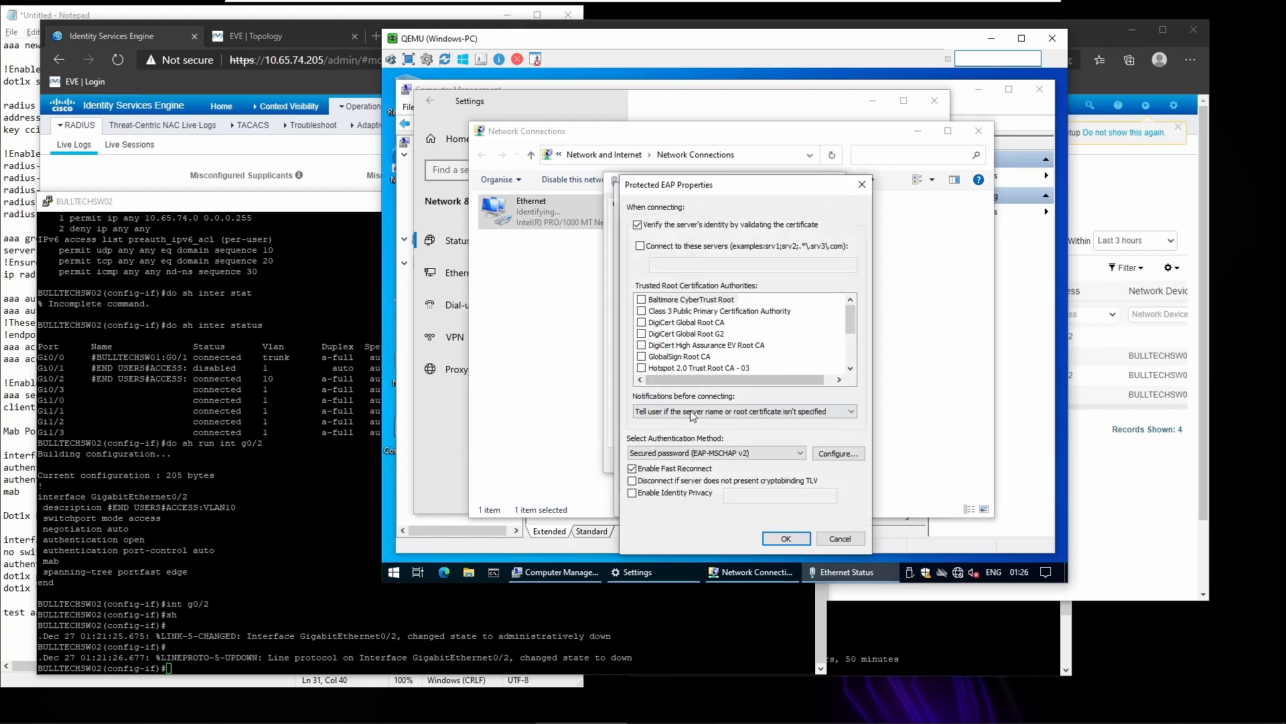
click(637, 225)
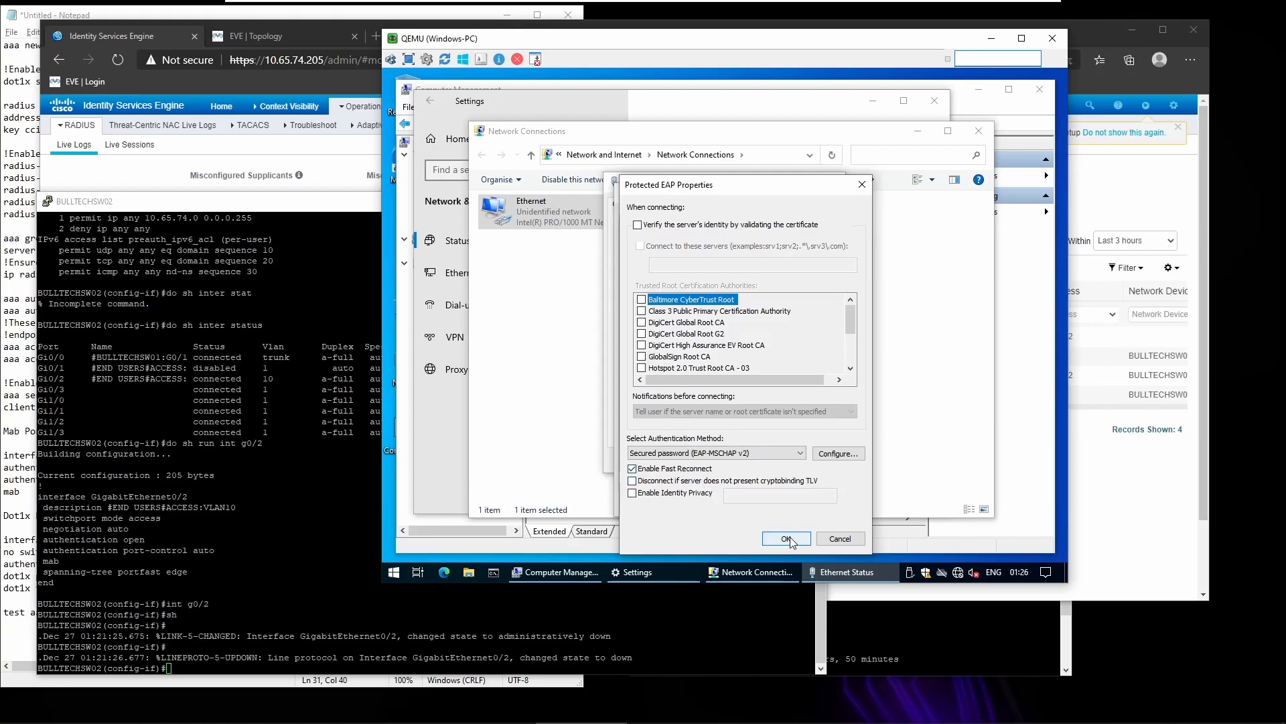
click(836, 453)
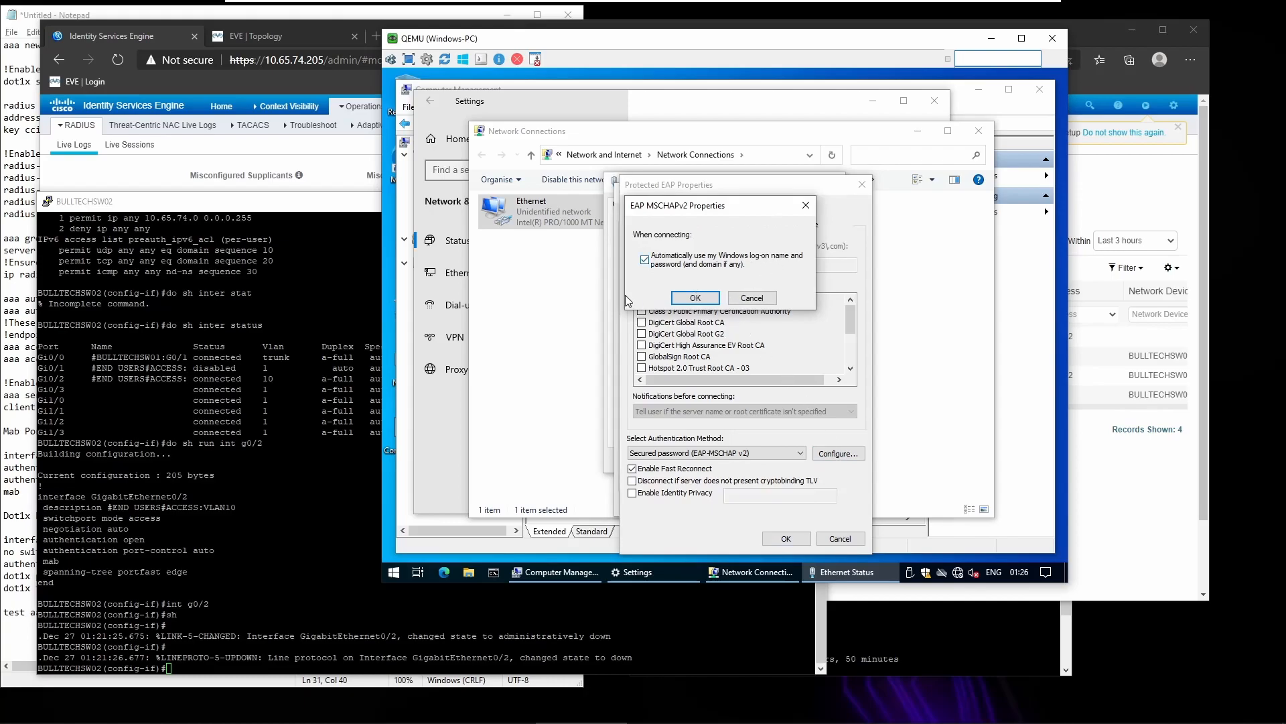
click(695, 297)
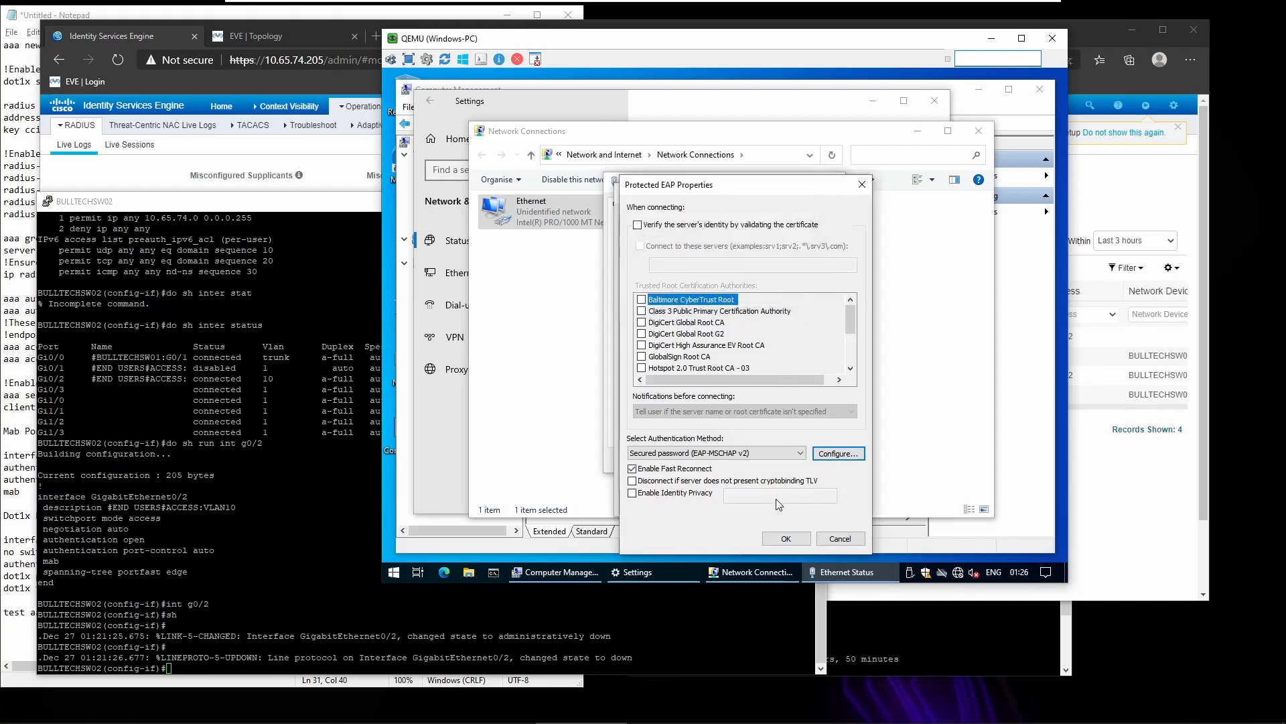
click(771, 540)
Specify 'User or computer authentication' mode in Additional Settings and apply the Ethernet changes.
click(688, 405)
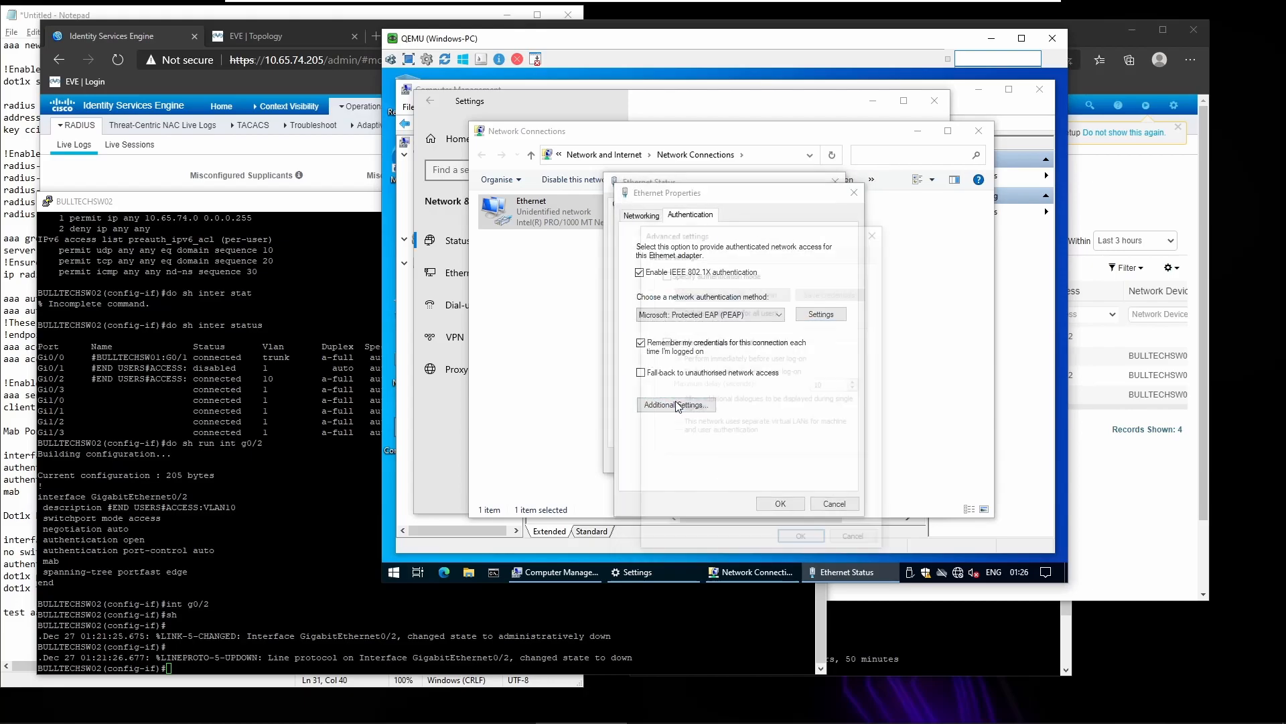
click(690, 273)
click(738, 294)
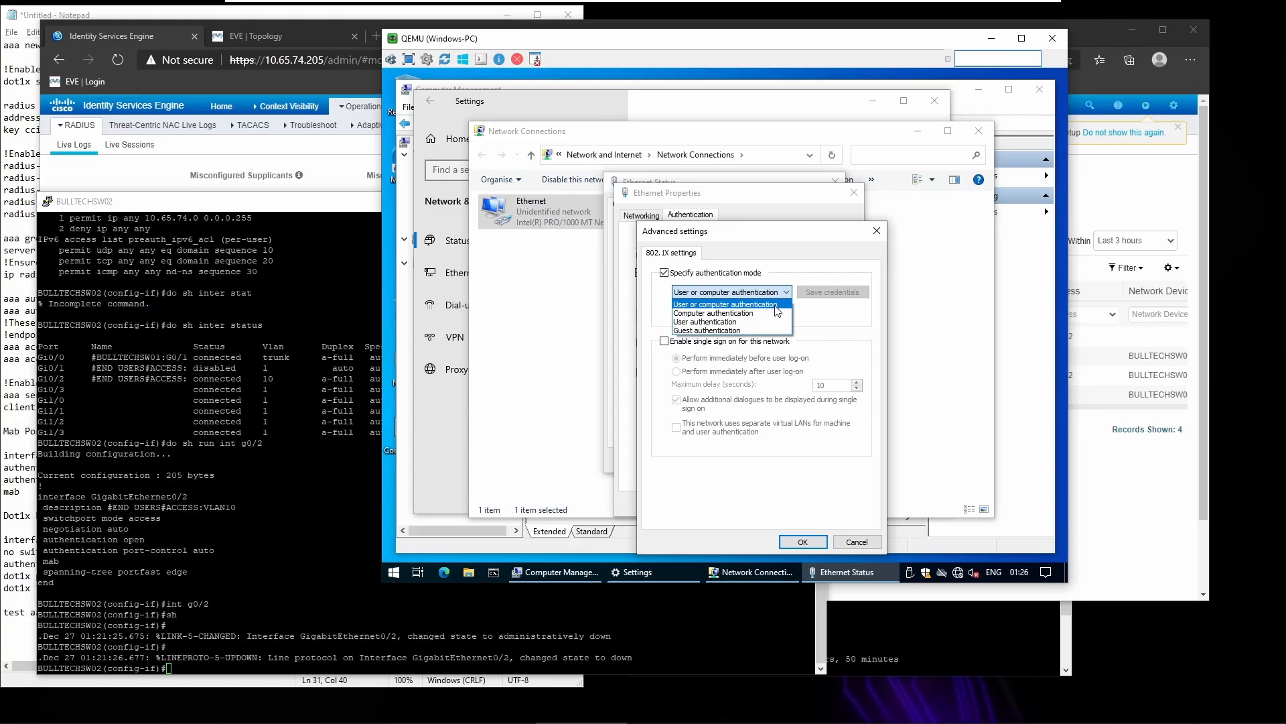
click(776, 304)
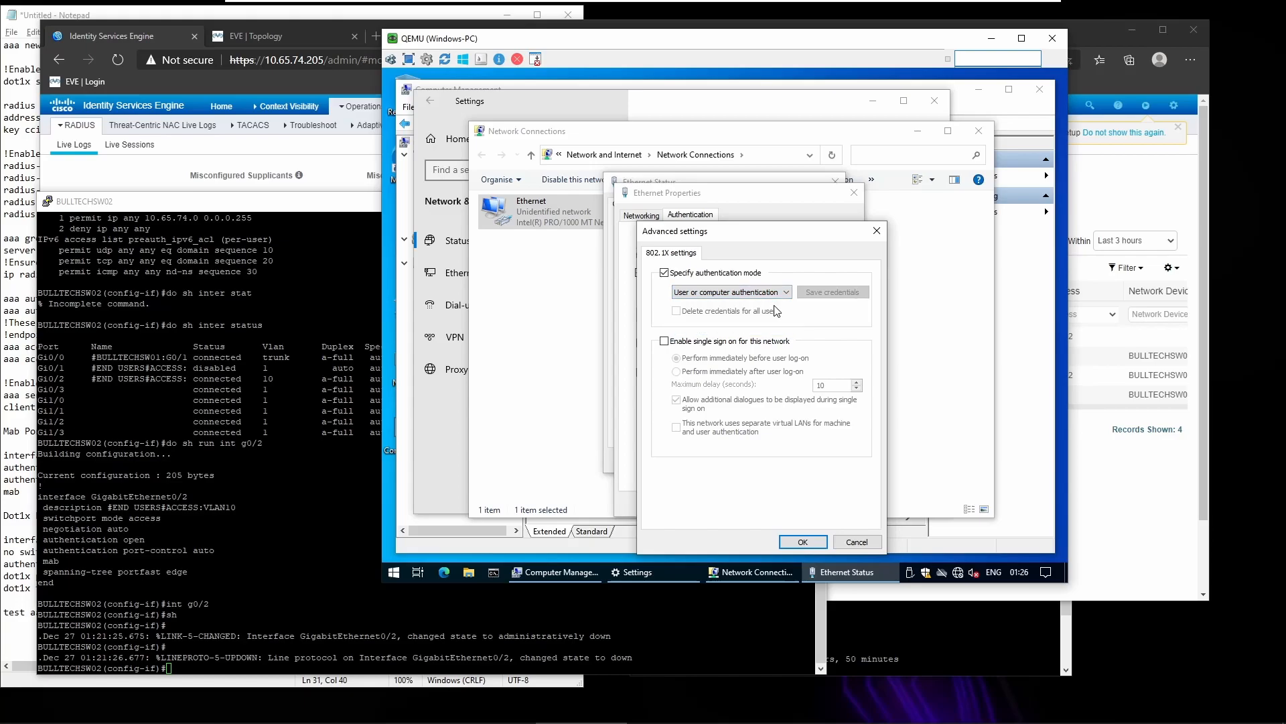
click(802, 541)
click(793, 504)
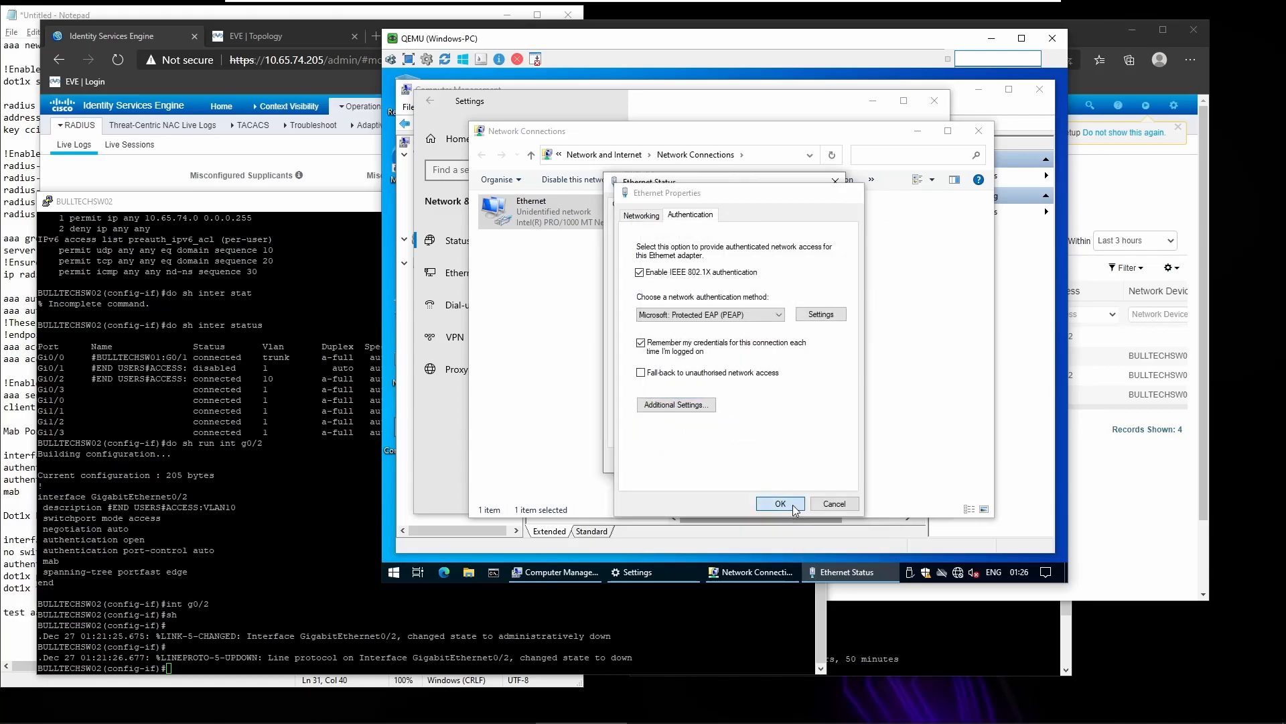
click(810, 461)
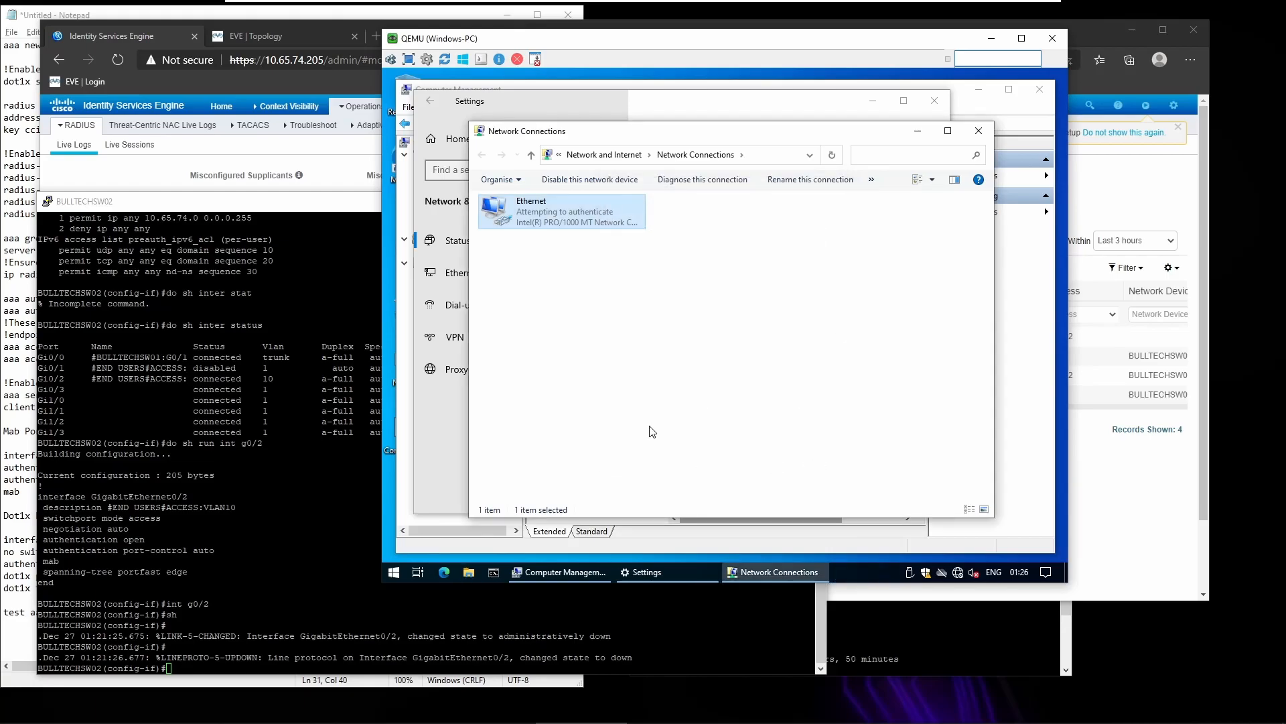
Close Network Connections, the network settings and Computer Management.
click(665, 412)
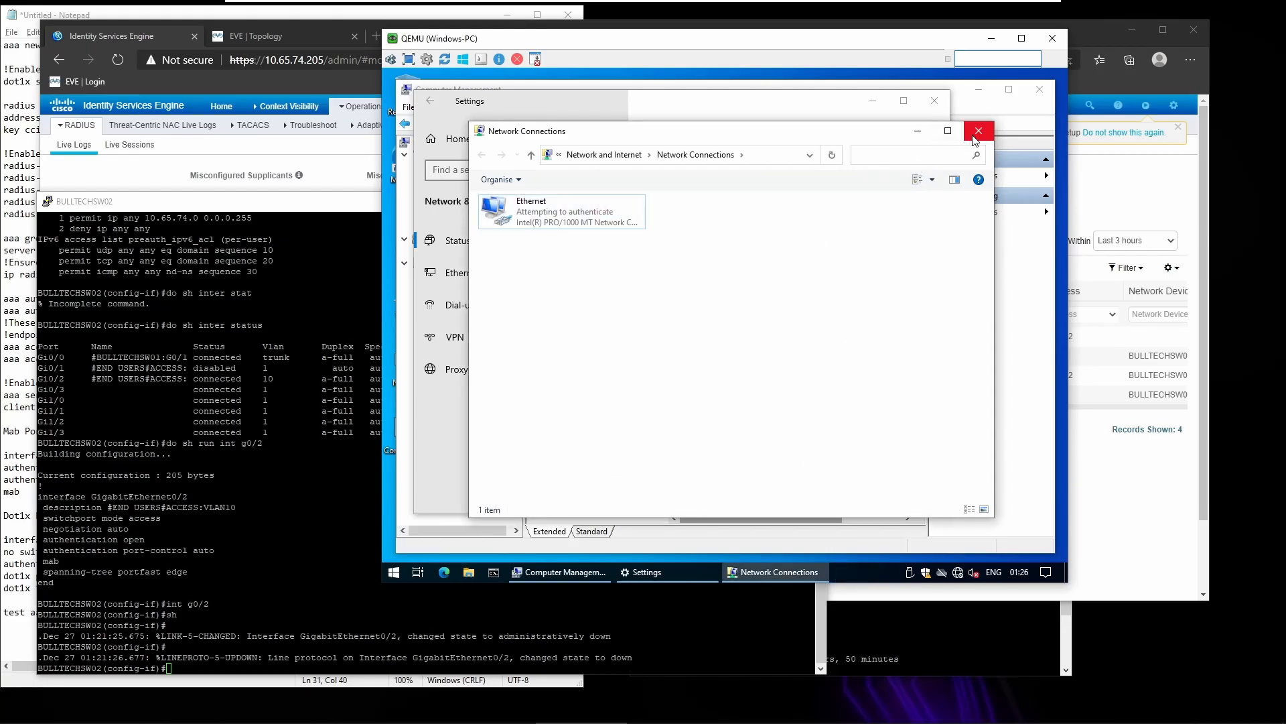
click(978, 131)
click(935, 102)
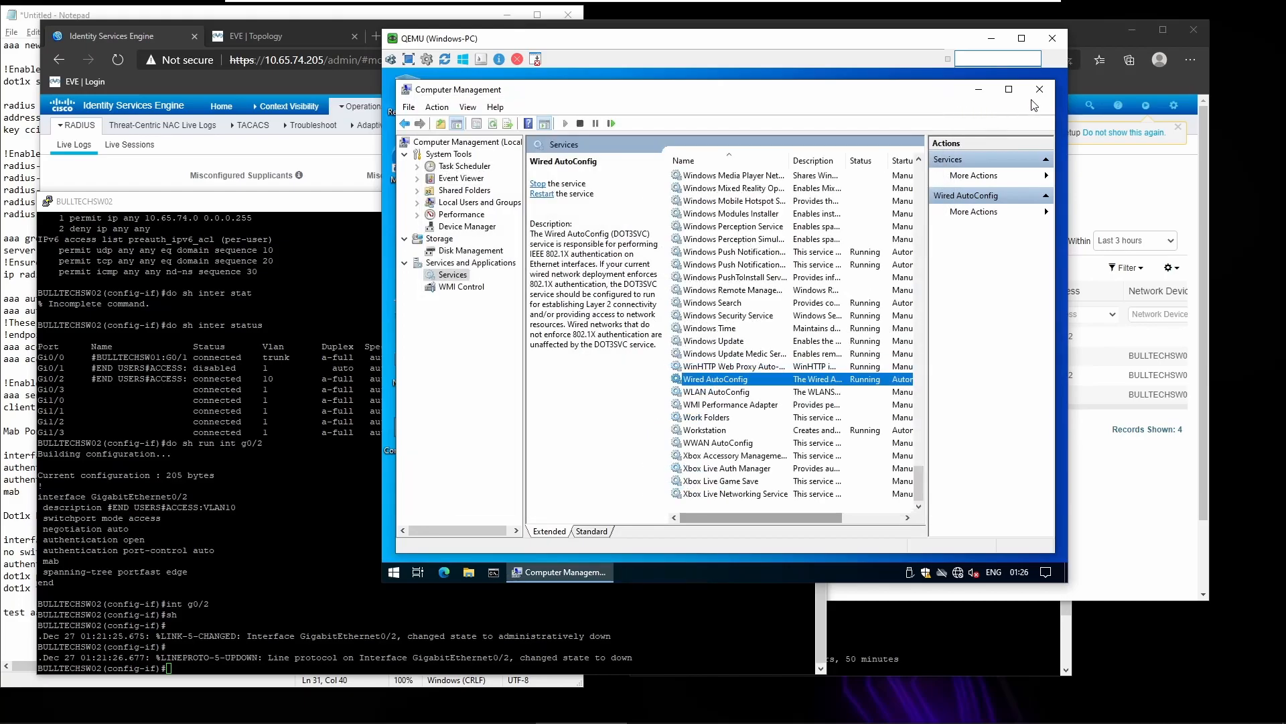
click(1040, 89)
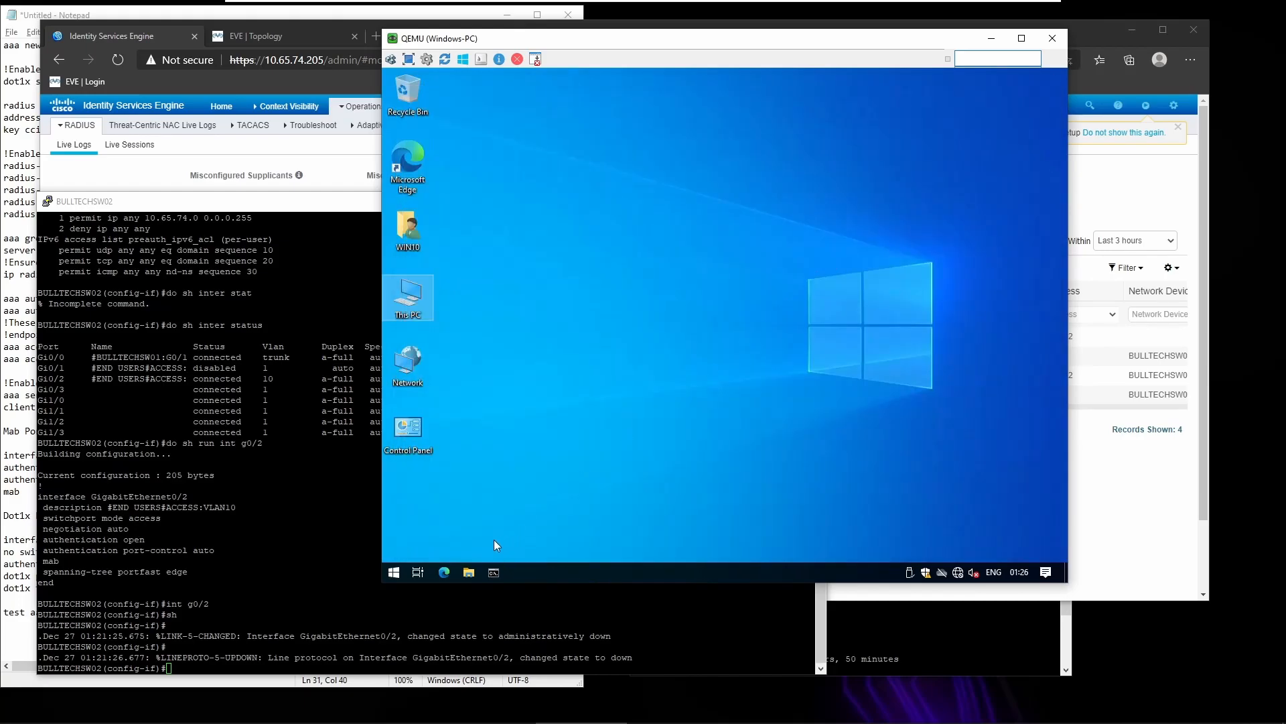
Restart the Windows VM from the Start menu's shut down options.
right_click(394, 572)
mouse_move(561, 536)
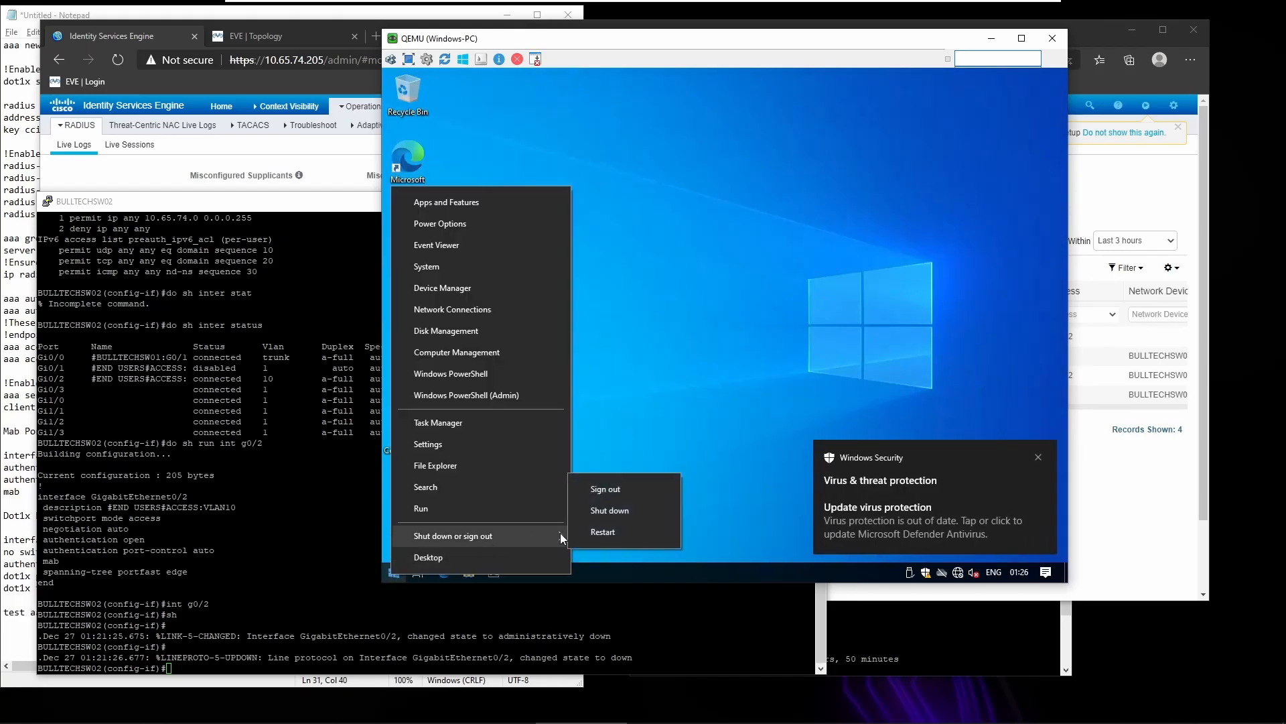
click(604, 530)
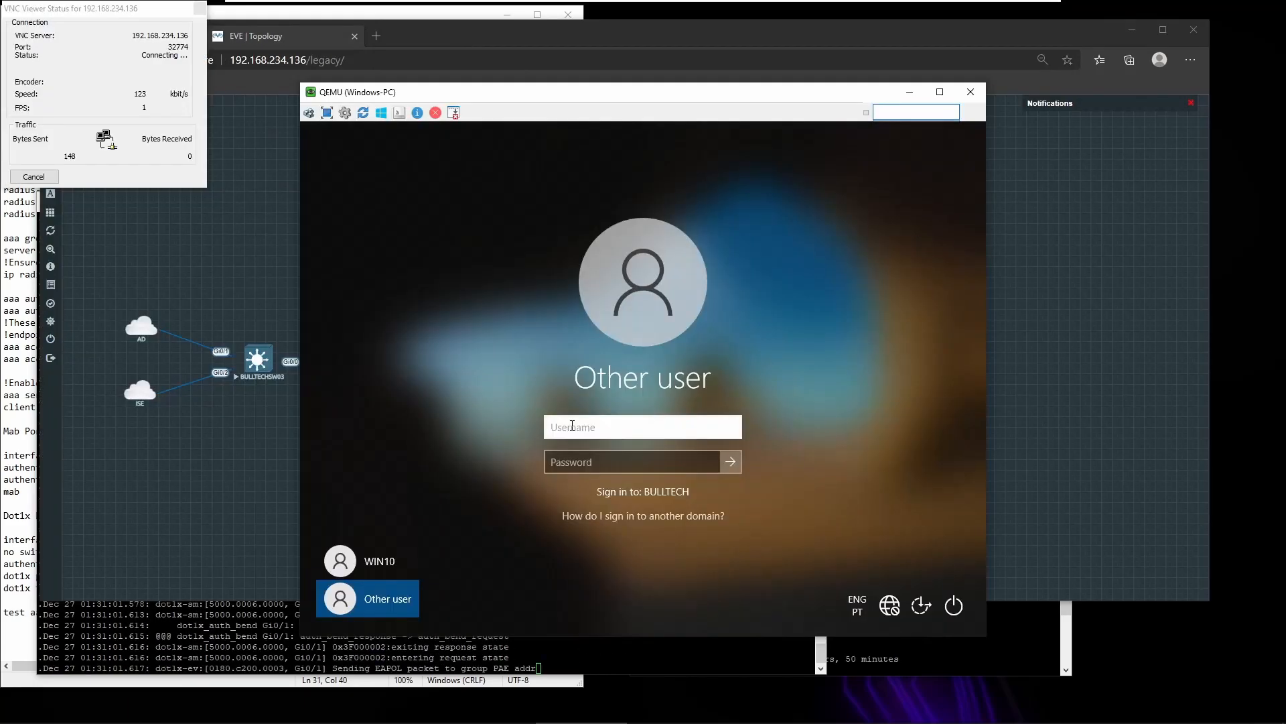
Sign in with the domain user's username and password.
text(silesb)
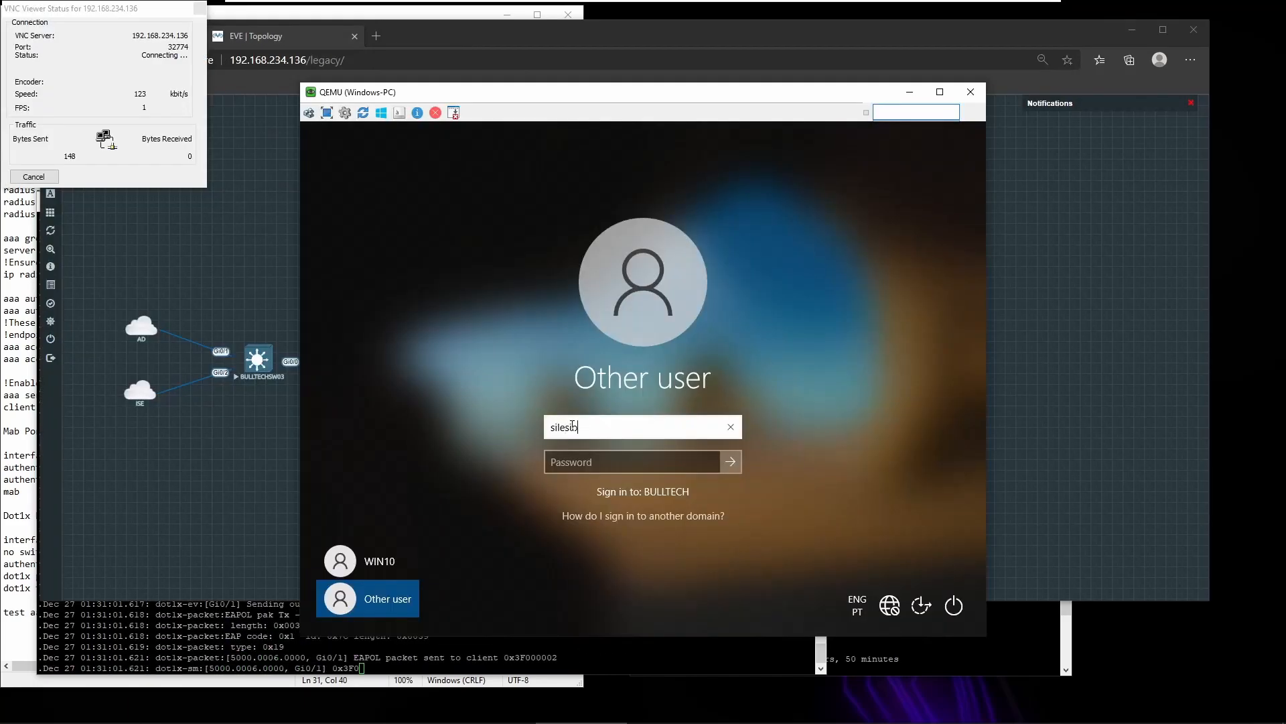
key(Tab)
text(•••••)
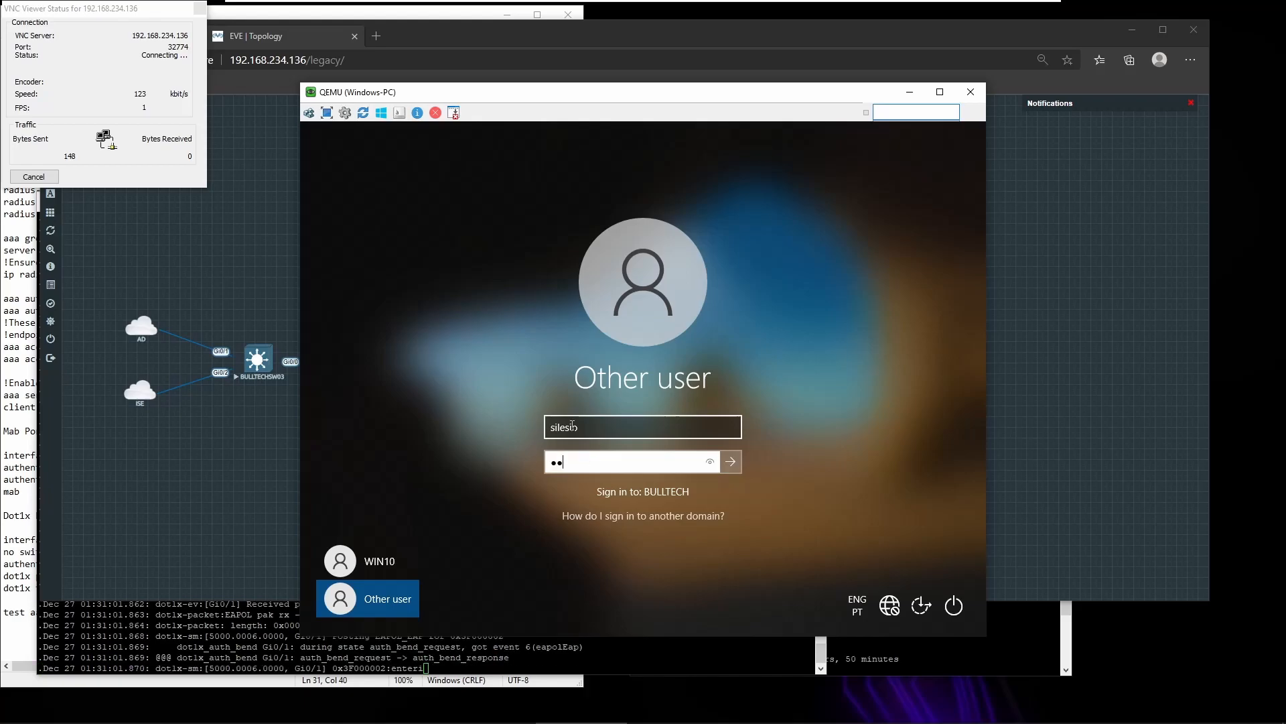
text(•••)
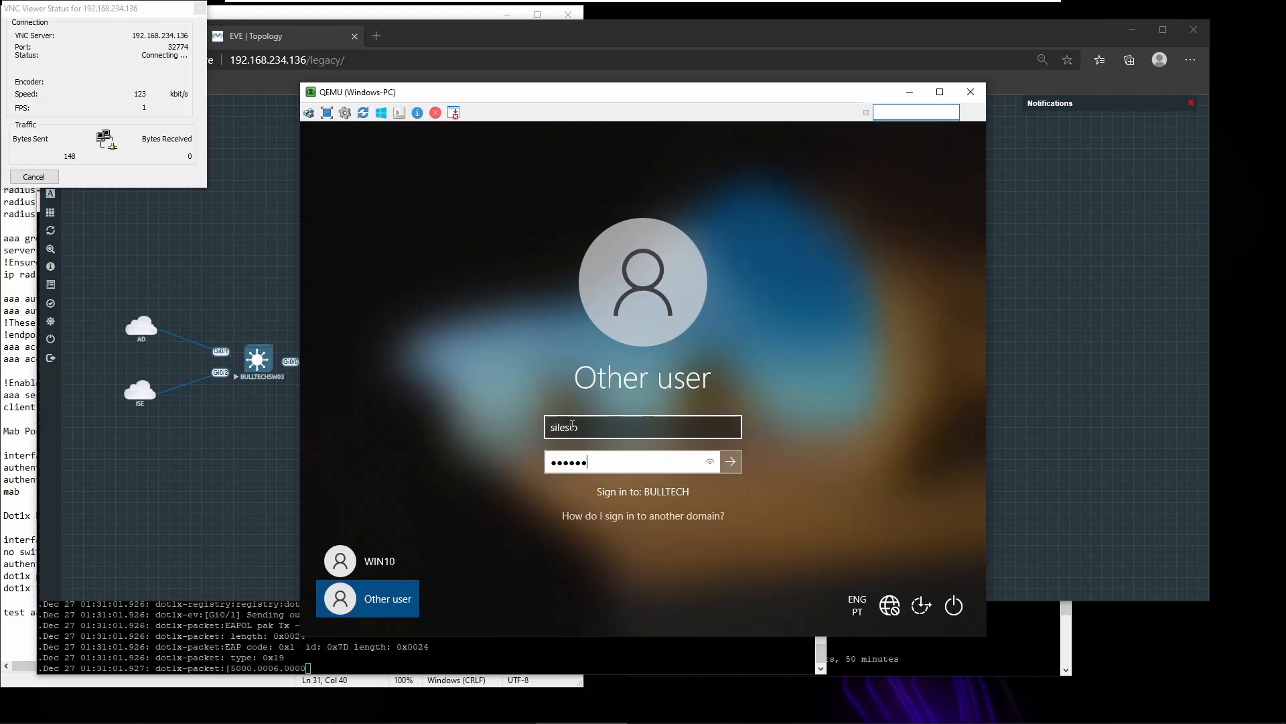
key(Return)
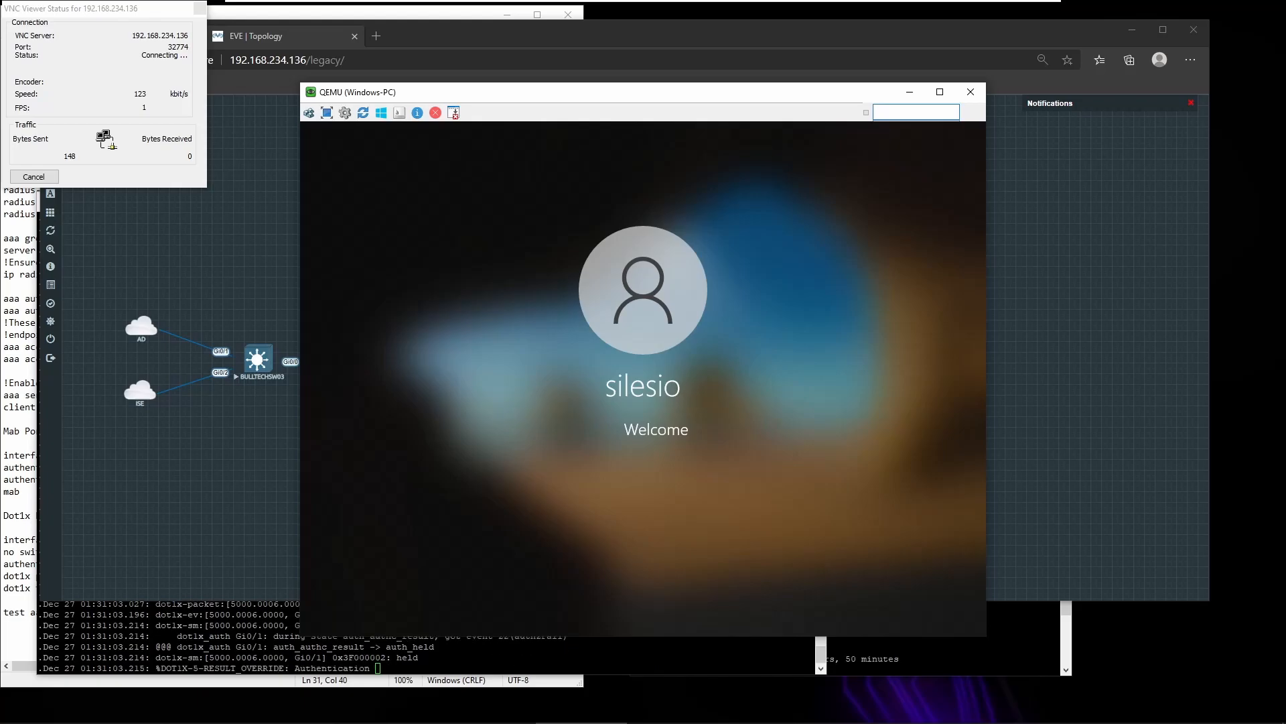
Review the repeated EAPOL_START and auth restart debug lines on BULLTECHSW02.
click(765, 713)
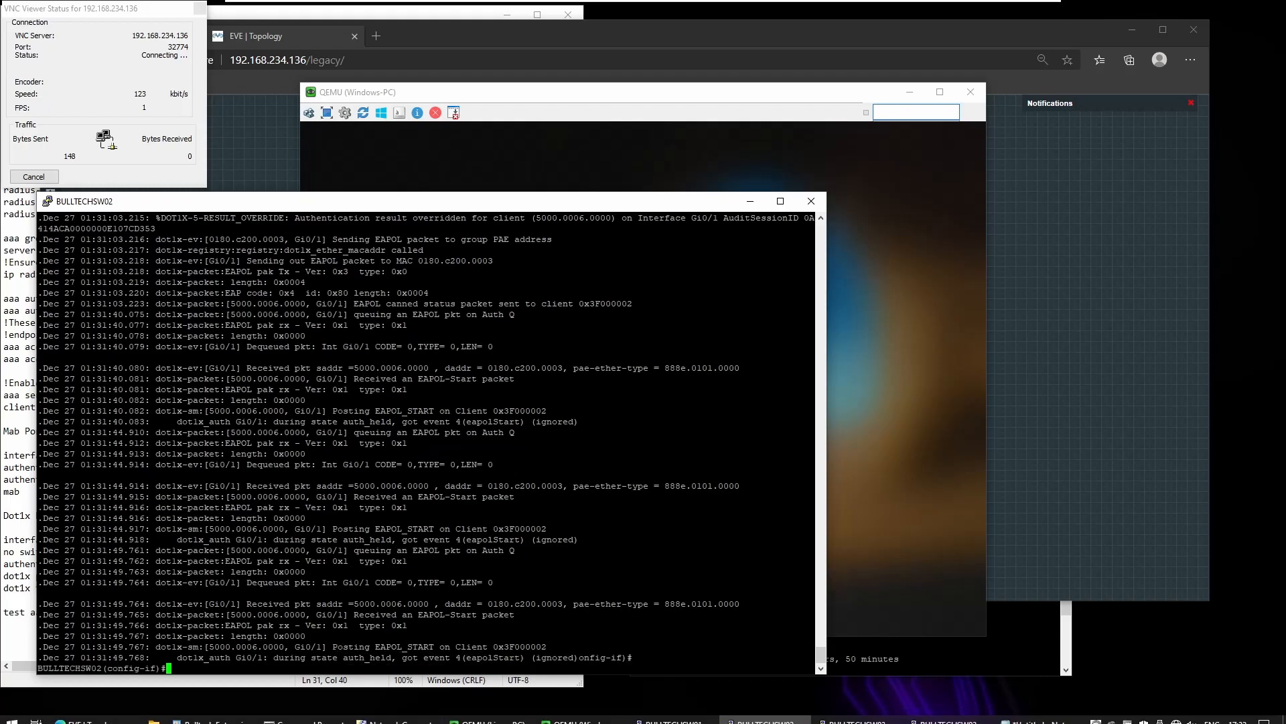
drag(418, 647, 251, 475)
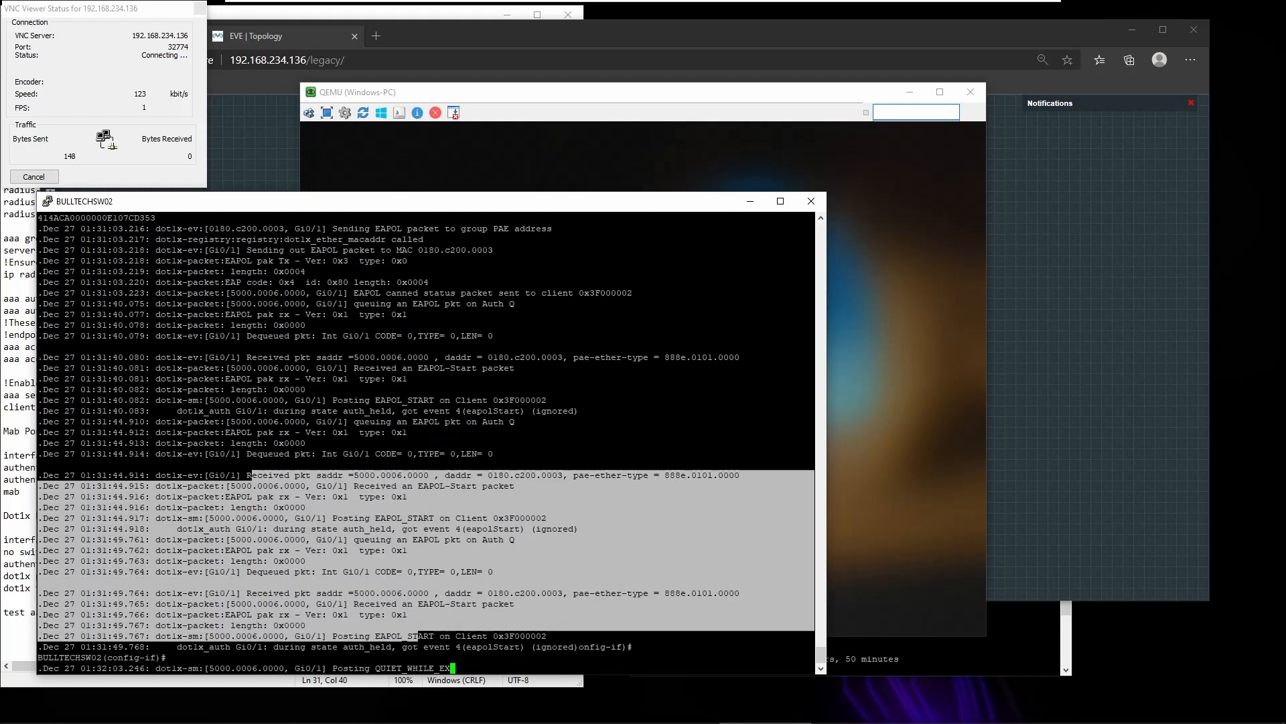
click(252, 473)
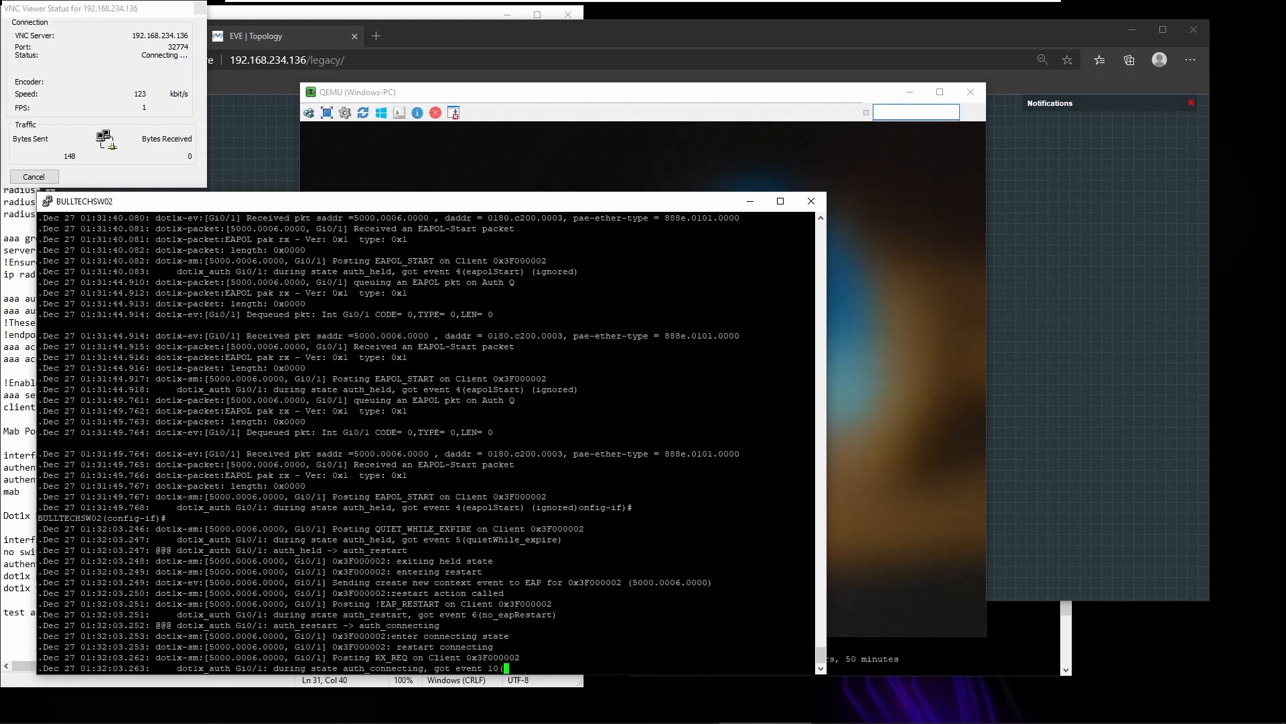
drag(230, 519, 597, 635)
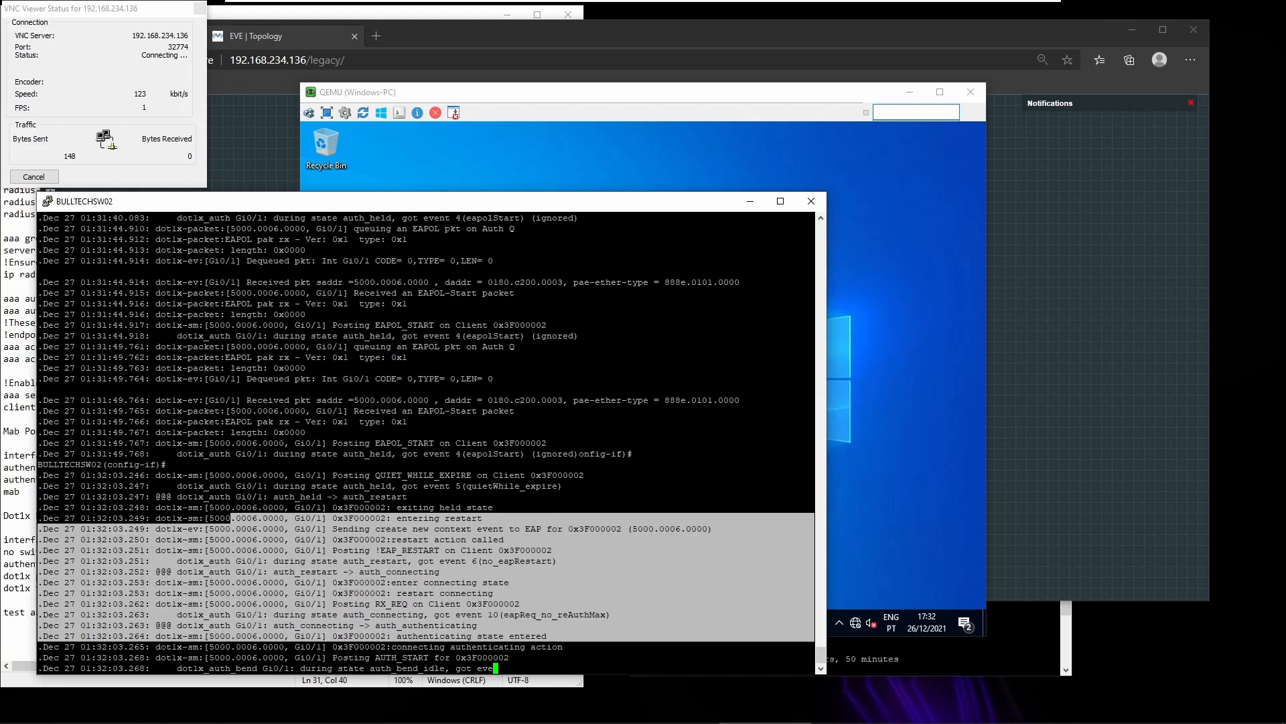
click(864, 432)
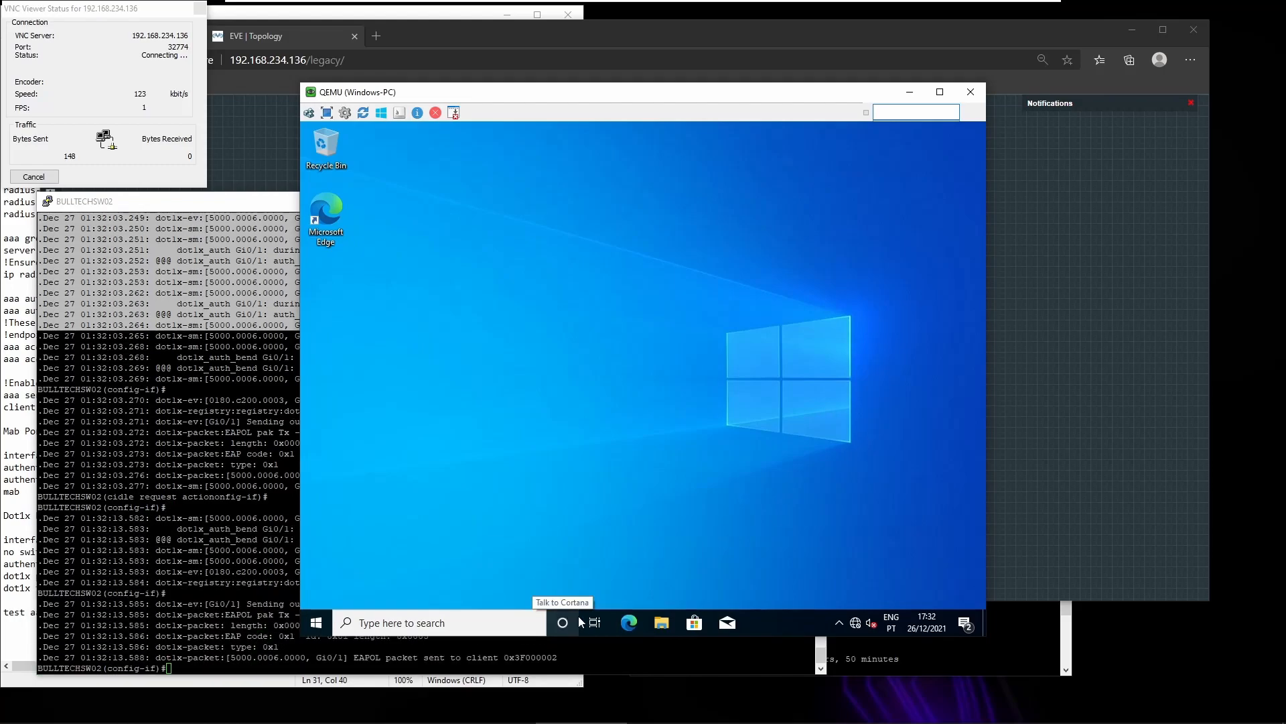
click(295, 481)
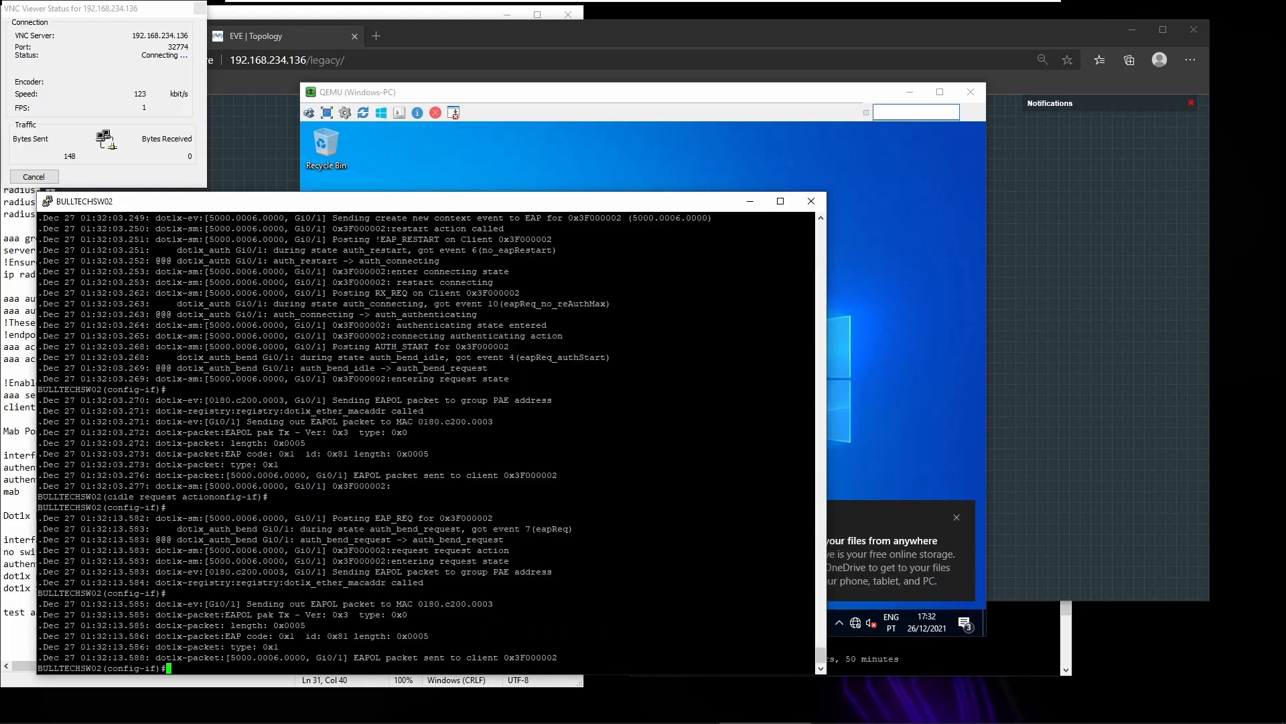
Show Gi0/1's session details, noting the User-Name, Unauthorized status and 169.254.230.225 address.
text(do sh run int g0/1)
key(Up)
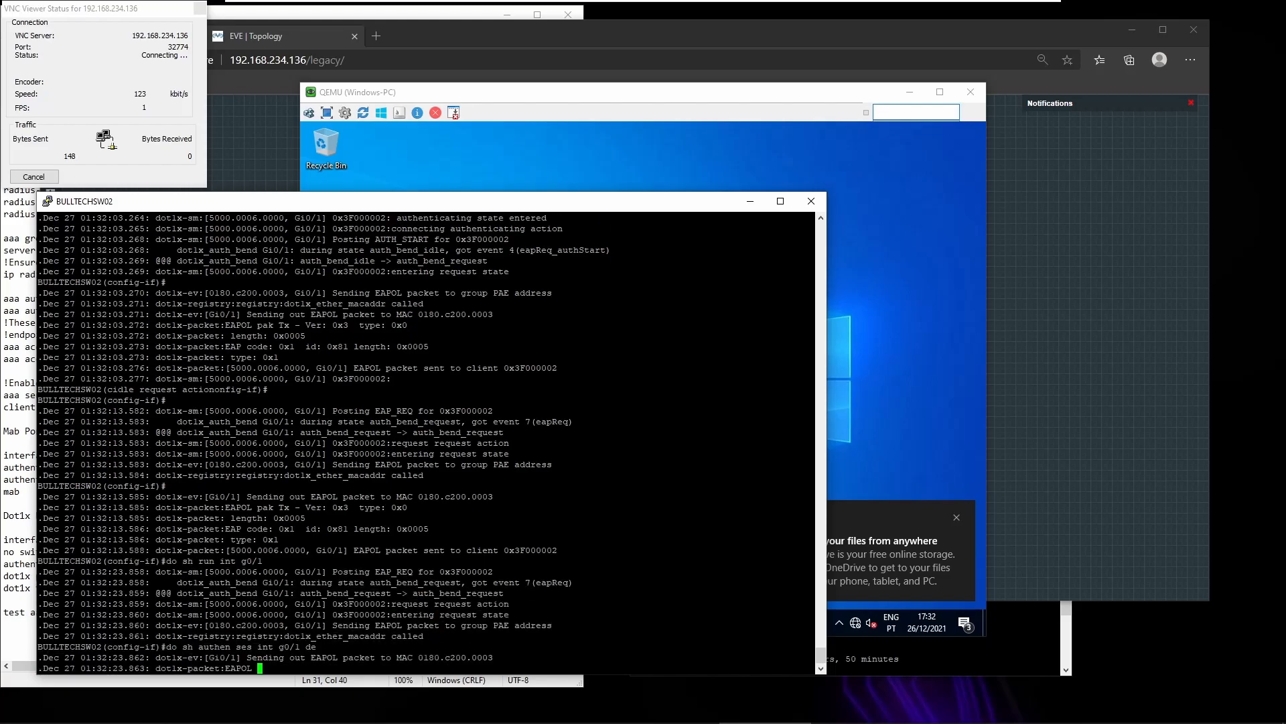
key(Return)
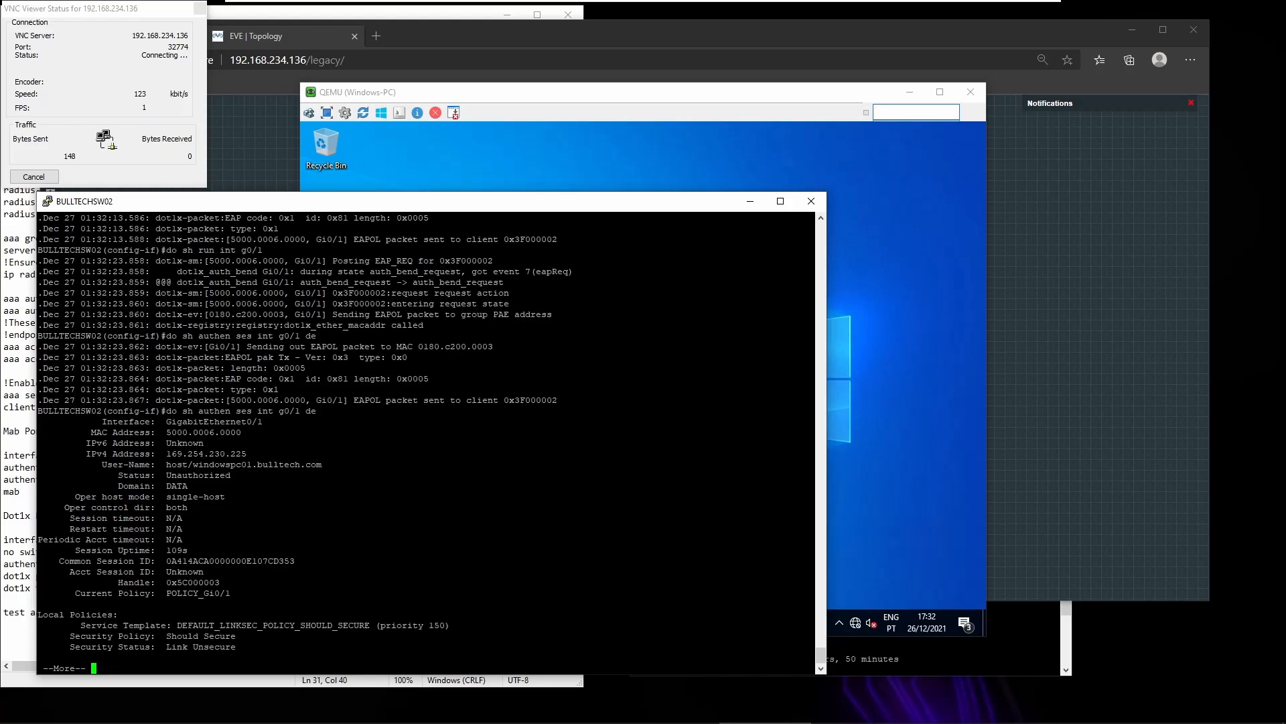
drag(182, 464, 811, 476)
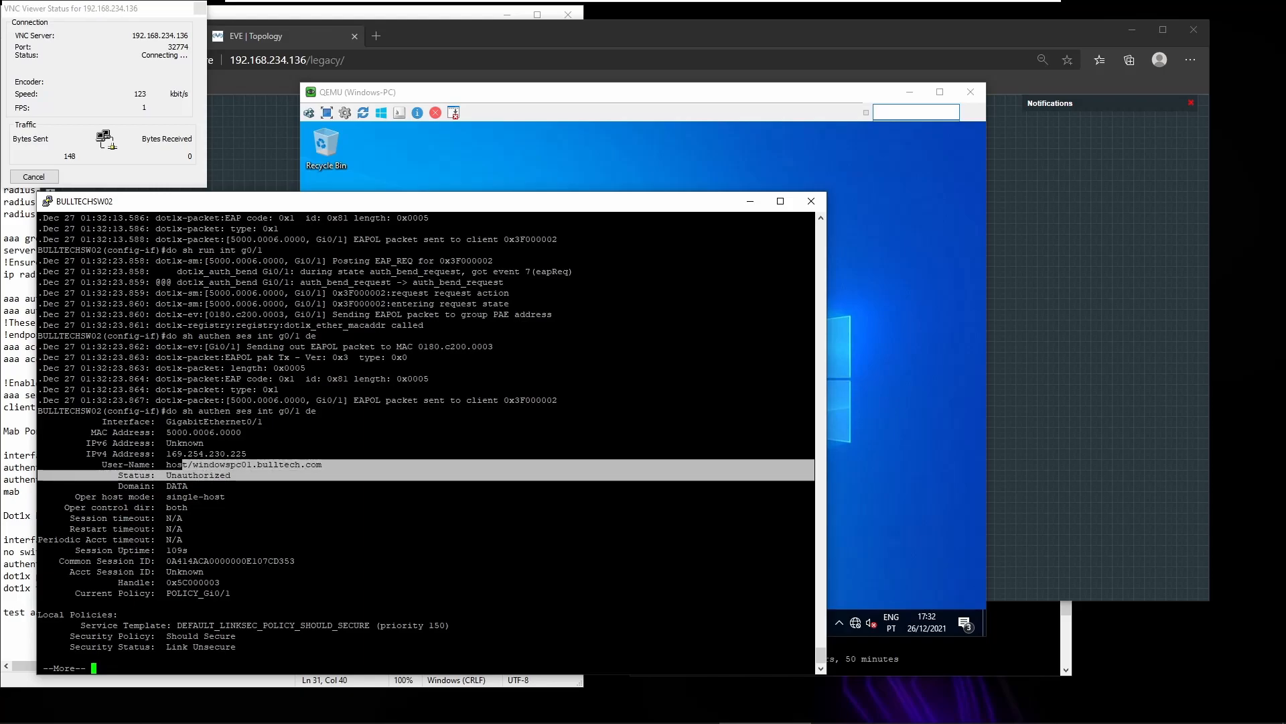
drag(171, 454, 247, 453)
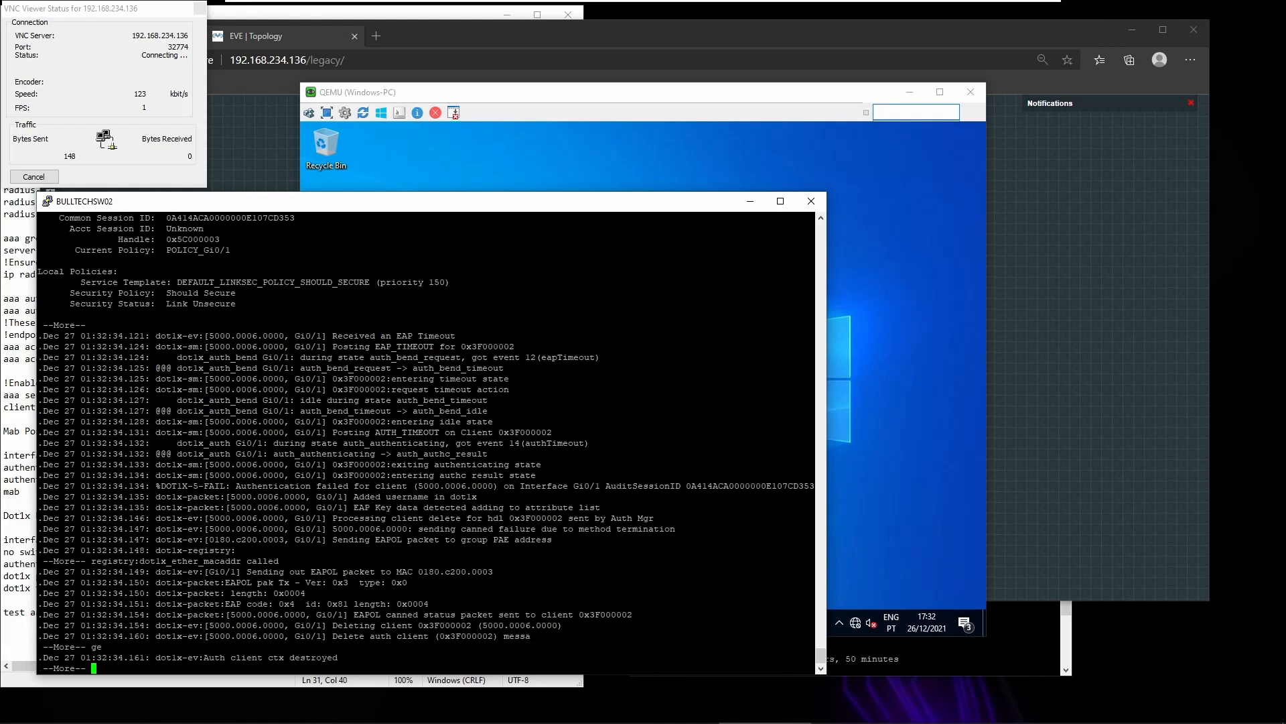
drag(273, 540, 443, 594)
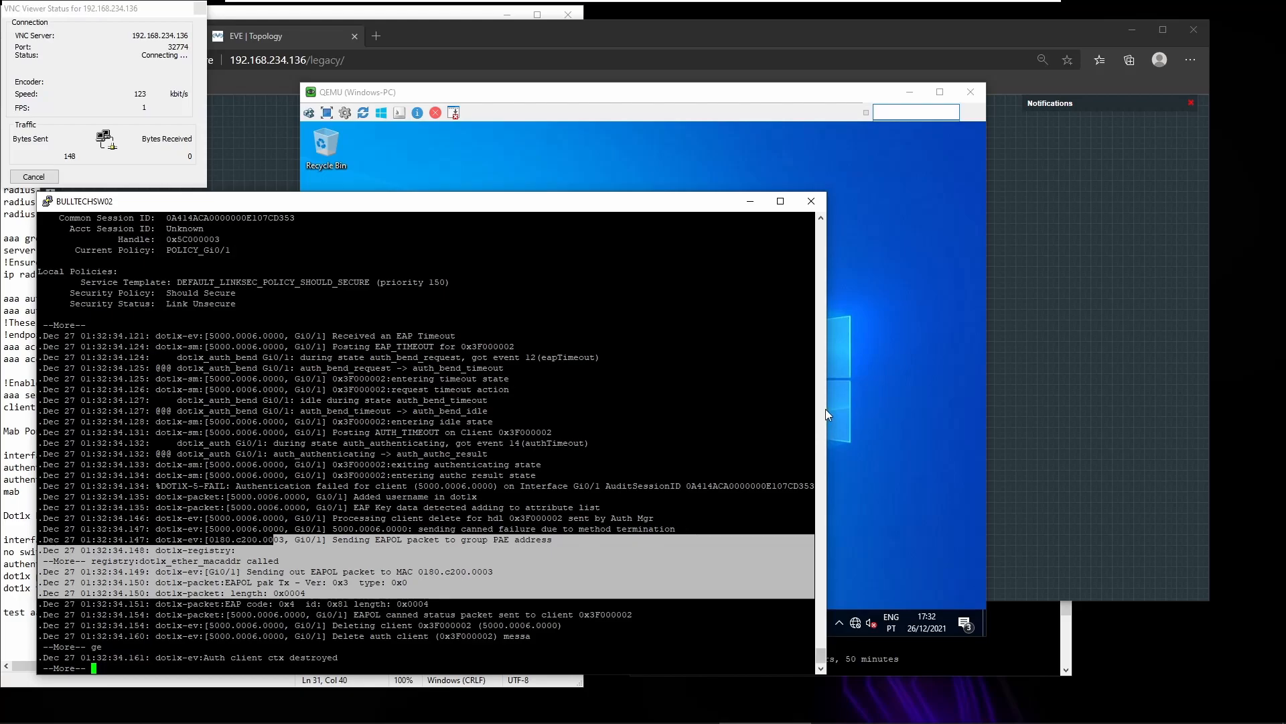
click(442, 594)
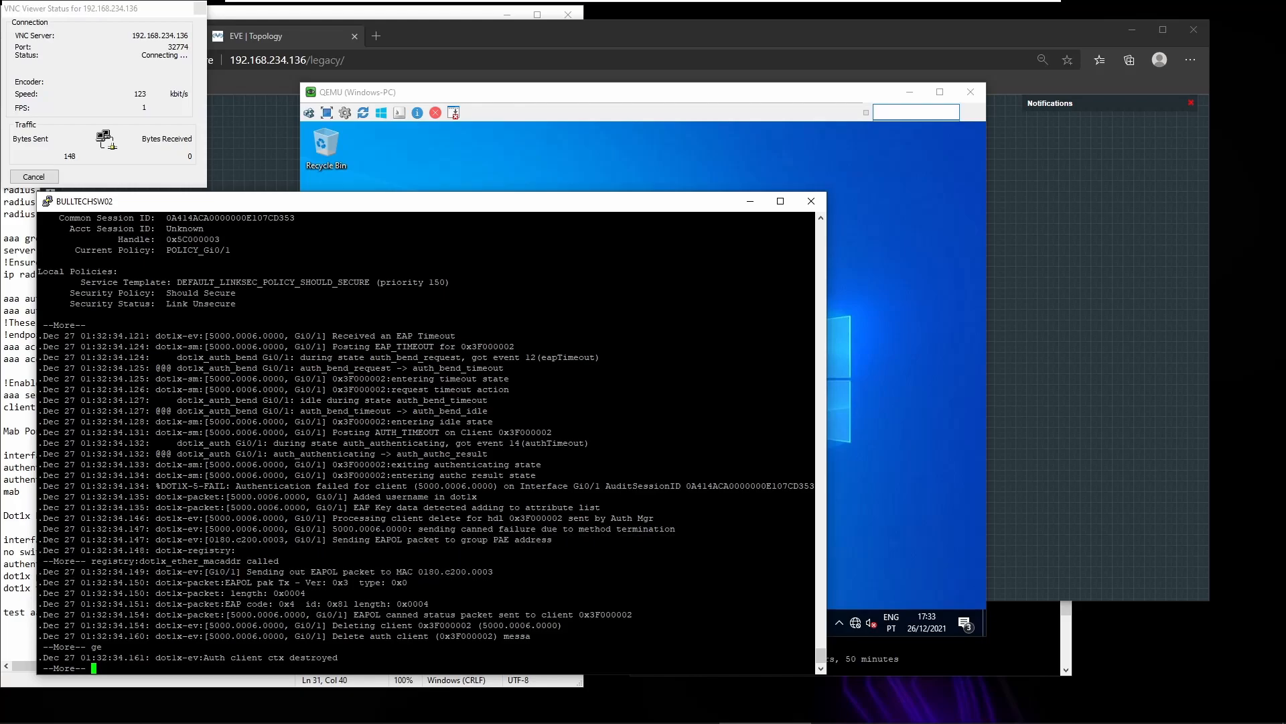
Rerun 'do sh authen ses int g0/1 de' and page through the full session status.
key(Return)
key(Return)
key(Return)
key(Return)
key(Return)
key(Return)
key(Return)
text(do sh authen ses int g0/1 de)
key(Return)
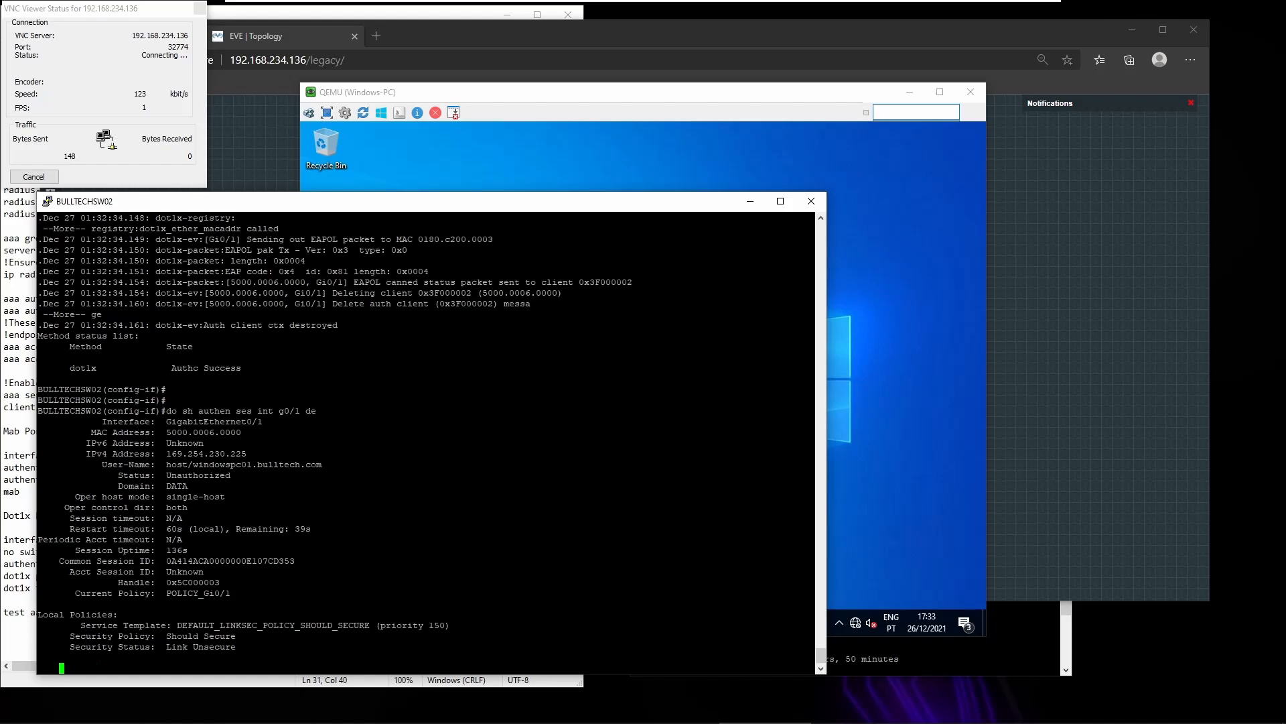
key(space)
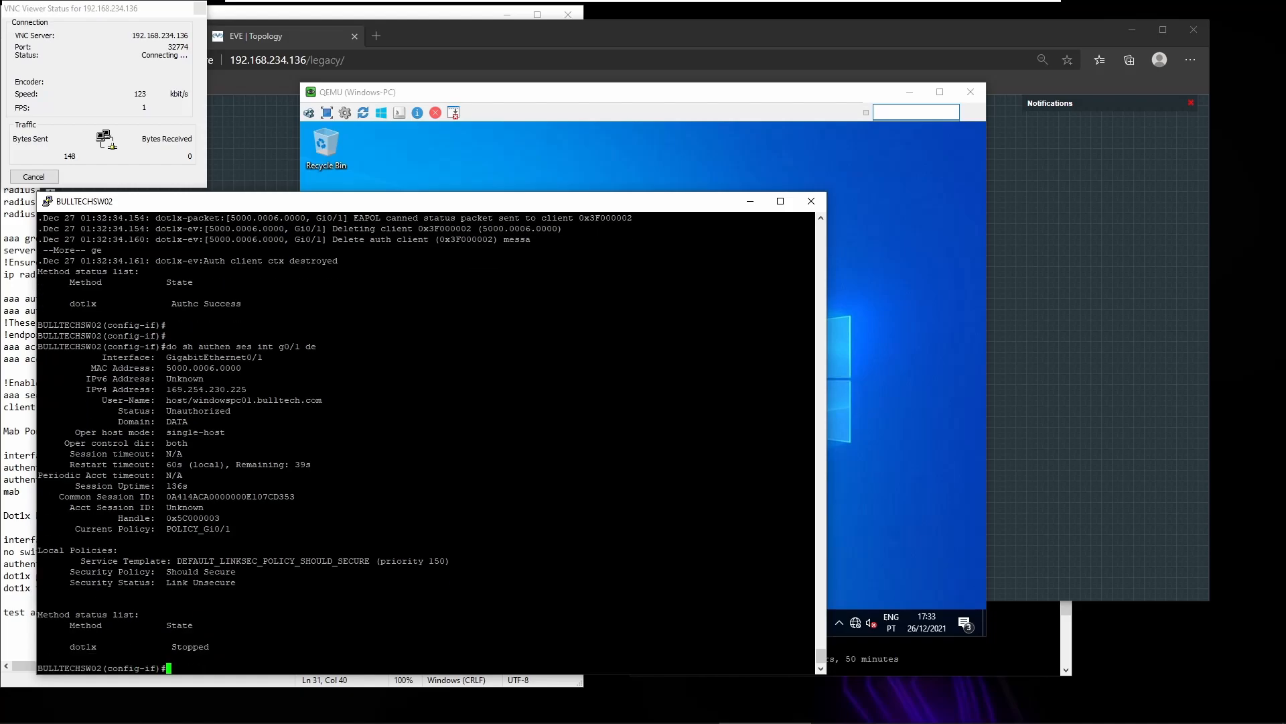
Open the Ethernet adapter's status and see it report Authentication failed.
click(870, 534)
right_click(856, 623)
click(873, 607)
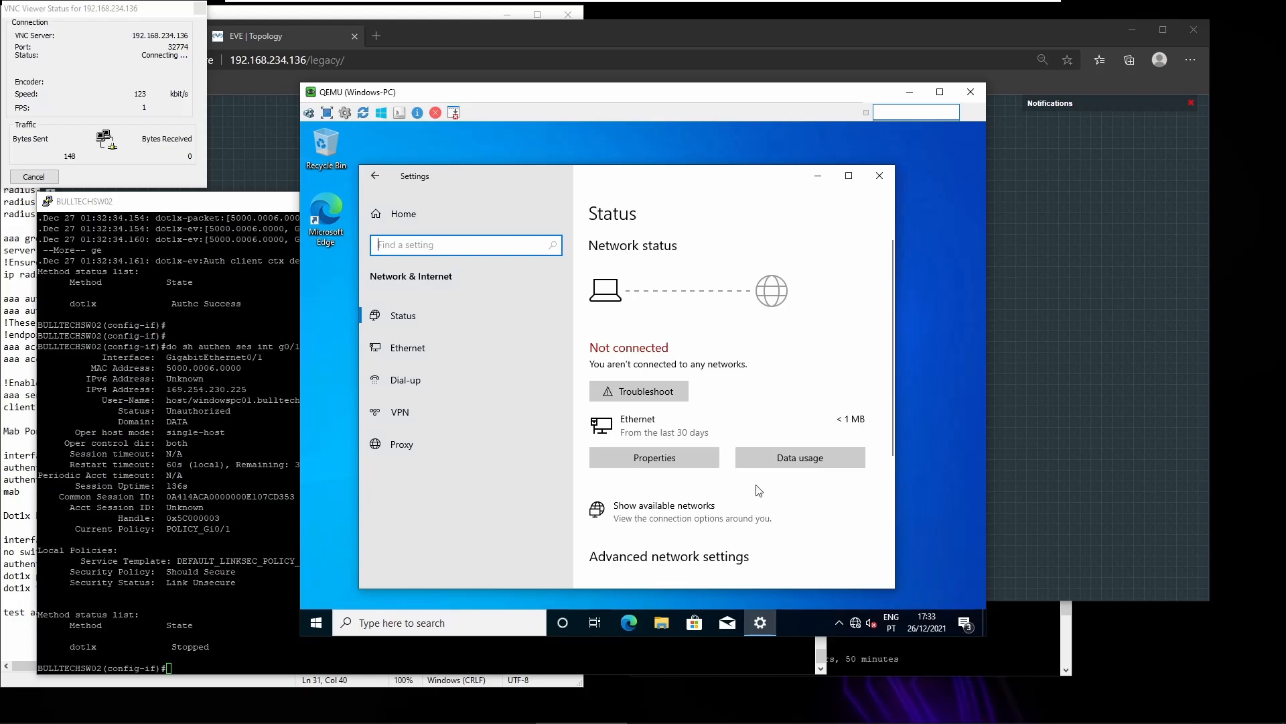
scroll(757, 483, down, 3)
click(694, 354)
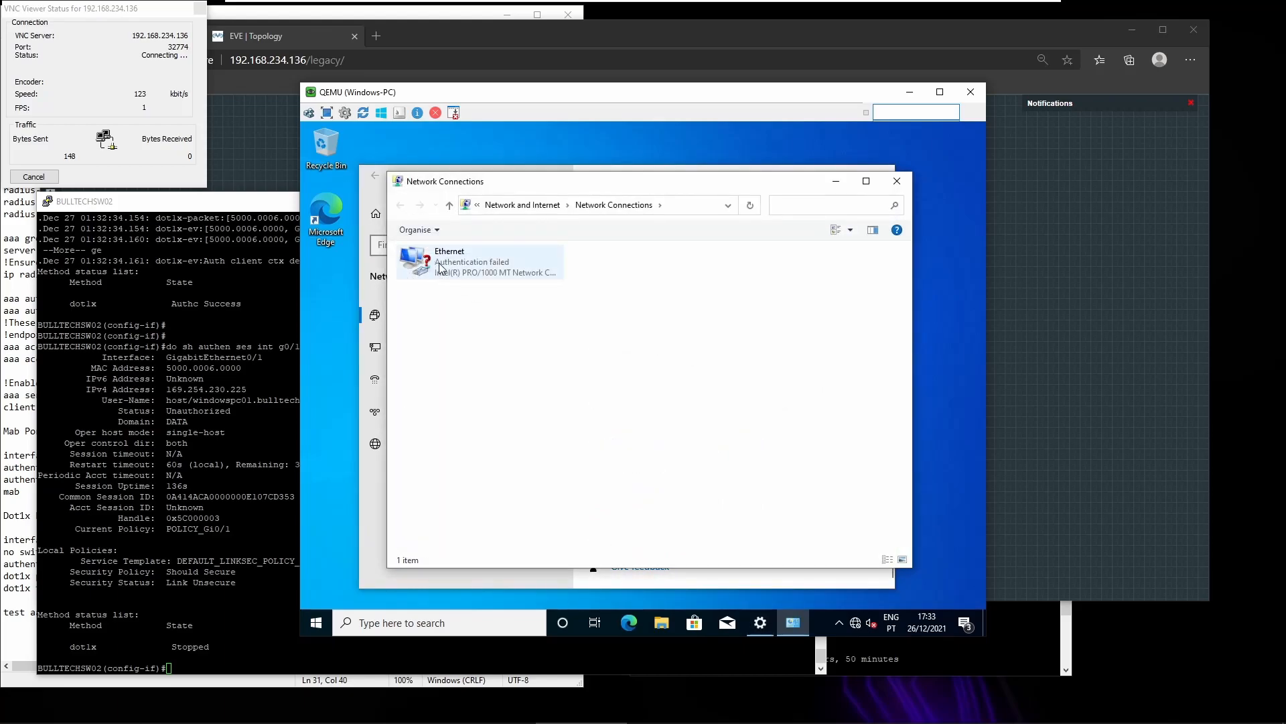
double_click(440, 268)
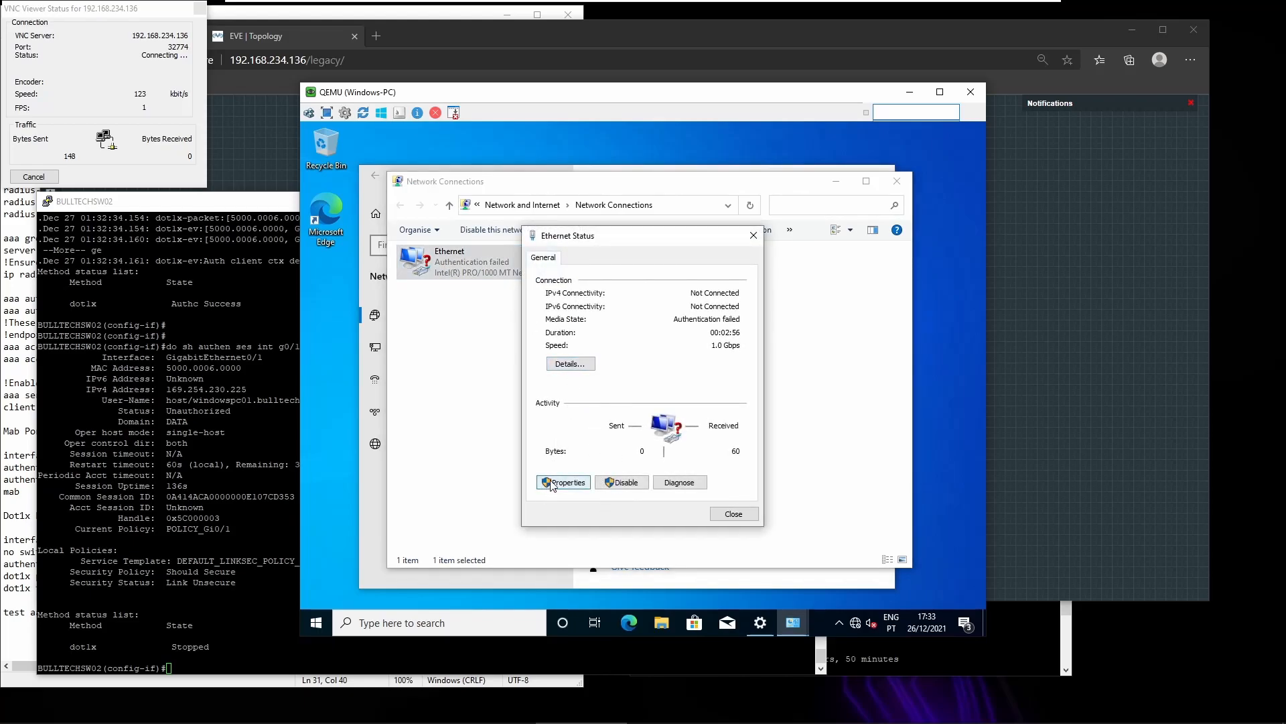
Close the Ethernet status, Network Connections and network settings windows.
click(734, 514)
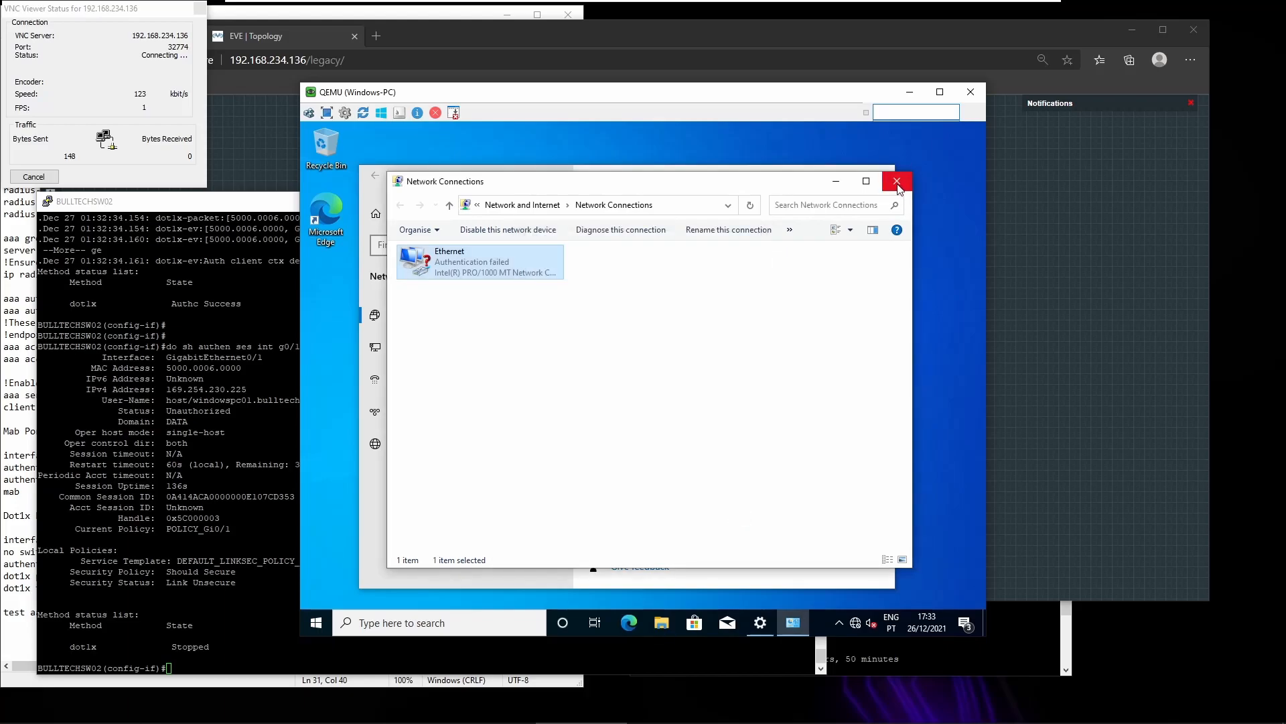
click(897, 181)
click(881, 173)
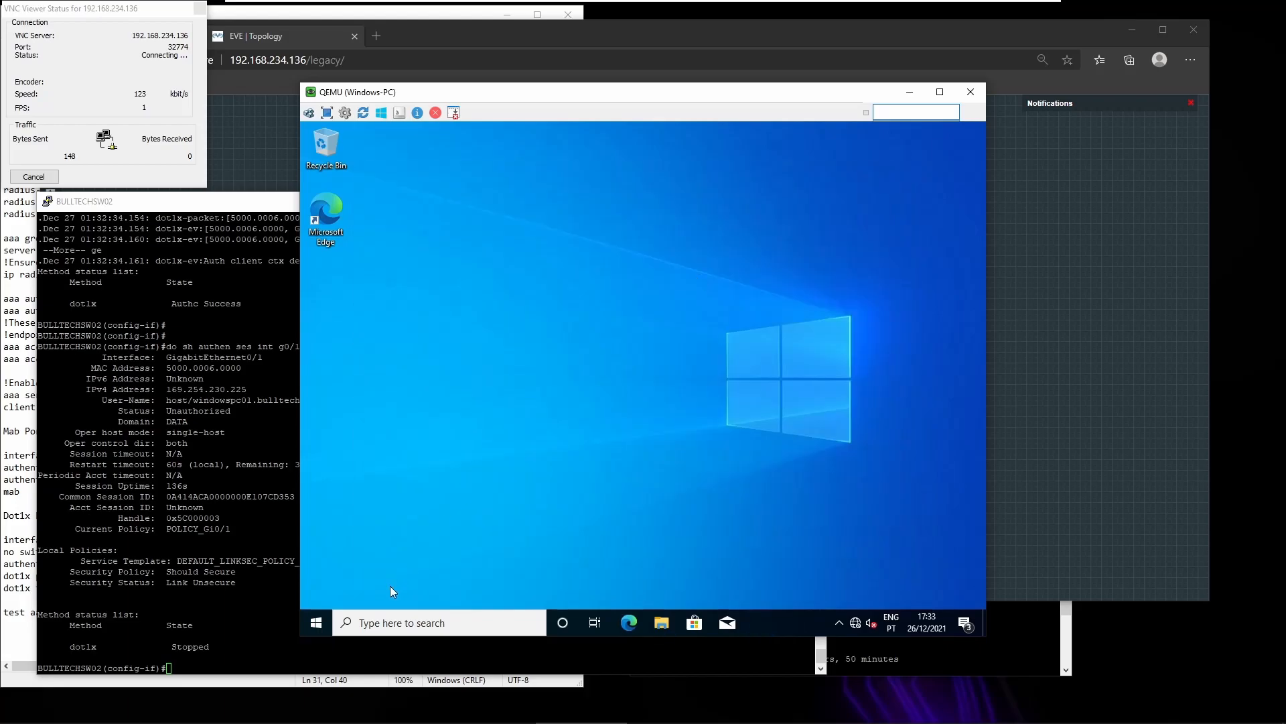
Sign out of Windows and choose to sign in as Other user.
right_click(316, 623)
mouse_move(420, 590)
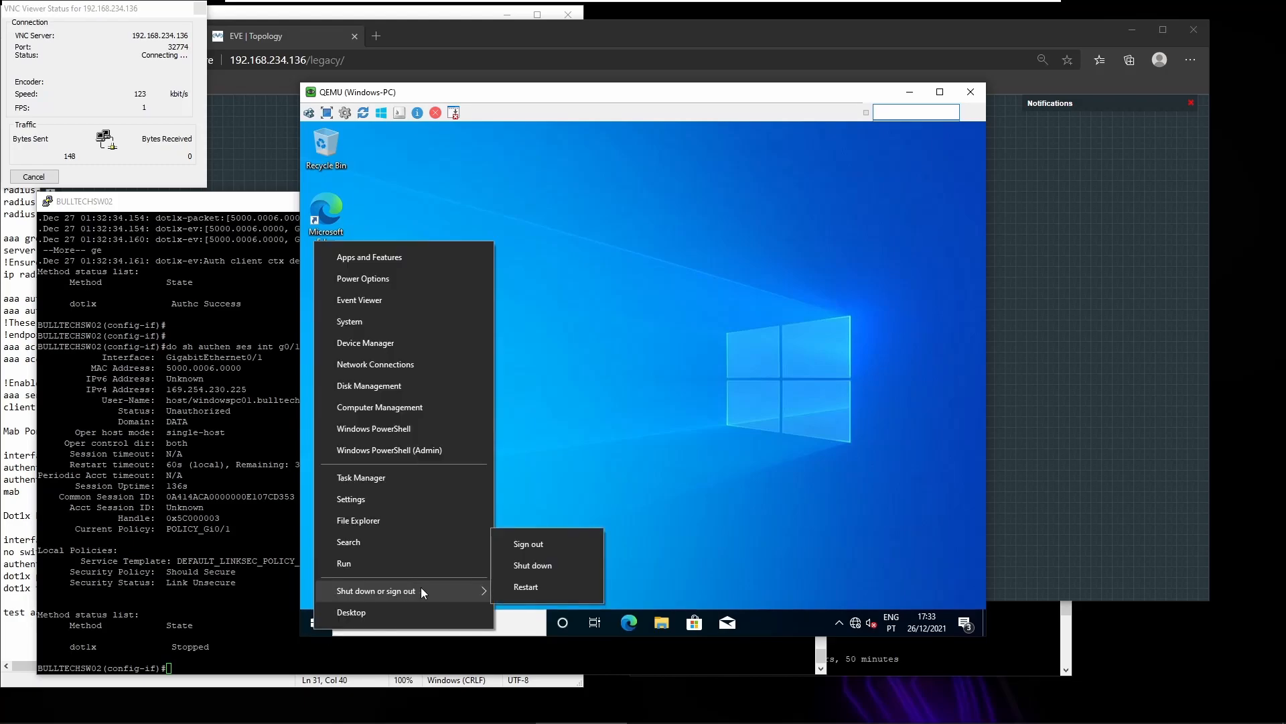
click(544, 548)
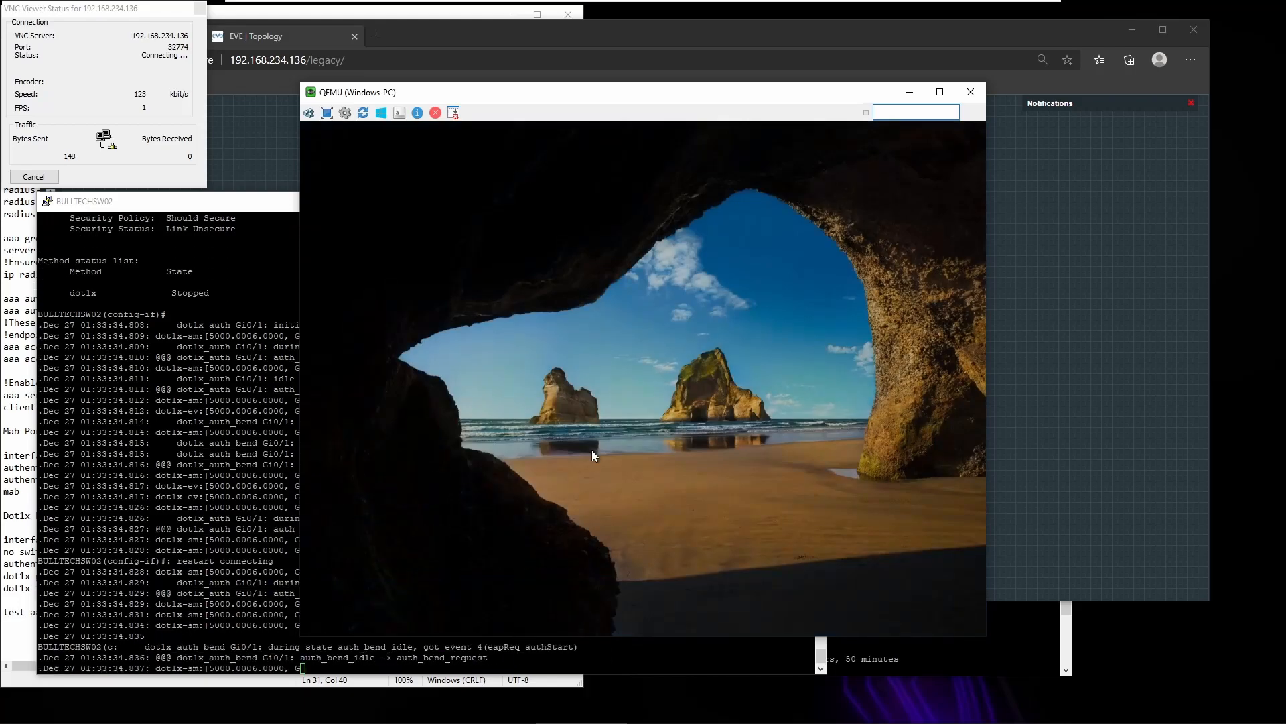
click(592, 449)
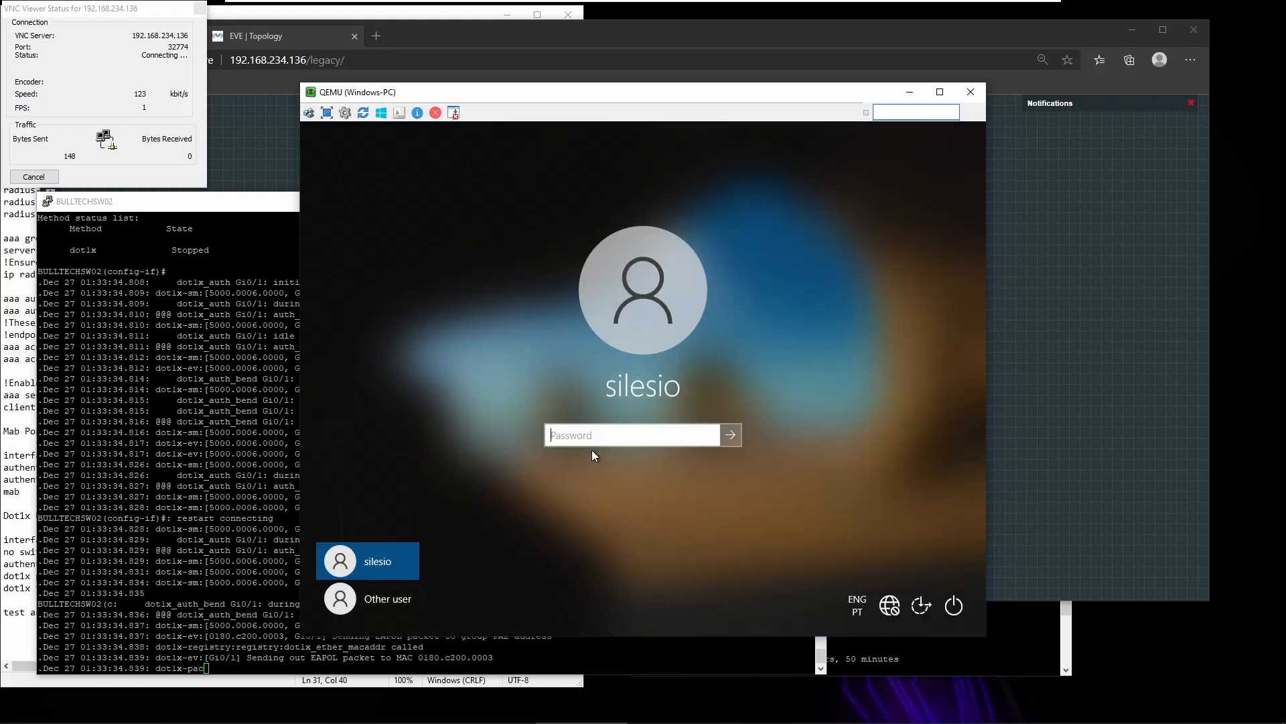
click(387, 600)
Sign in as bulltech\administrator with its password and get the domain-unavailable error.
text(administrator)
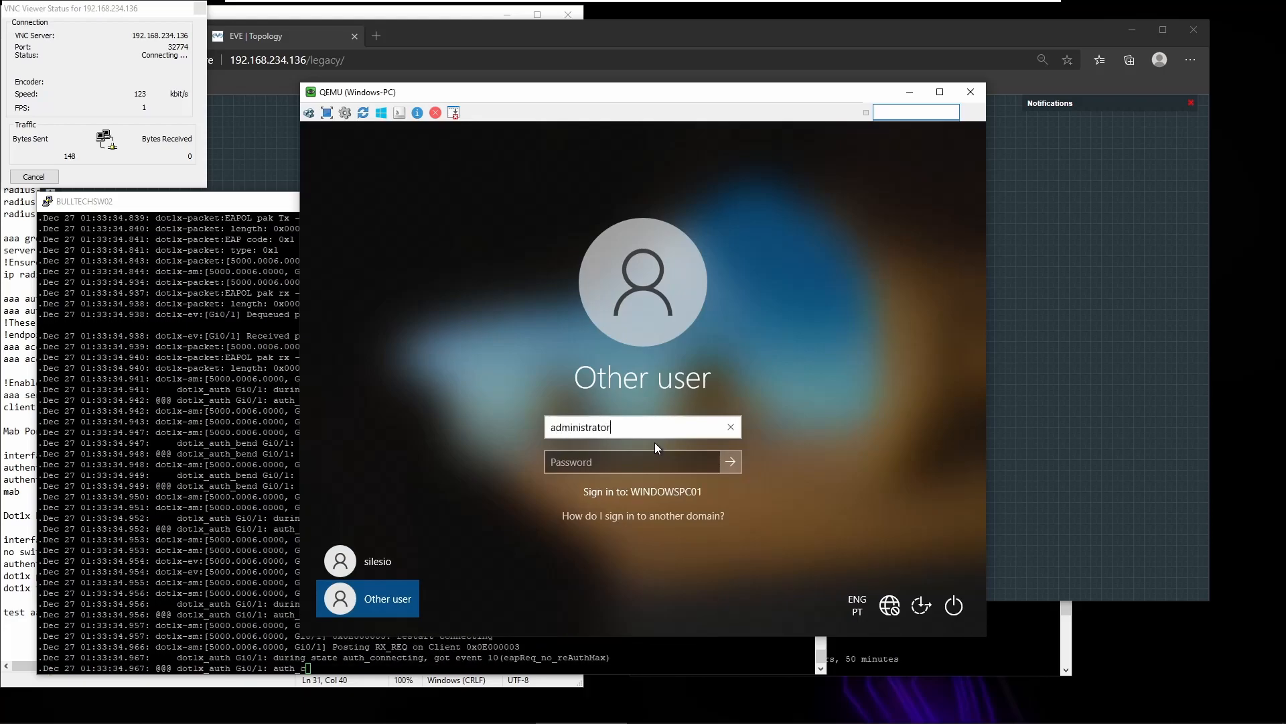
key(Tab)
text(•••••••)
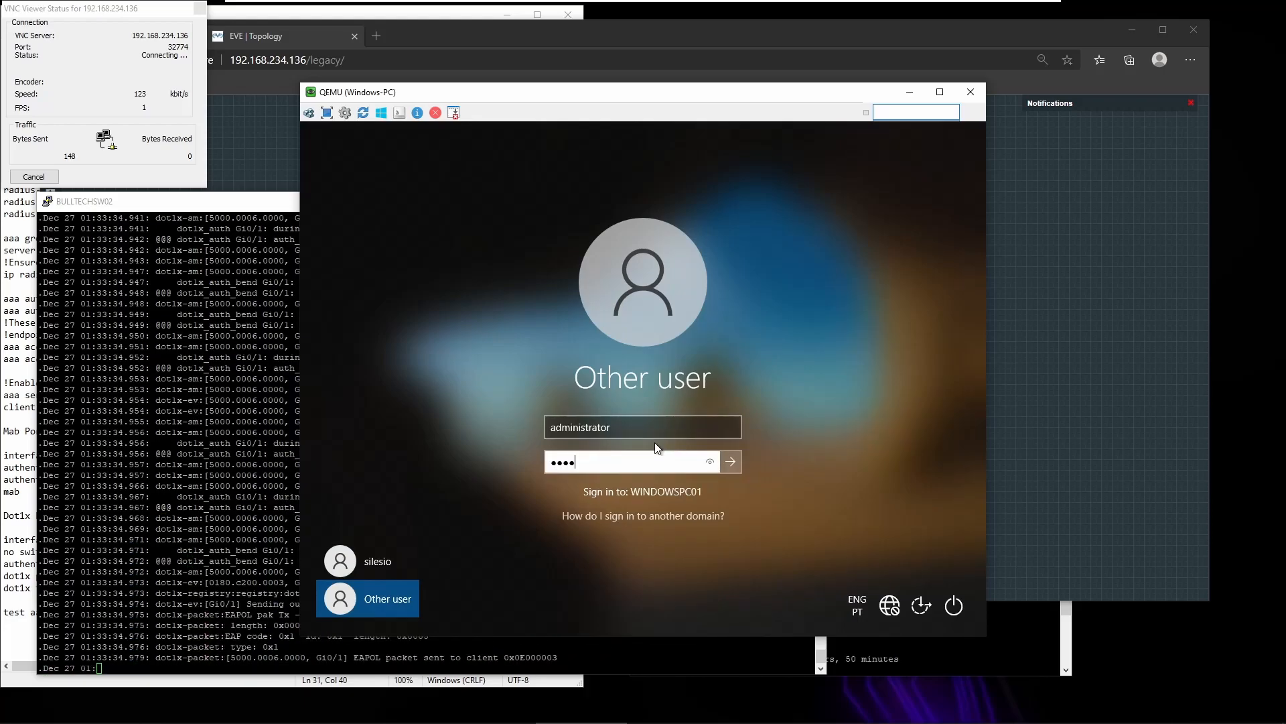
text(•)
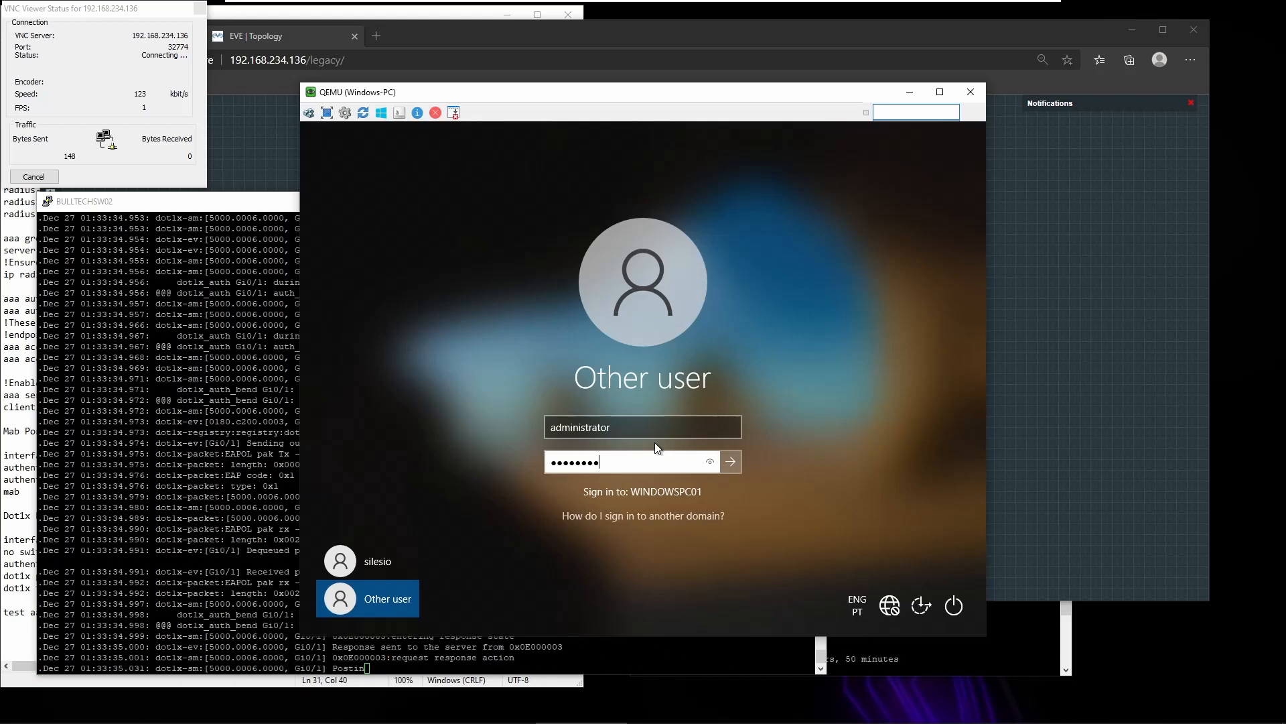
key(shift+Tab)
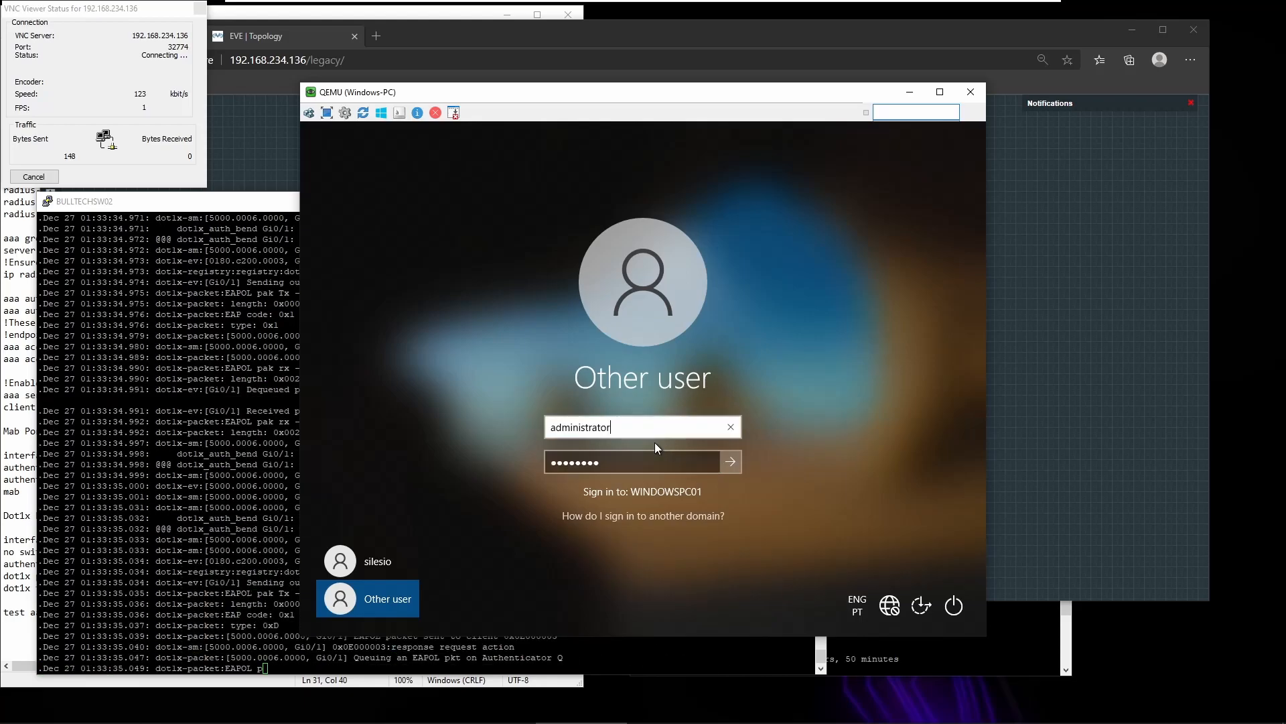
key(Home)
text(bulltech\)
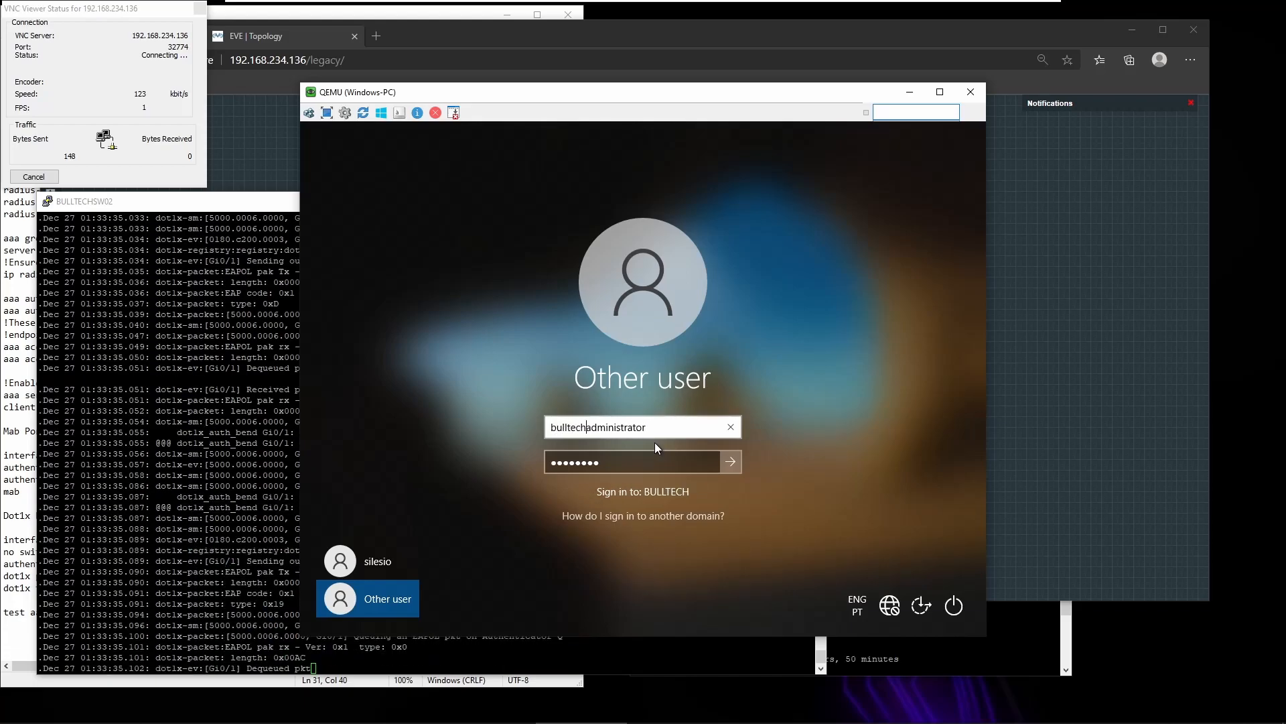
text(~~)
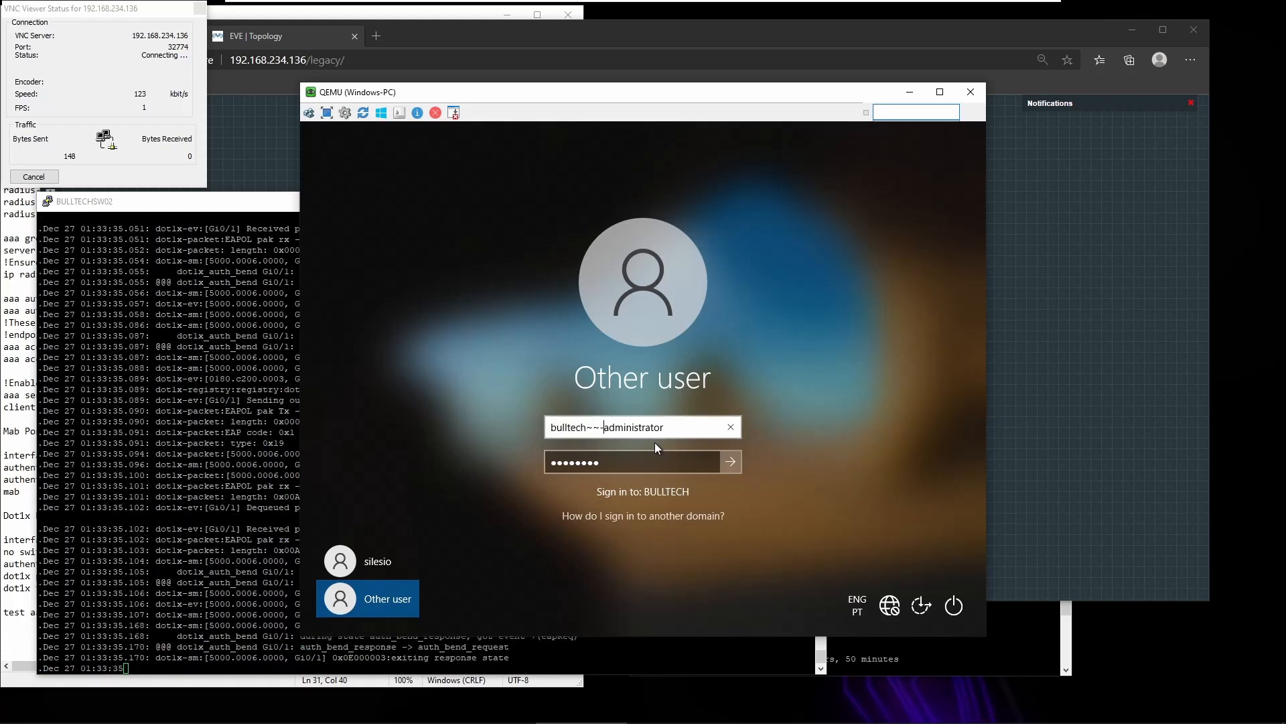
key(BackSpace)
key(BackSpace)
text(-)
key(BackSpace)
text(\)
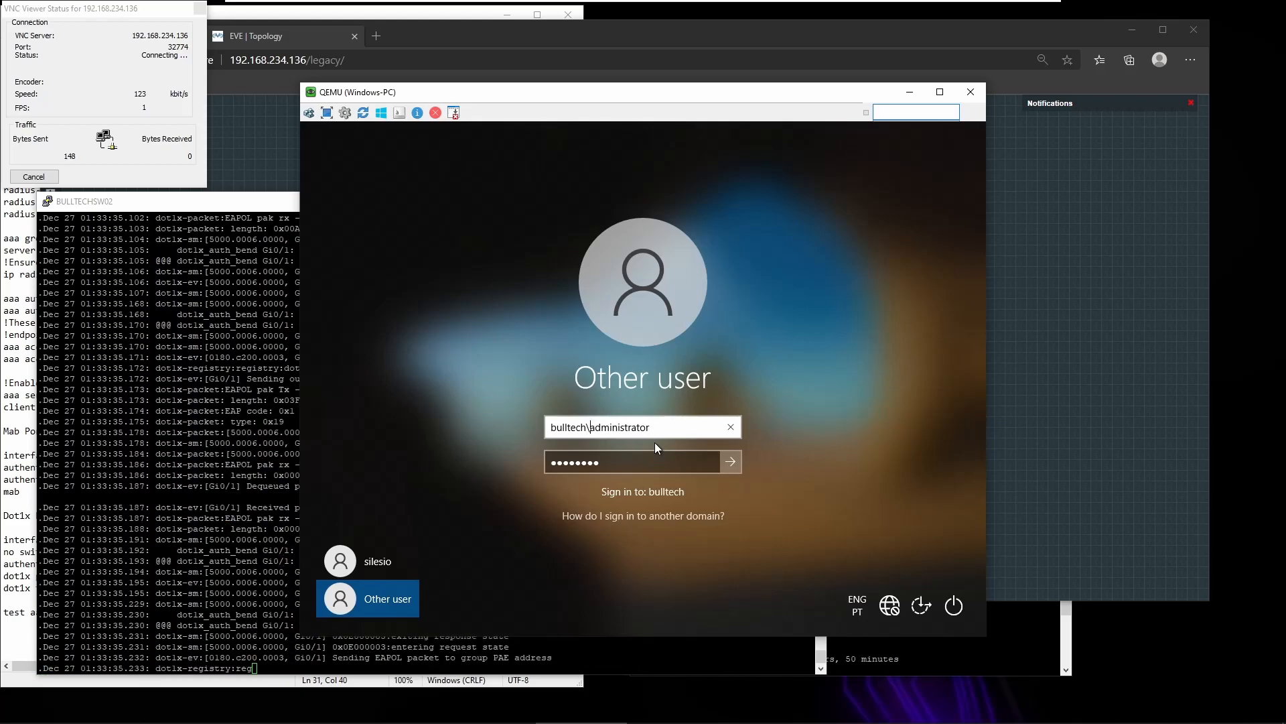
key(Return)
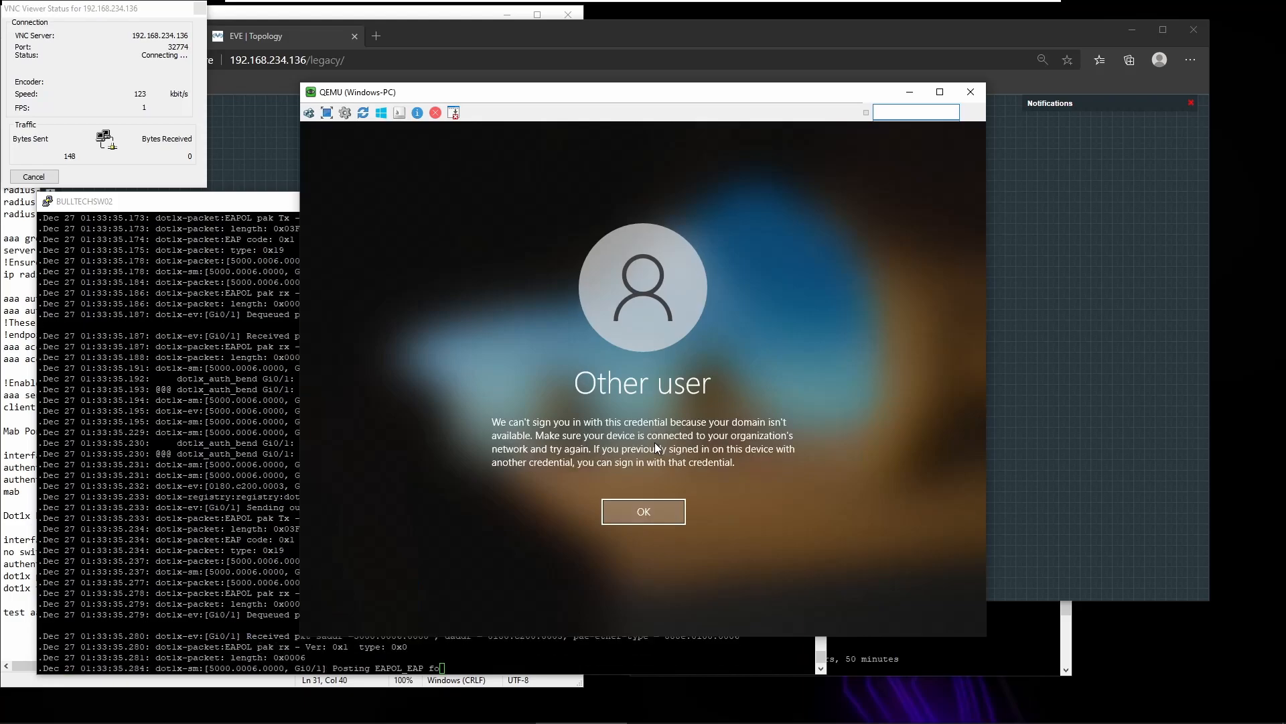
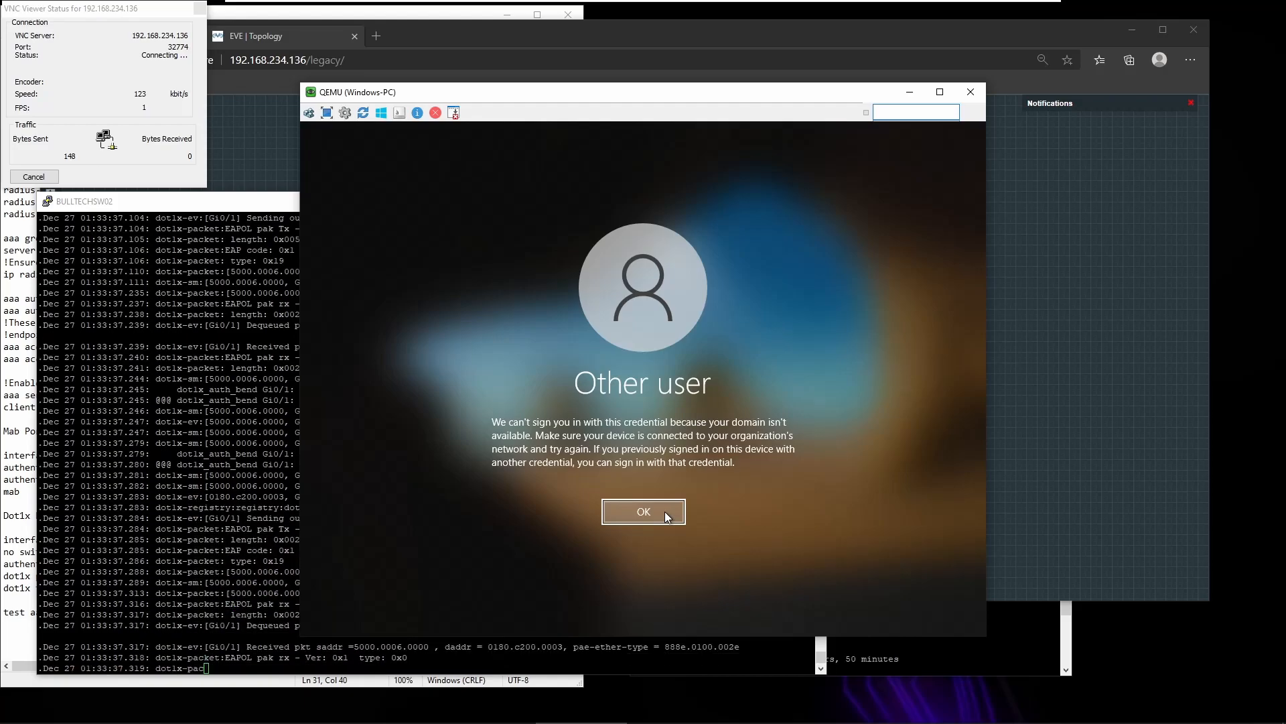
Acknowledge the bulltech domain sign-in error and switch to the EVE lab topology window.
click(665, 515)
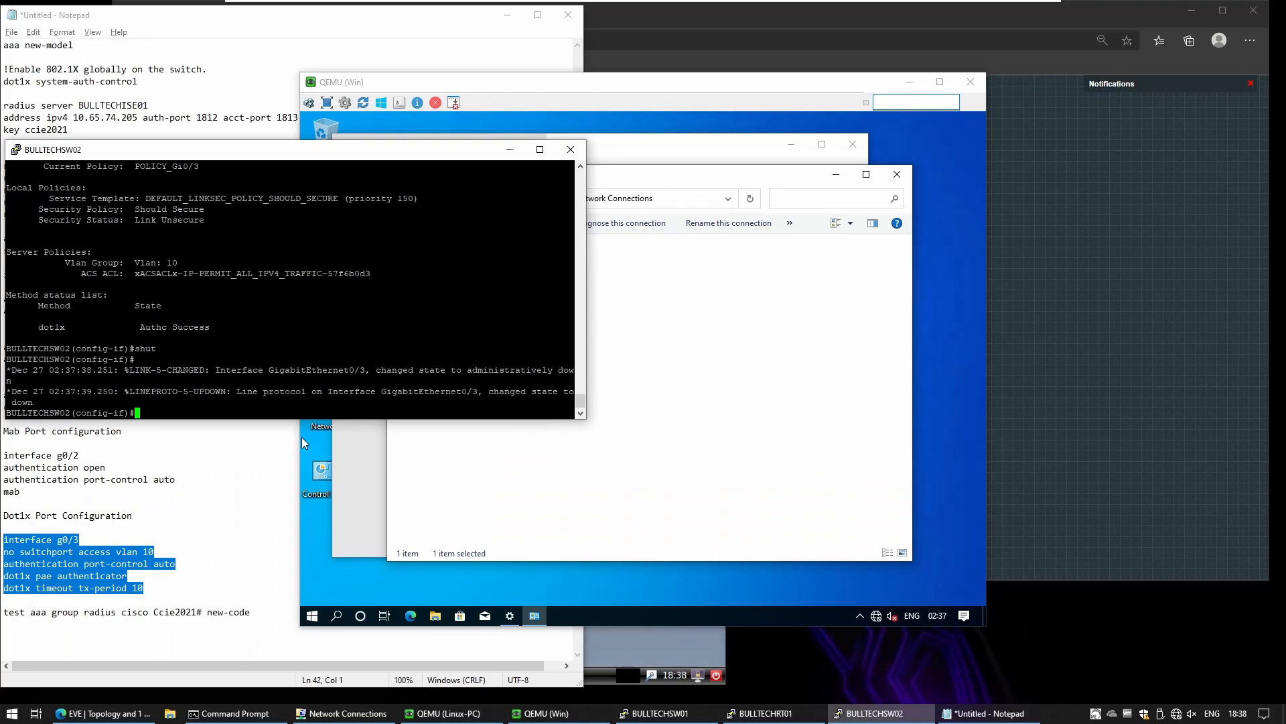
click(1025, 317)
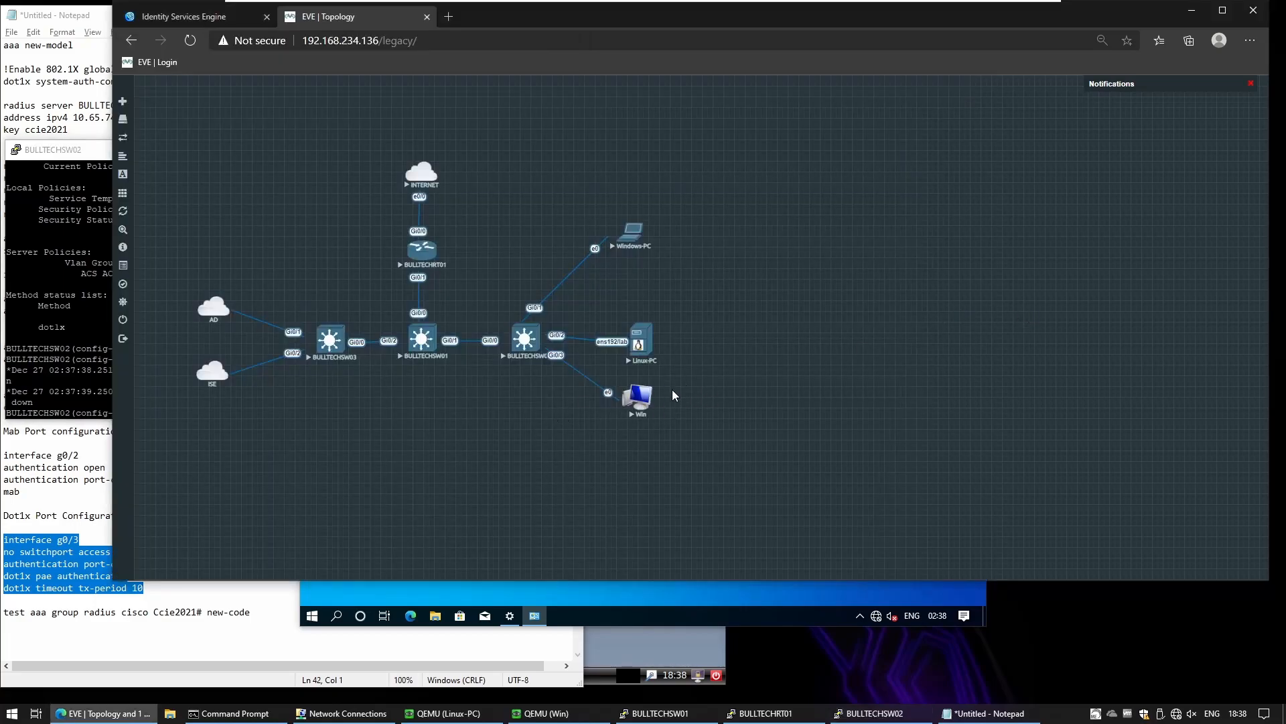
Stop the Windows-PC node in the EVE topology until it reports 'Windows-PC: stopped'.
right_click(629, 231)
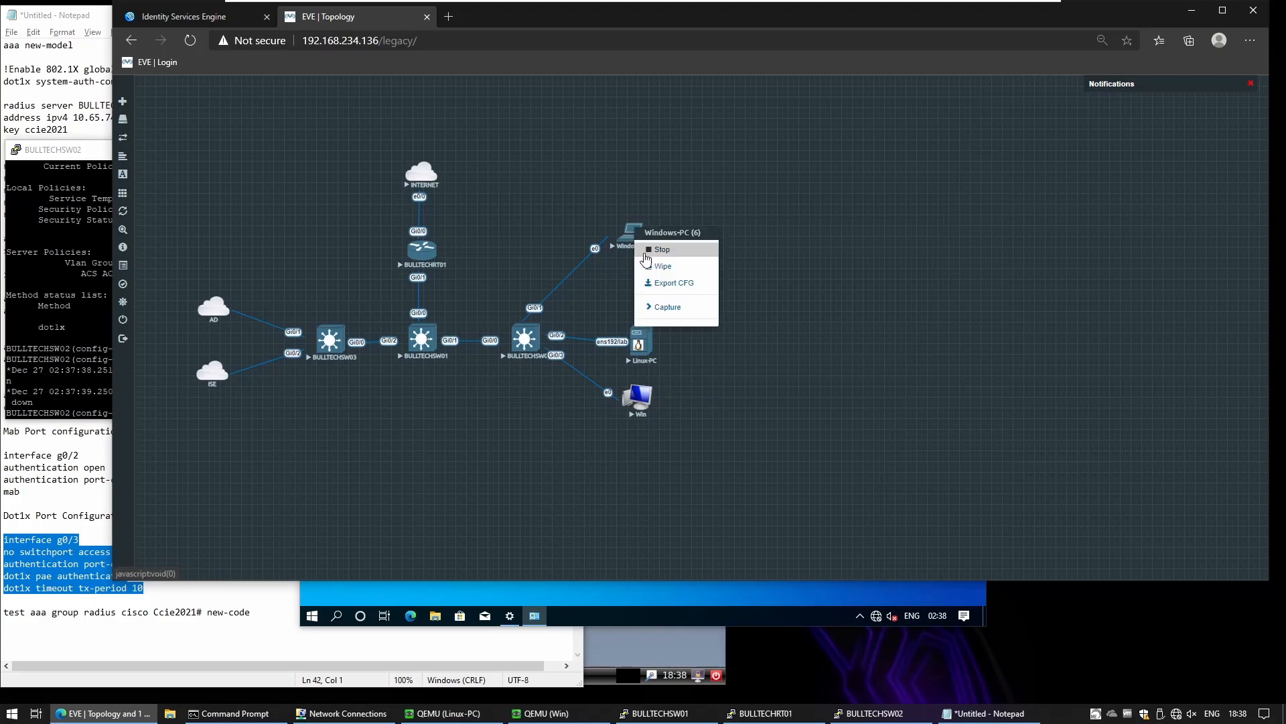
click(649, 251)
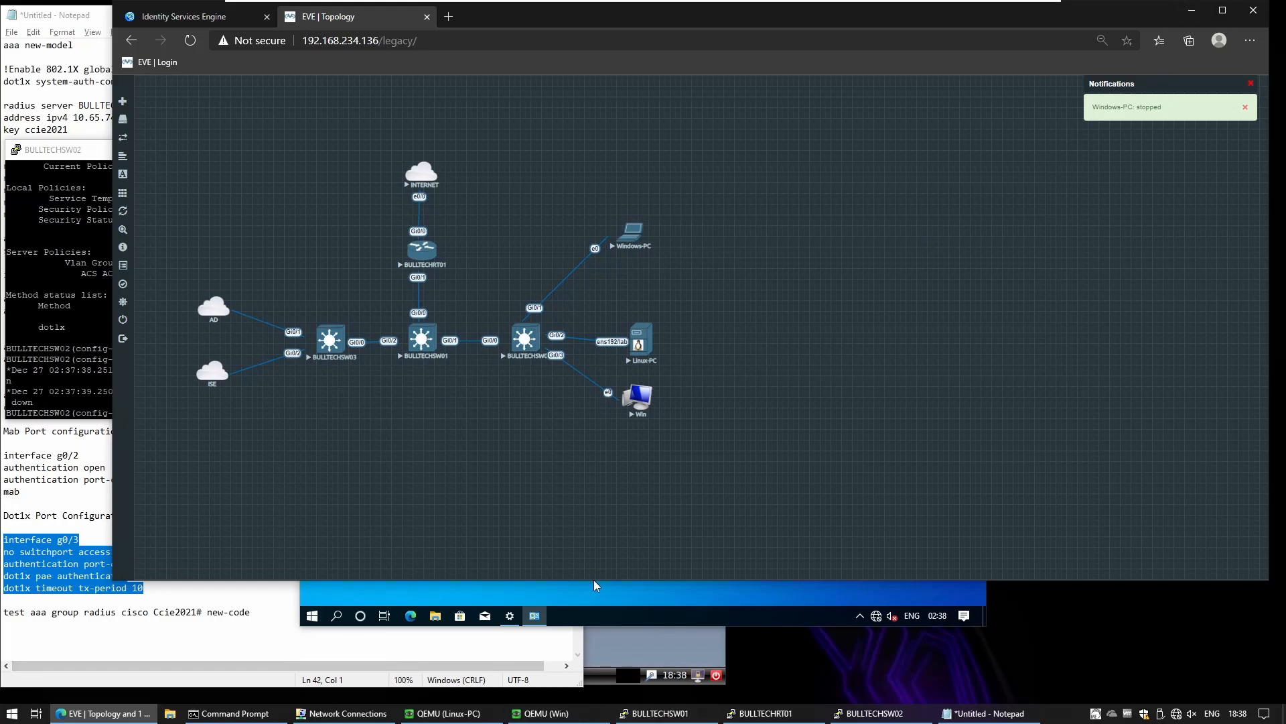
Show the Gi0/3 running config on BULLTECHSW02, highlighting its dot1x pae and shutdown lines.
click(80, 378)
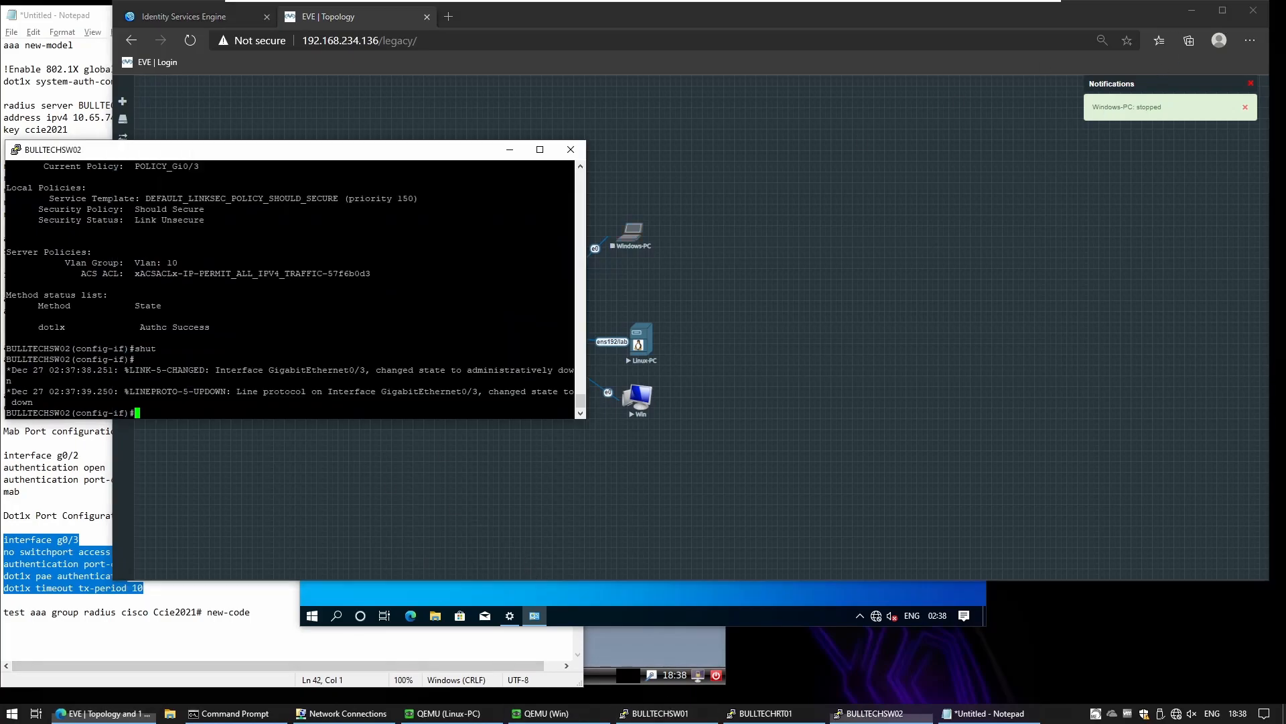
text(do sh run int g0/3)
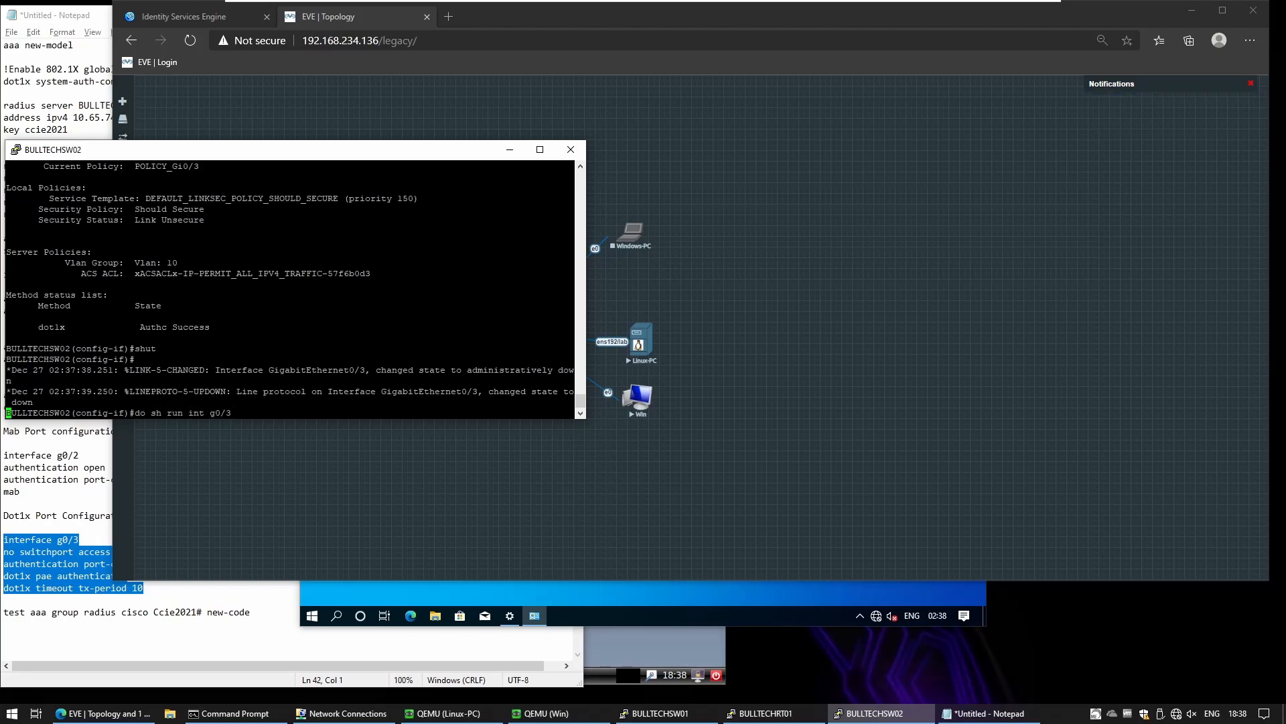
key(Return)
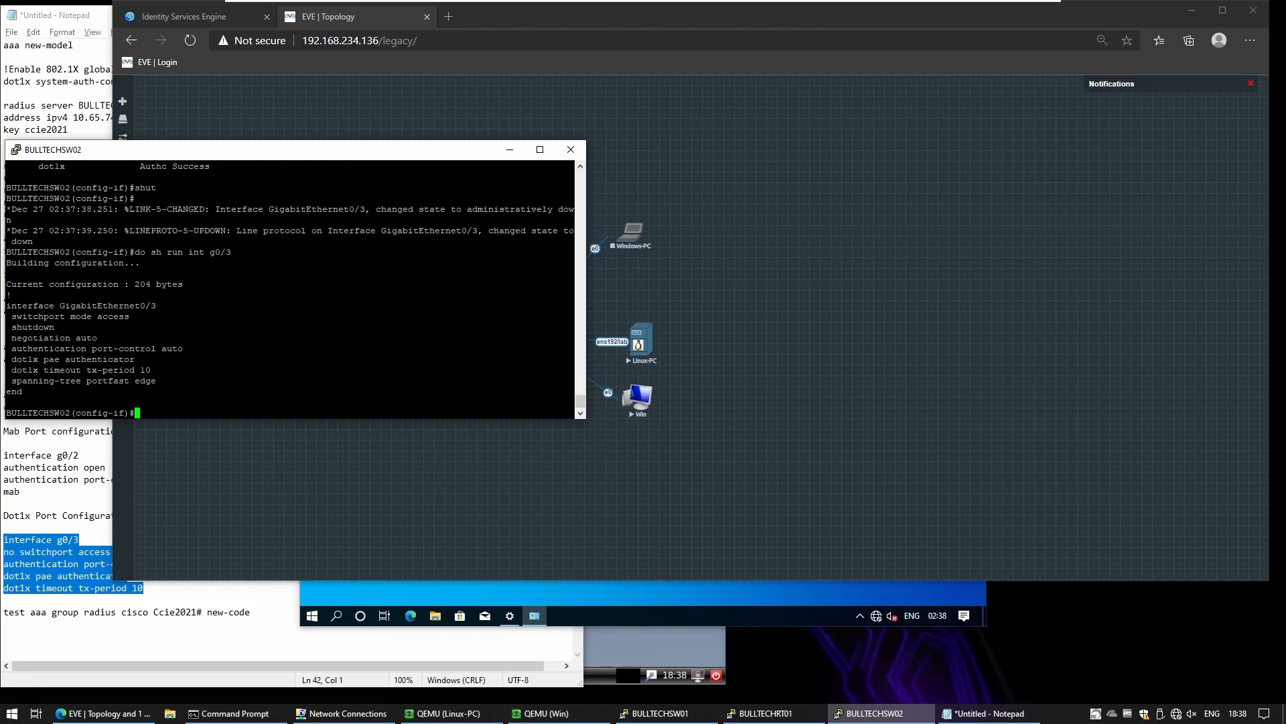
drag(11, 359, 335, 371)
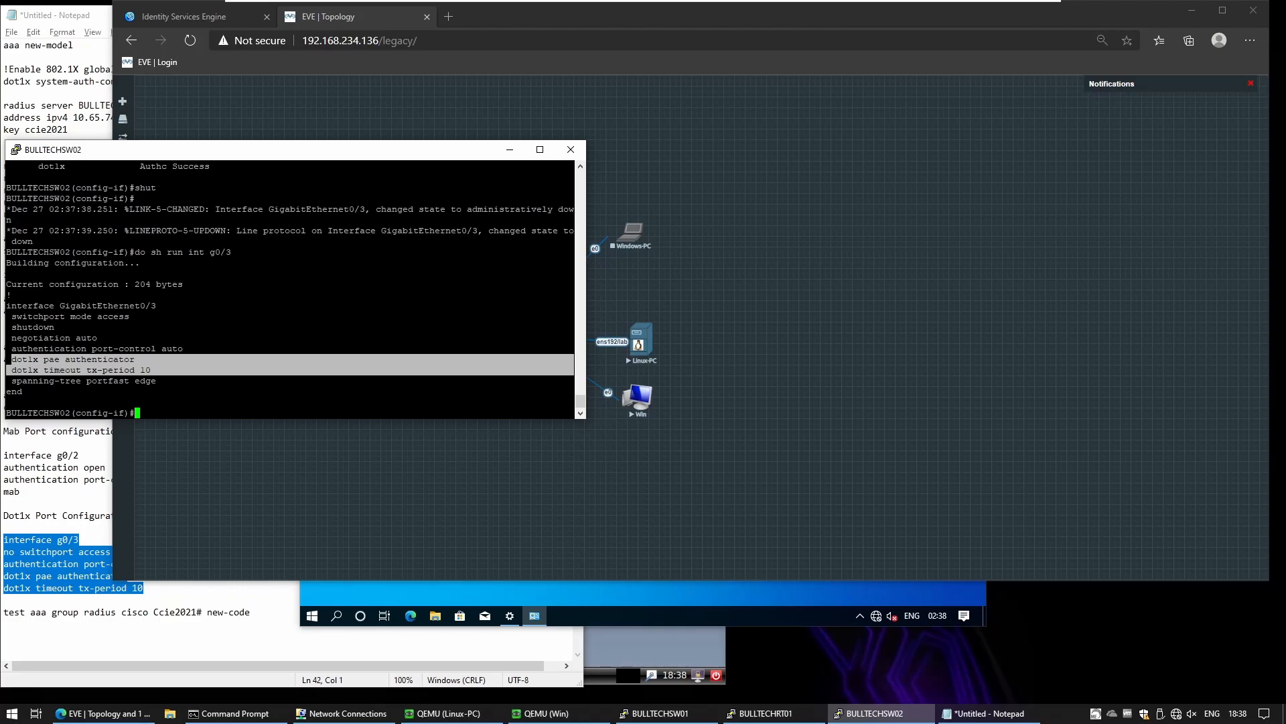
drag(17, 327, 60, 328)
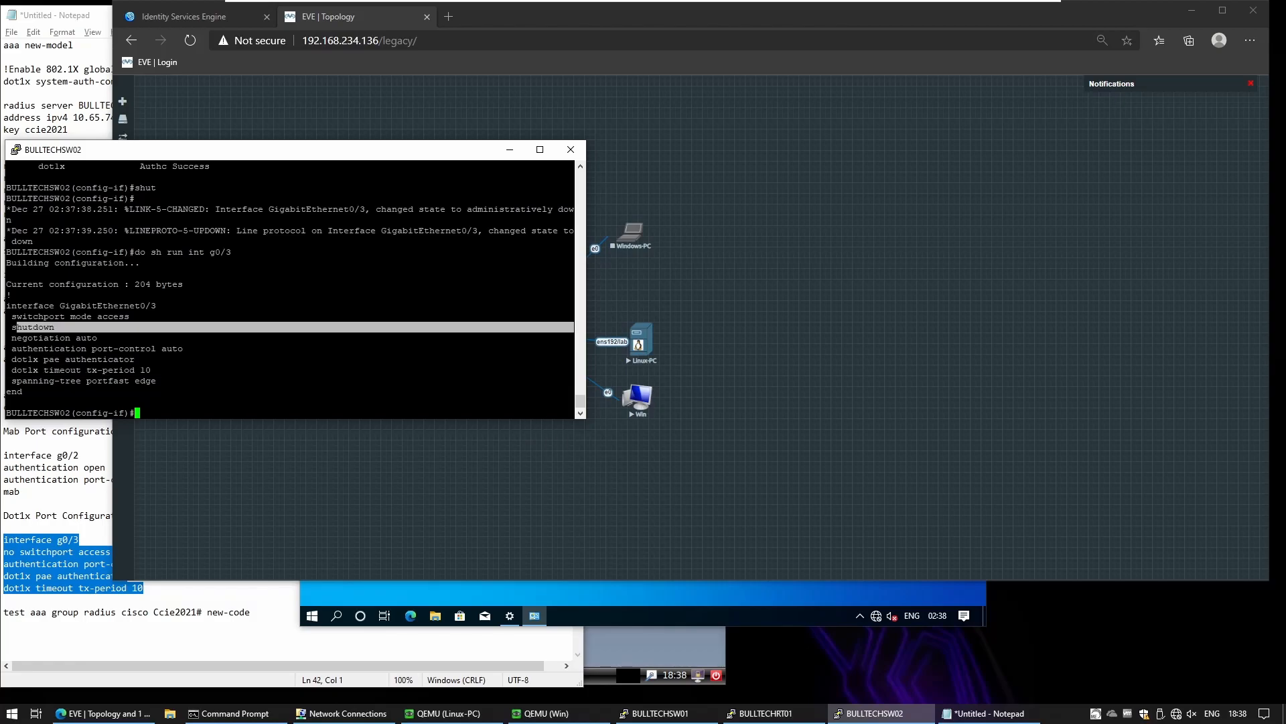
click(552, 469)
click(618, 591)
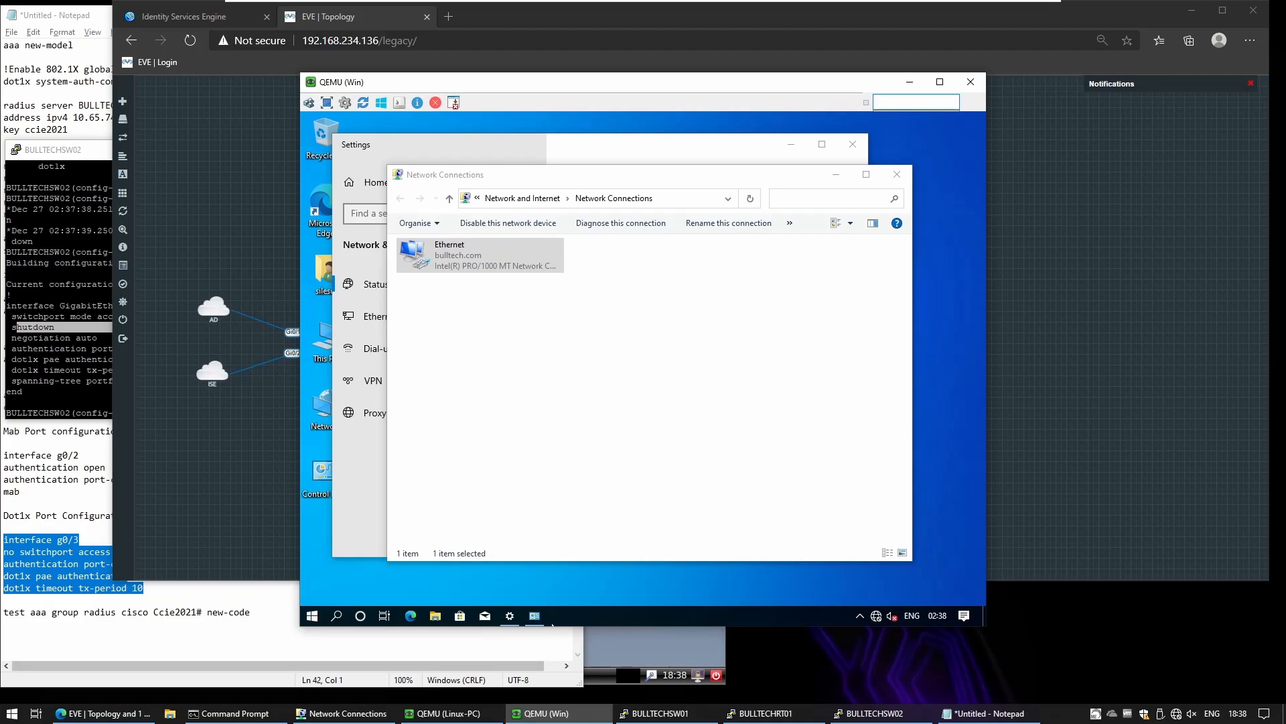
Open the Services list in Computer Management from This PC.
click(841, 172)
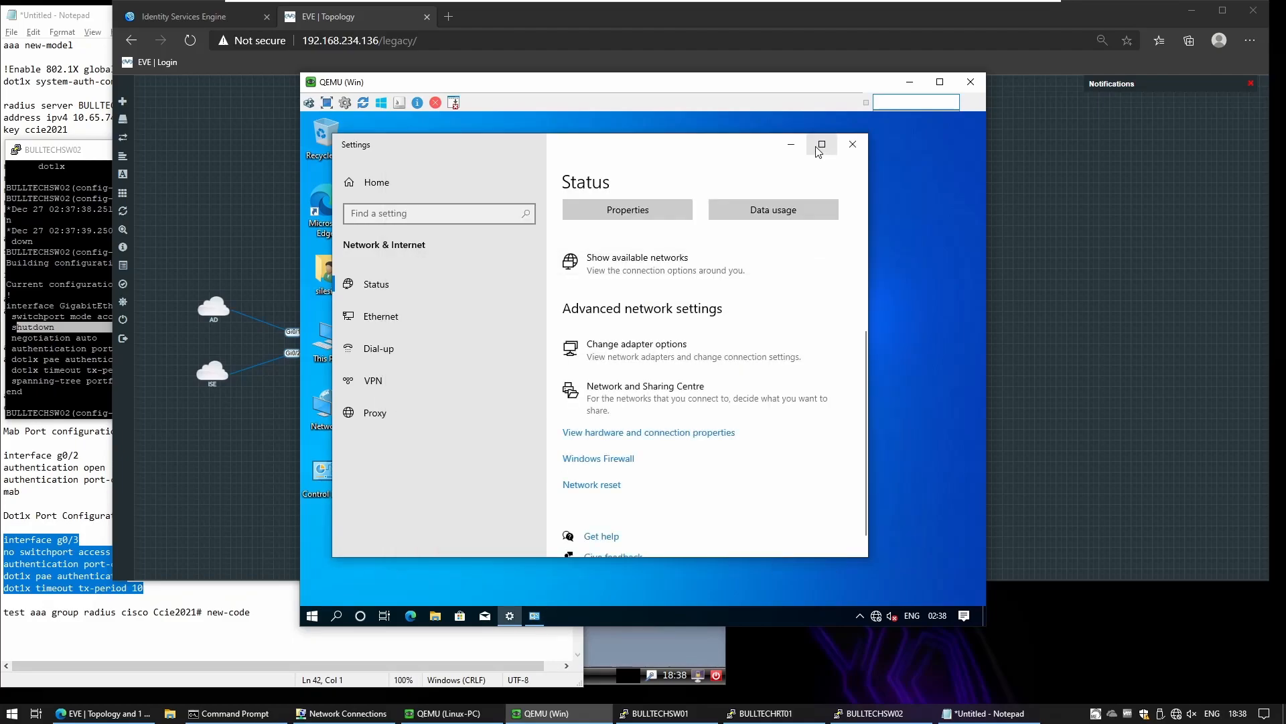
click(797, 144)
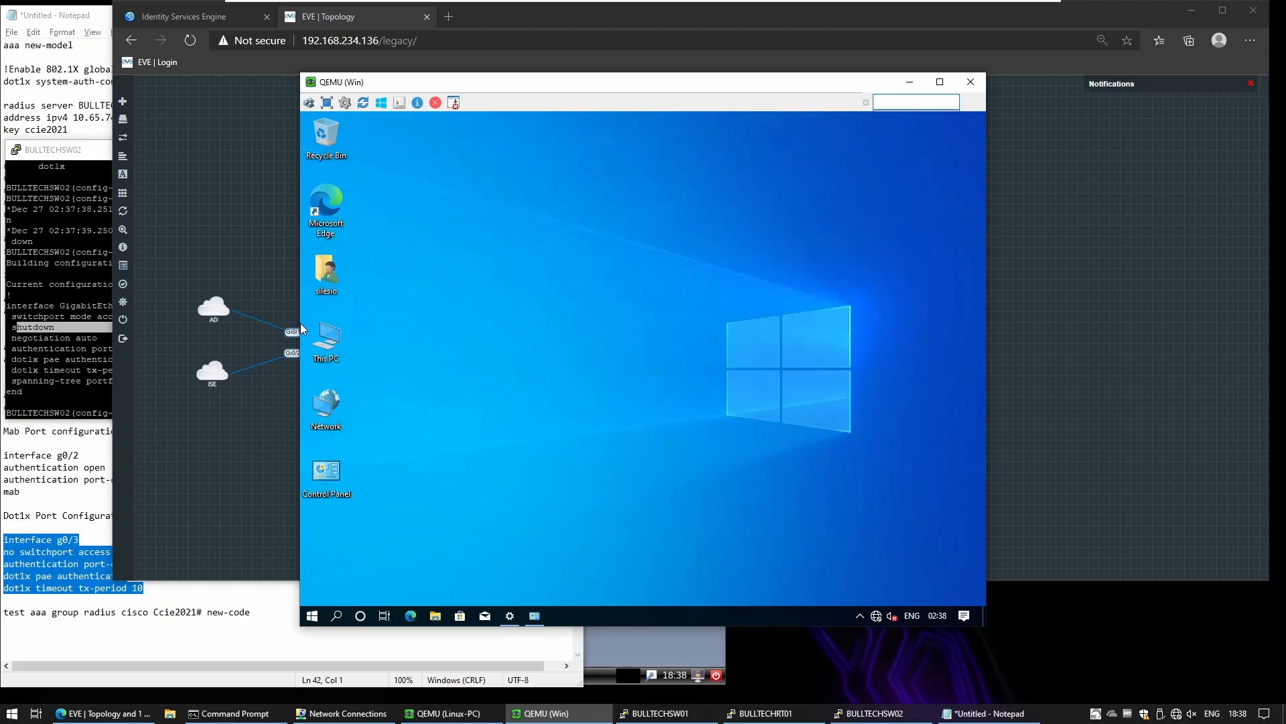
right_click(322, 351)
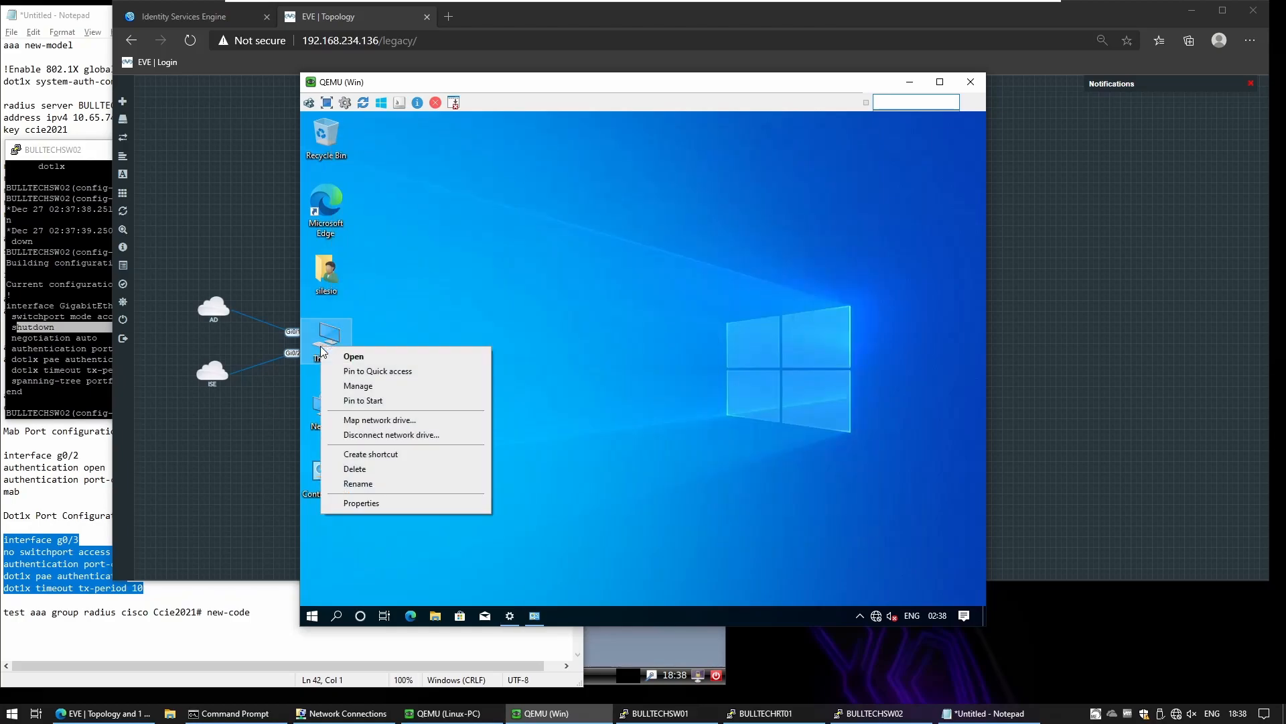
click(372, 388)
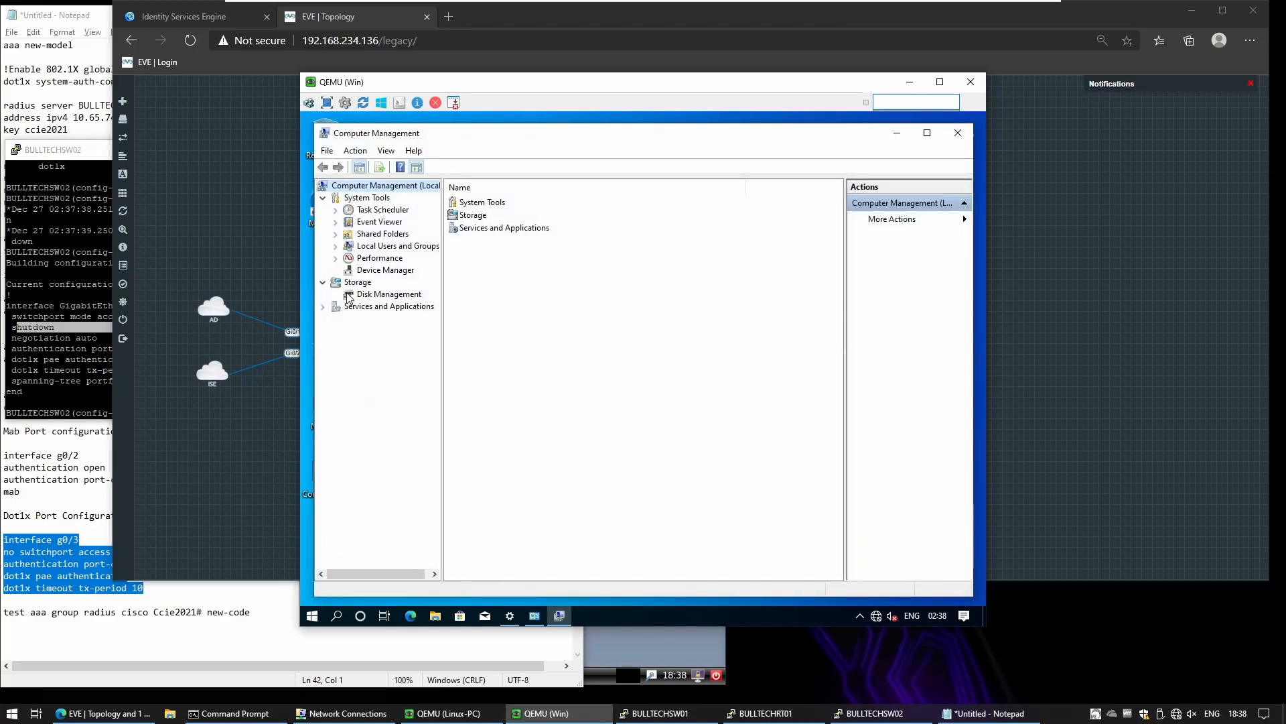
double_click(349, 310)
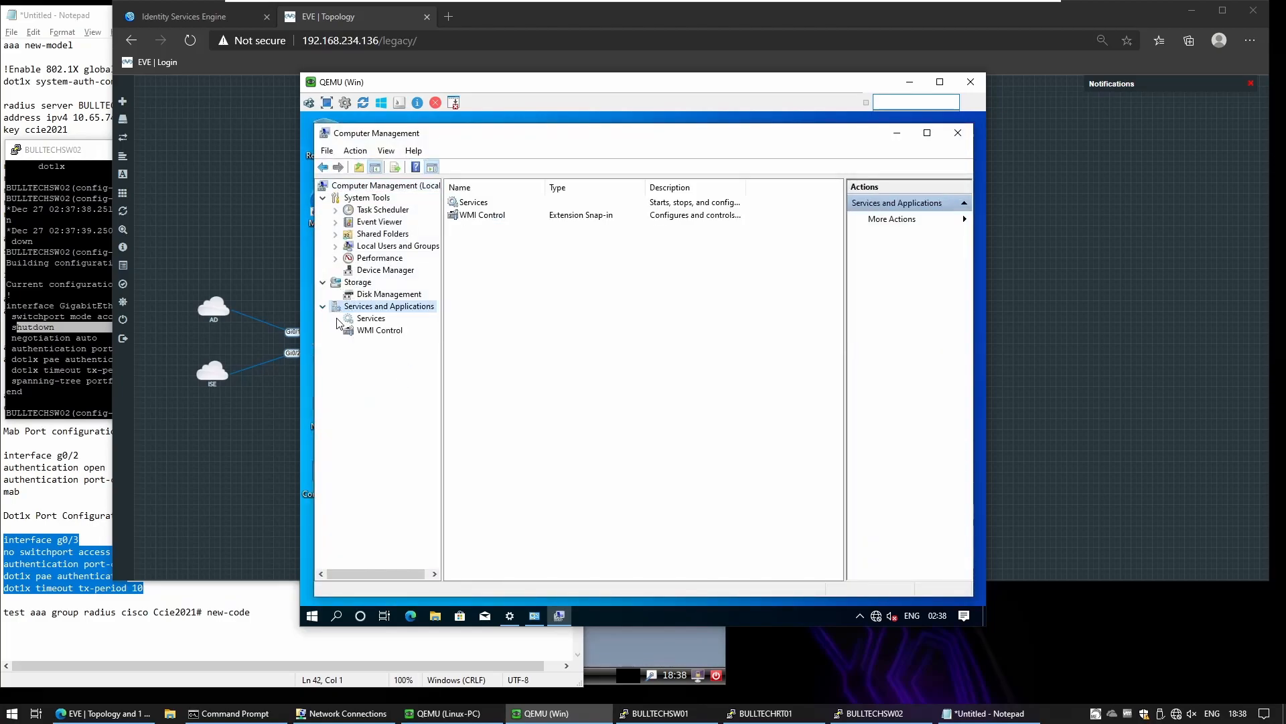
click(369, 318)
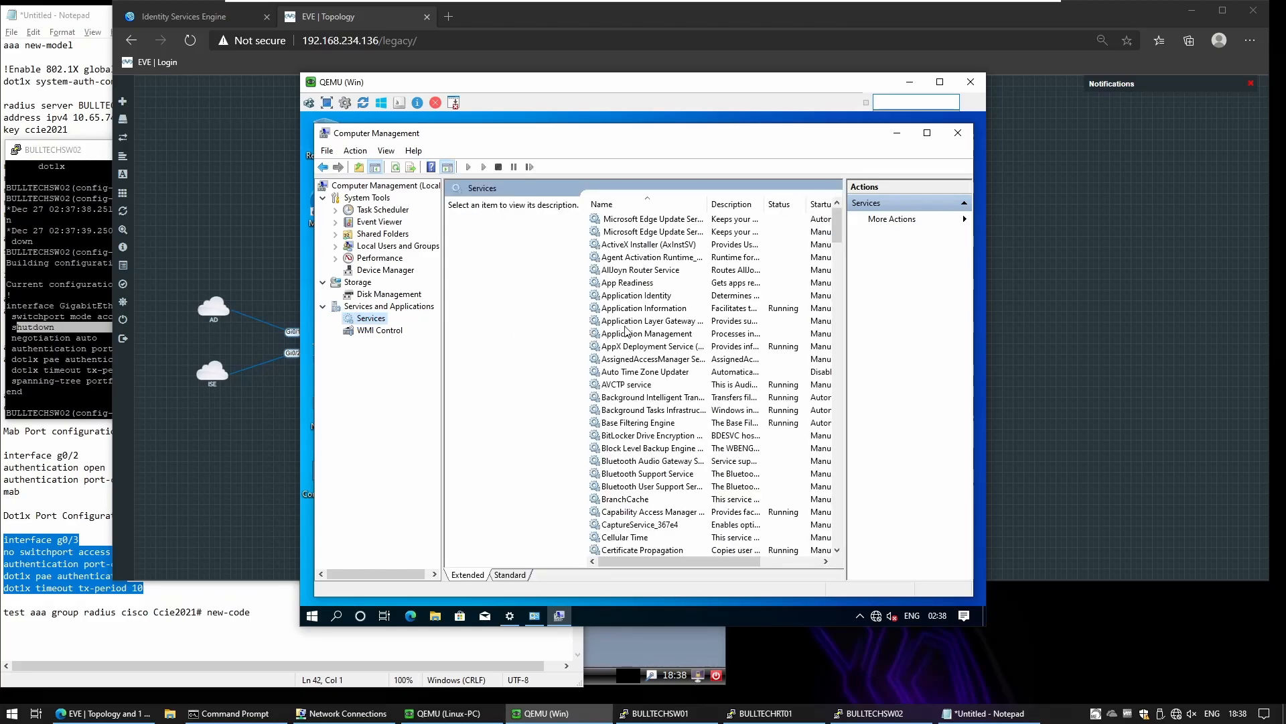
Start the Wired AutoConfig service and confirm its startup type is Automatic.
click(624, 326)
key(w)
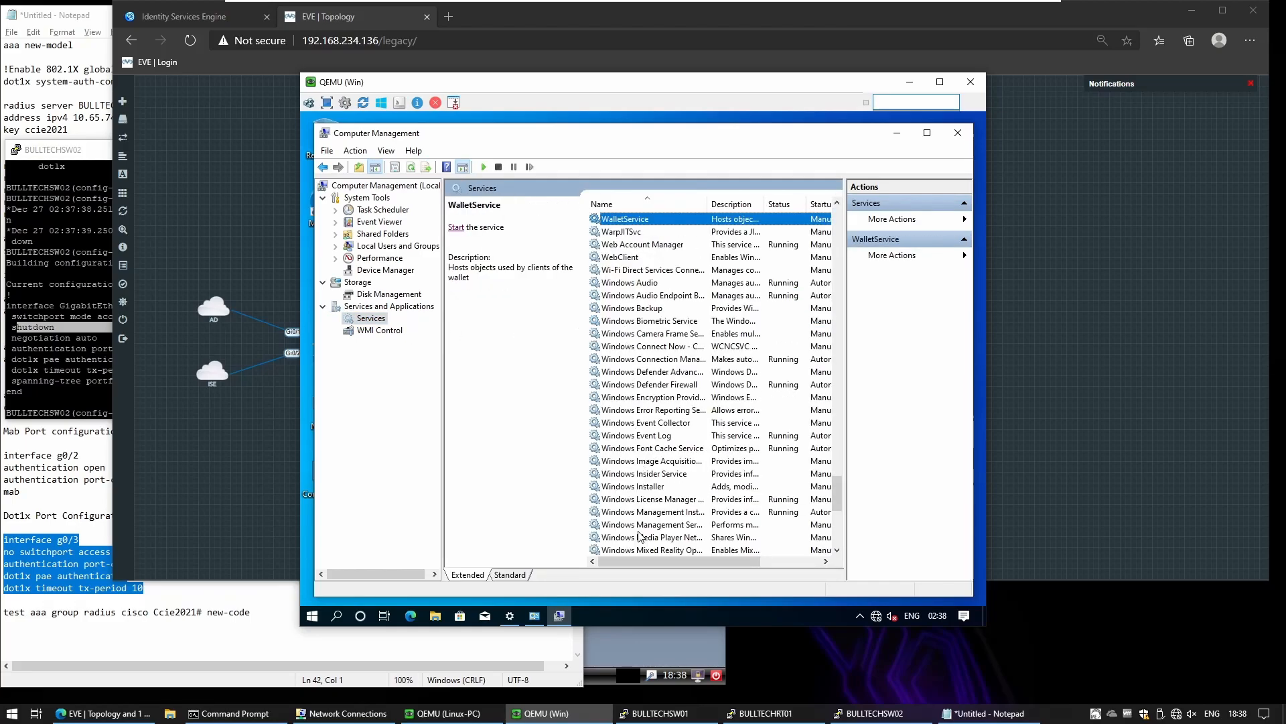
scroll(640, 536, down, 8)
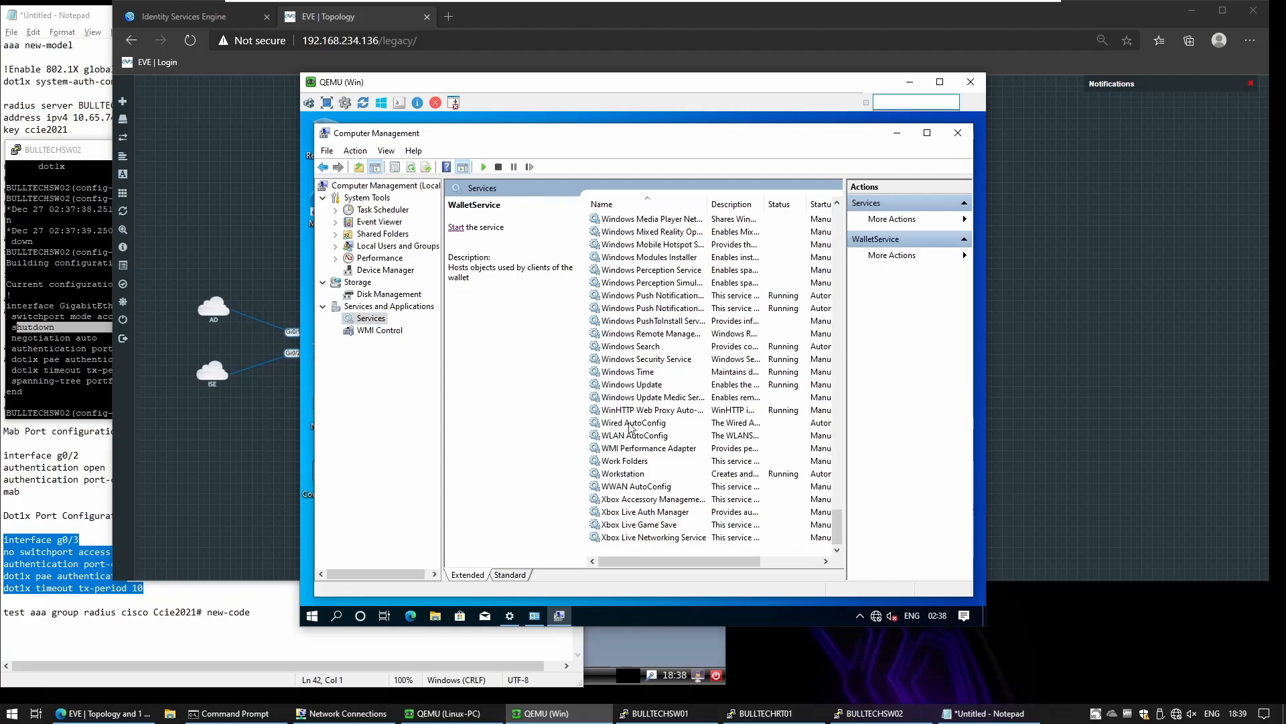
click(632, 424)
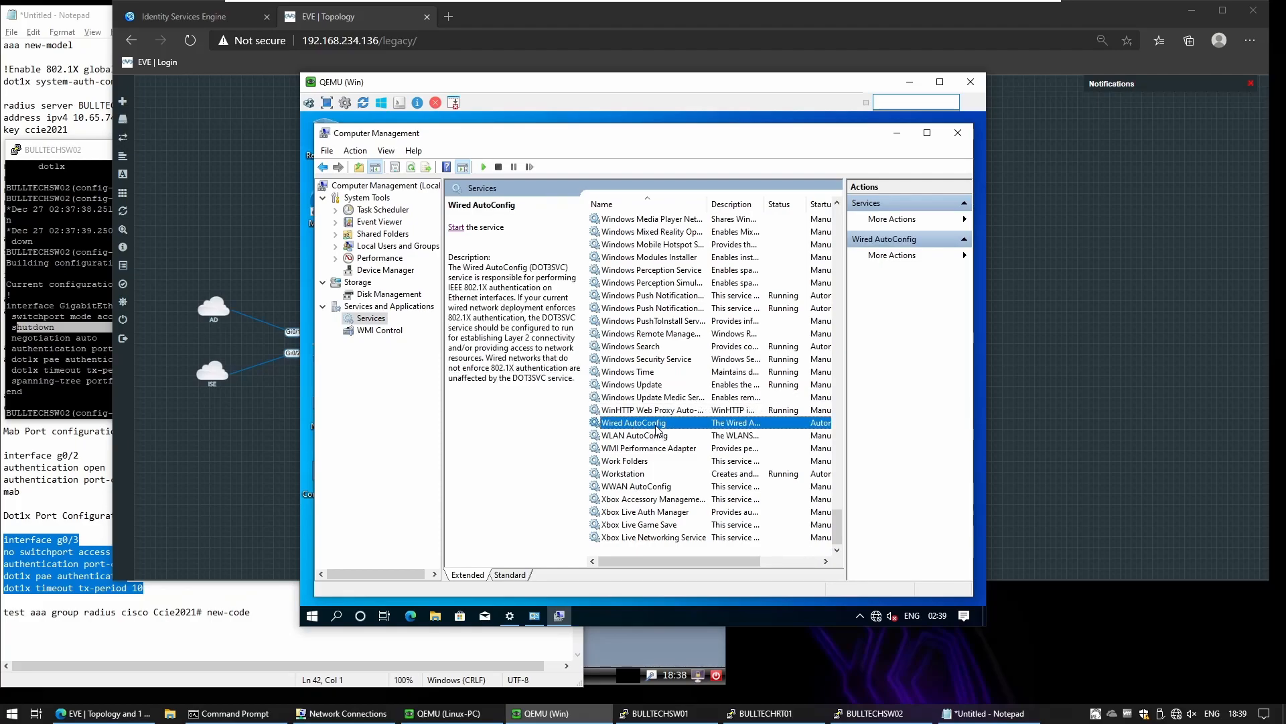
click(455, 228)
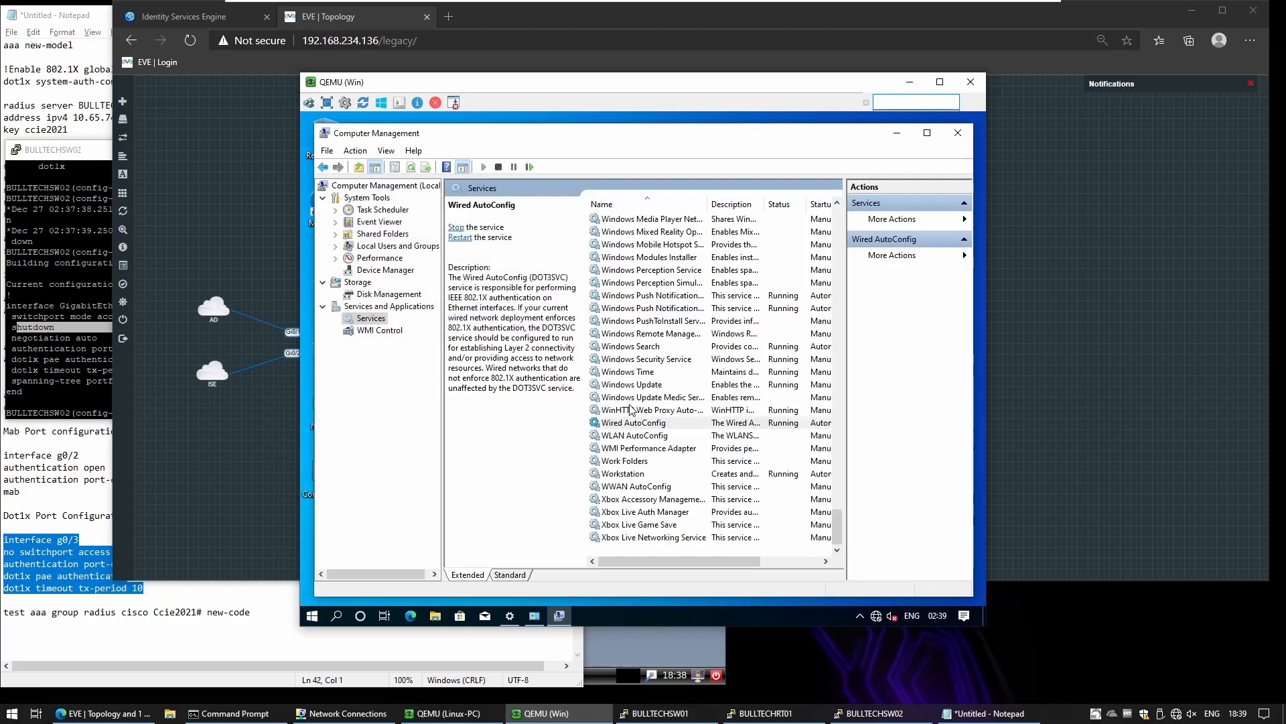
double_click(632, 424)
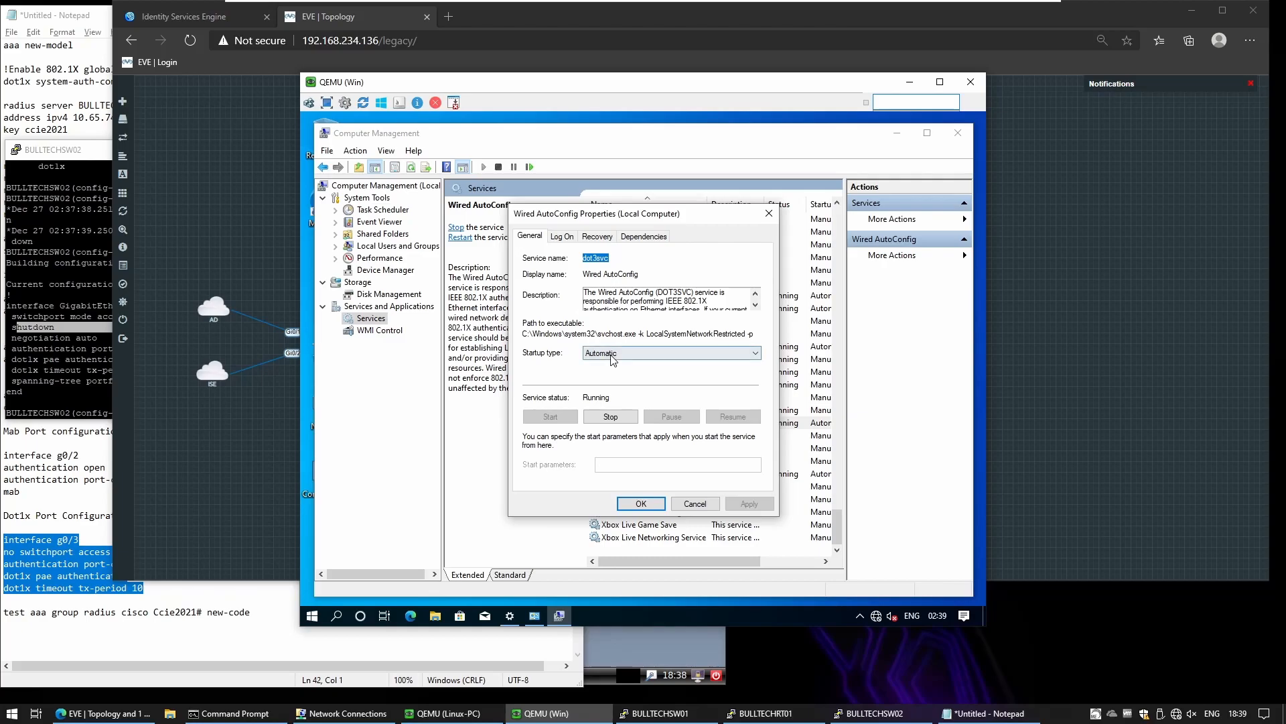
click(643, 504)
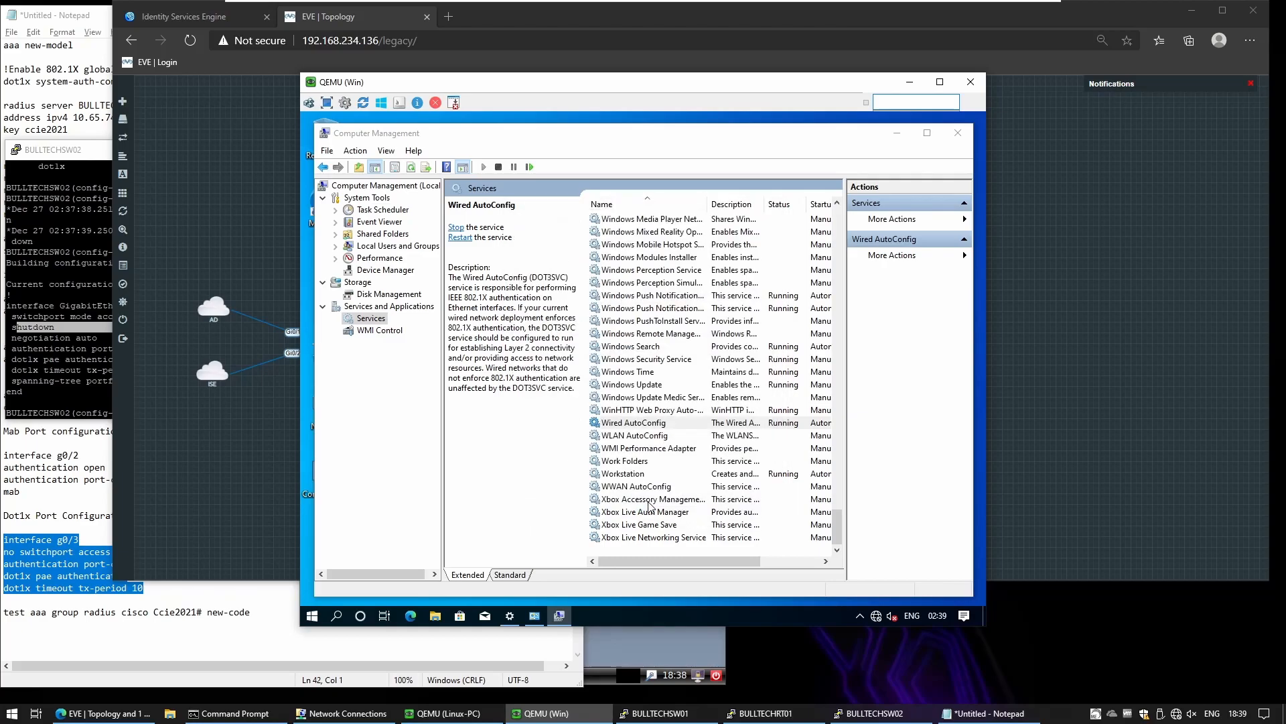
Open the Ethernet adapter's Authentication properties from Network Connections.
click(956, 134)
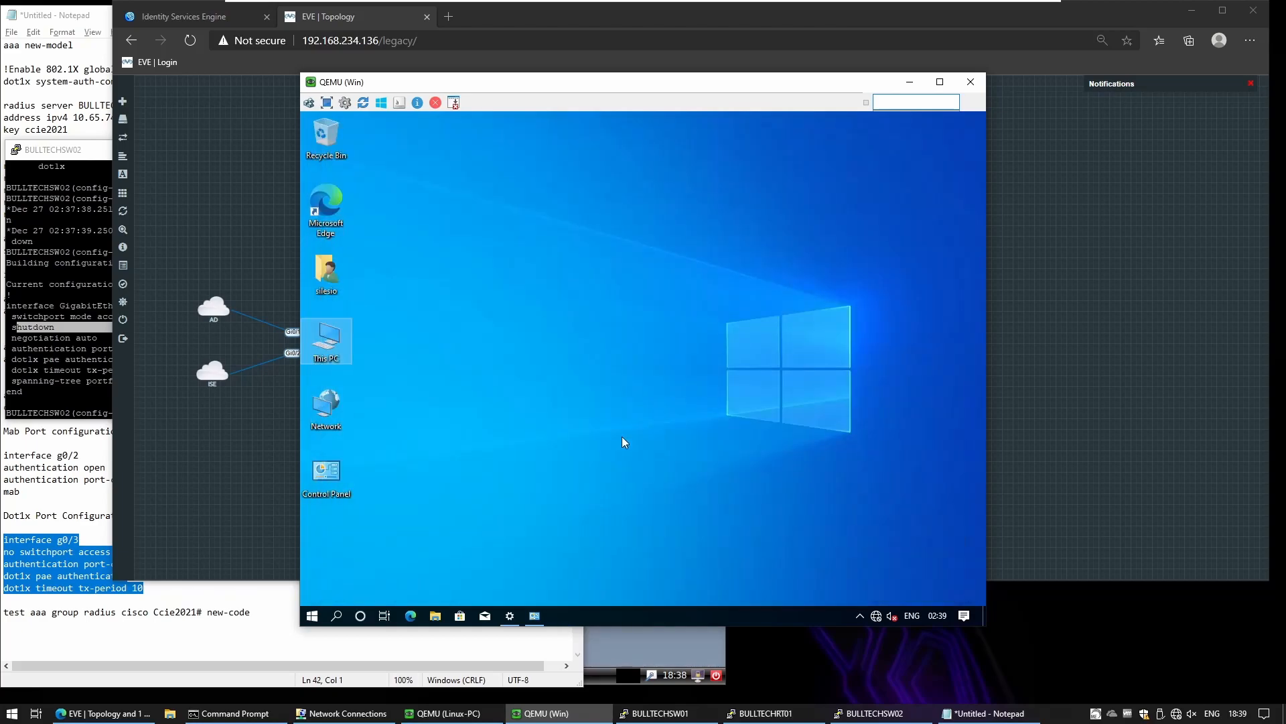
click(510, 617)
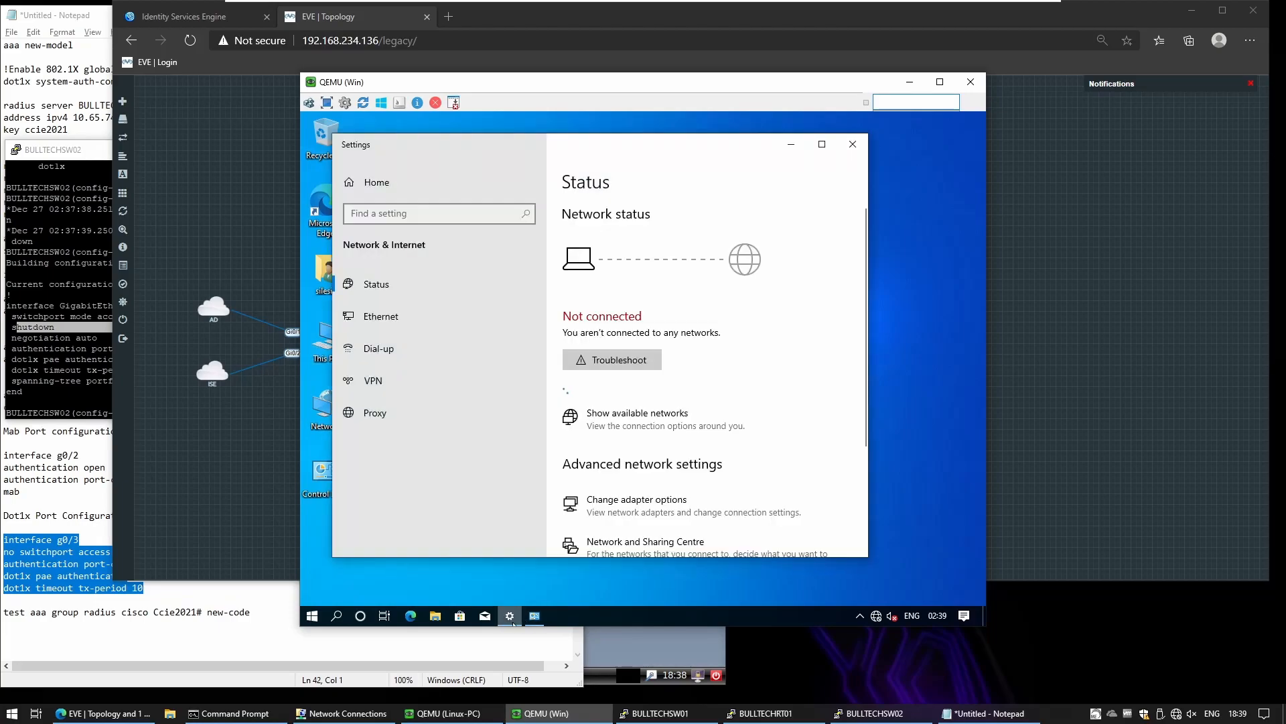
click(511, 618)
click(539, 619)
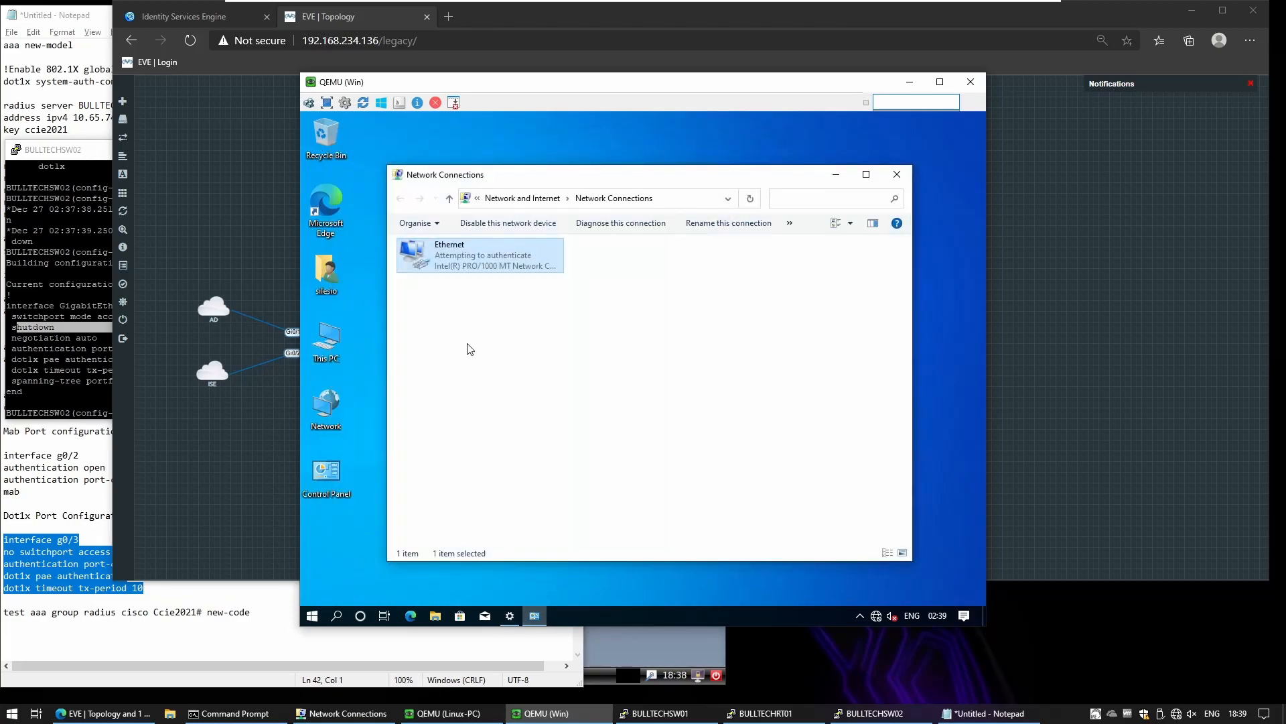
double_click(453, 255)
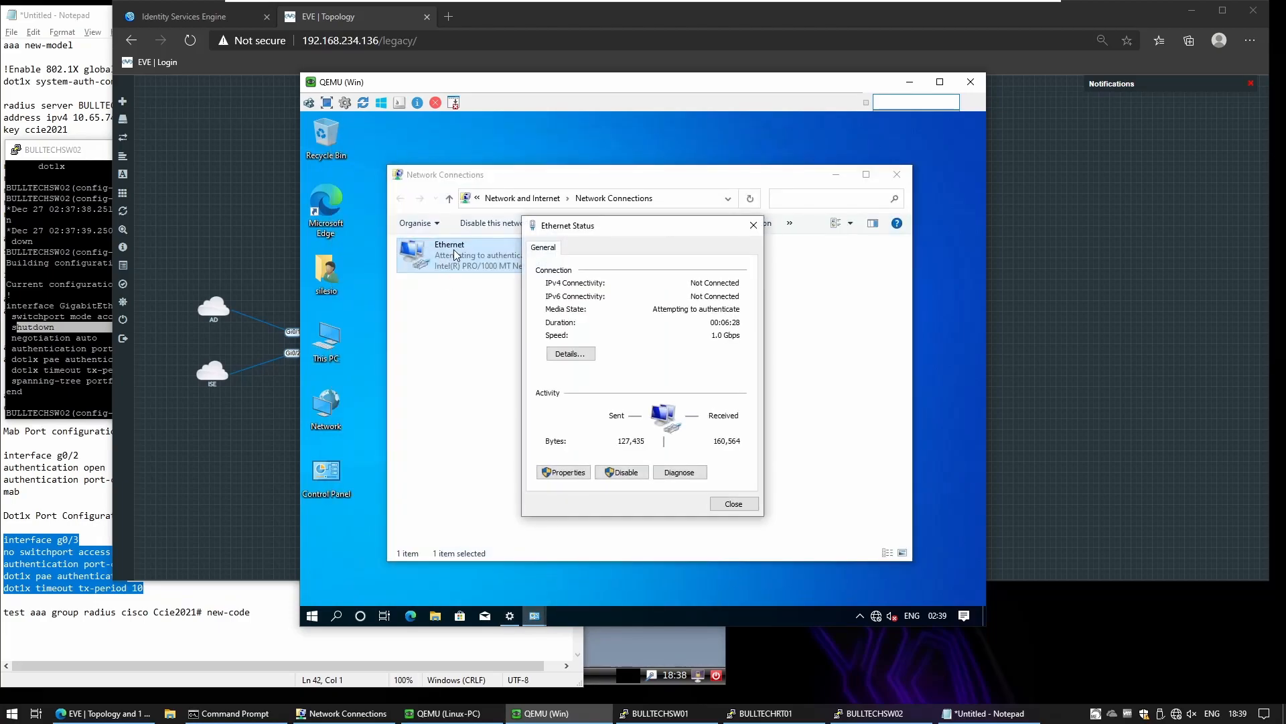
click(563, 472)
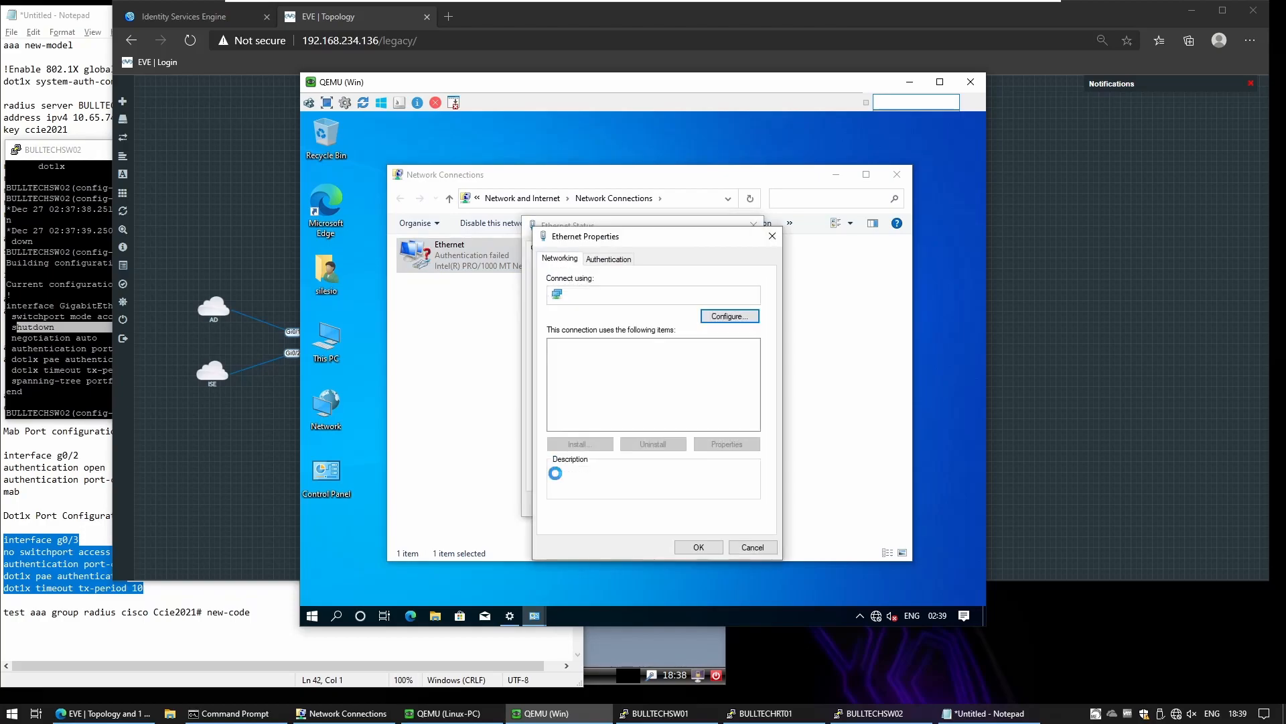
click(610, 259)
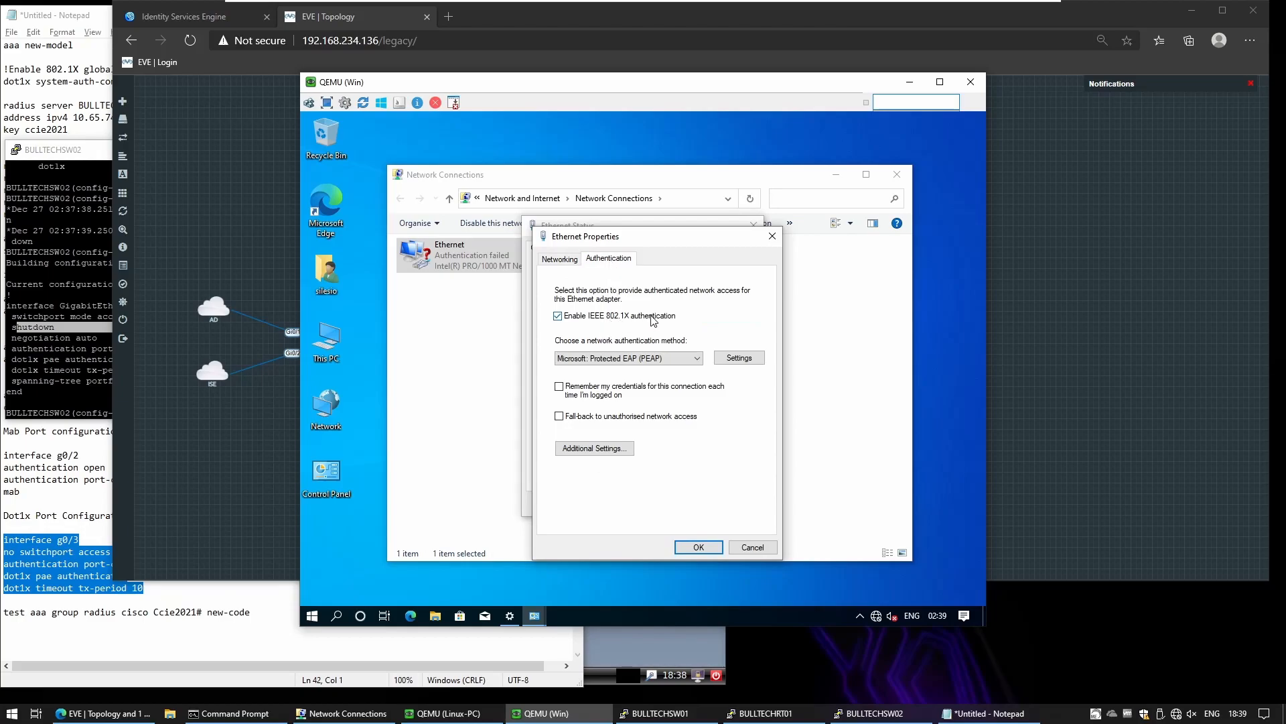
Review the PEAP, EAP-MSCHAPv2 and additional 802.1X settings, then close the Ethernet status window.
click(739, 359)
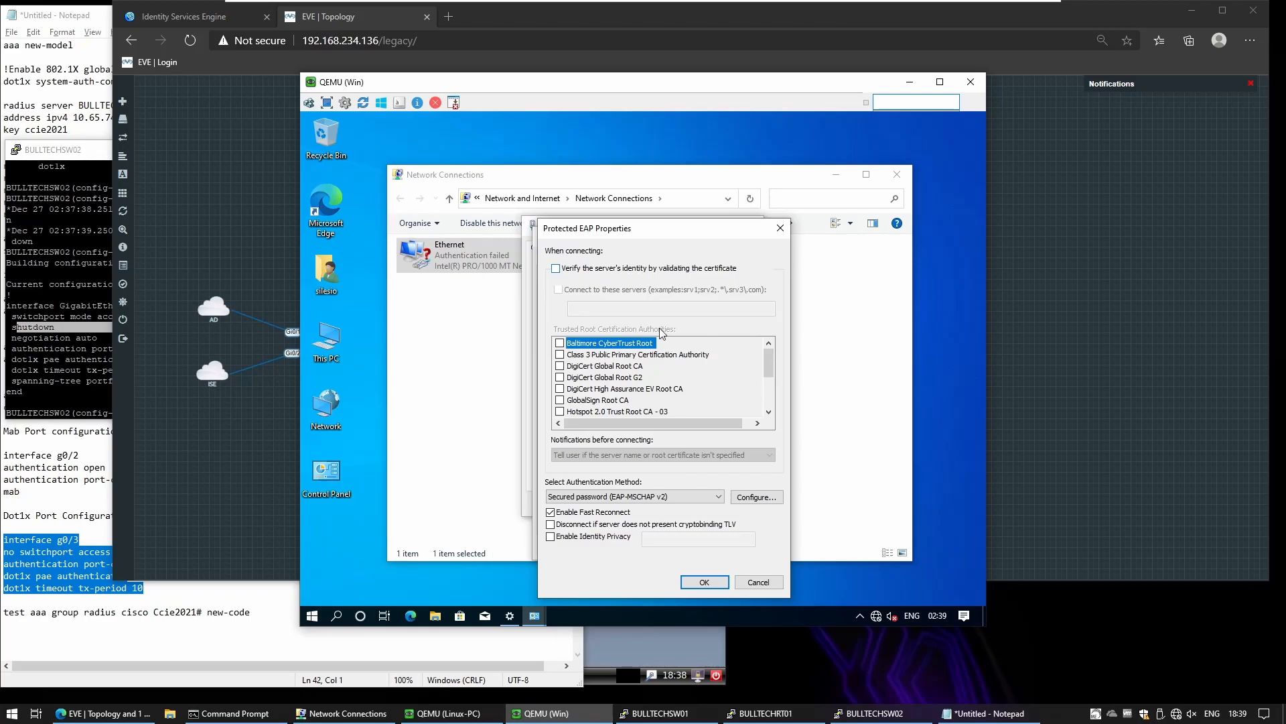
click(747, 502)
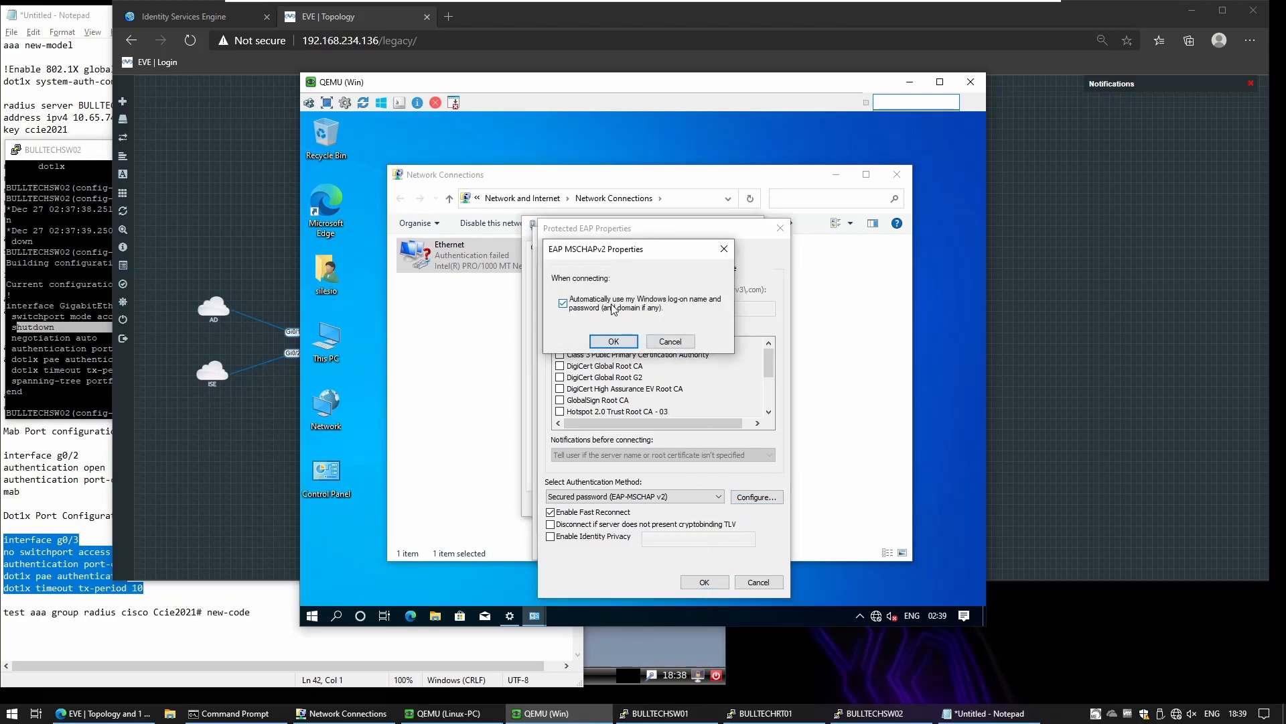
click(656, 339)
click(752, 583)
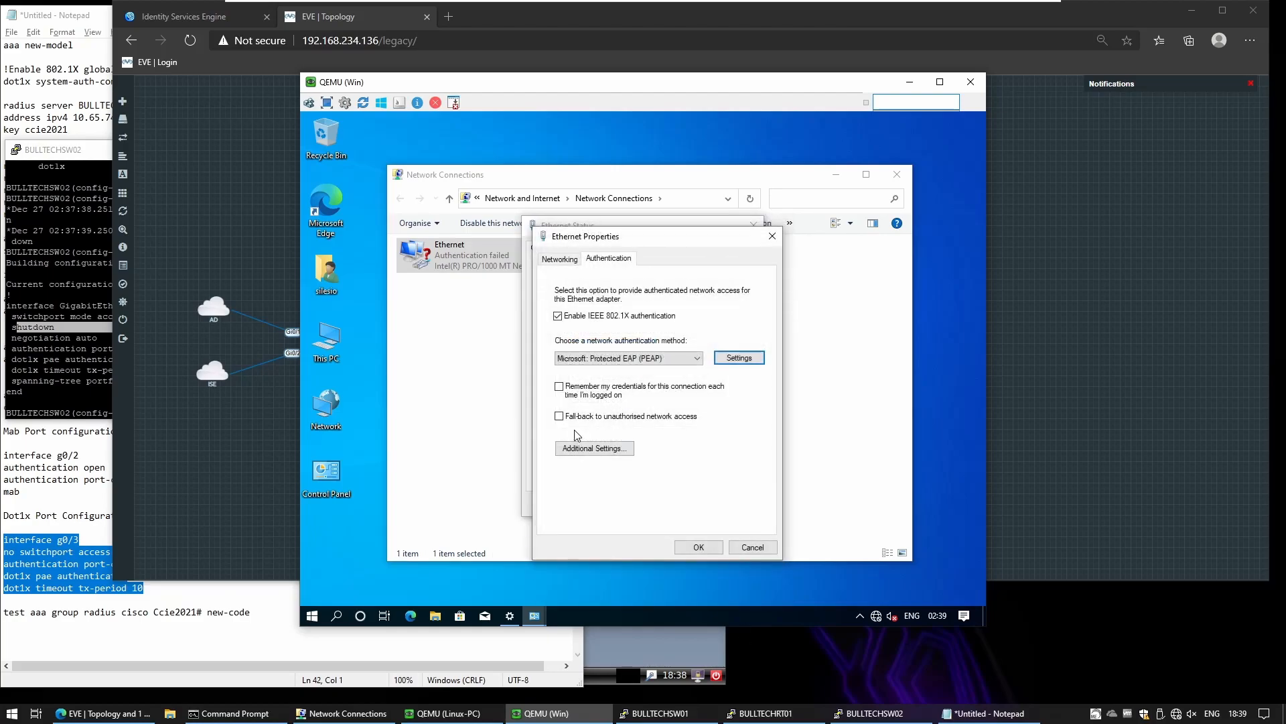
click(589, 448)
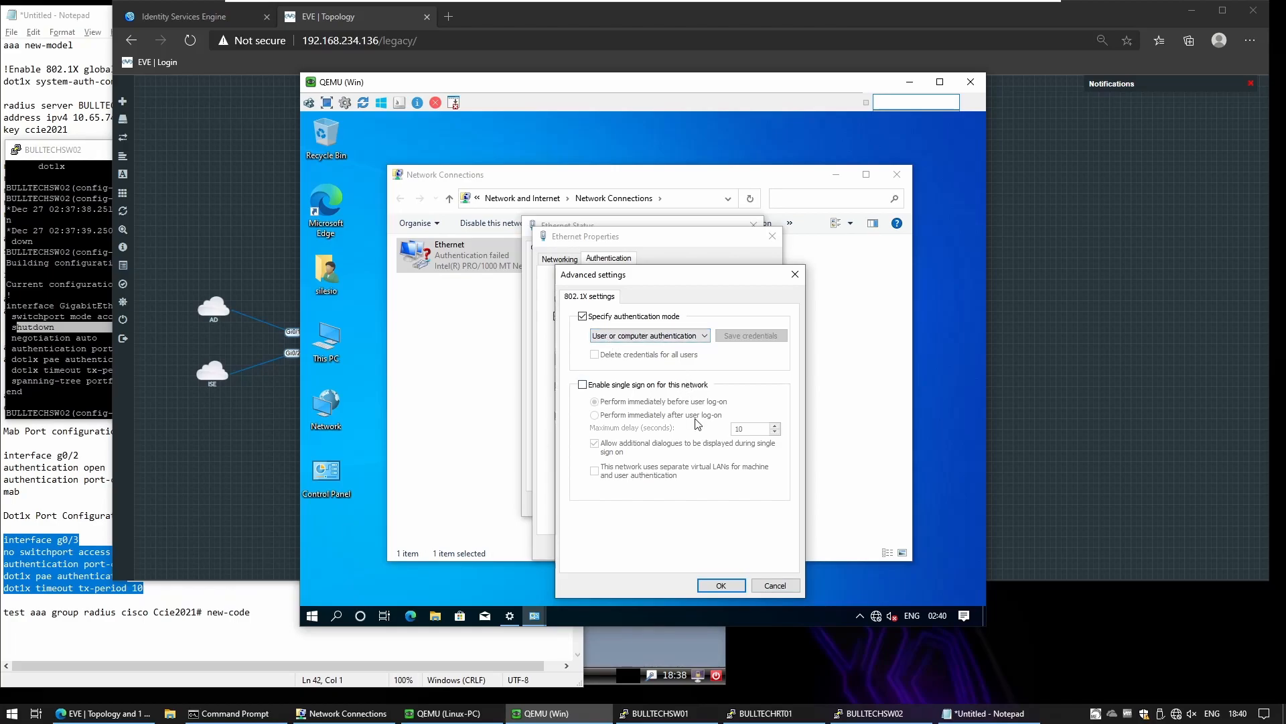
click(707, 585)
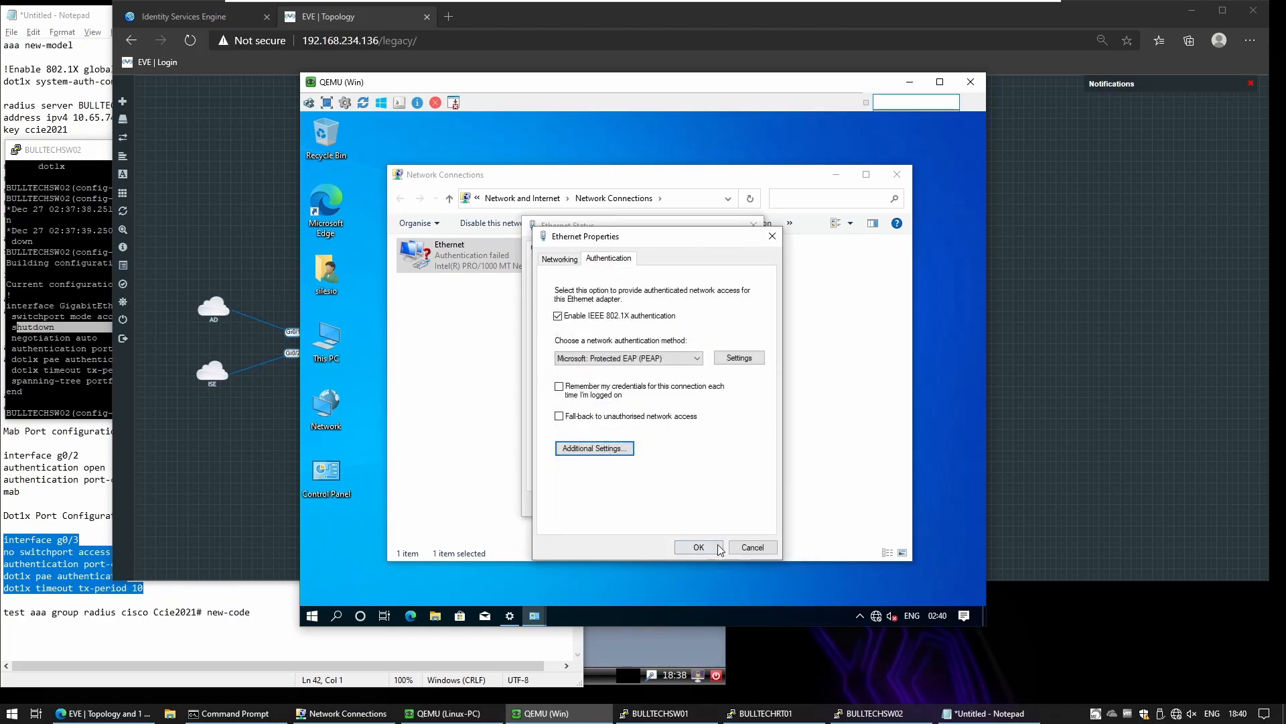
click(718, 548)
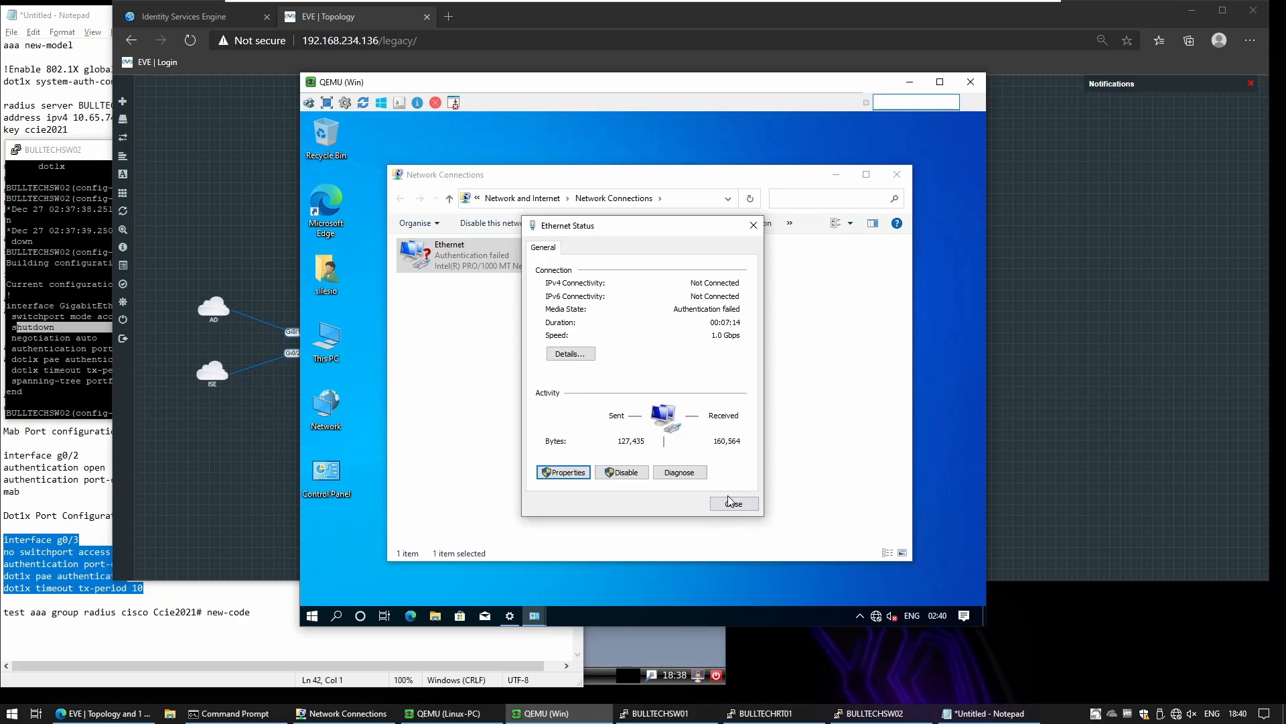
click(733, 504)
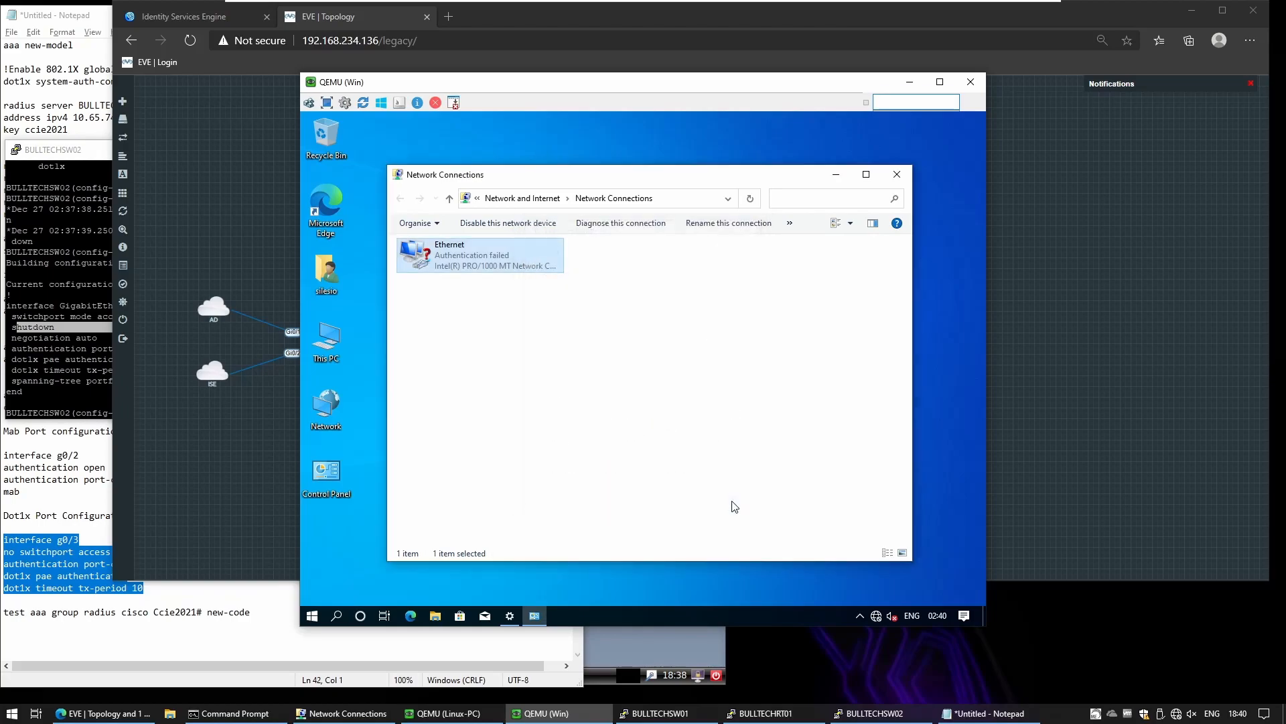
Restart the Windows VM.
right_click(312, 615)
mouse_move(372, 577)
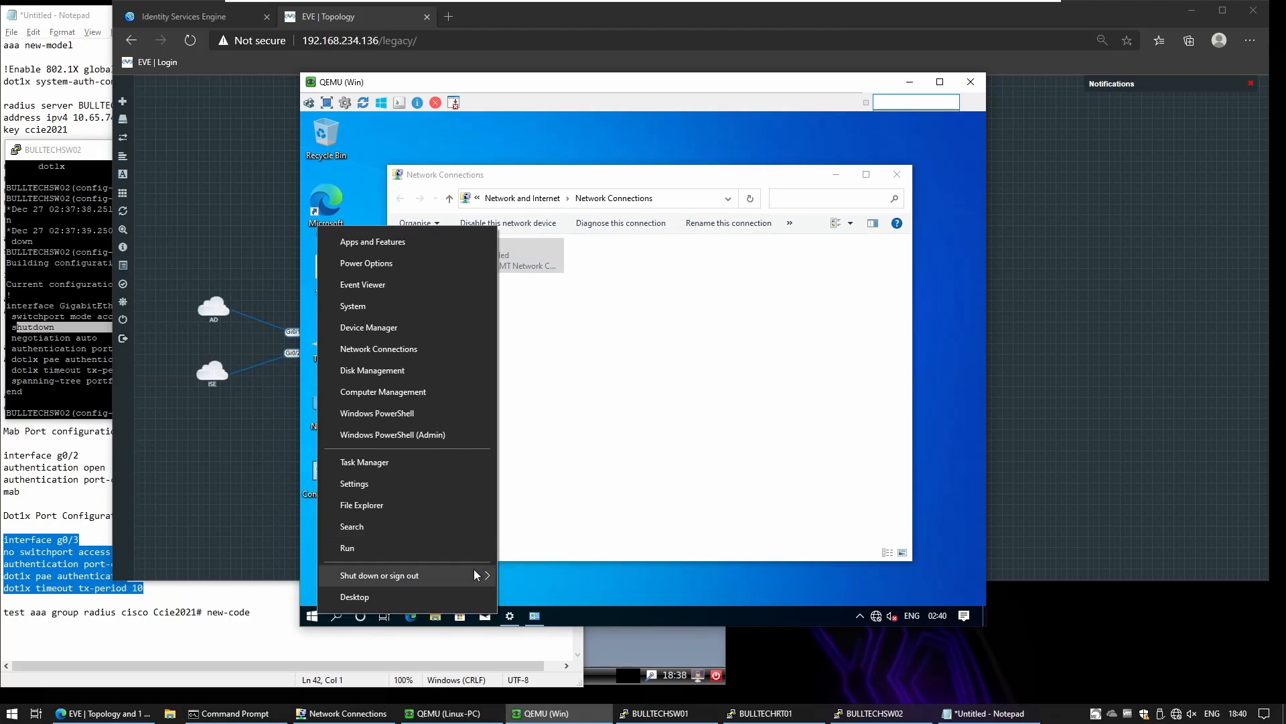
click(533, 570)
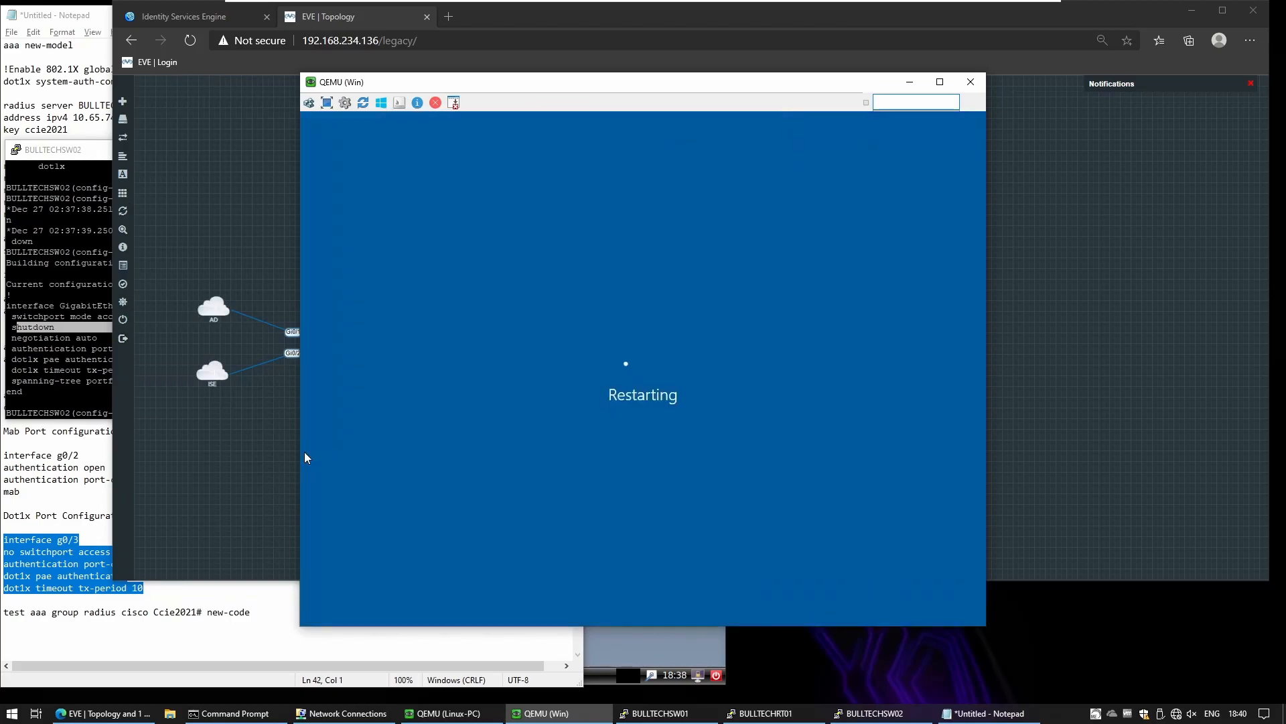
Re-enable switch port Gi0/3 with 'no shut' and turn on 'debug dot1x events'.
key(alt+Tab)
text(no shut)
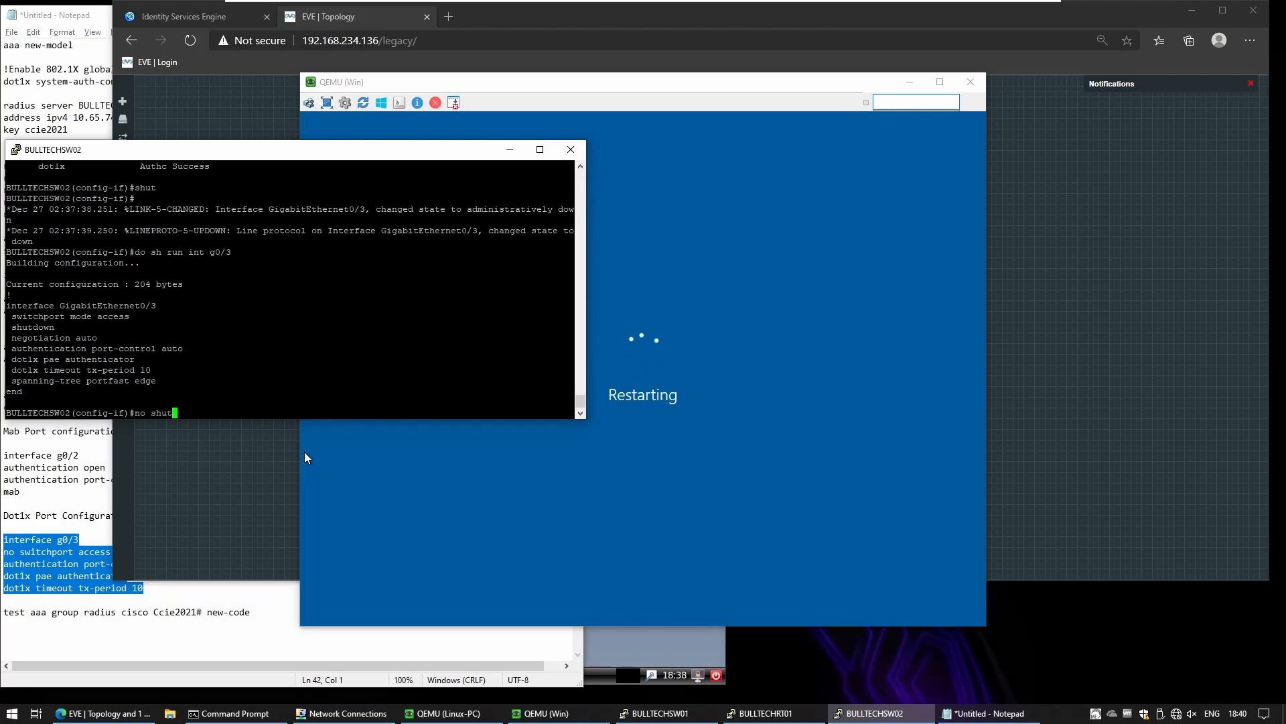
key(Return)
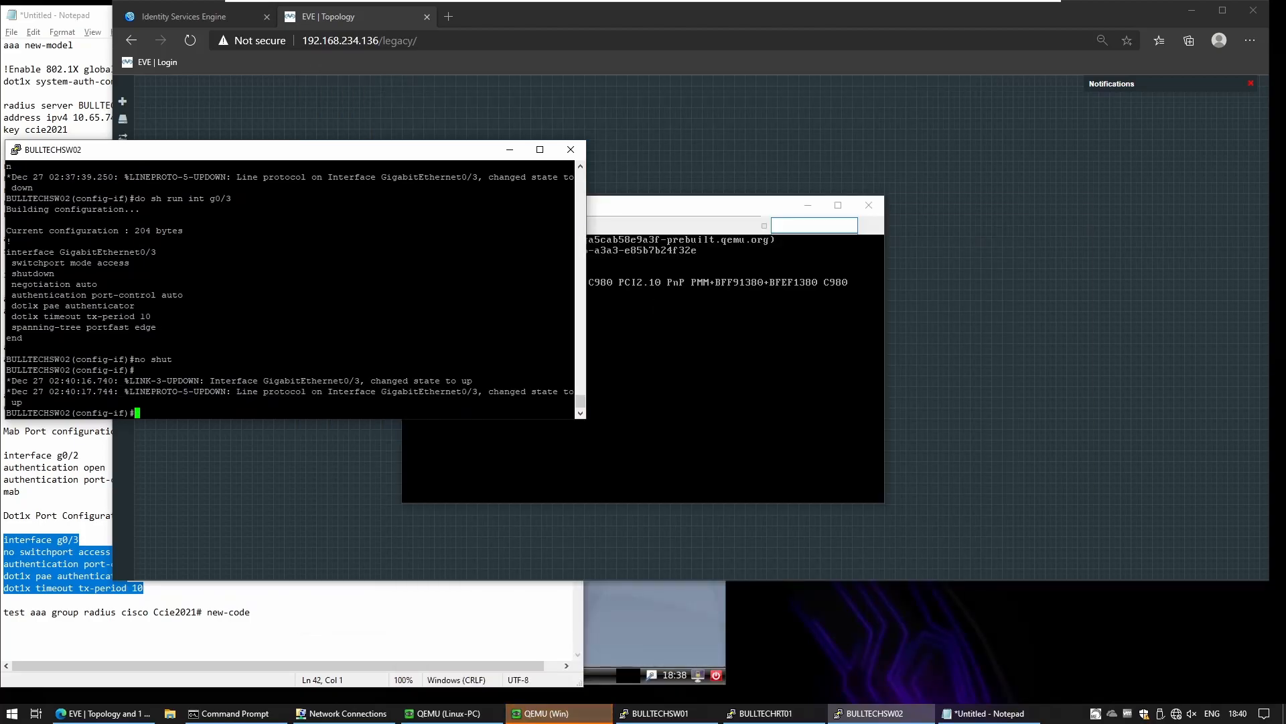
drag(515, 86, 641, 96)
click(348, 281)
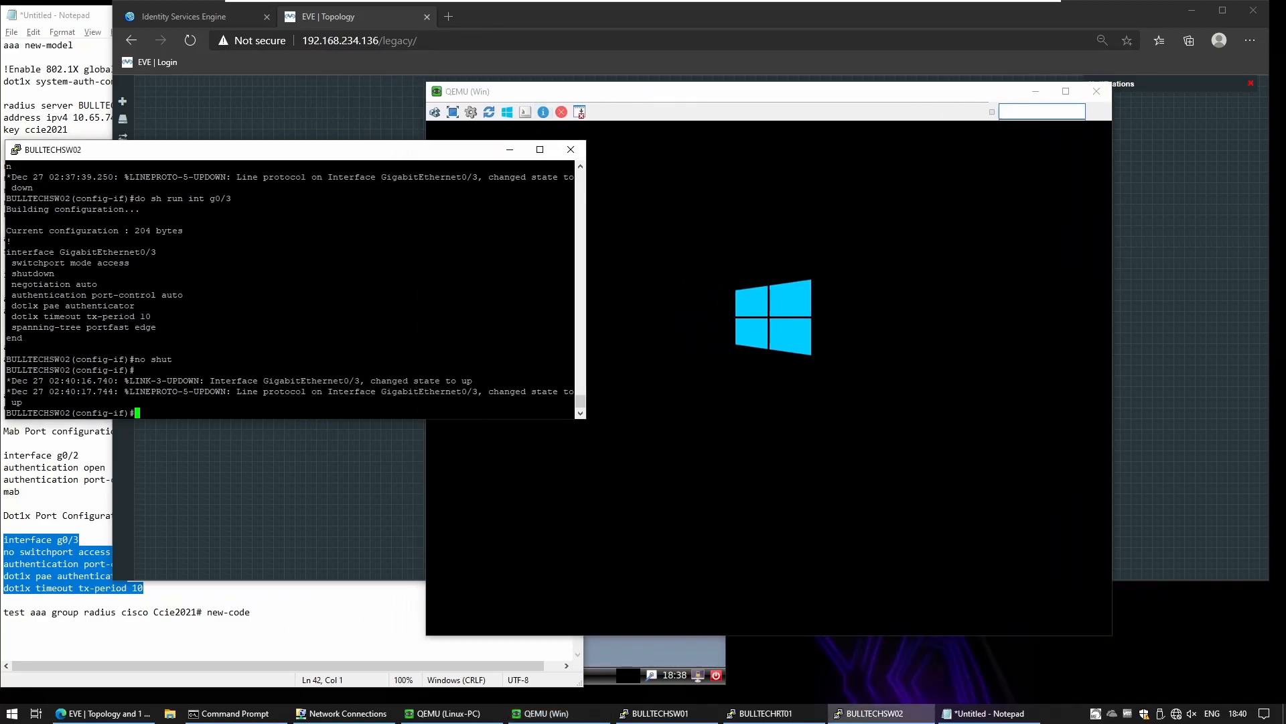
text(do sh)
key(BackSpace)
key(BackSpace)
key(BackSpace)
key(BackSpace)
key(BackSpace)
text(o debug dot1x eve)
key(Return)
key(Return)
key(Return)
key(Return)
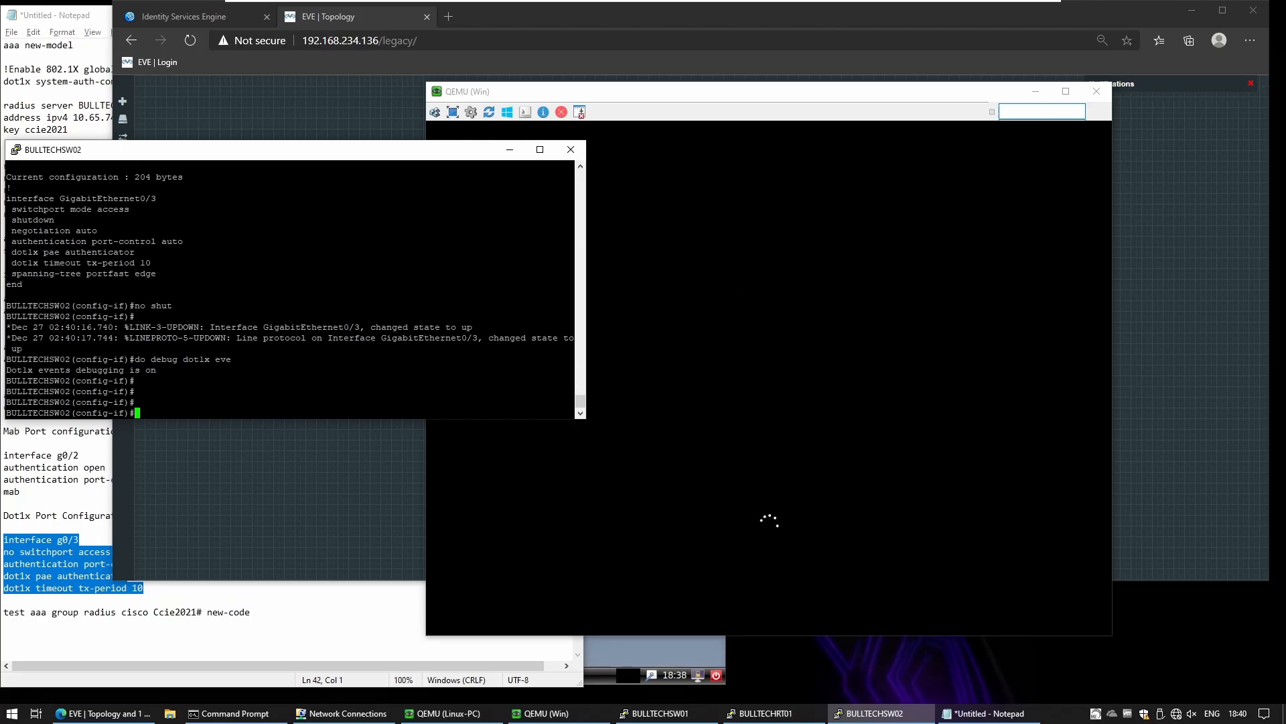
Set ISE live logs to refresh every 3 seconds and widen the Authorization Profiles column.
click(220, 20)
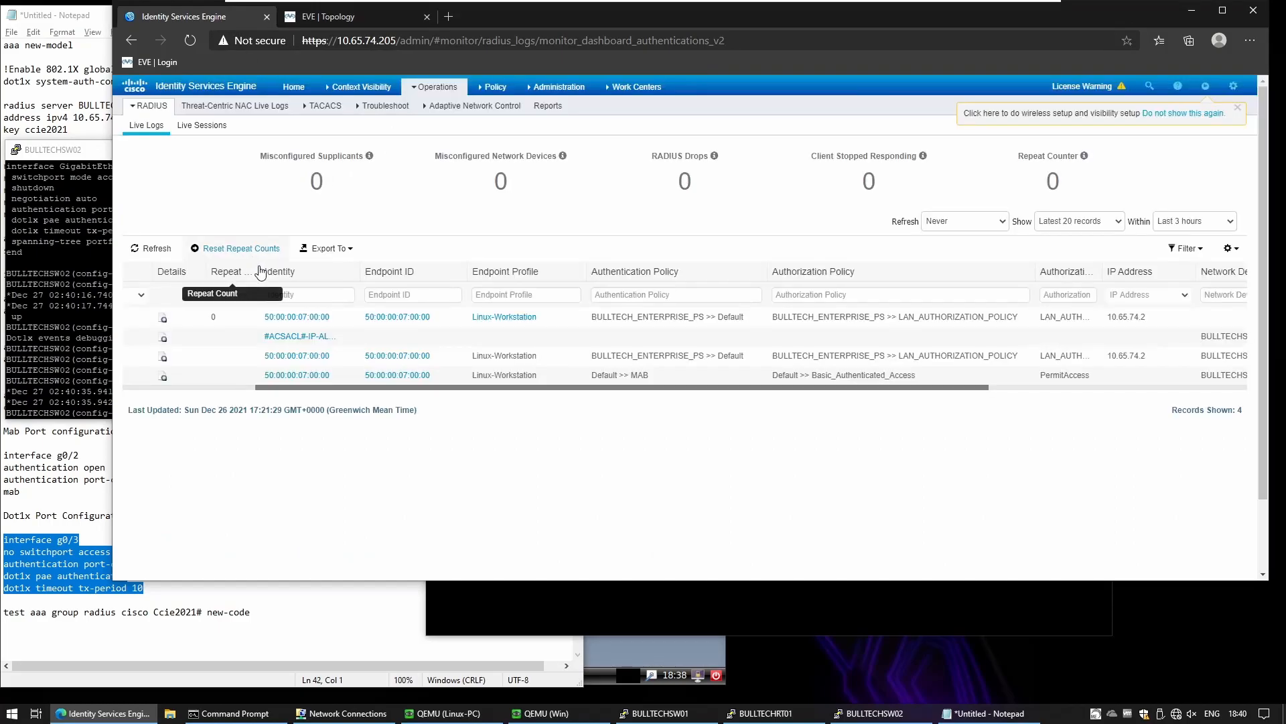
click(964, 221)
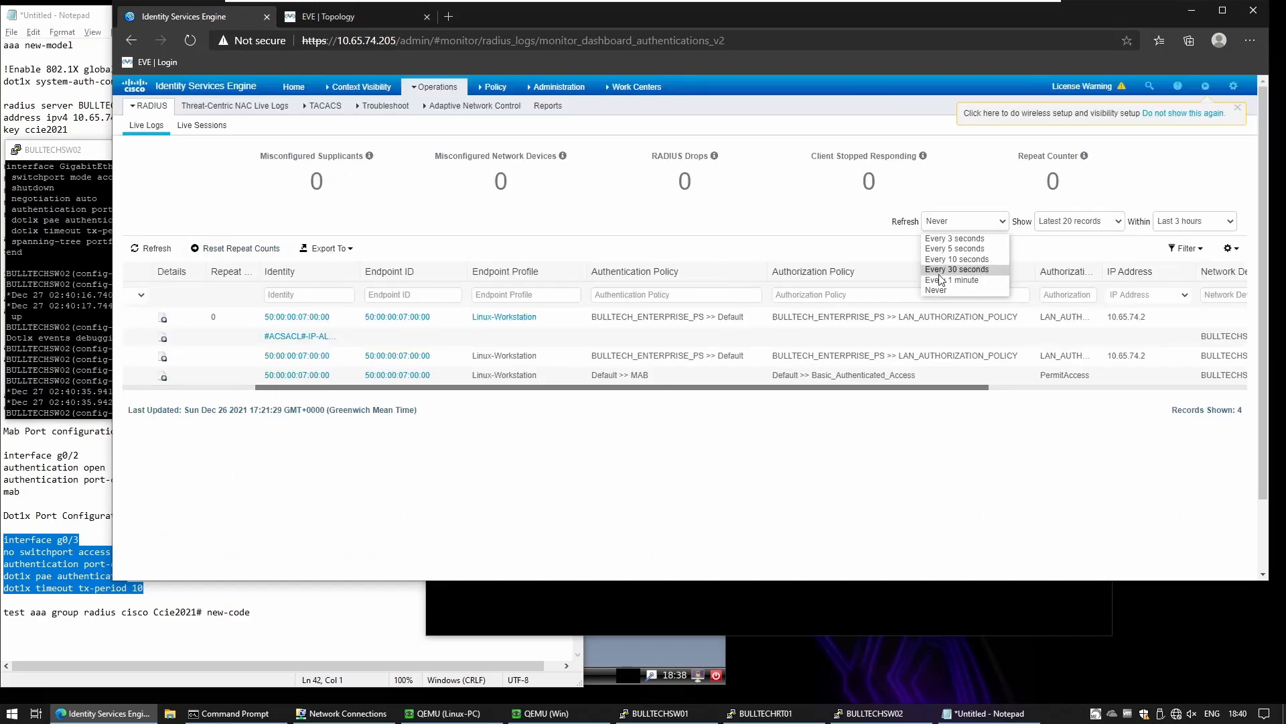
click(956, 237)
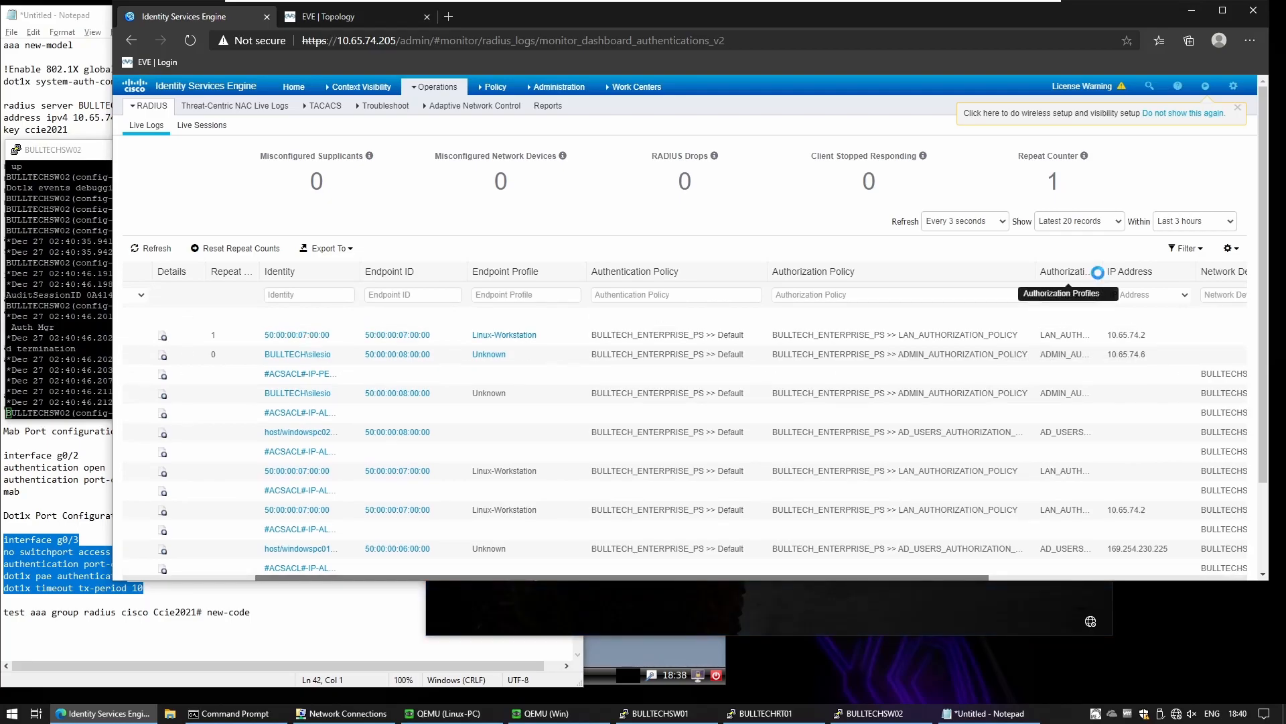
drag(1103, 271, 1222, 295)
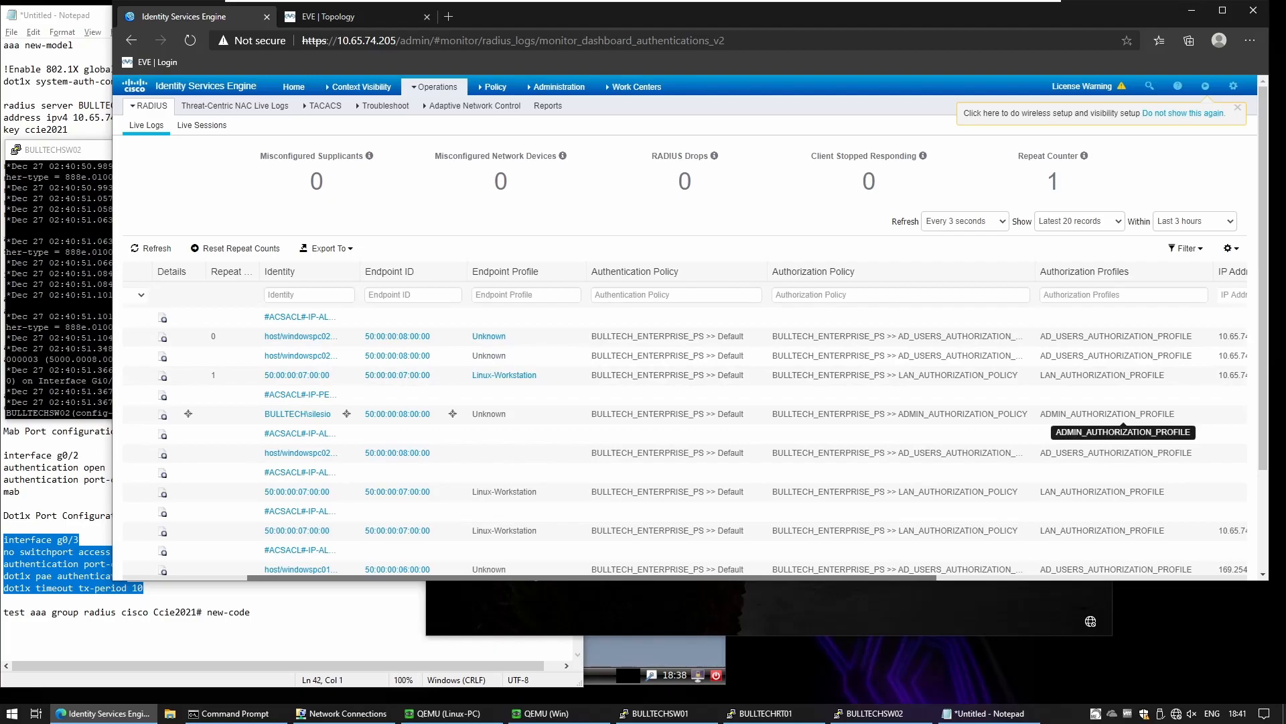
drag(1045, 413, 1113, 413)
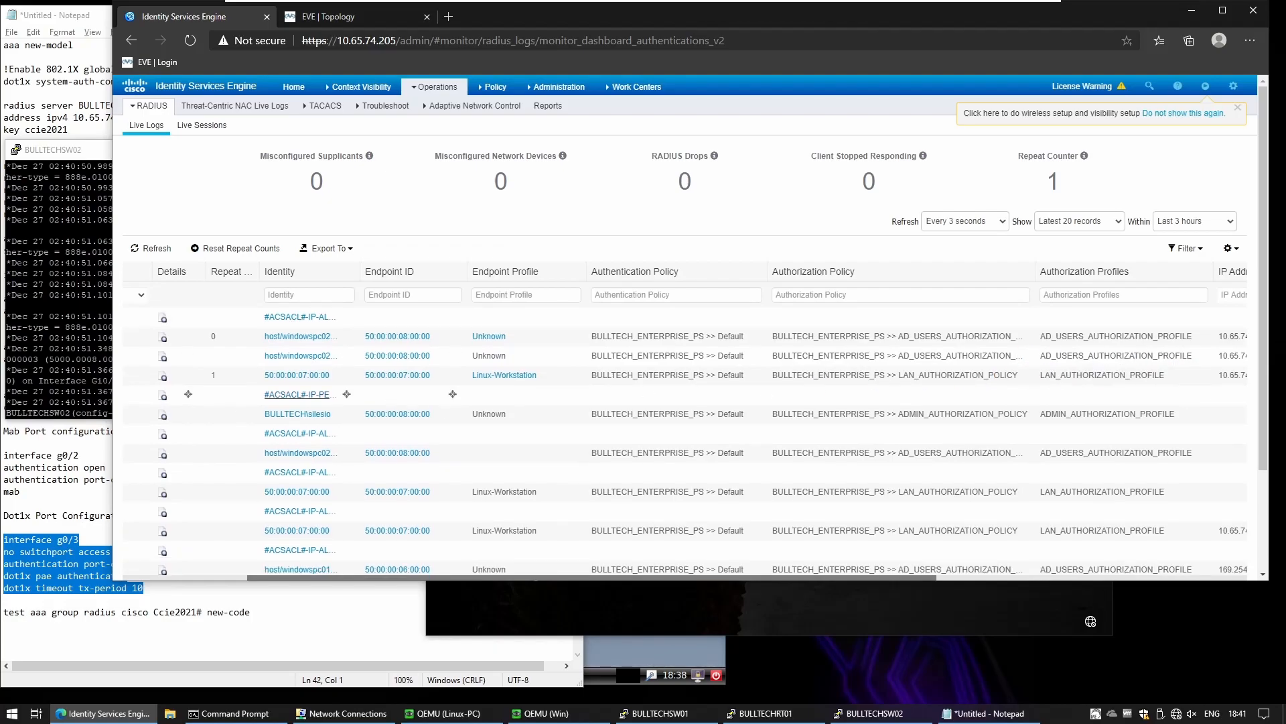
click(74, 305)
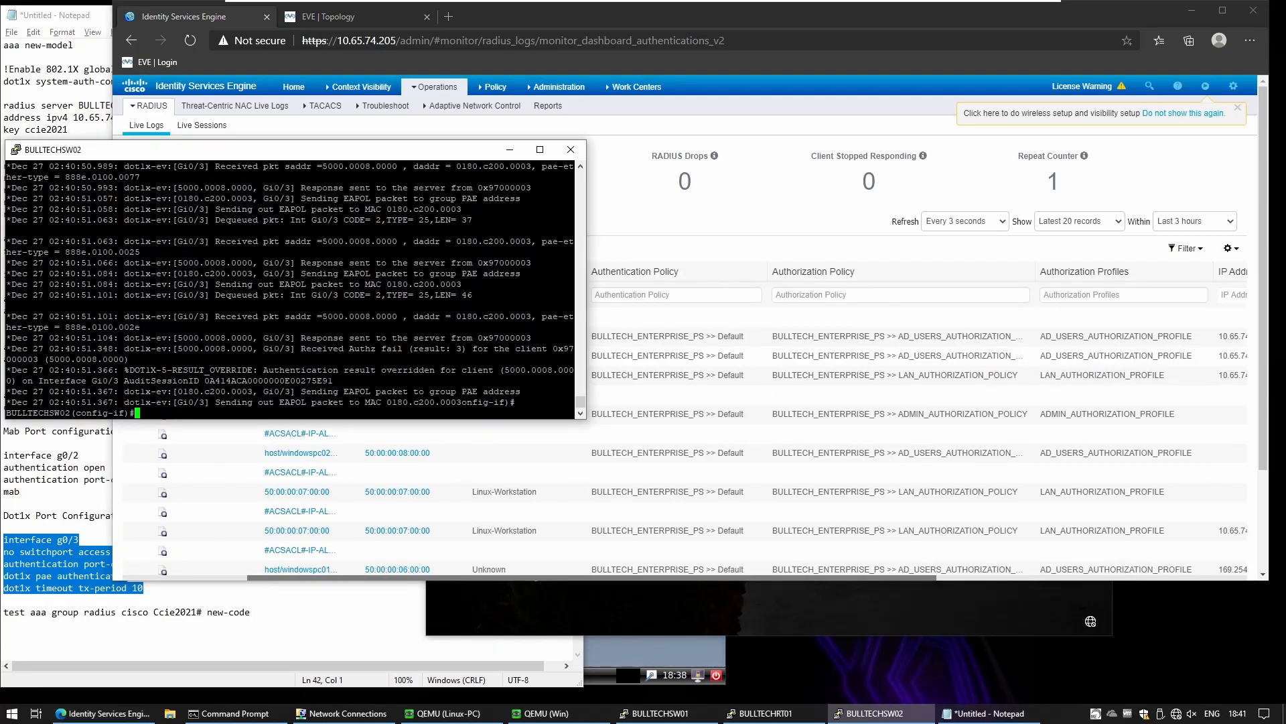
Show Gi0/3's detailed authentication session, highlighting its IPv4 address and dot1x Authc Success line.
click(786, 623)
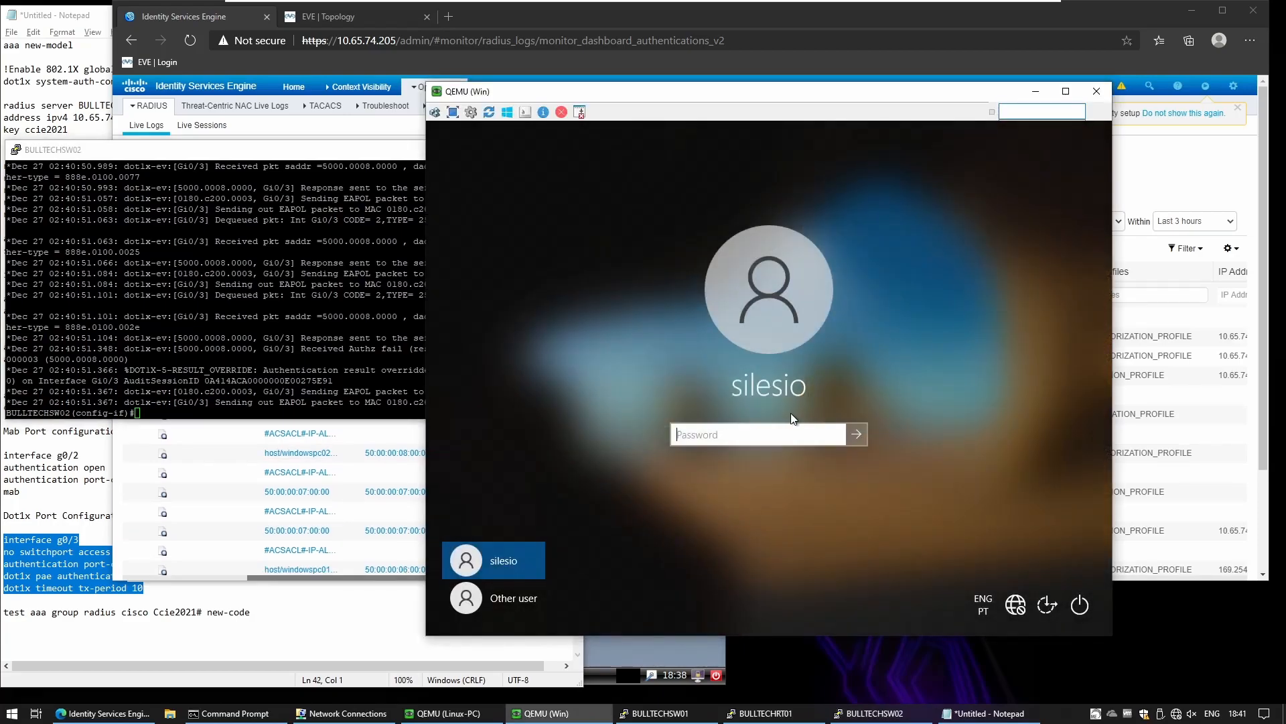
click(375, 375)
text(do)
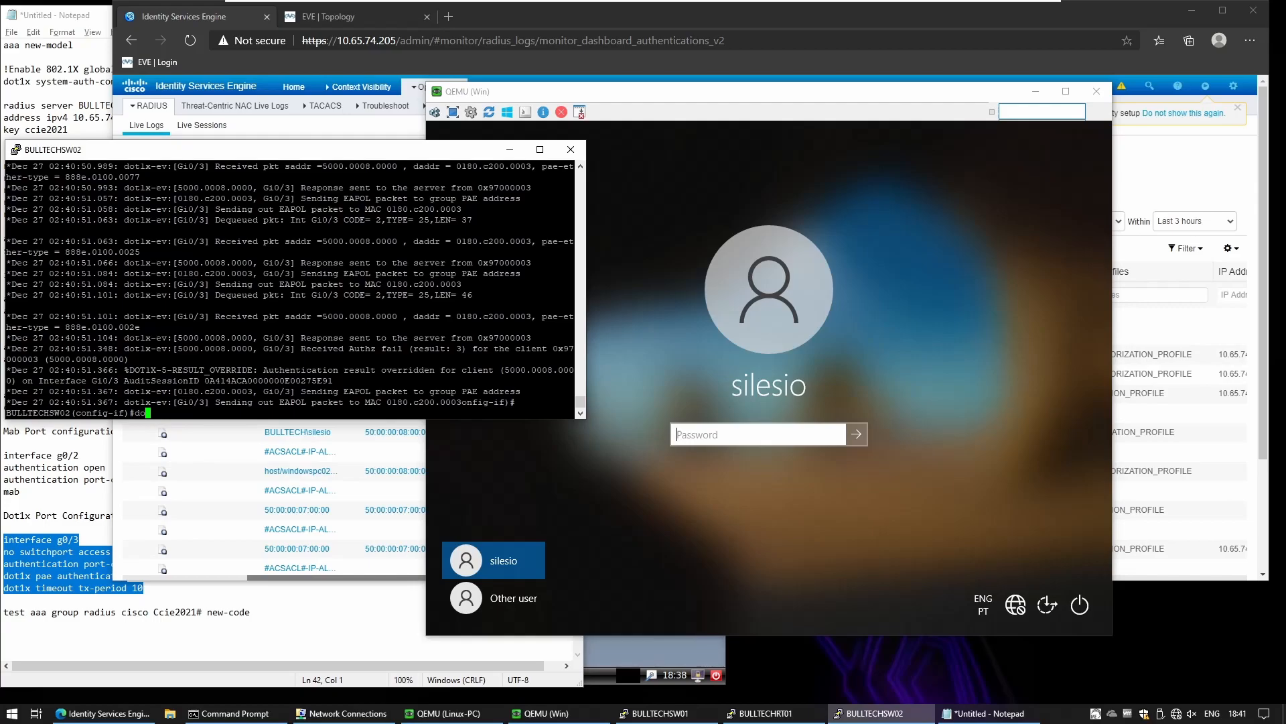
text( sh )
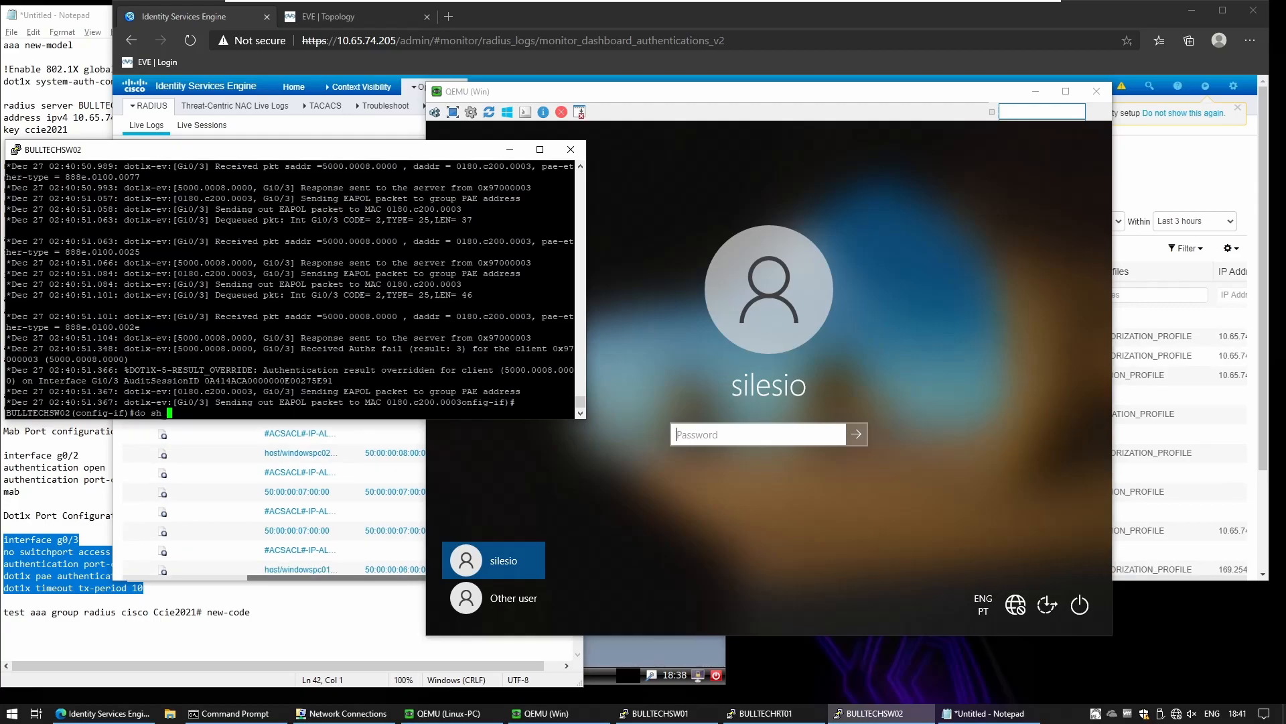
text(authe )
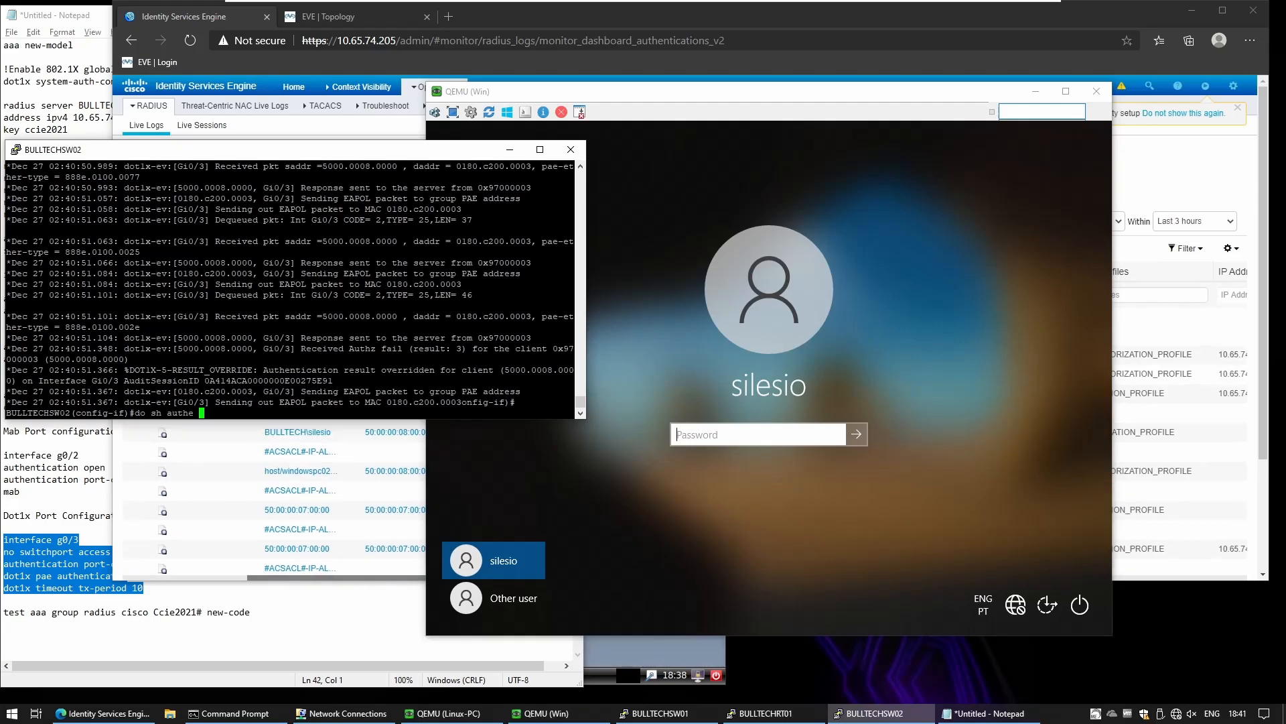
text(ses intr)
key(BackSpace)
key(BackSpace)
key(BackSpace)
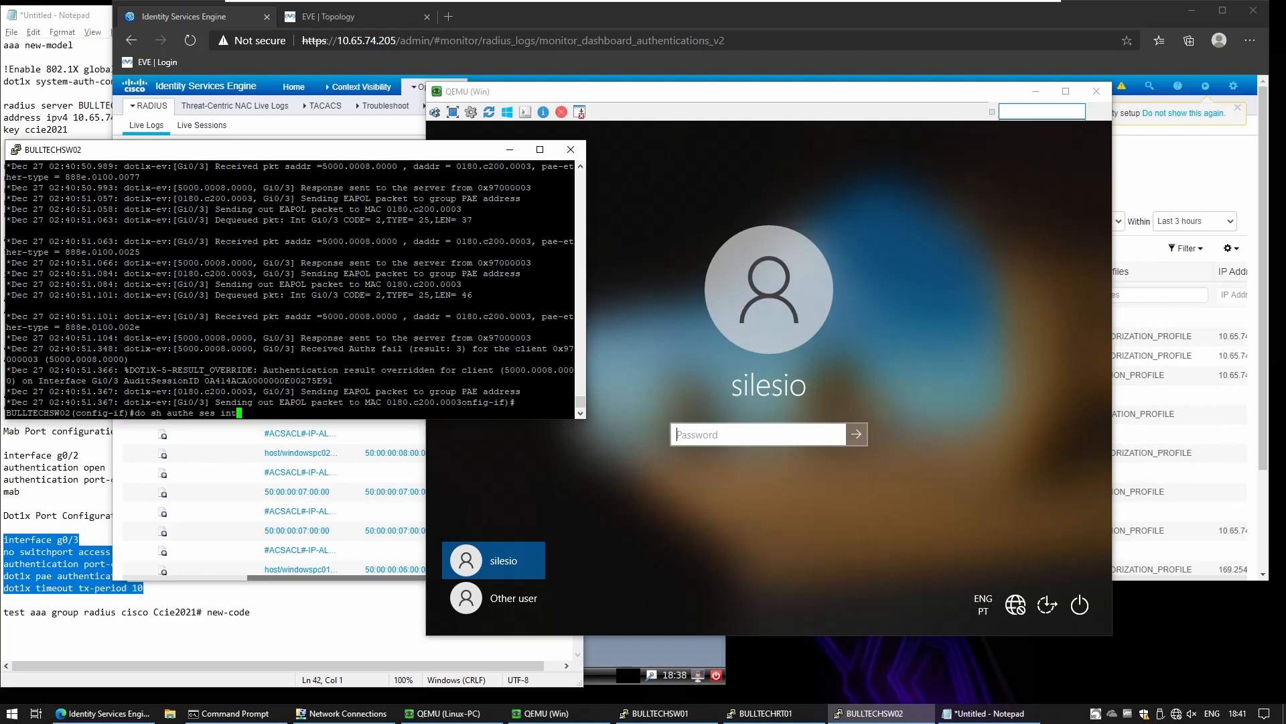
text(g0/3 )
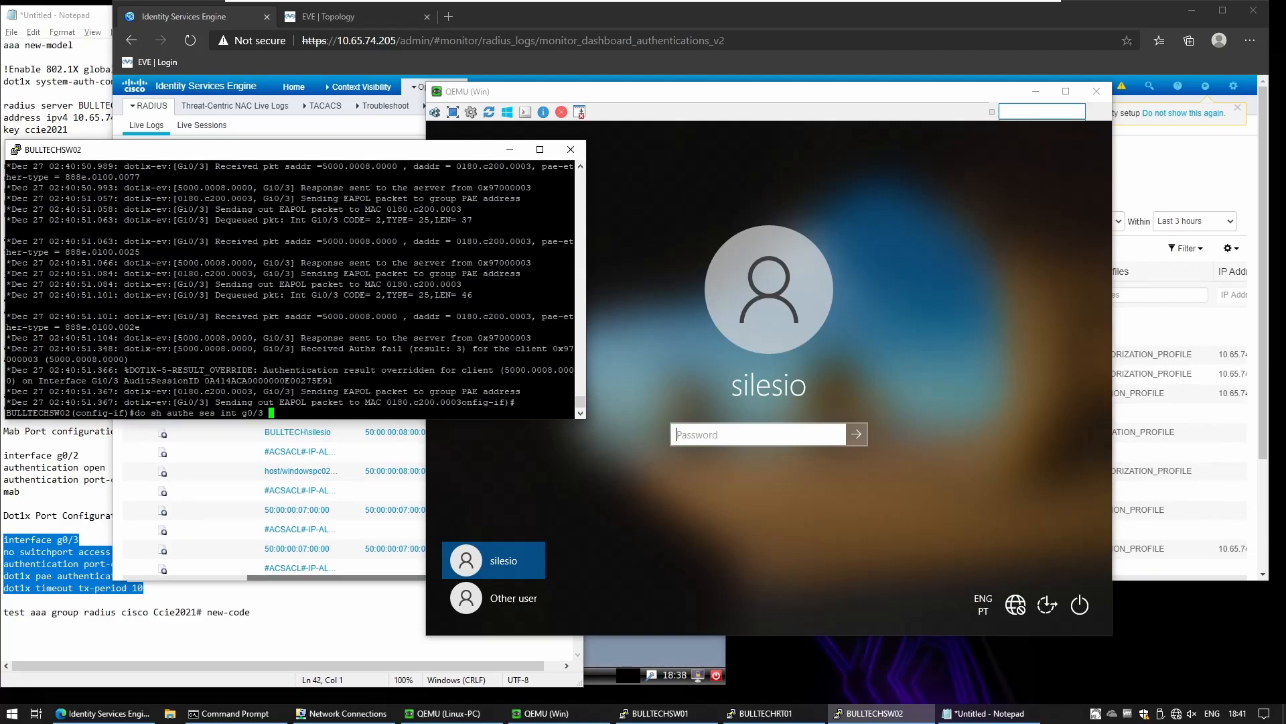
text(de)
key(Return)
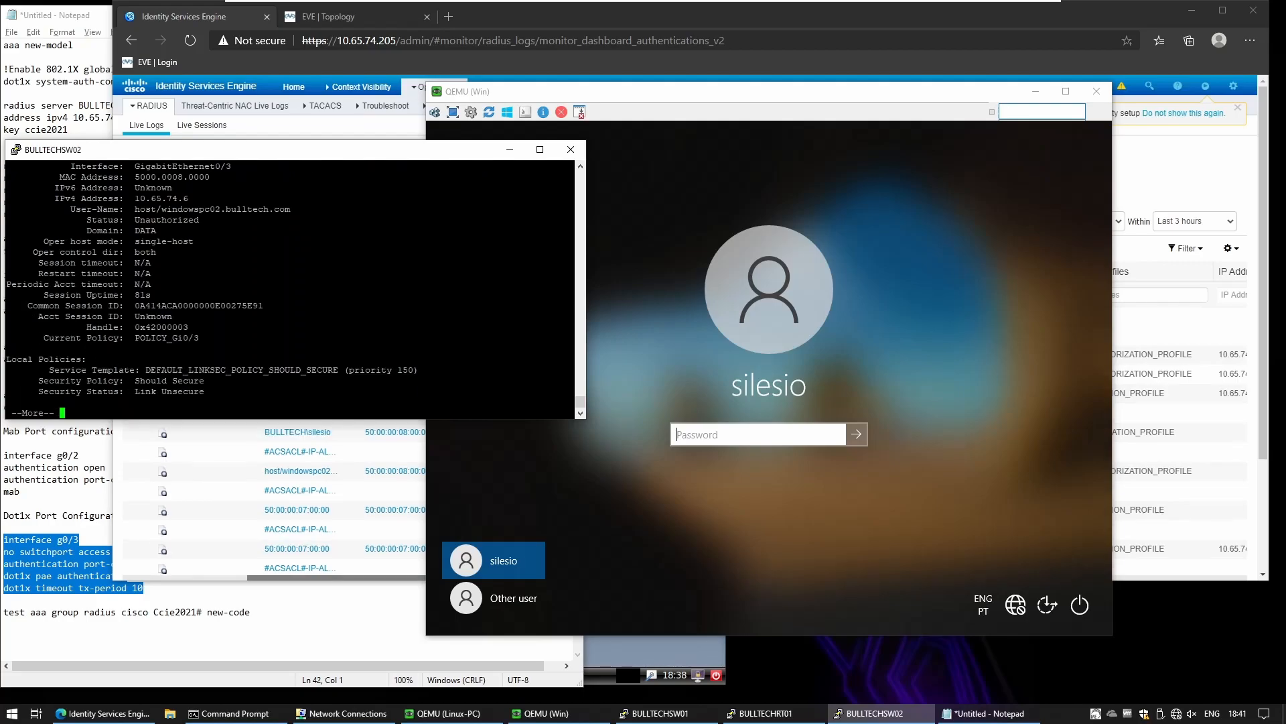
scroll(290, 289, up, 4)
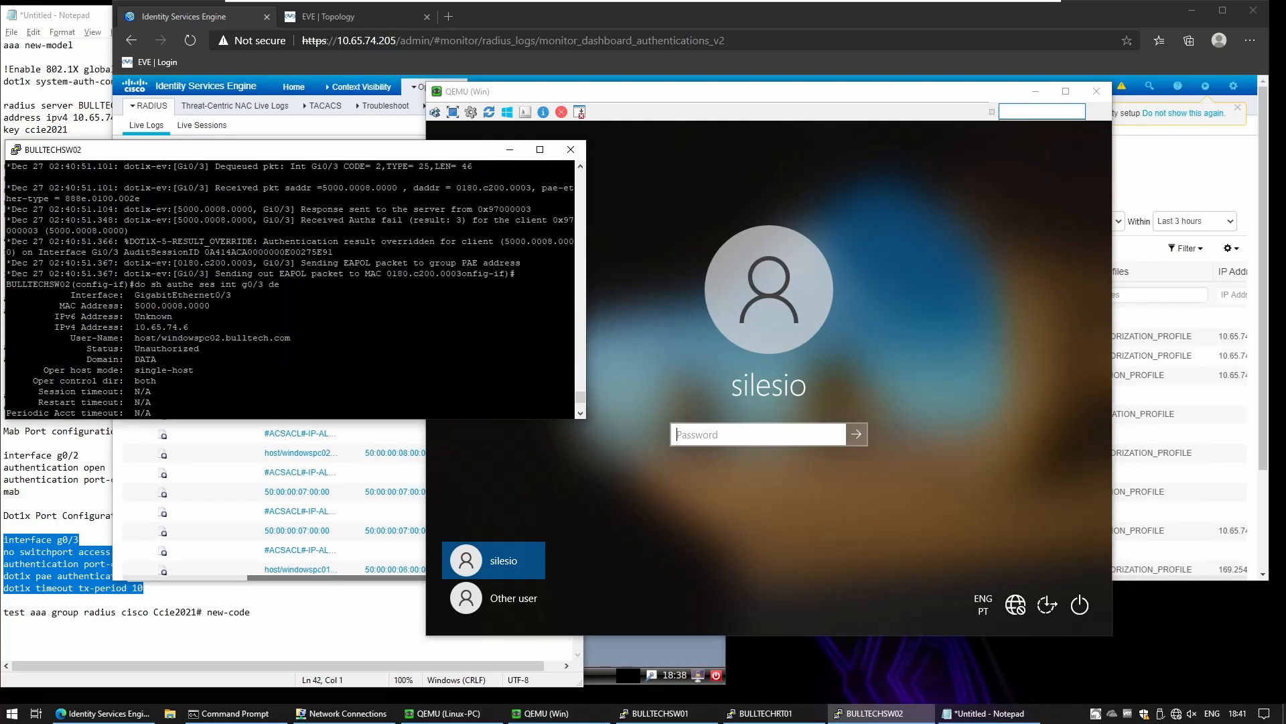
drag(145, 327, 188, 327)
scroll(290, 288, down, 4)
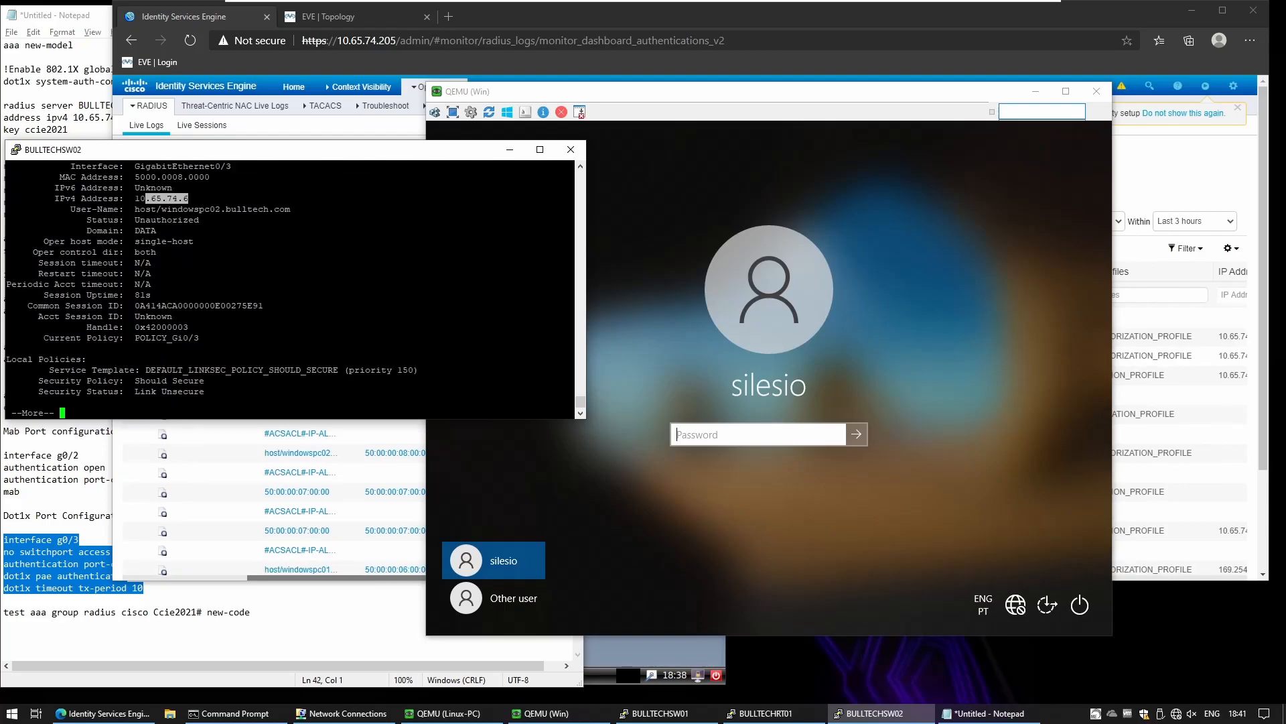
key(space)
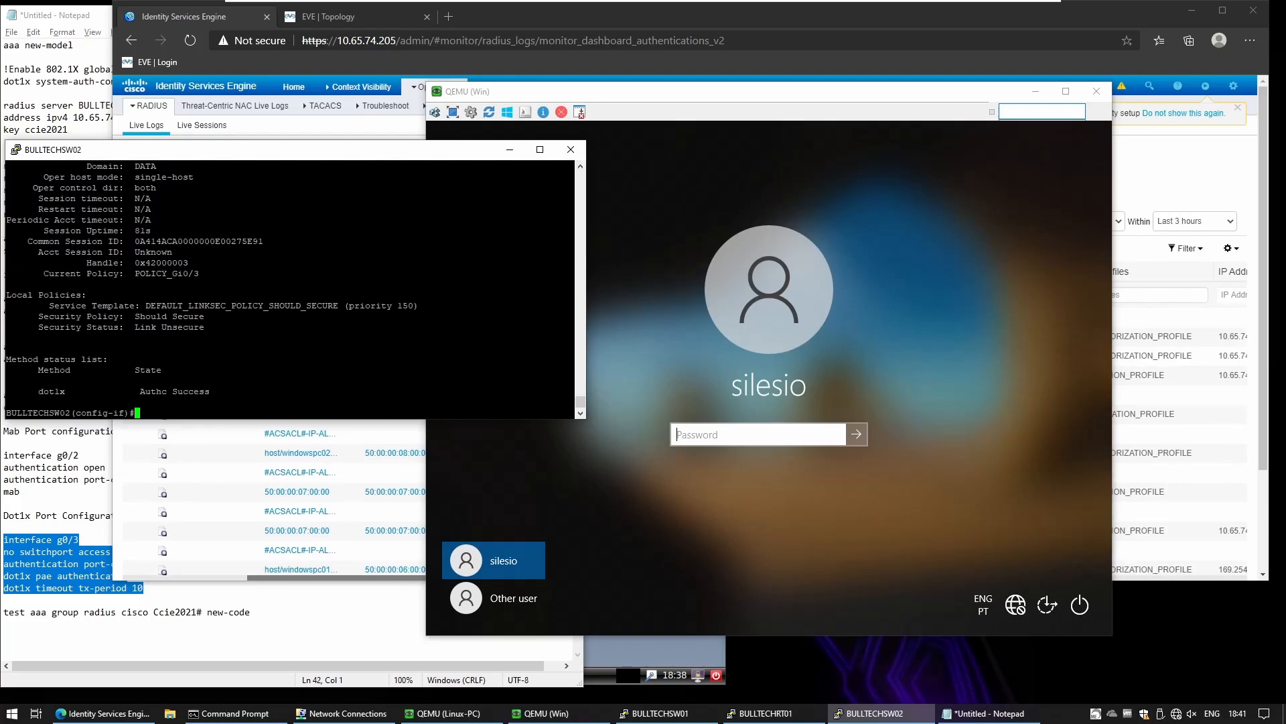
drag(38, 392, 574, 391)
Sign in to the Windows VM with the user's password, then view the ISE live logs.
click(742, 435)
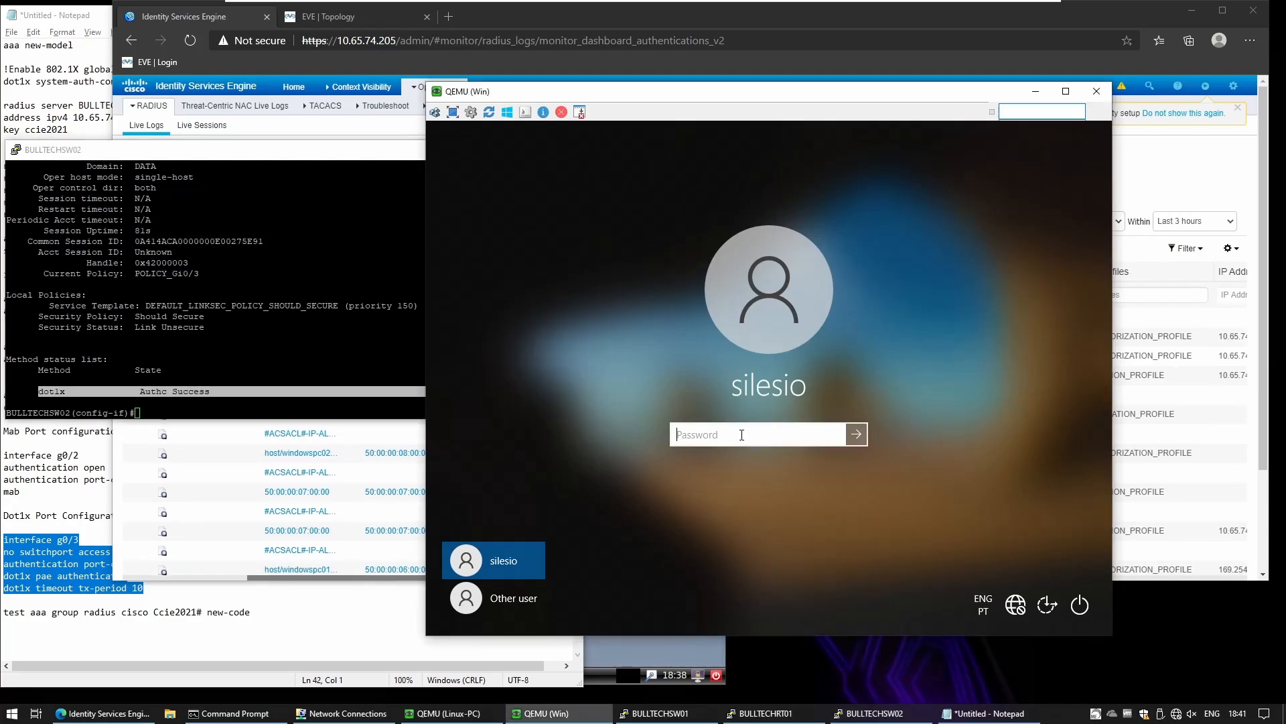
text(•••)
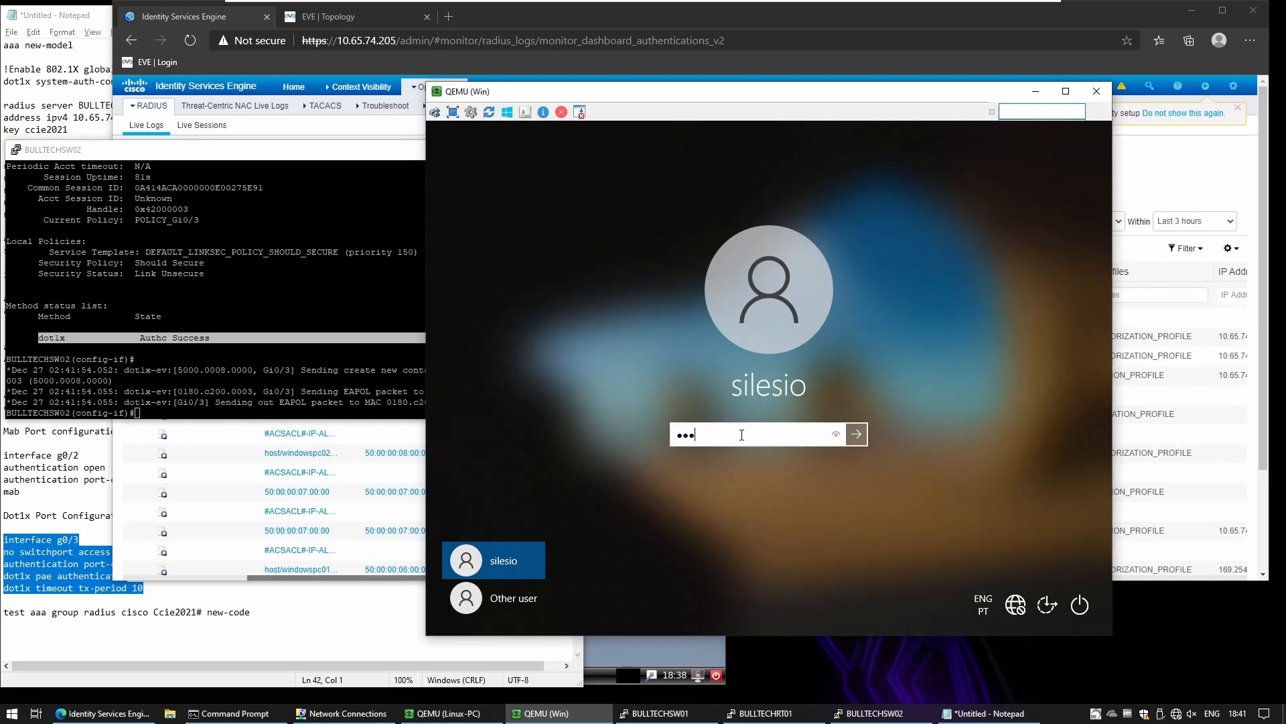
key(Return)
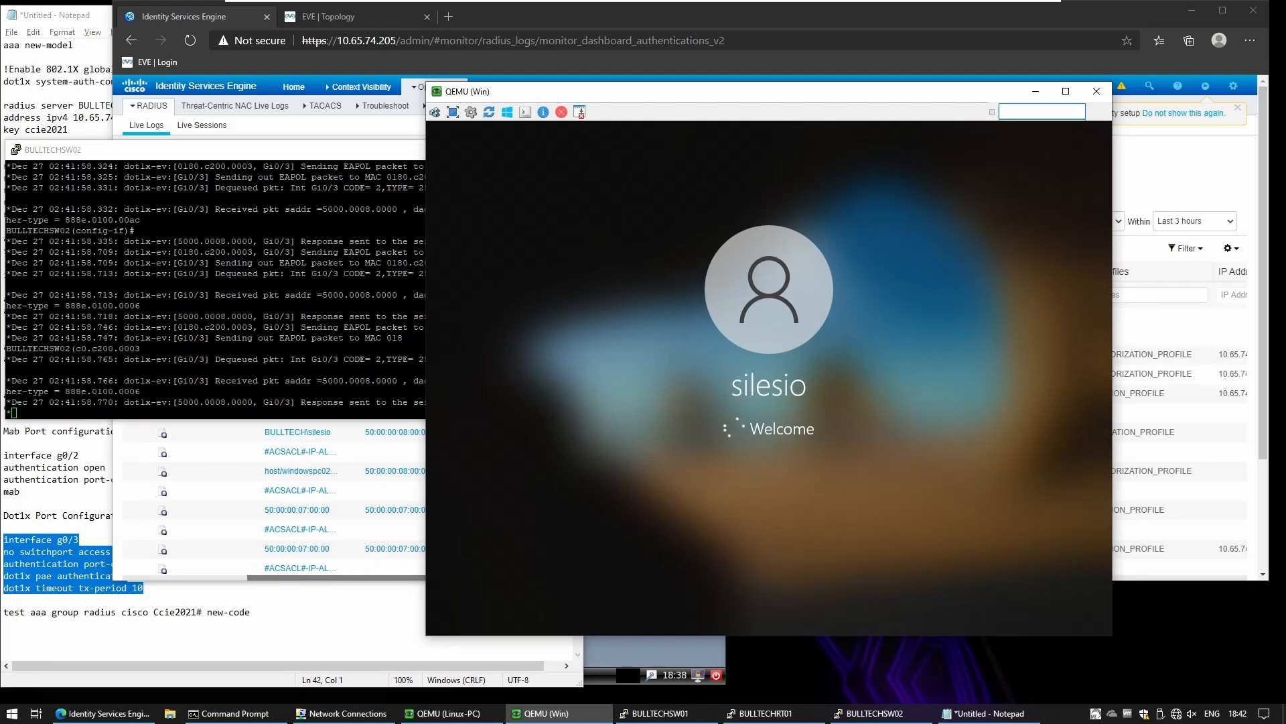
click(1177, 165)
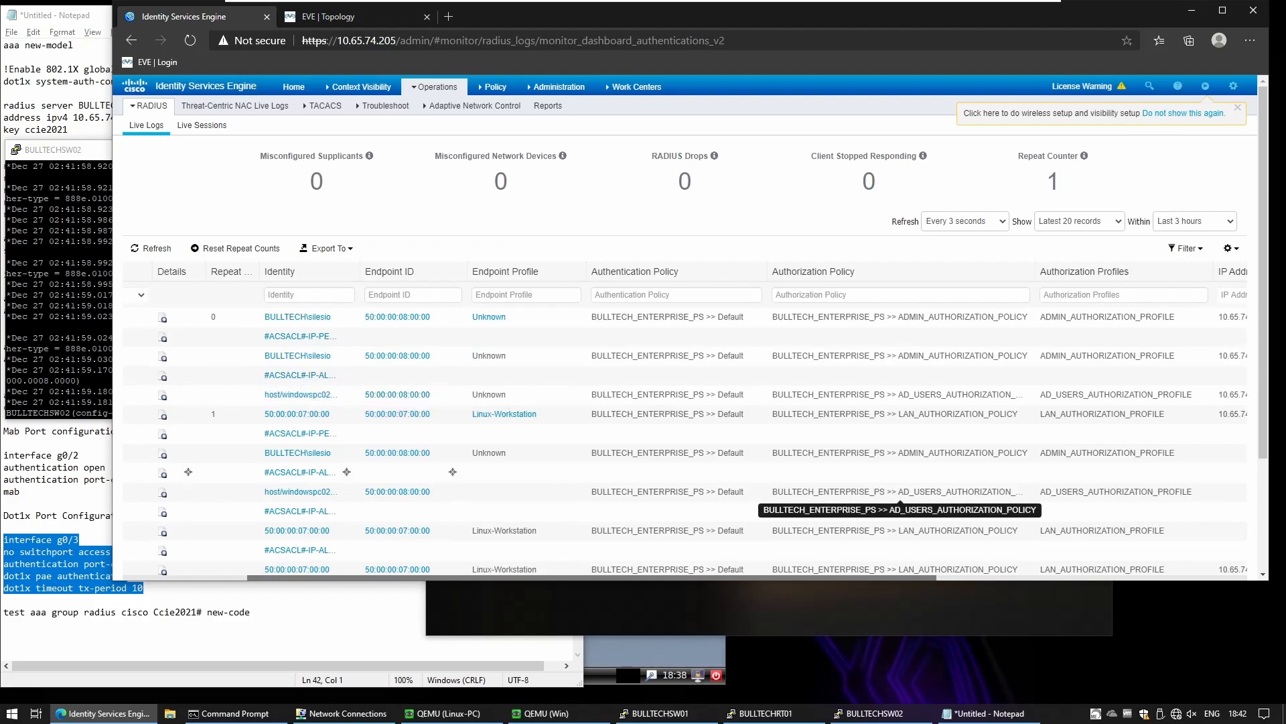
Highlight the recent dot1x exchange lines in the switch debug output.
click(801, 617)
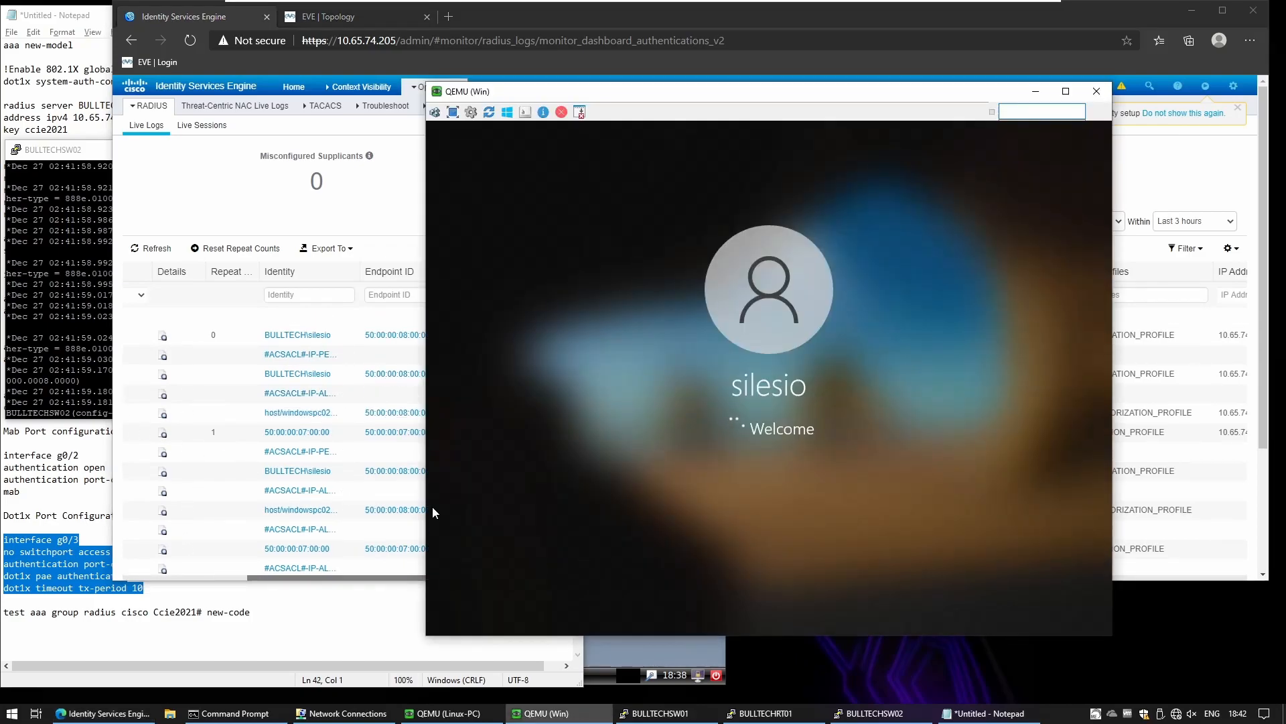
click(81, 396)
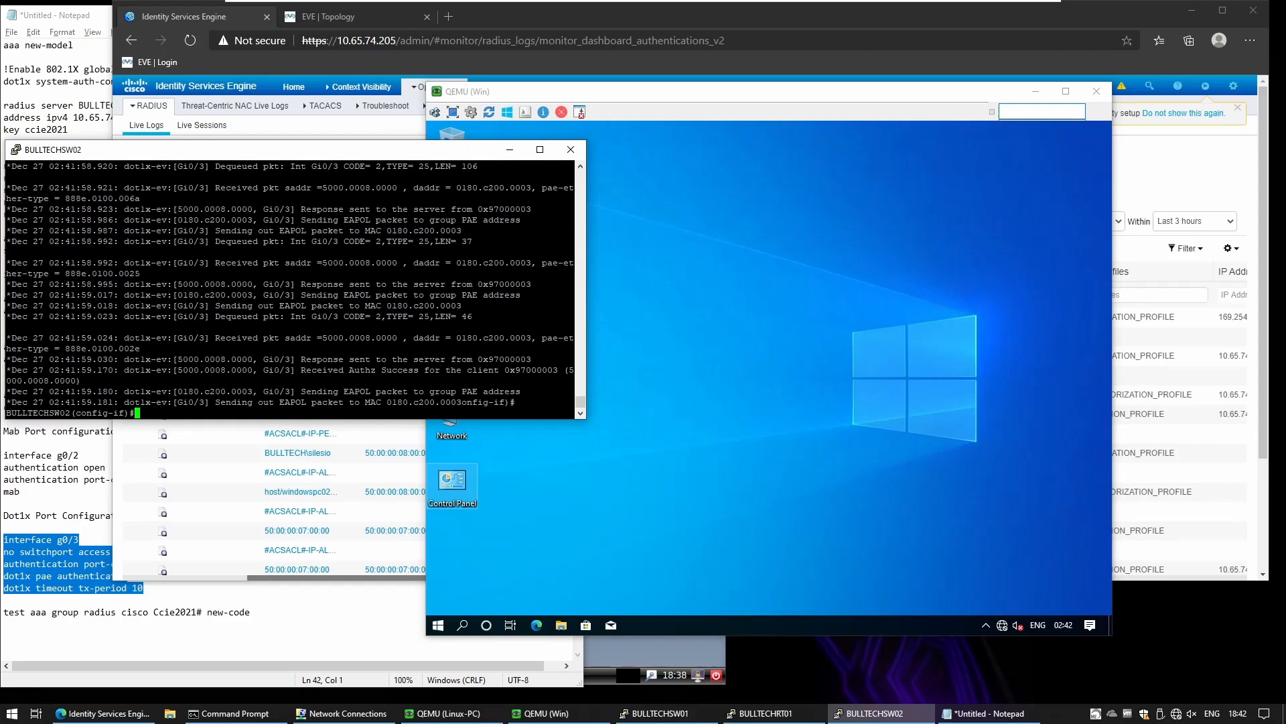
drag(190, 306, 294, 359)
click(295, 359)
Rerun the Gi0/3 session details, marking IPv4 10.65.74.7, Authorized status and the downloadable ACL.
text(do sh authe ses int g0/3 de)
key(Return)
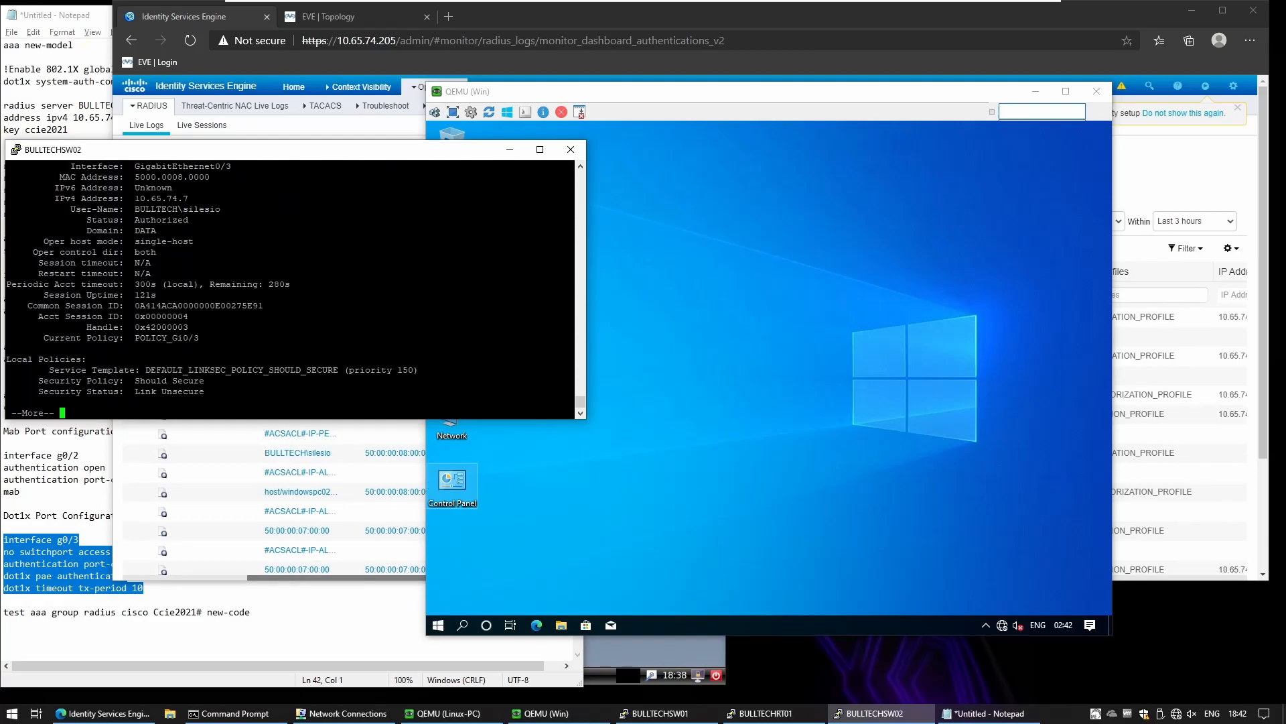
drag(136, 198, 194, 199)
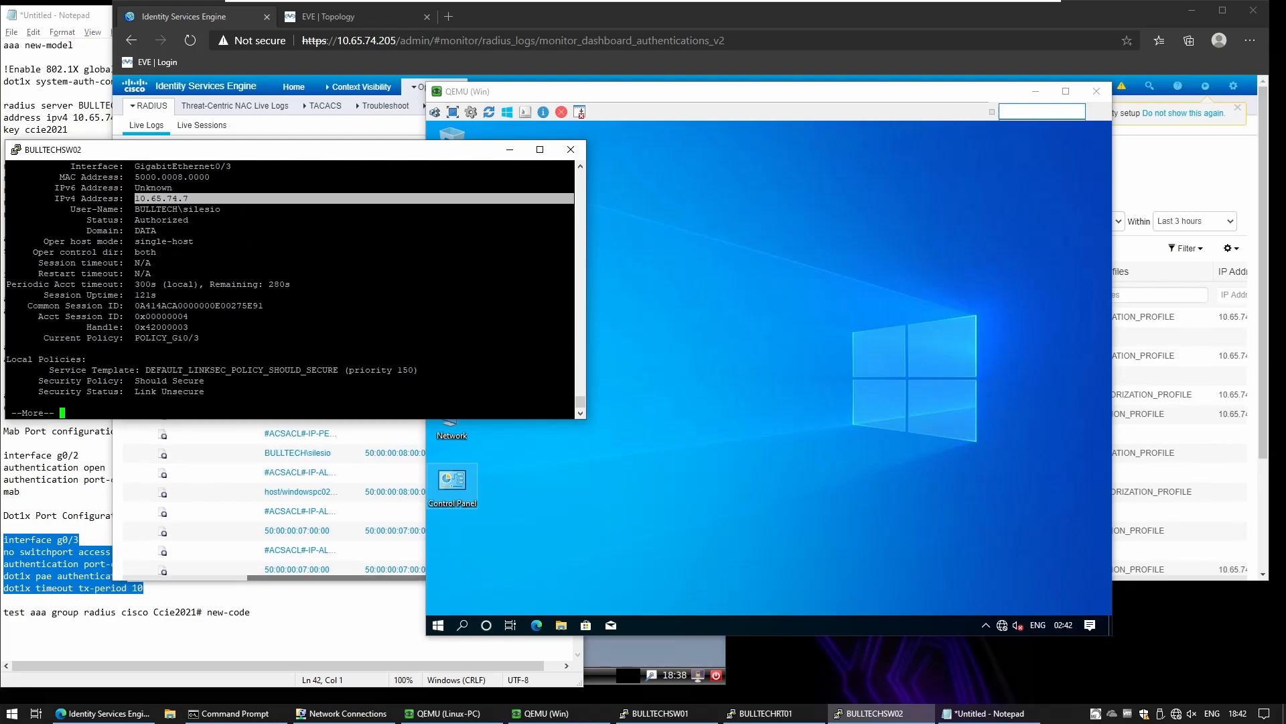
drag(228, 209, 201, 219)
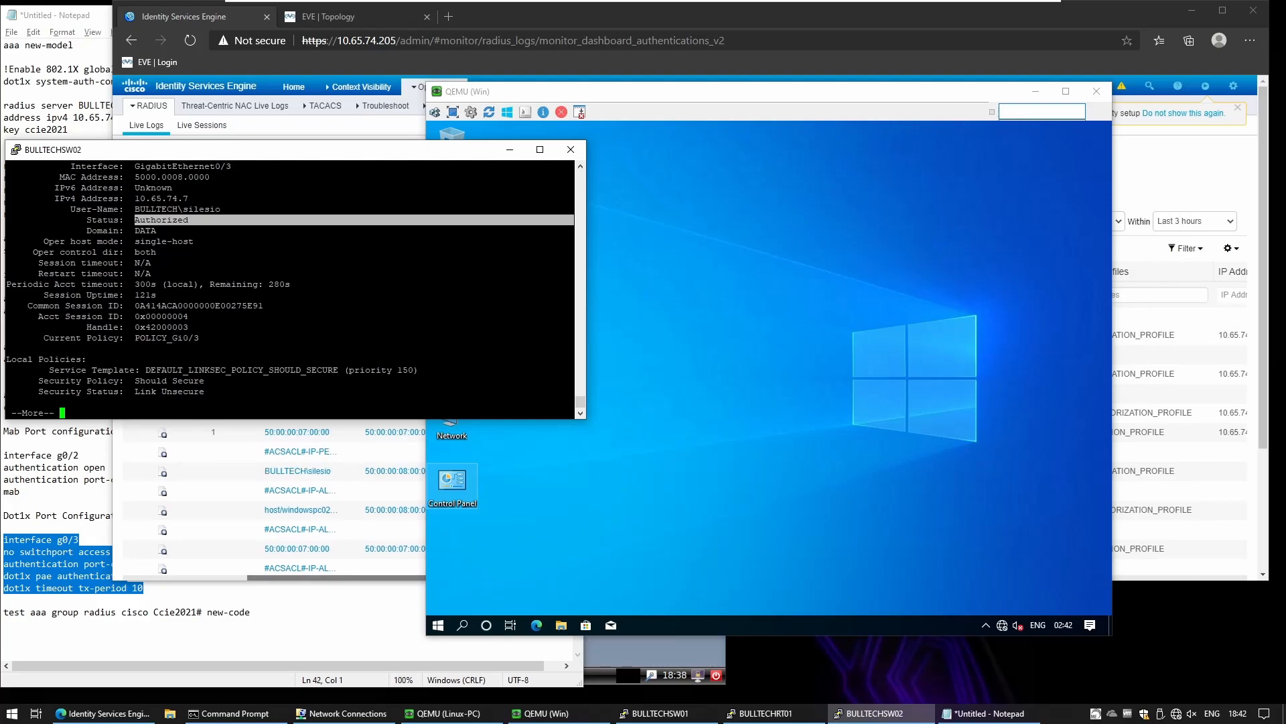
key(space)
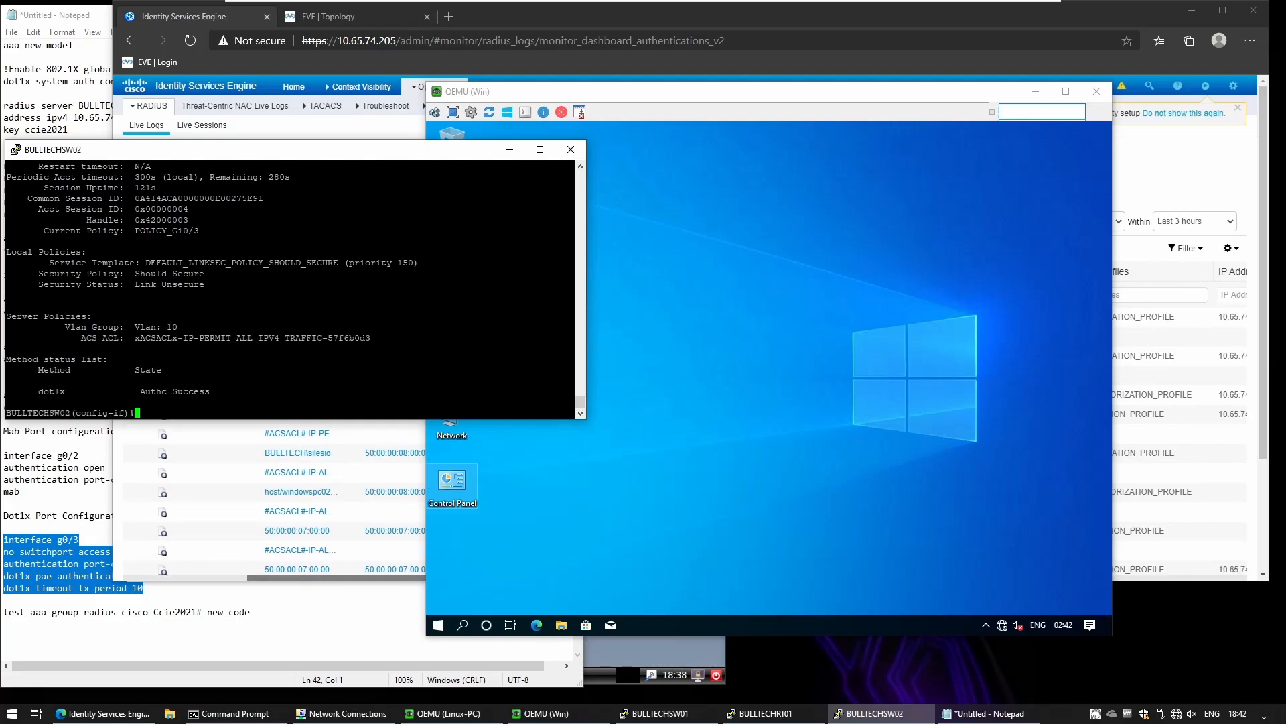
drag(145, 337, 201, 349)
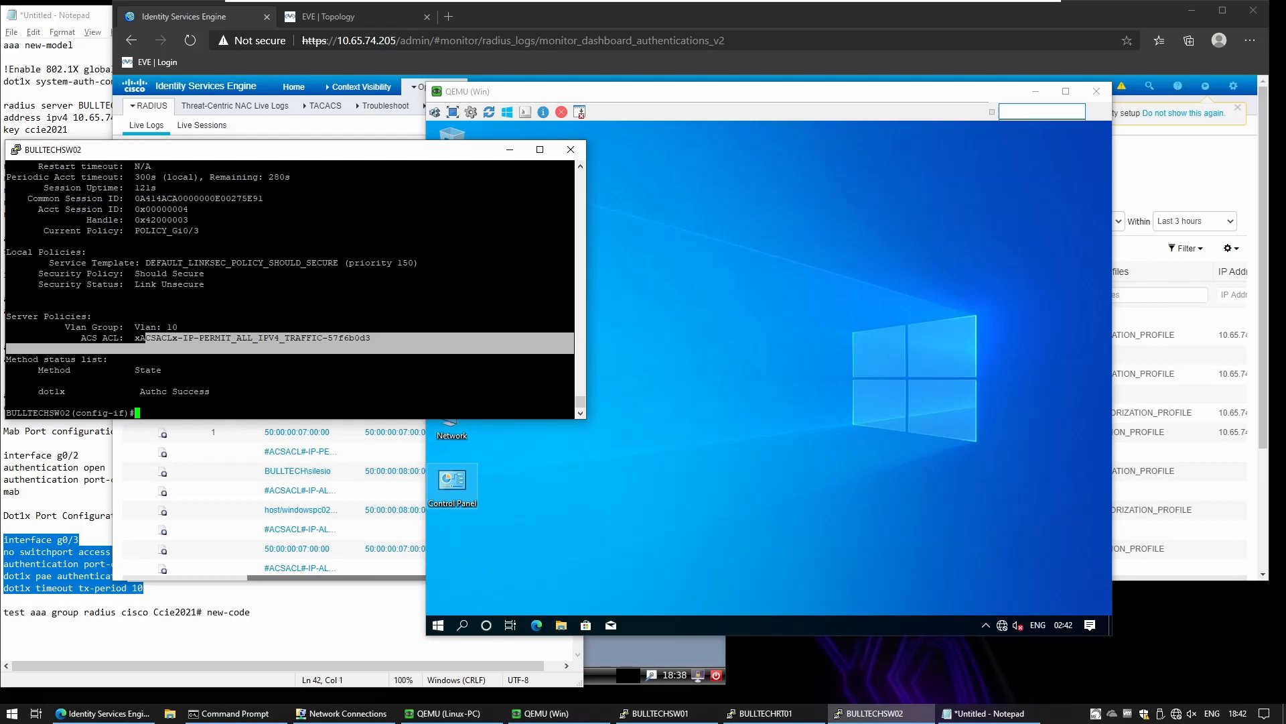
click(788, 468)
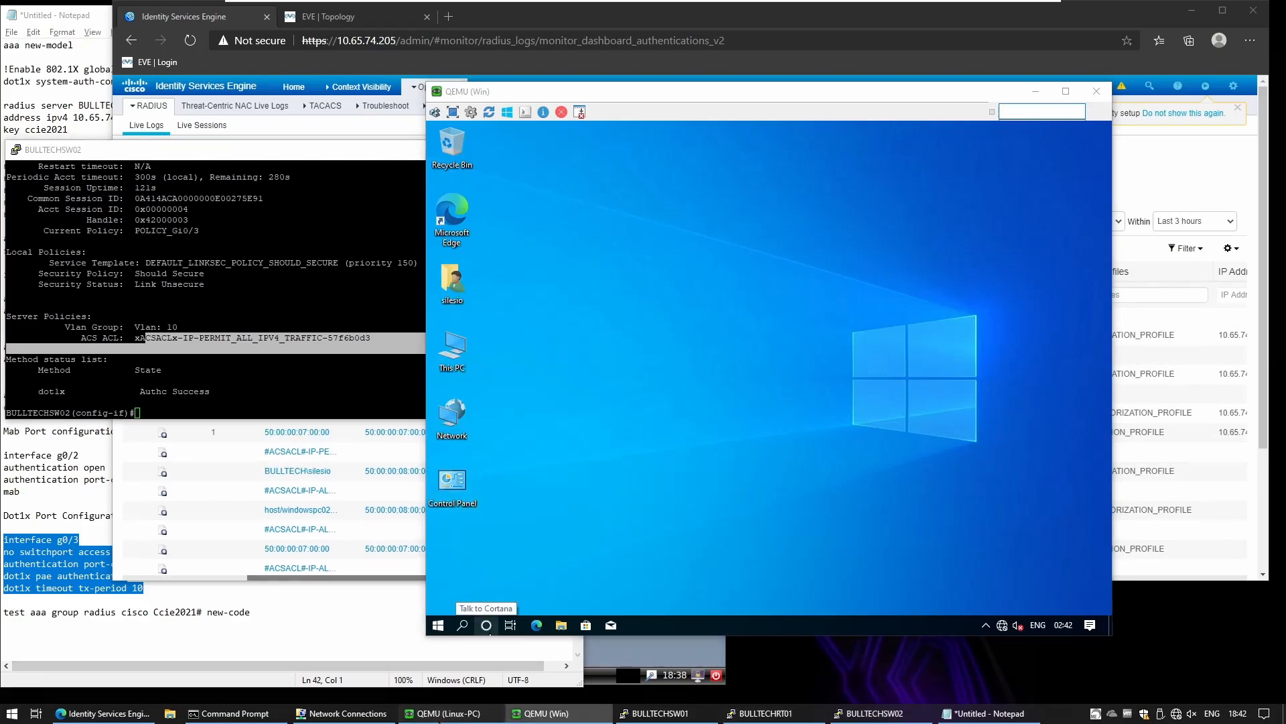
click(442, 713)
Stop the running ping on the Linux PC, then briefly ping 8.8.8.8 from Linux and stop it.
key(ctrl+c)
text(ping 8.8.8.8)
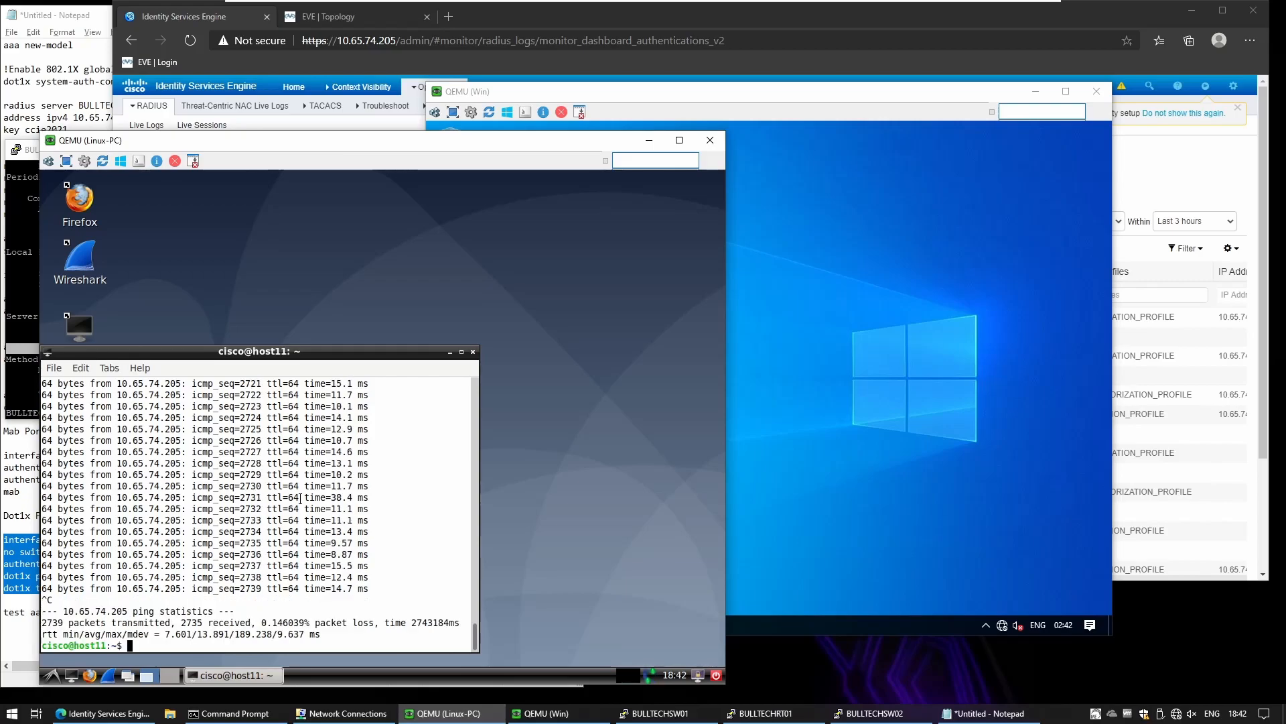
key(Return)
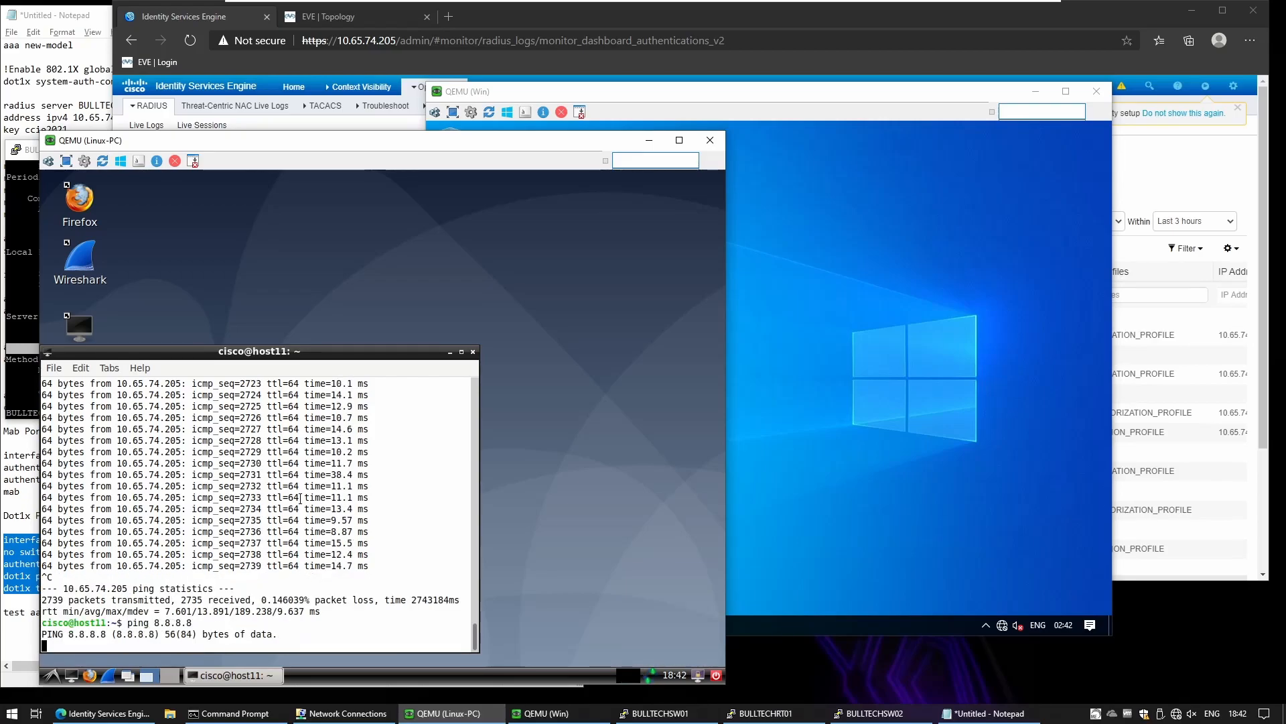
key(ctrl+c)
Open a Command Prompt in the Windows VM and ping 8.8.8.8.
click(814, 515)
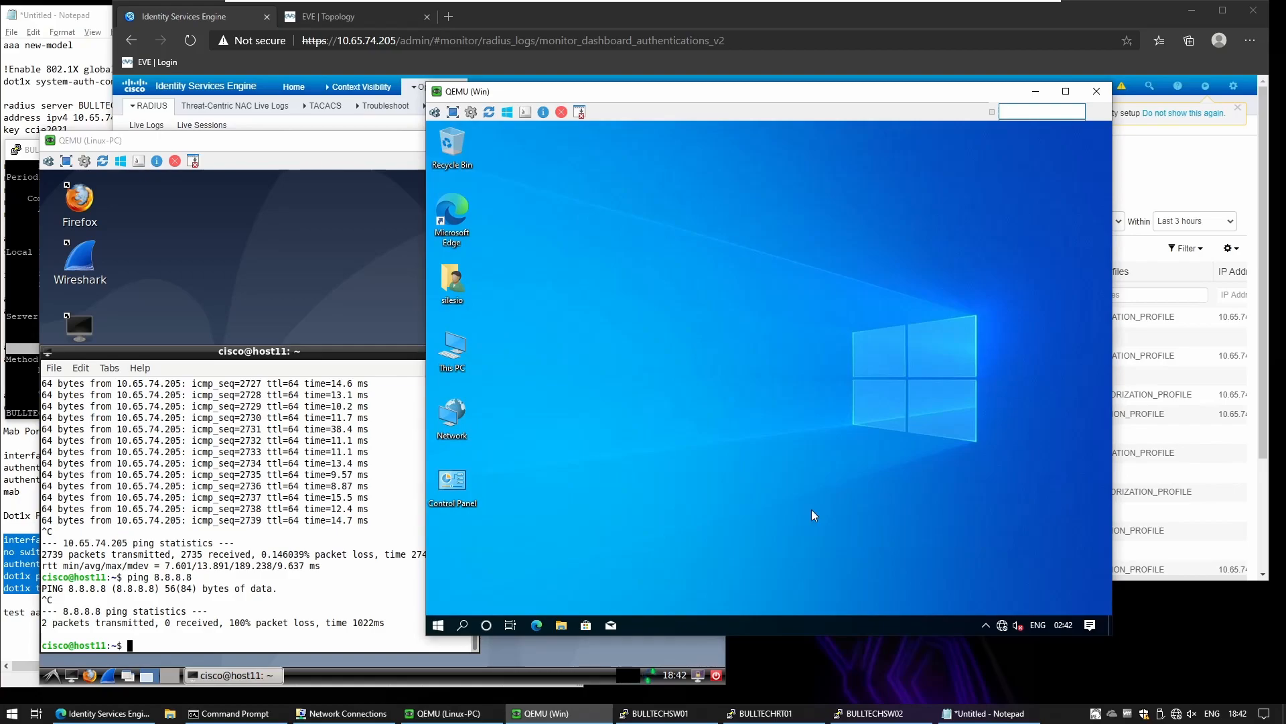
click(438, 626)
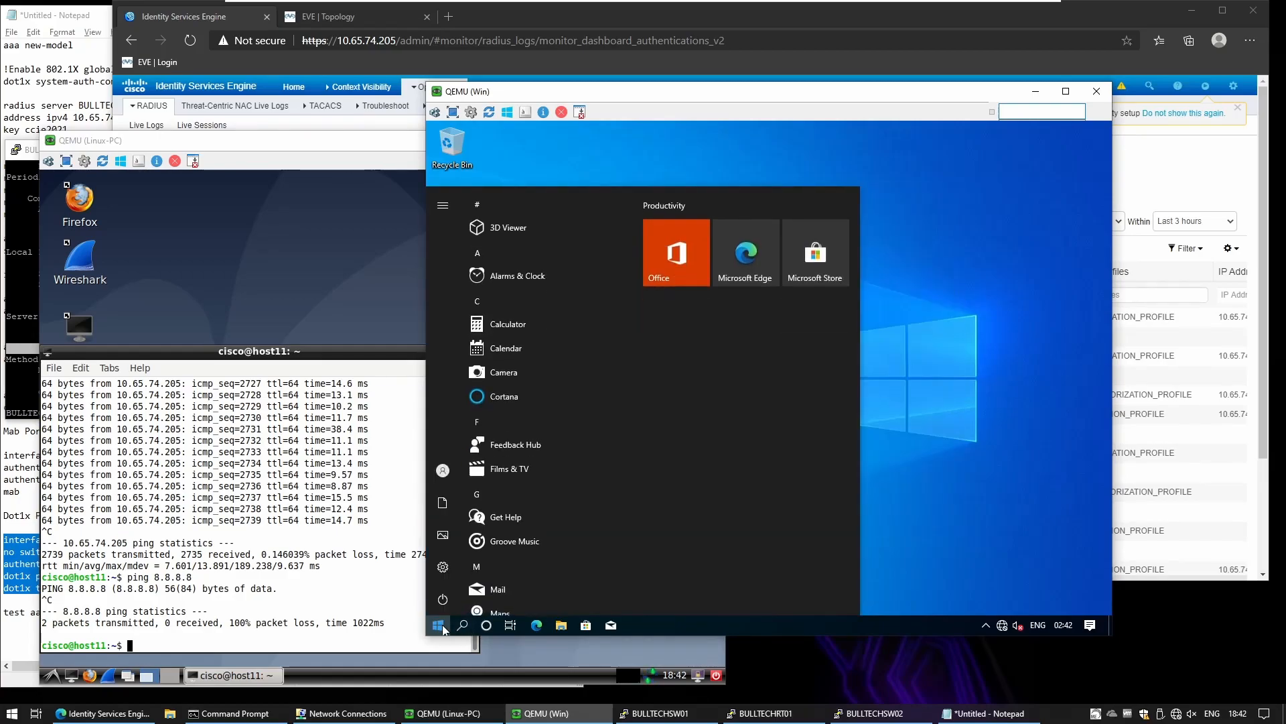
text(cmd)
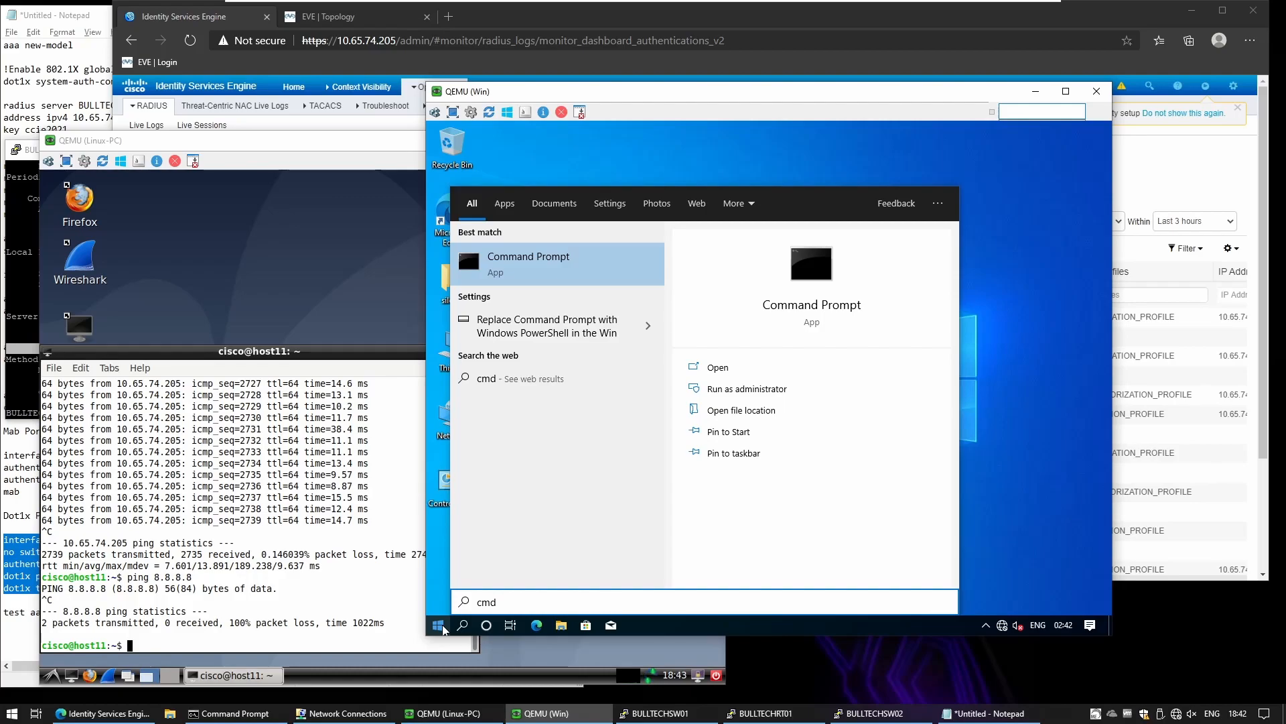
key(Return)
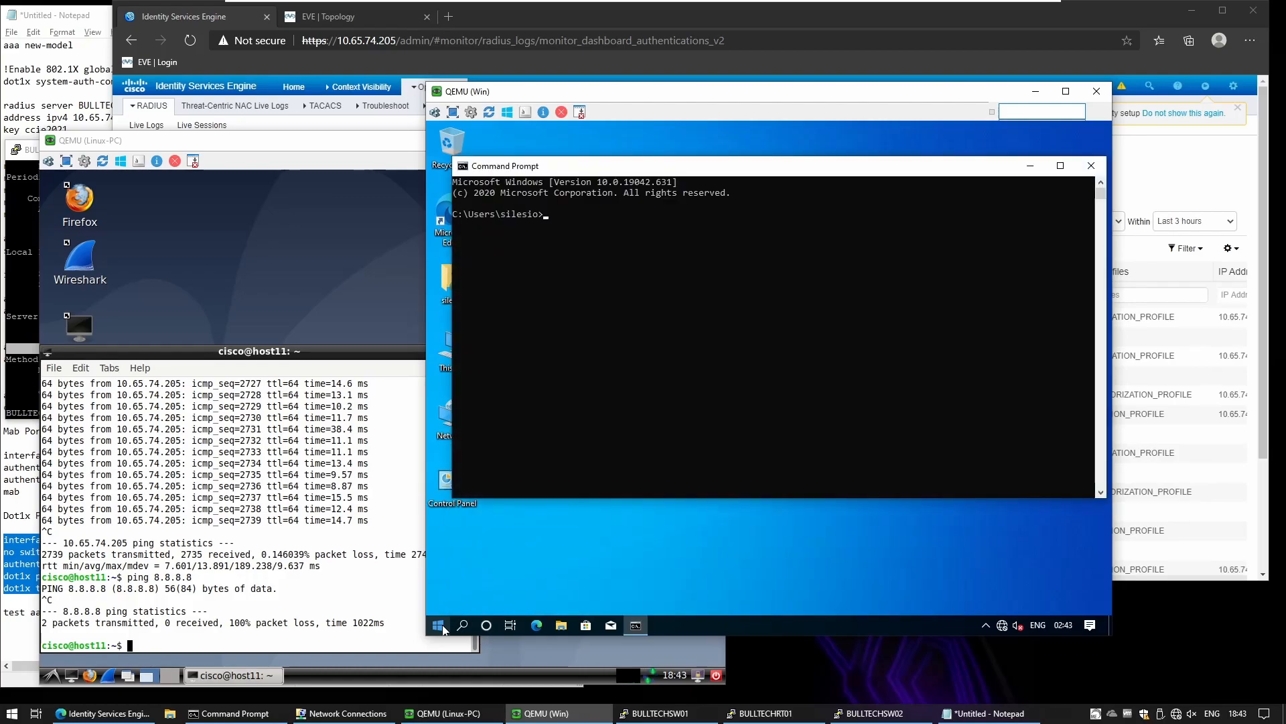
text(ping 8.8.8.8)
key(Return)
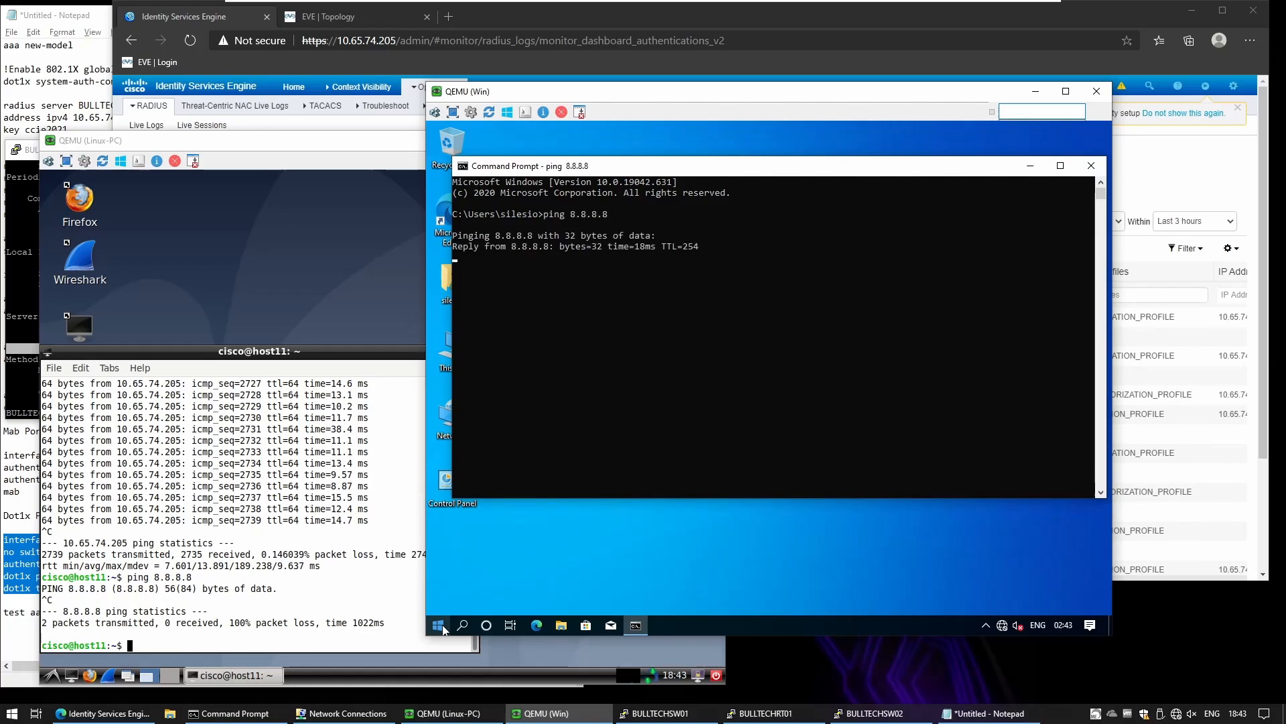